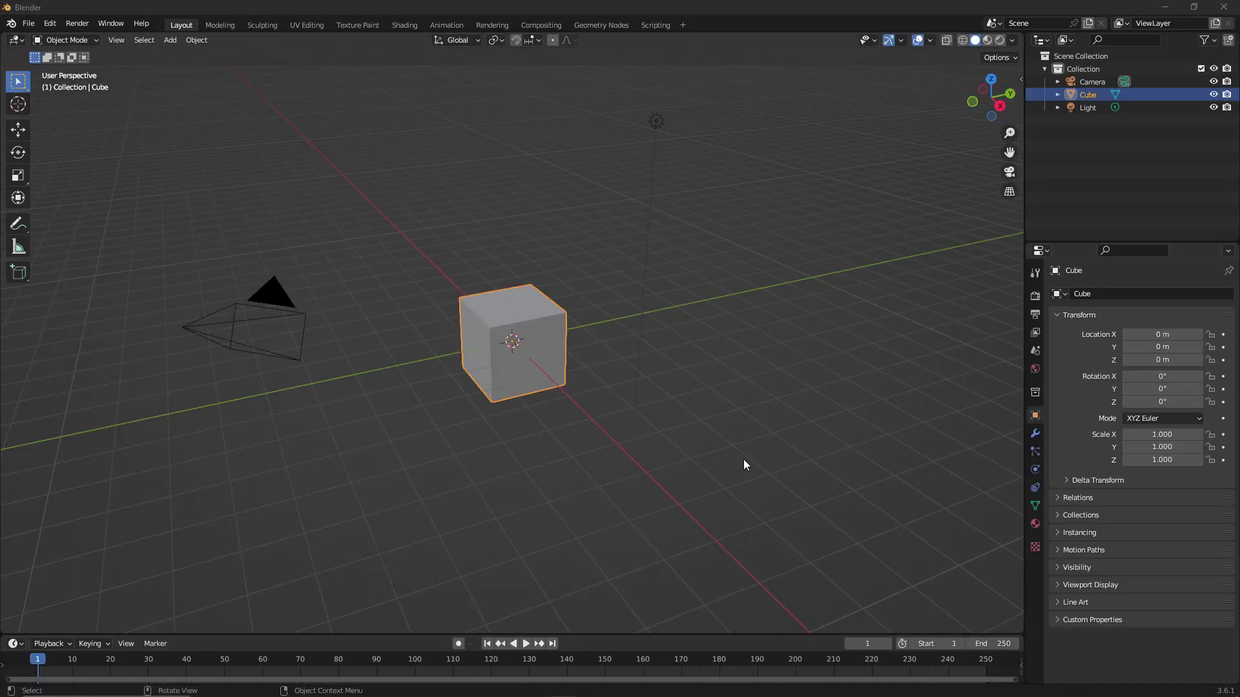
Orbit around the cube, then switch to Top Orthographic view with Numpad 7
{"action": "middle_click_drag", "start_coordinate": [698, 447], "coordinate": [658, 456]}
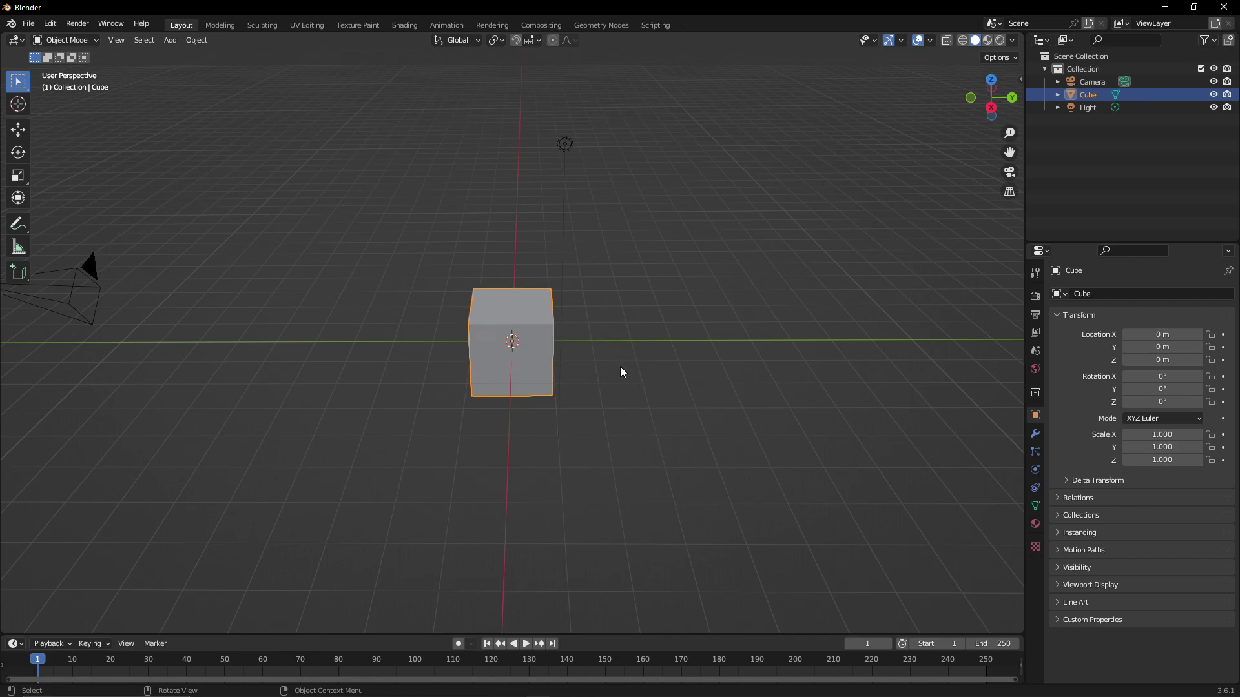
{"action": "key", "text": "KP_7"}
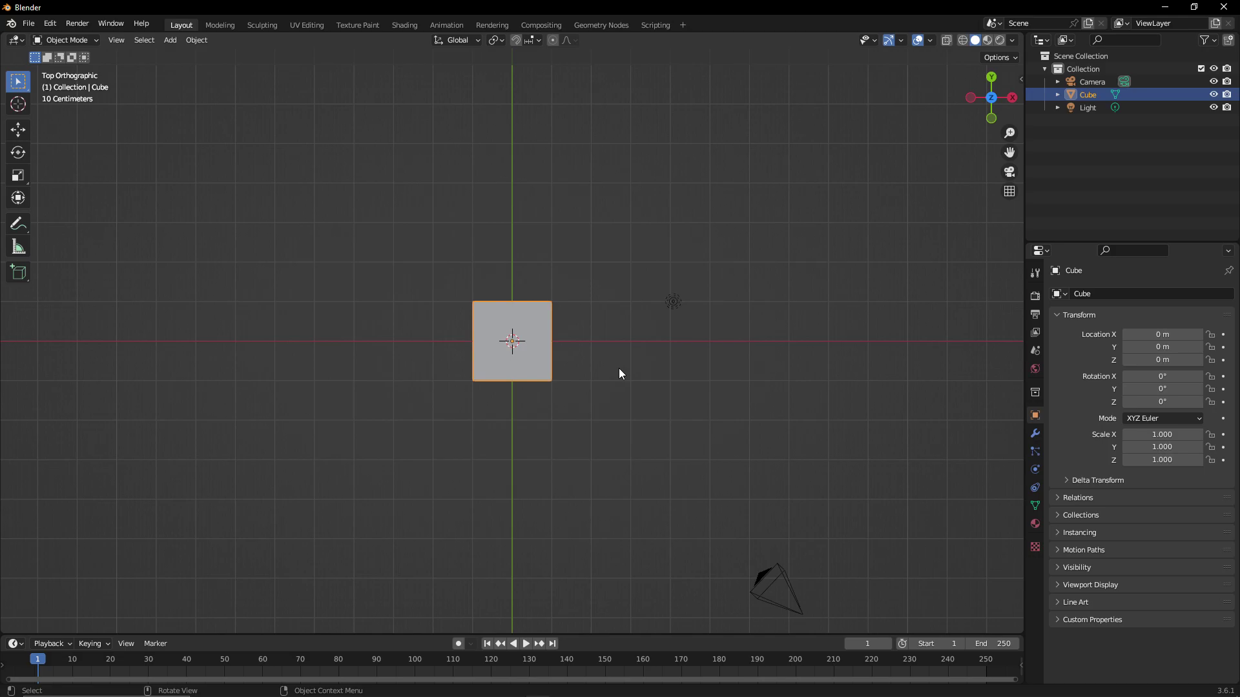
Add Backspace-Offset-Diagram-250x.jpg from Desktop\New3d\Textures as a reference image at the origin
{"action": "left_click", "coordinate": [619, 368]}
{"action": "key", "text": "shift+a"}
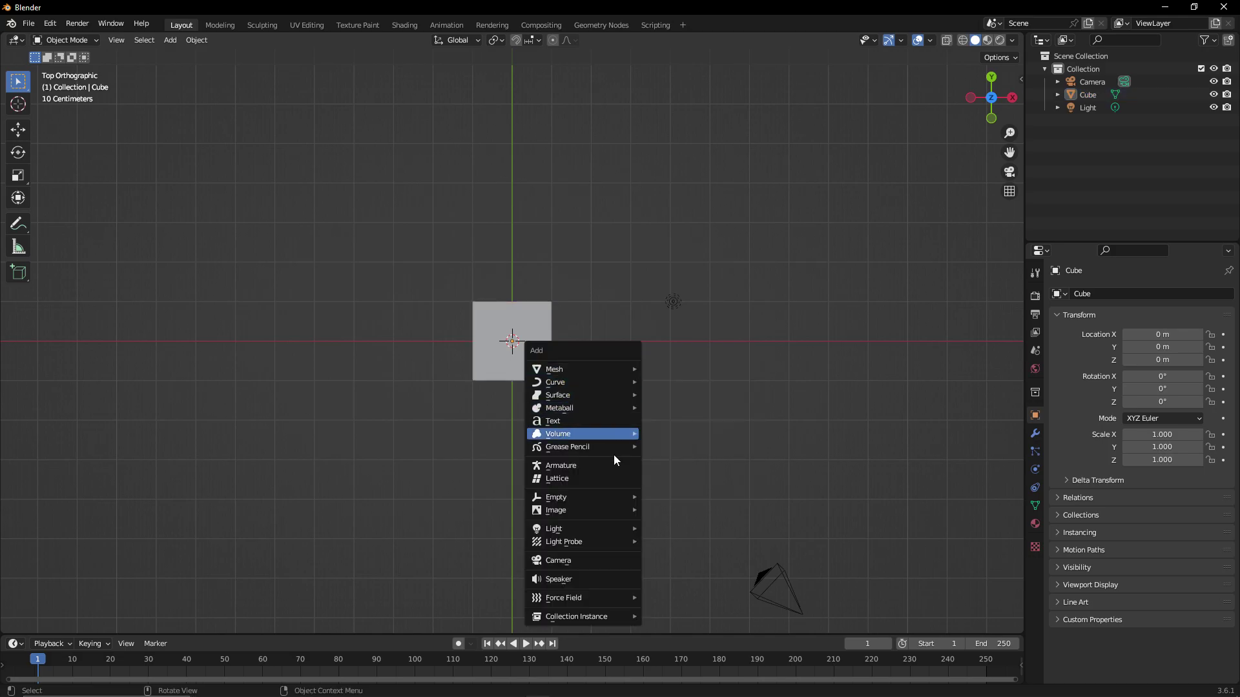
{"action": "mouse_move", "coordinate": [614, 509]}
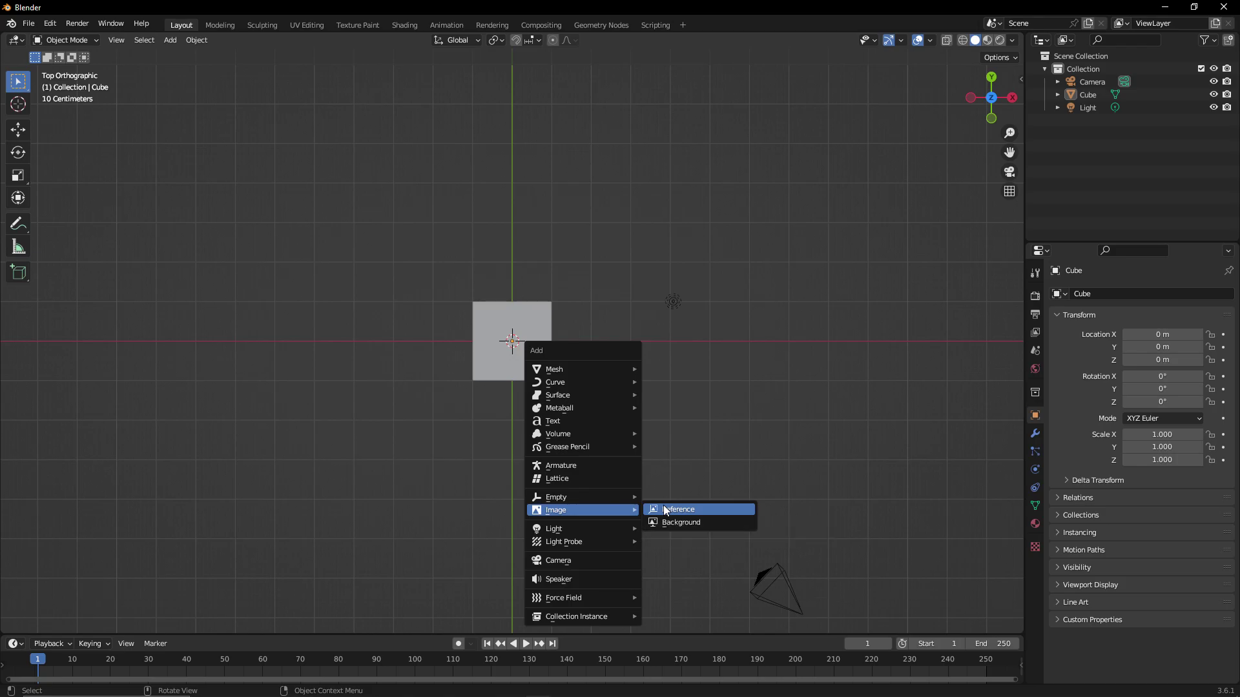
{"action": "left_click", "coordinate": [666, 510]}
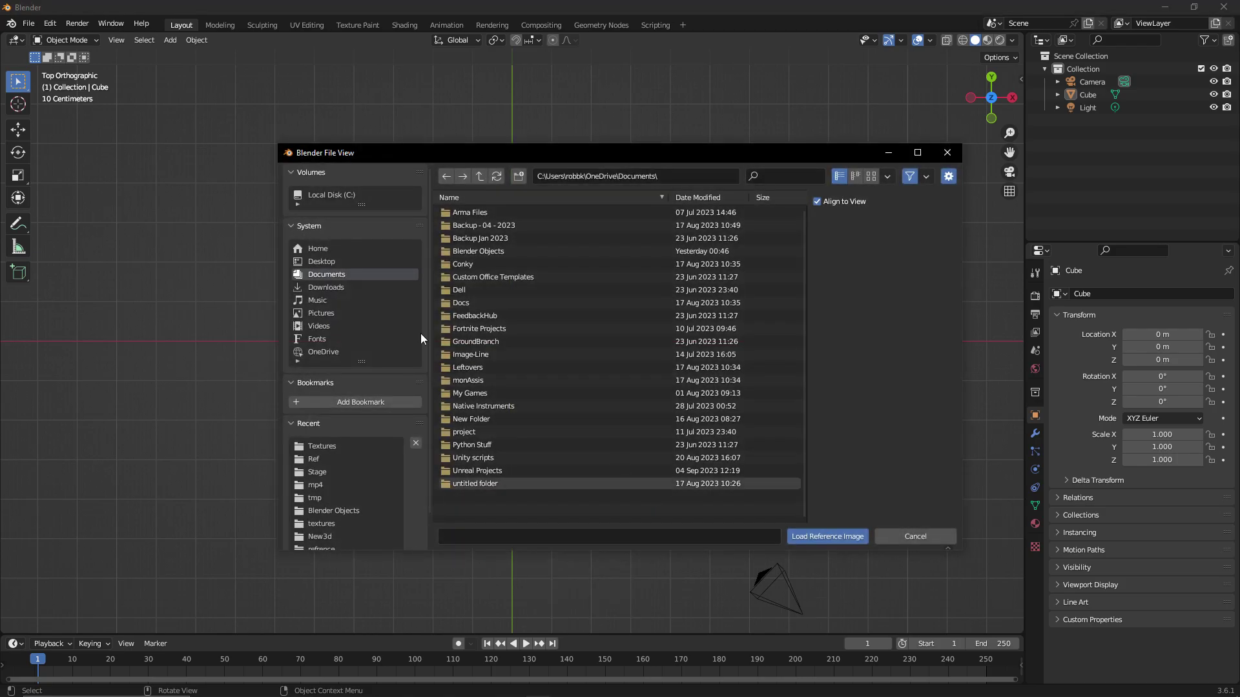
{"action": "left_click", "coordinate": [335, 263]}
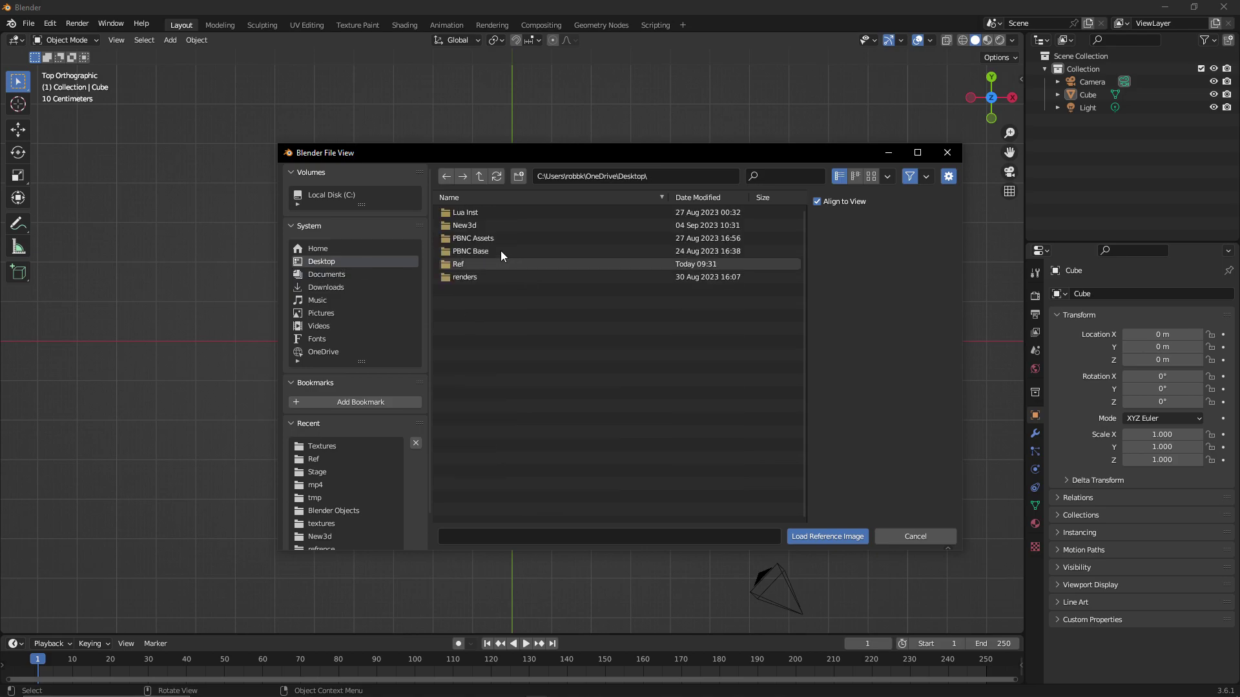
{"action": "left_click", "coordinate": [494, 225]}
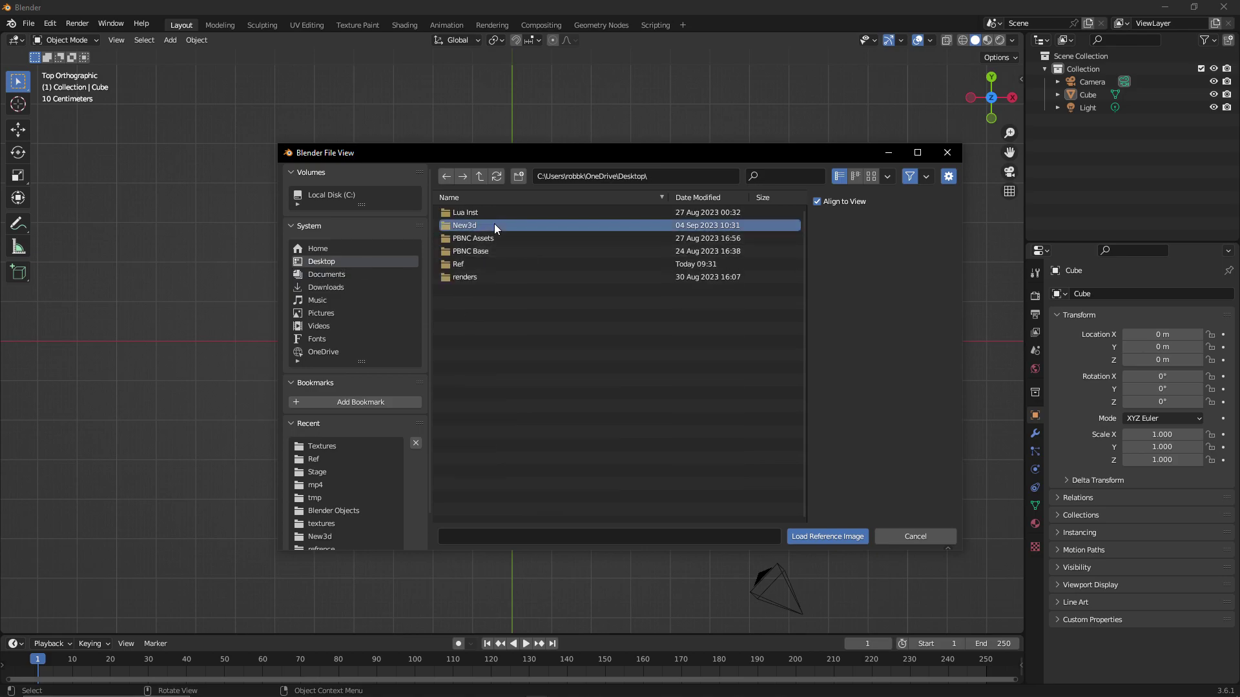
{"action": "double_click", "coordinate": [494, 225]}
{"action": "double_click", "coordinate": [470, 213]}
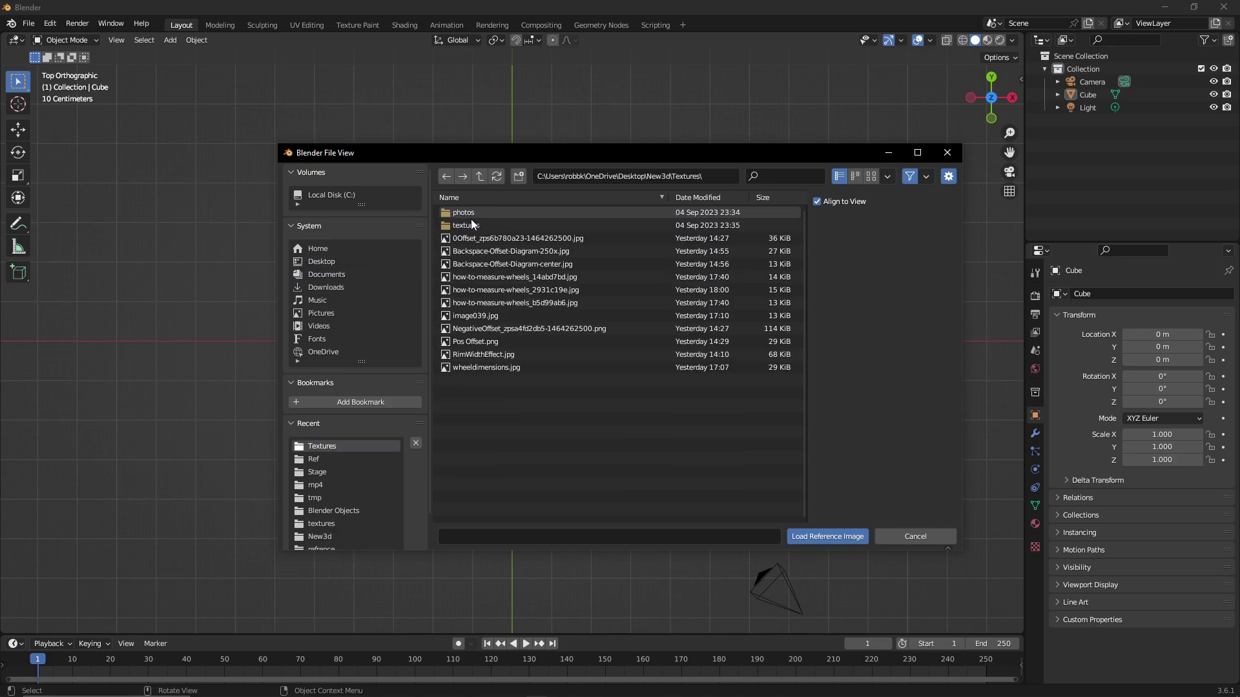
{"action": "double_click", "coordinate": [511, 253]}
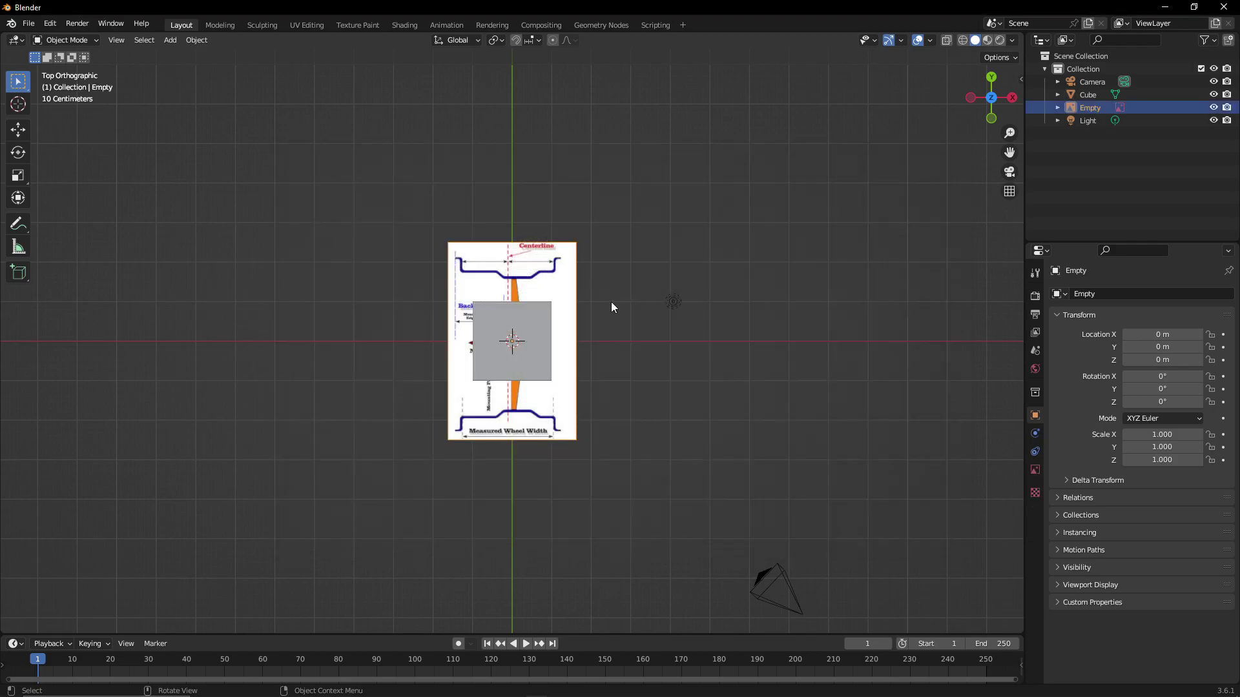
Hide the cube and create a new collection named 'Ref Pics'
{"action": "scroll", "coordinate": [617, 292], "scroll_direction": "up", "scroll_amount": 4}
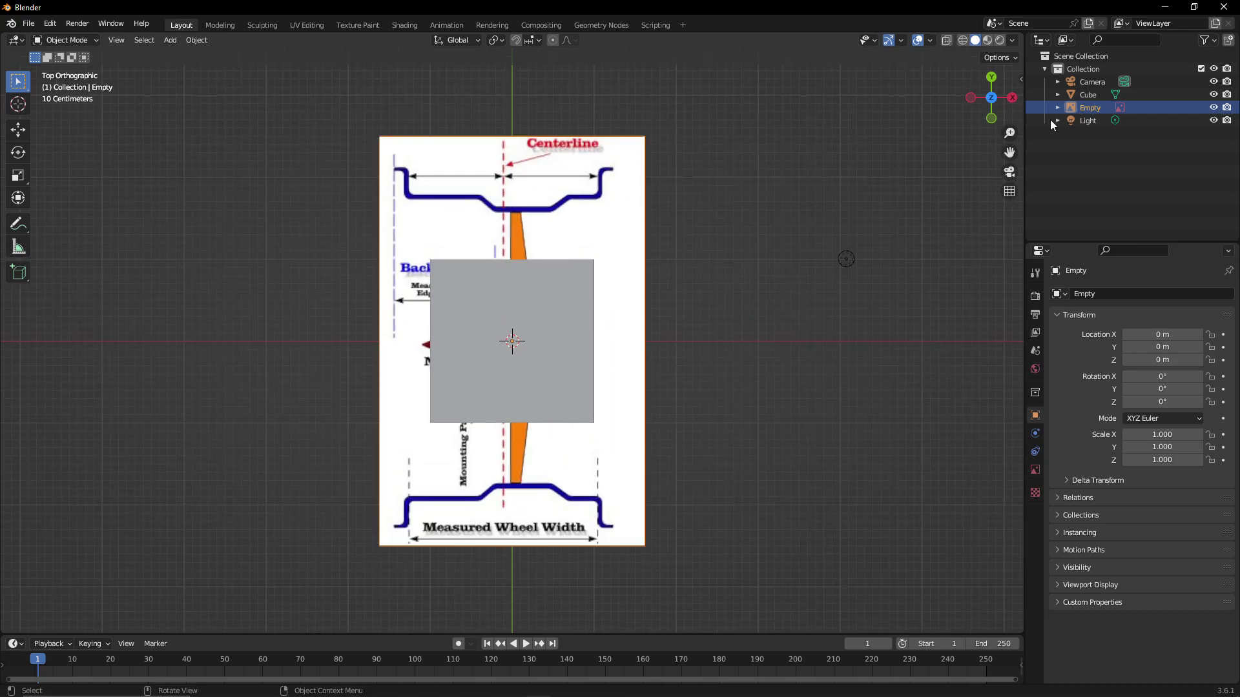
{"action": "left_click", "coordinate": [1214, 94]}
{"action": "left_click", "coordinate": [830, 149]}
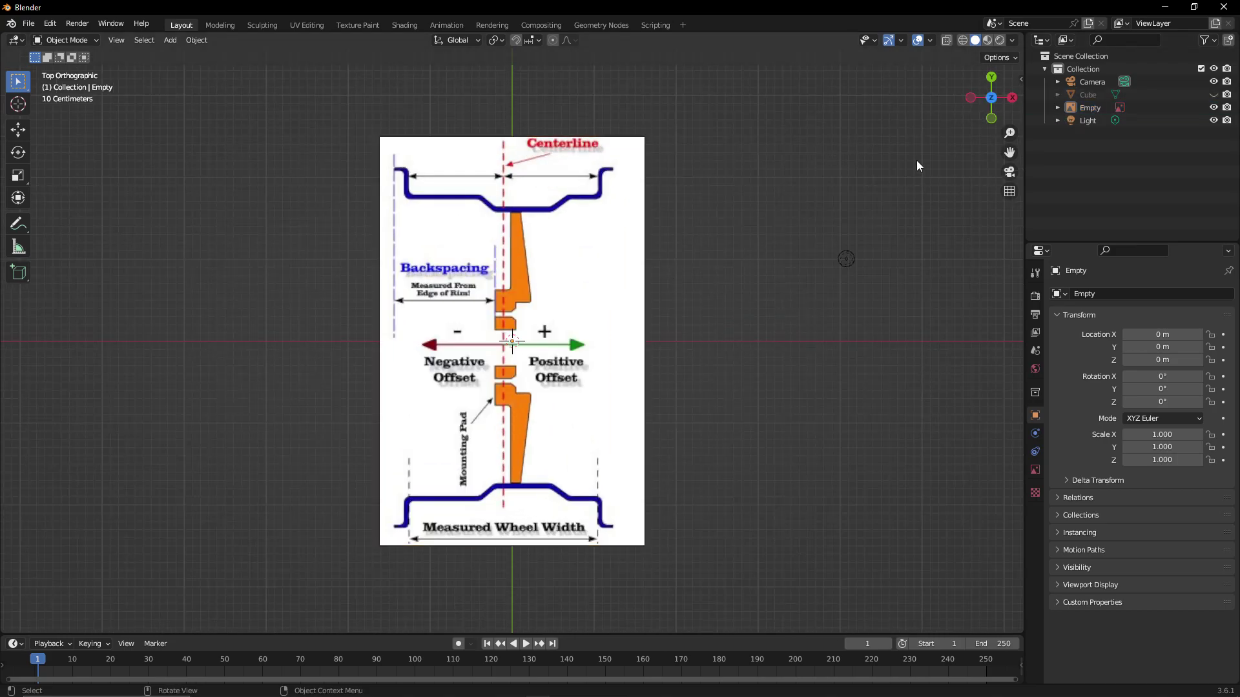
{"action": "right_click", "coordinate": [1073, 177]}
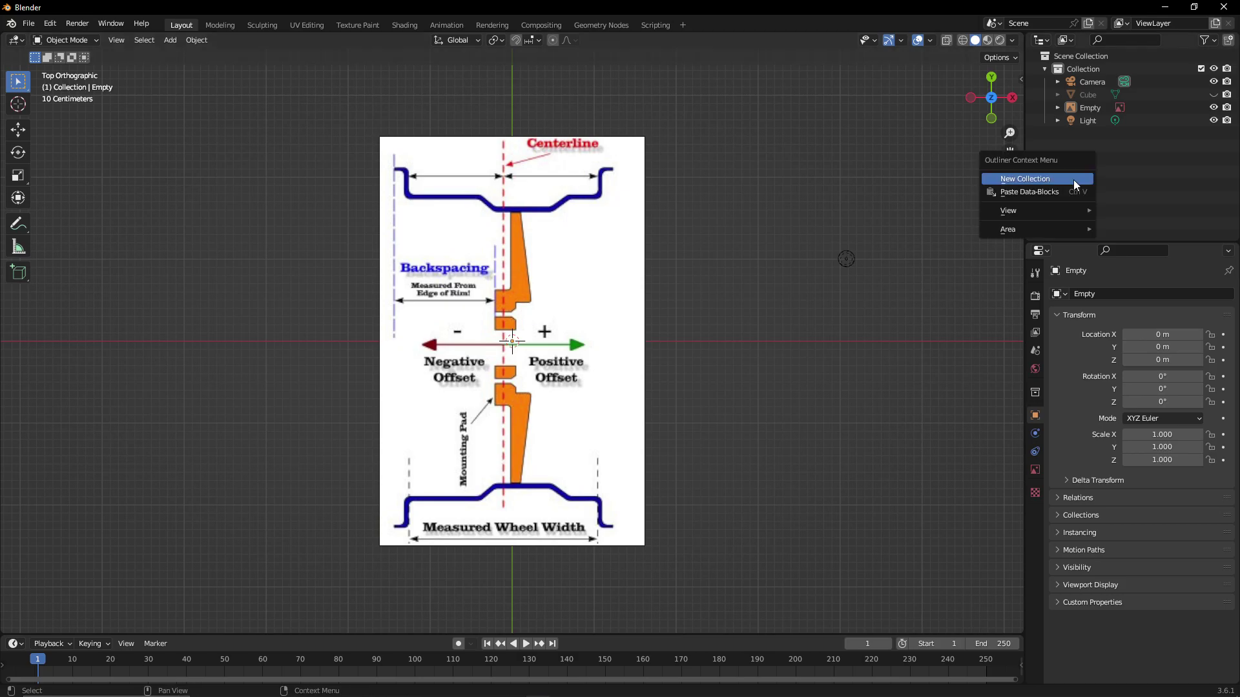
{"action": "left_click", "coordinate": [1073, 181]}
{"action": "left_click", "coordinate": [1096, 132]}
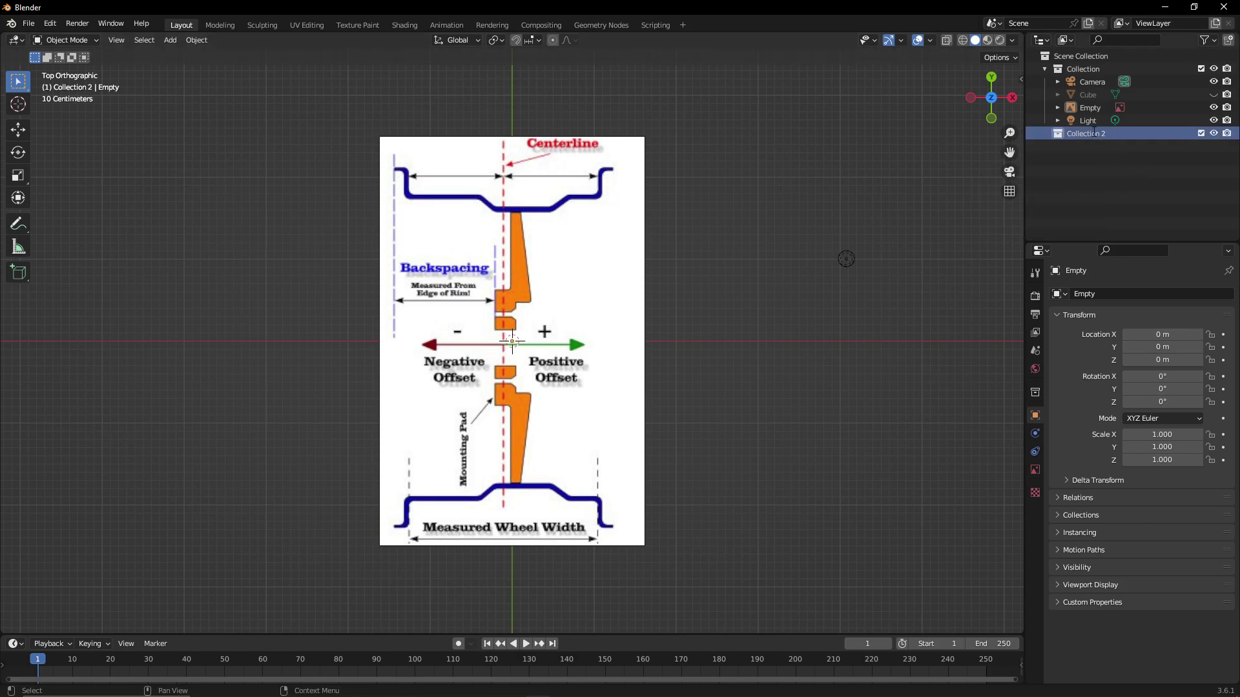
{"action": "double_click", "coordinate": [1096, 133]}
{"action": "type", "text": "R"}
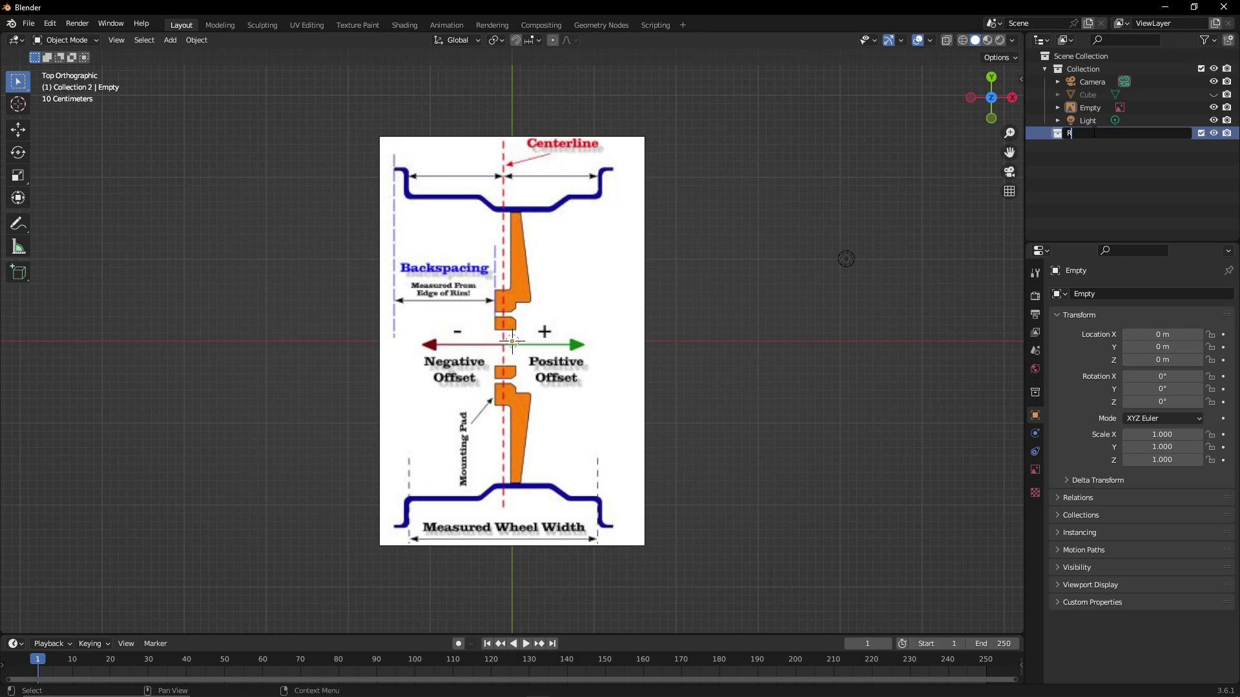
{"action": "type", "text": "ef Pics"}
{"action": "key", "text": "Return"}
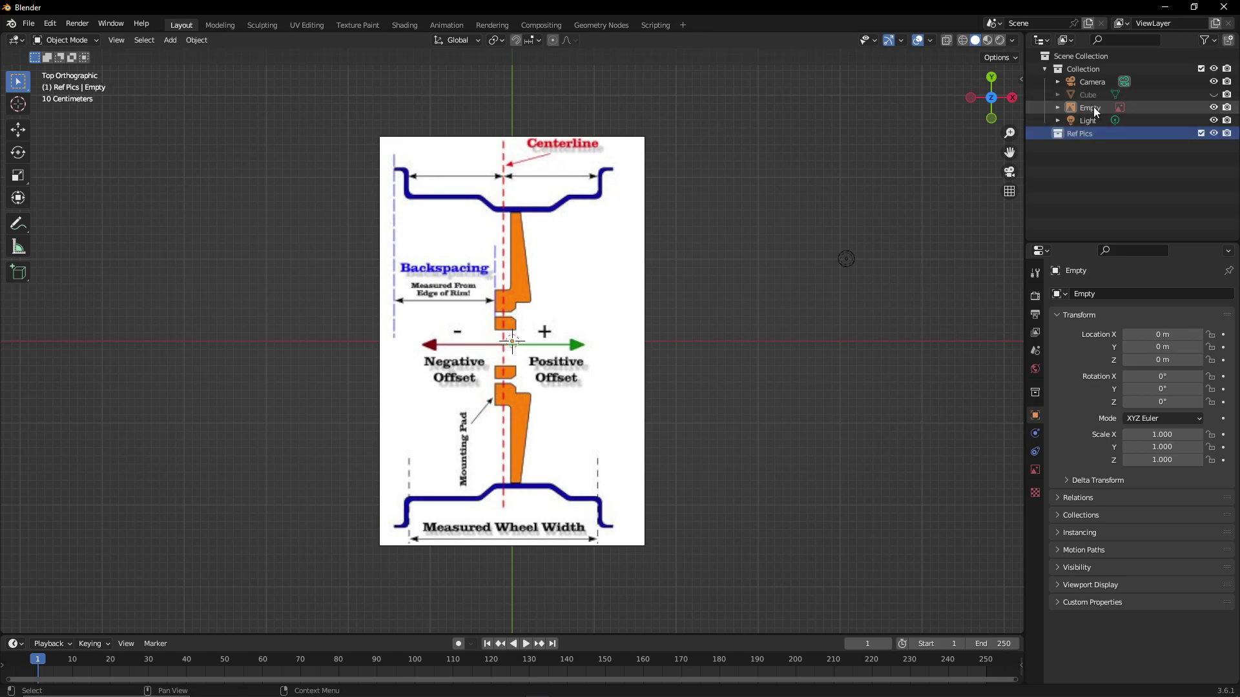
Move the reference image into Ref Pics and rename it 'Full'
{"action": "left_click_drag", "start_coordinate": [1094, 106], "coordinate": [1087, 138]}
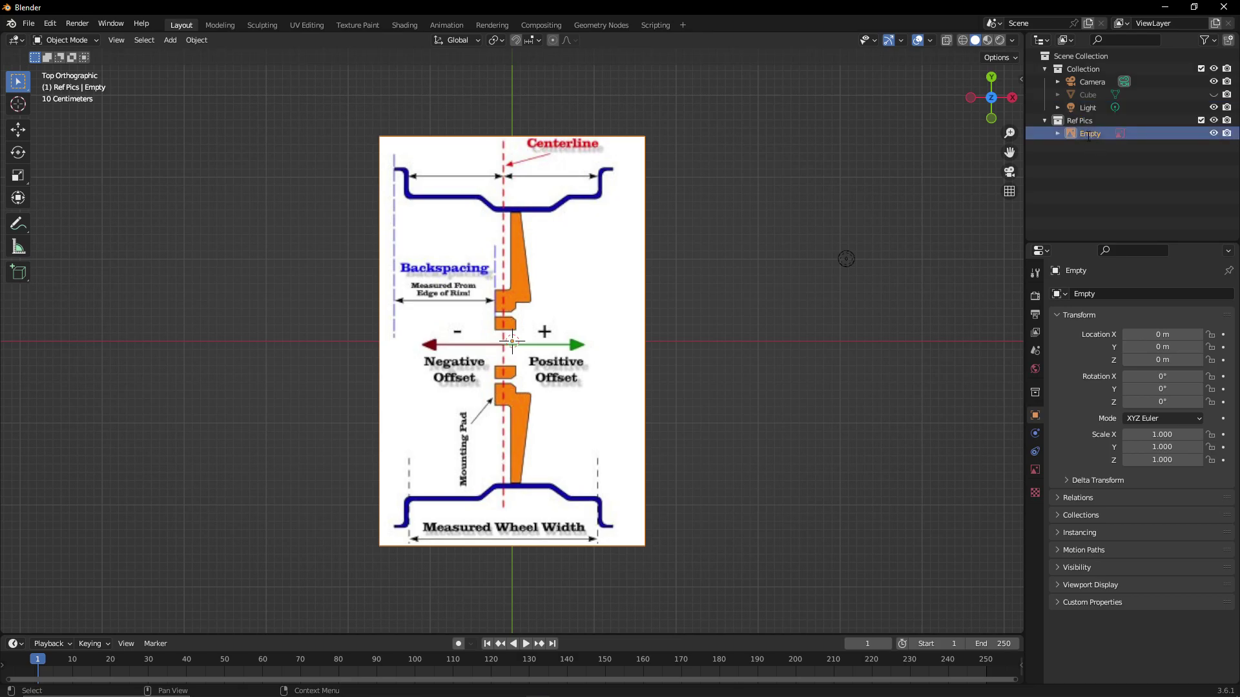
{"action": "double_click", "coordinate": [1088, 135]}
{"action": "type", "text": "Full"}
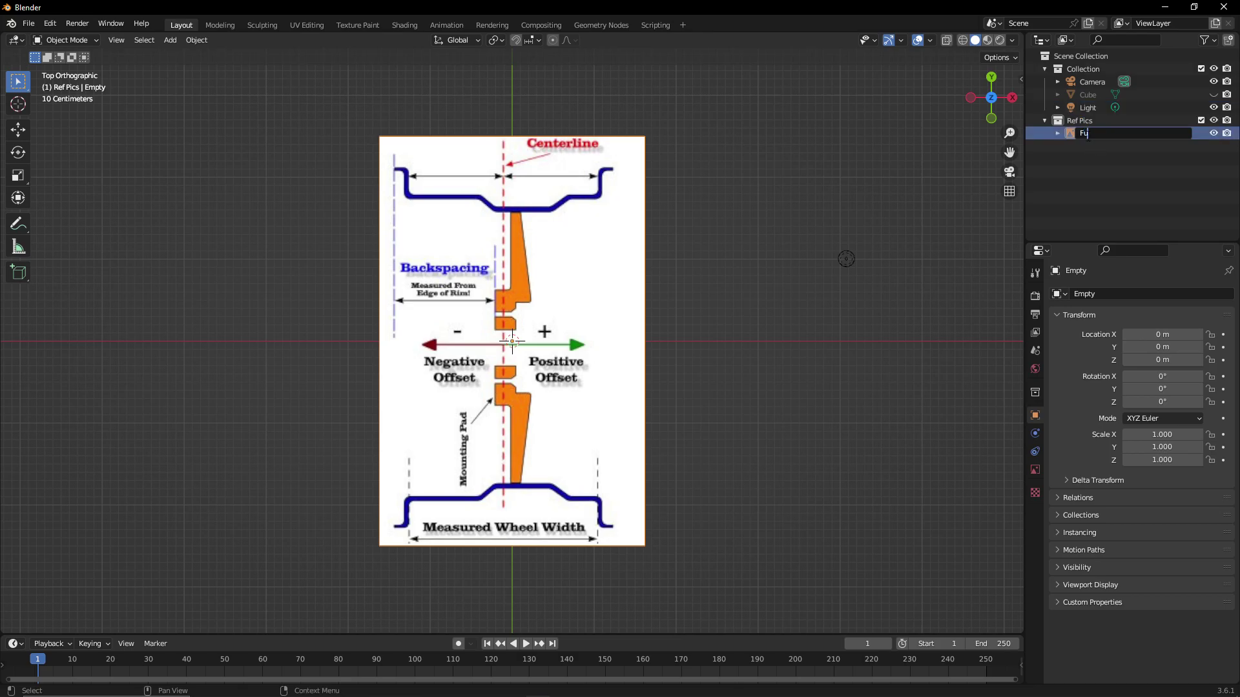
{"action": "key", "text": "Return"}
{"action": "left_click", "coordinate": [800, 167]}
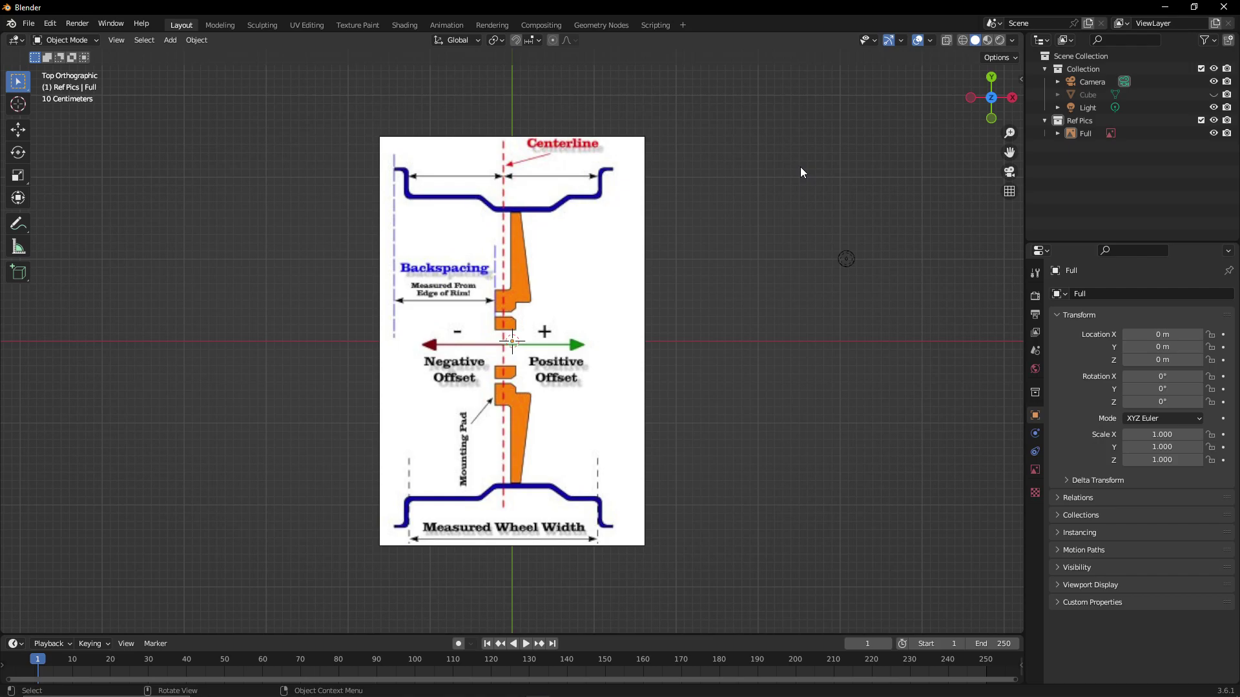
Add the centre-section diagram as a second reference named 'center', then hide the Ref Pics collection
{"action": "key", "text": "shift+a"}
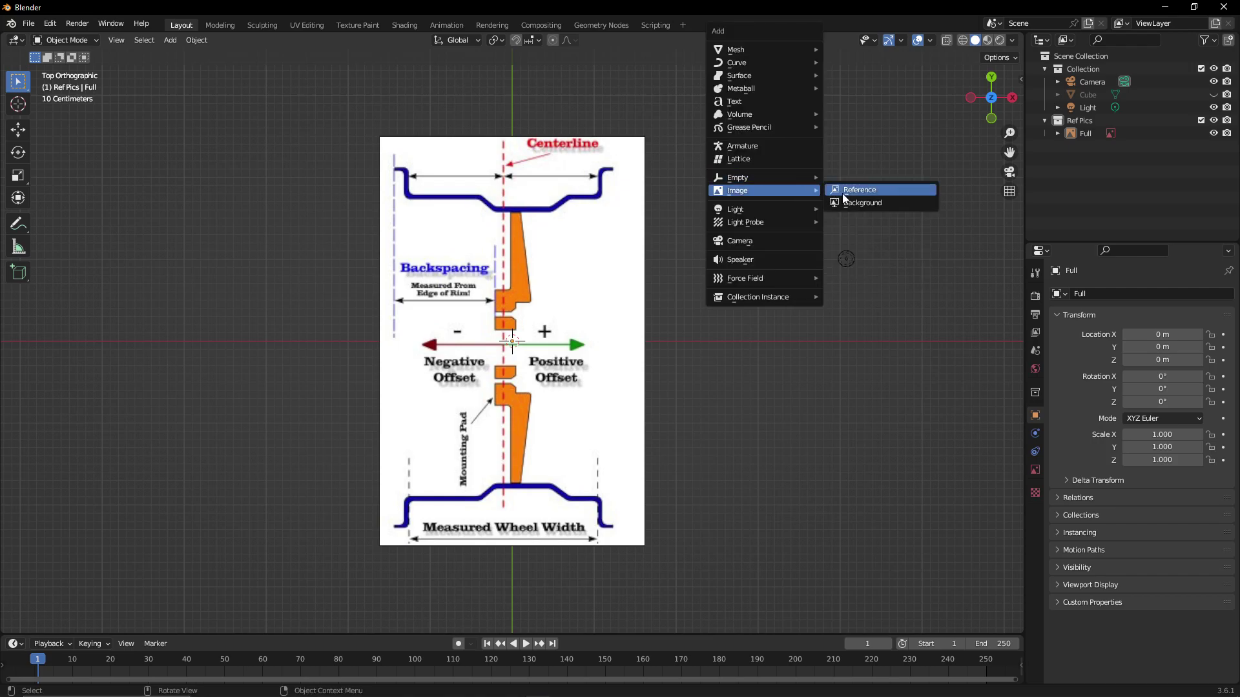
{"action": "left_click", "coordinate": [842, 191]}
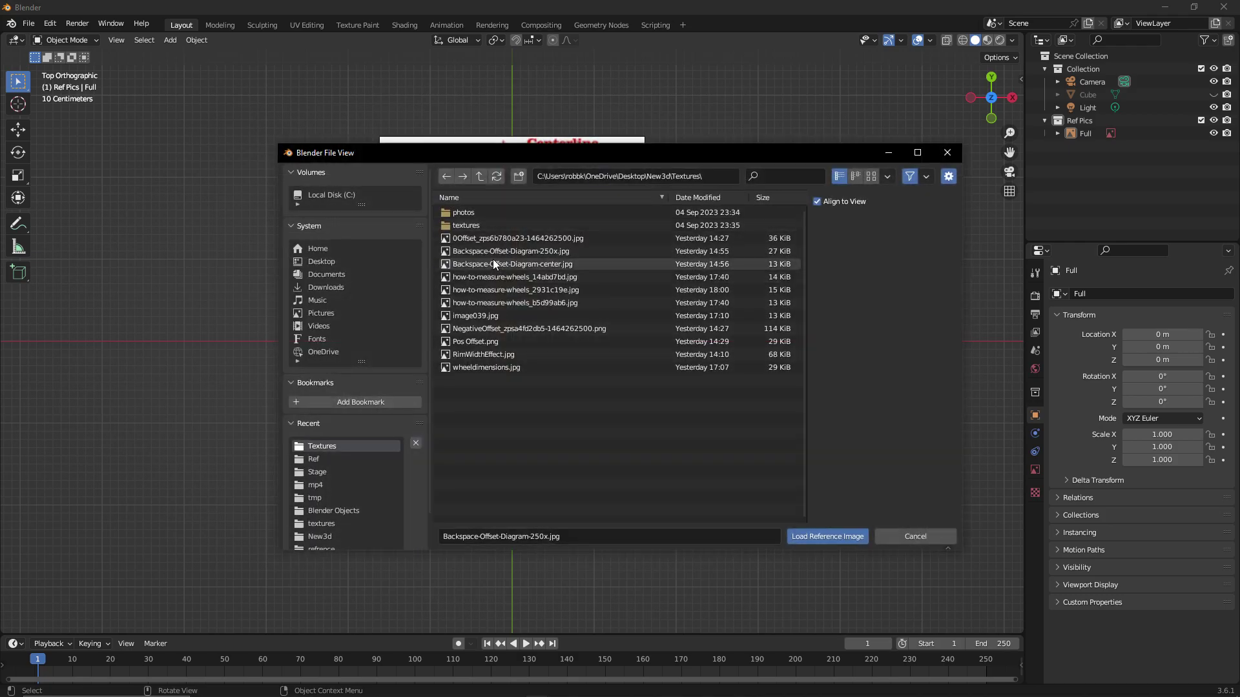
{"action": "double_click", "coordinate": [493, 262]}
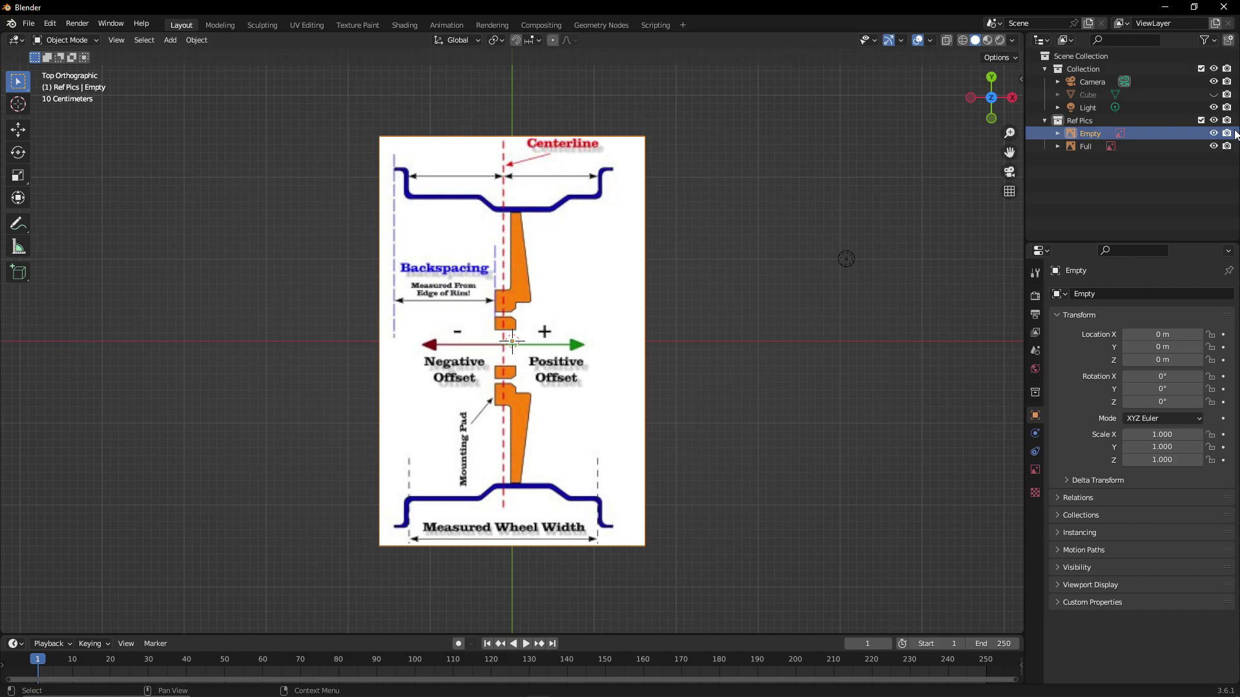
{"action": "left_click", "coordinate": [1213, 146]}
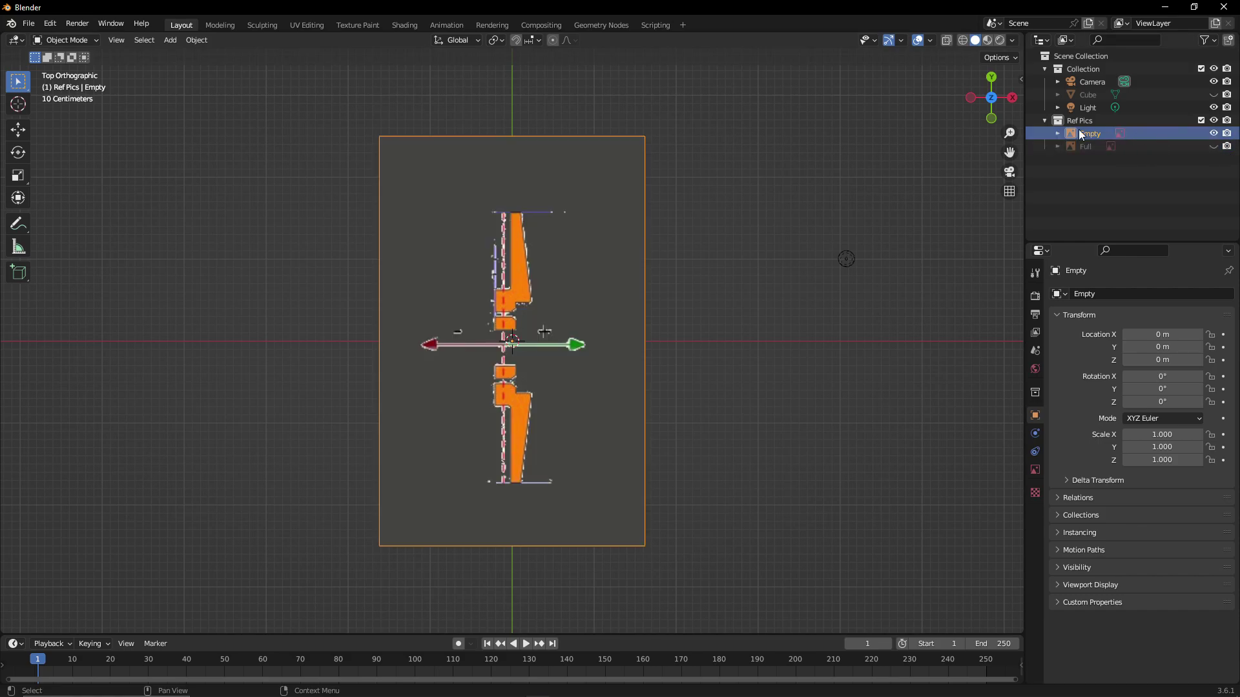
{"action": "double_click", "coordinate": [1099, 133]}
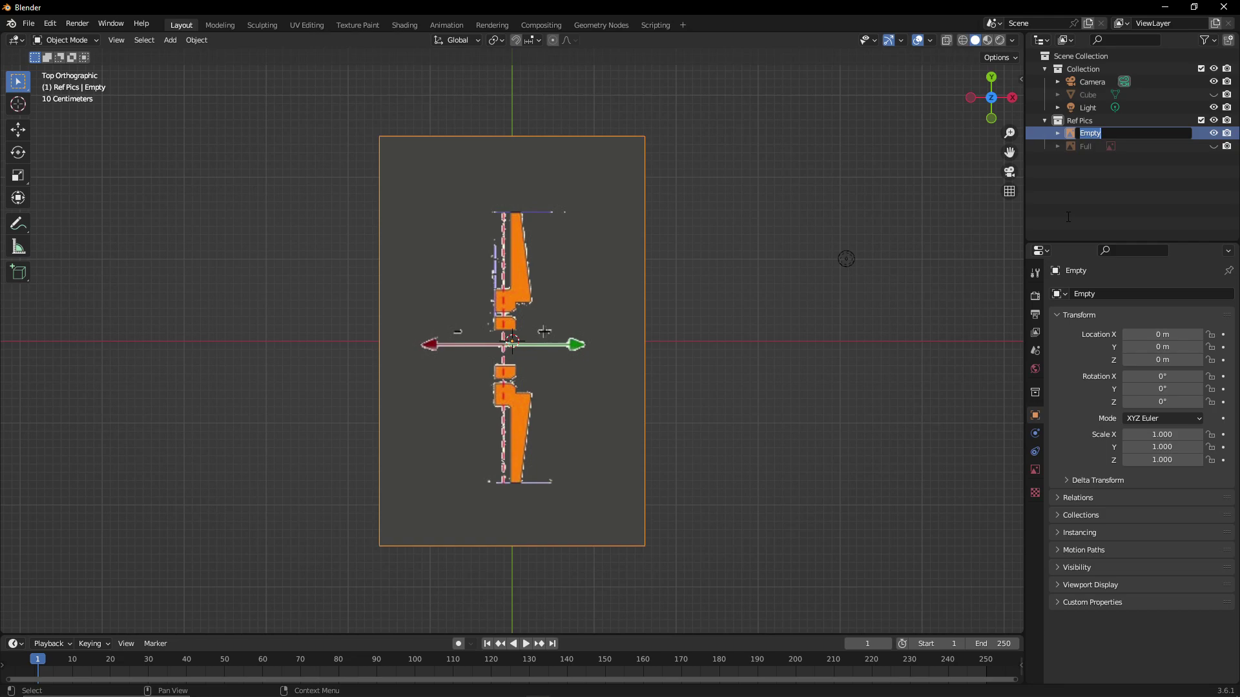
{"action": "type", "text": "center"}
{"action": "key", "text": "Return"}
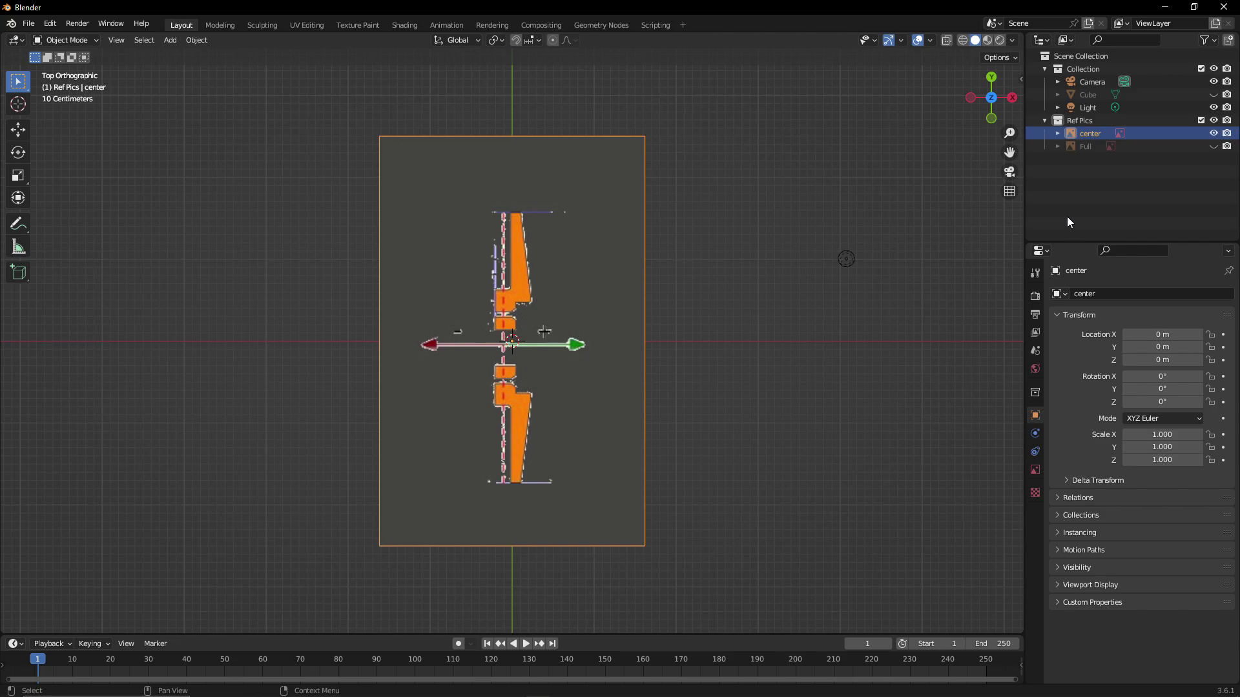
{"action": "left_click", "coordinate": [1214, 146]}
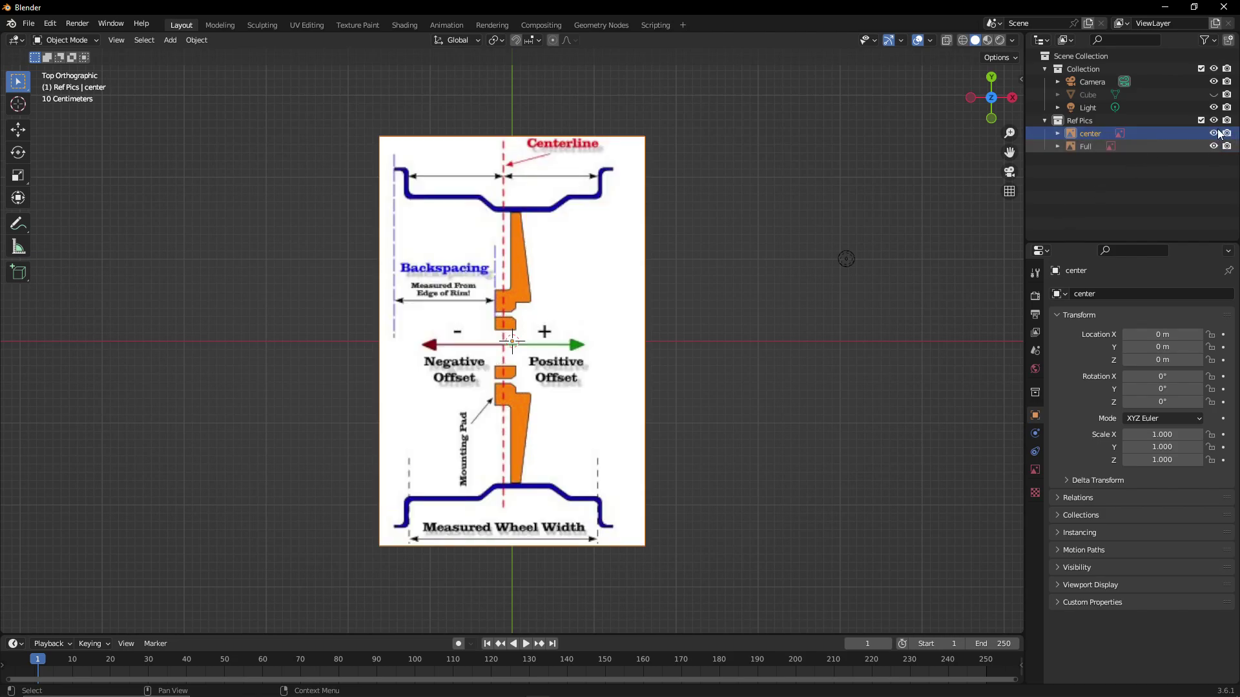
{"action": "left_click", "coordinate": [1214, 121]}
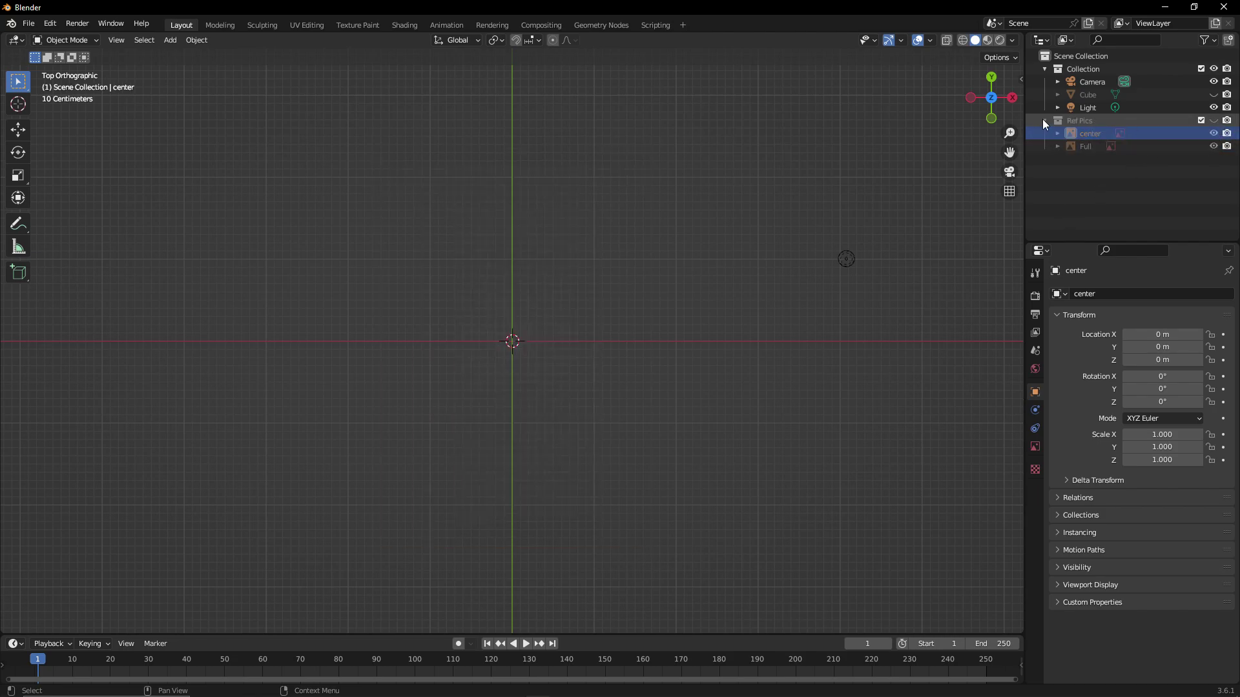
Collapse Ref Pics and add a 32-vertex, 1 m radius mesh circle at the origin
{"action": "left_click", "coordinate": [1044, 120]}
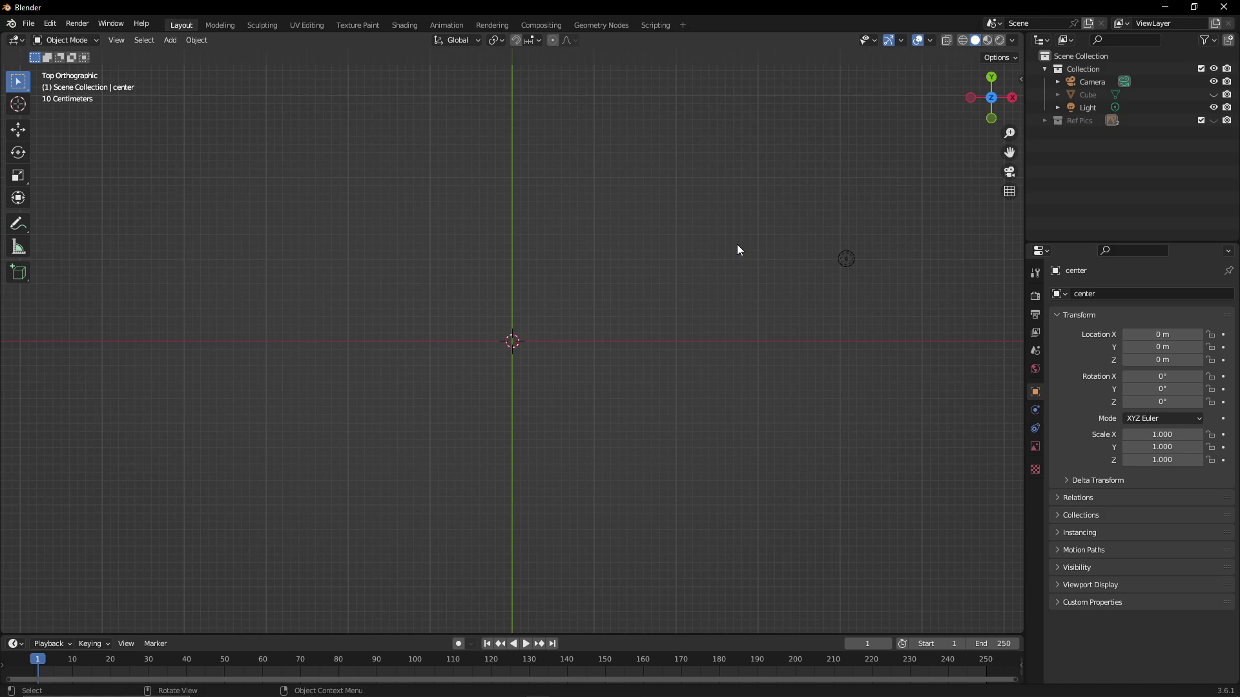
{"action": "key", "text": "shift+a"}
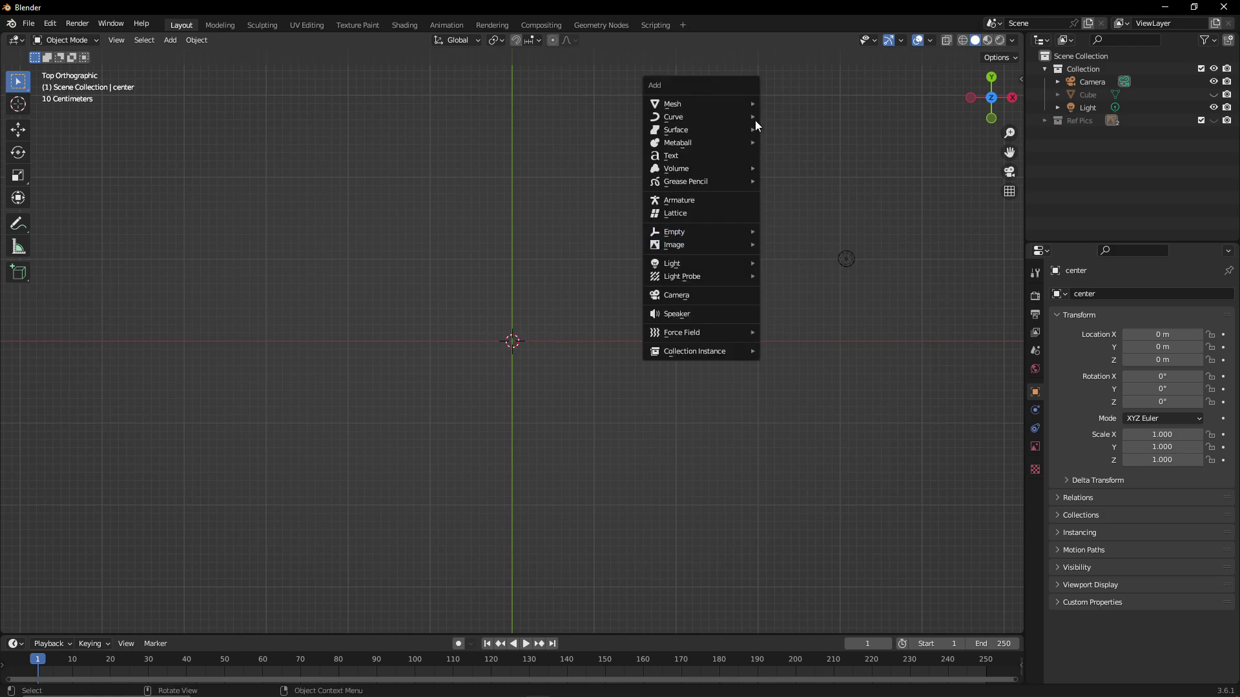
{"action": "mouse_move", "coordinate": [741, 101]}
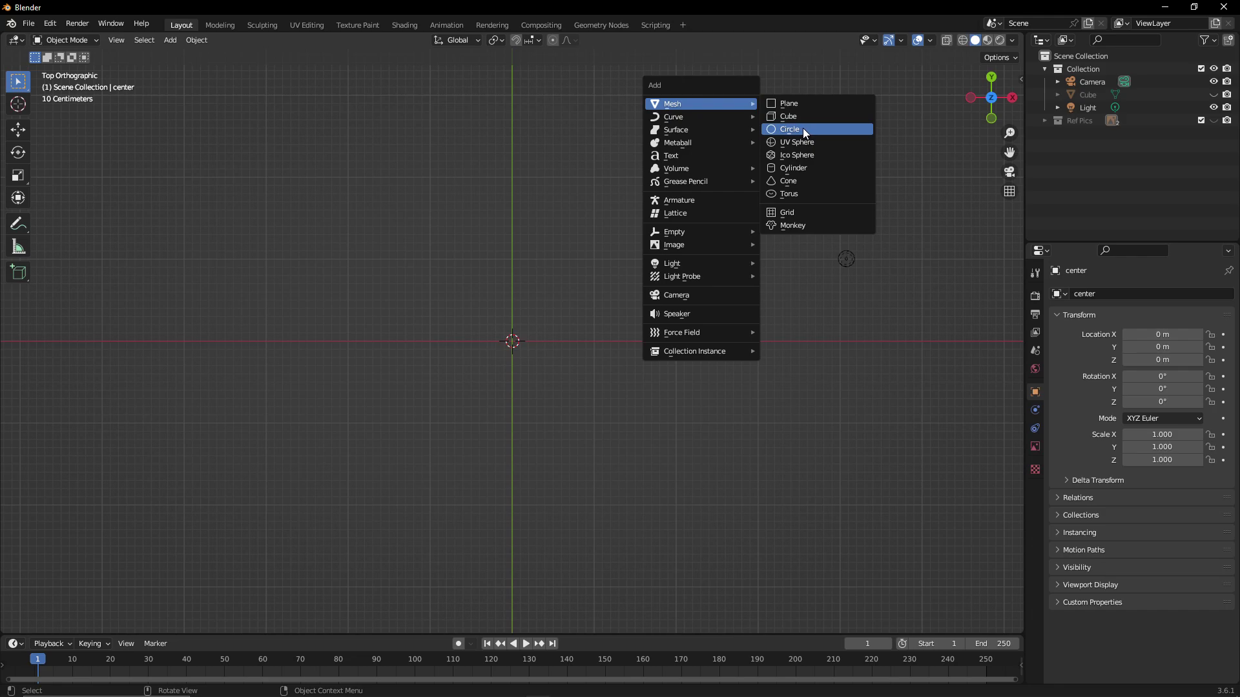
{"action": "left_click", "coordinate": [804, 129]}
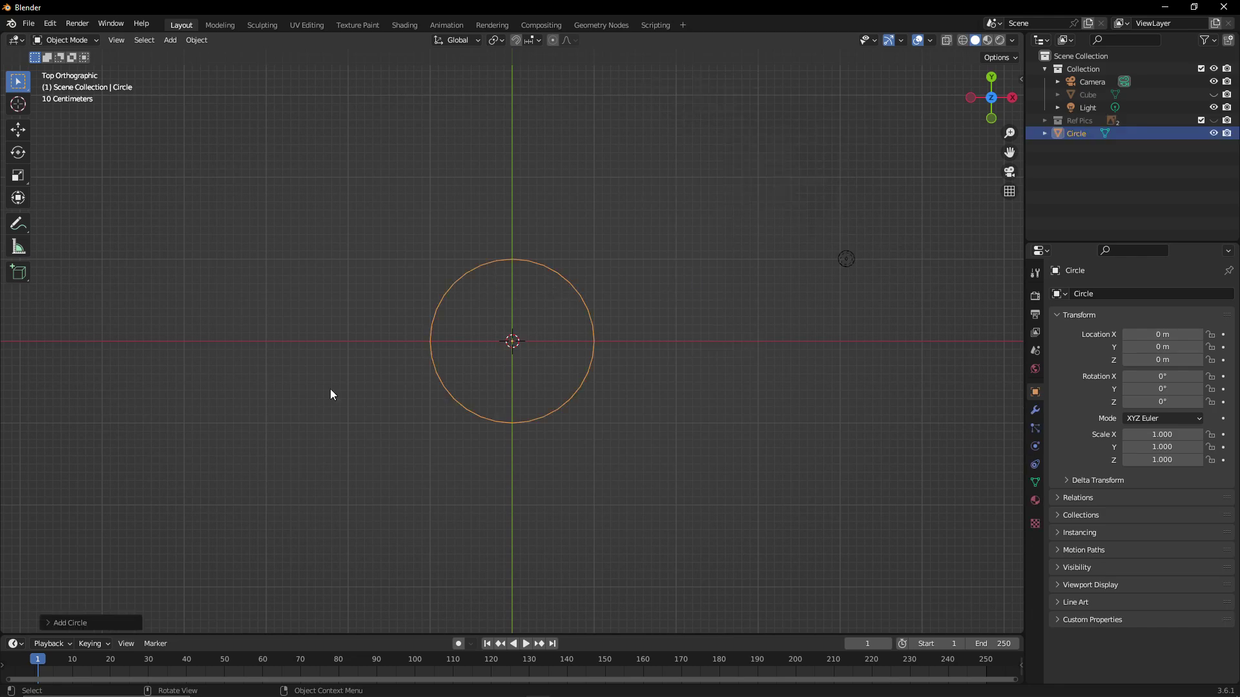
{"action": "left_click", "coordinate": [75, 622]}
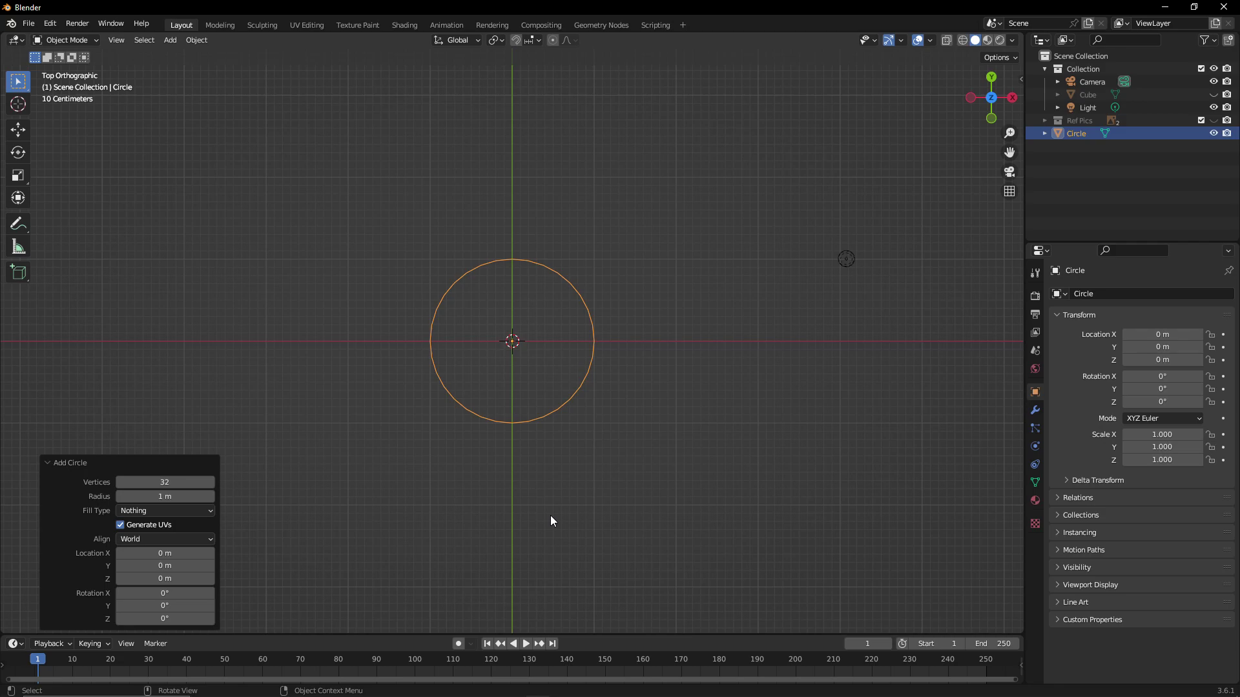
In Calculator, convert 16 inches to metres: 0.0254 × 16 = 0.4064
{"action": "mouse_move", "coordinate": [460, 694]}
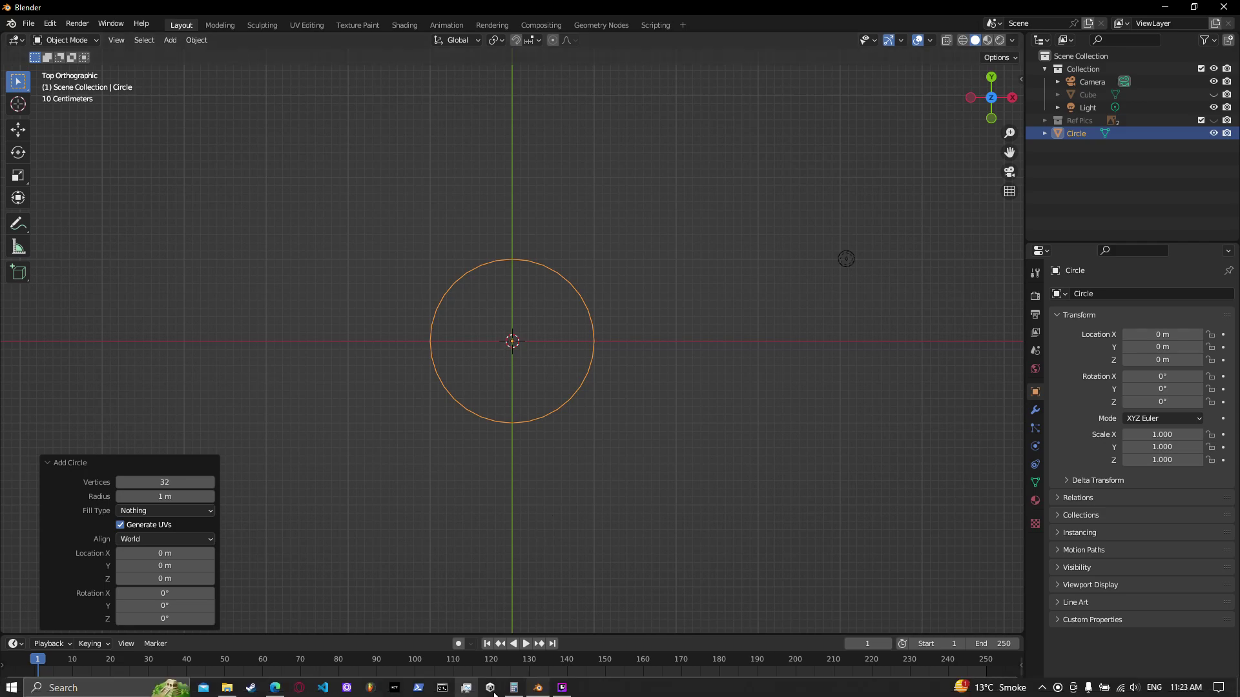
{"action": "left_click", "coordinate": [514, 691]}
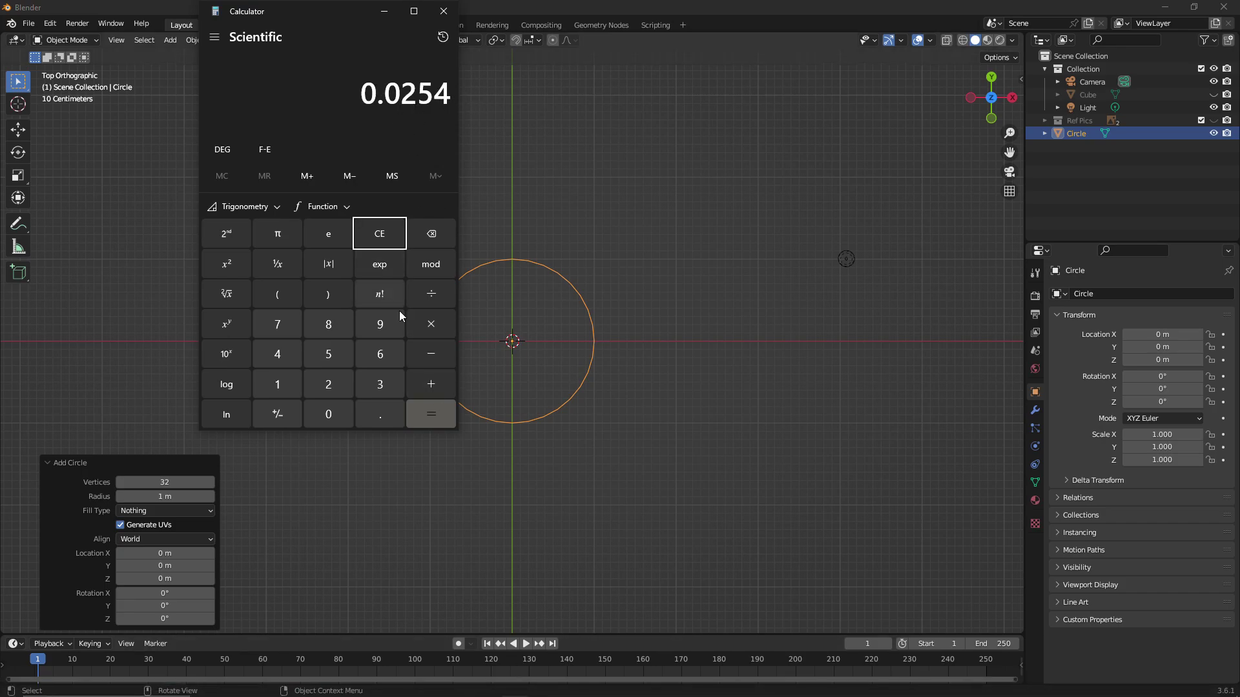
{"action": "left_click", "coordinate": [436, 323]}
{"action": "left_click", "coordinate": [283, 381]}
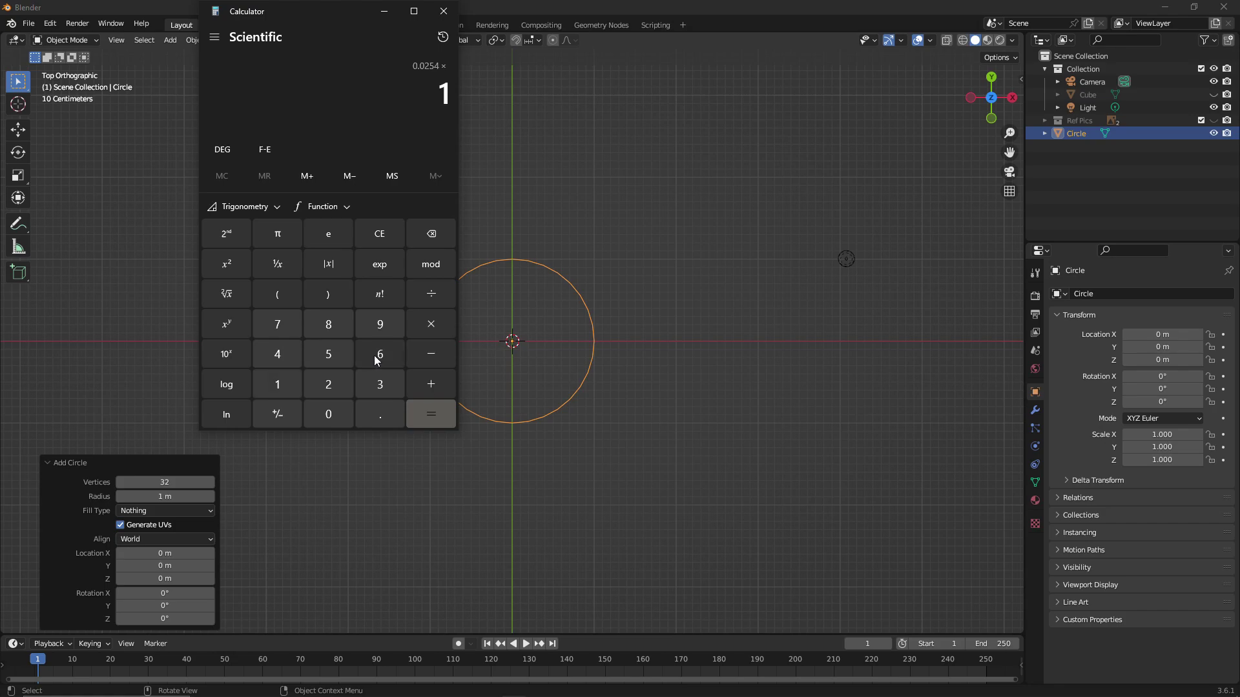
{"action": "left_click", "coordinate": [378, 355]}
{"action": "left_click", "coordinate": [442, 421]}
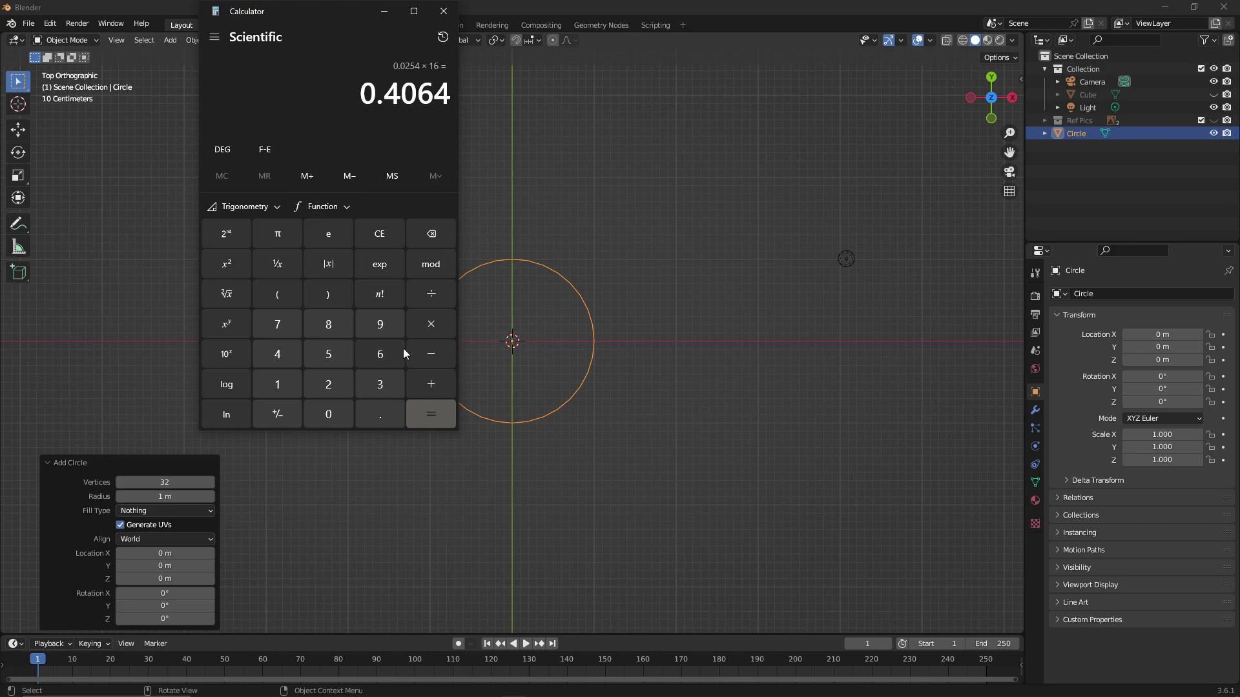
Halve 0.4064 to get 0.2032 and copy the result
{"action": "left_click", "coordinate": [430, 294]}
{"action": "left_click", "coordinate": [331, 381]}
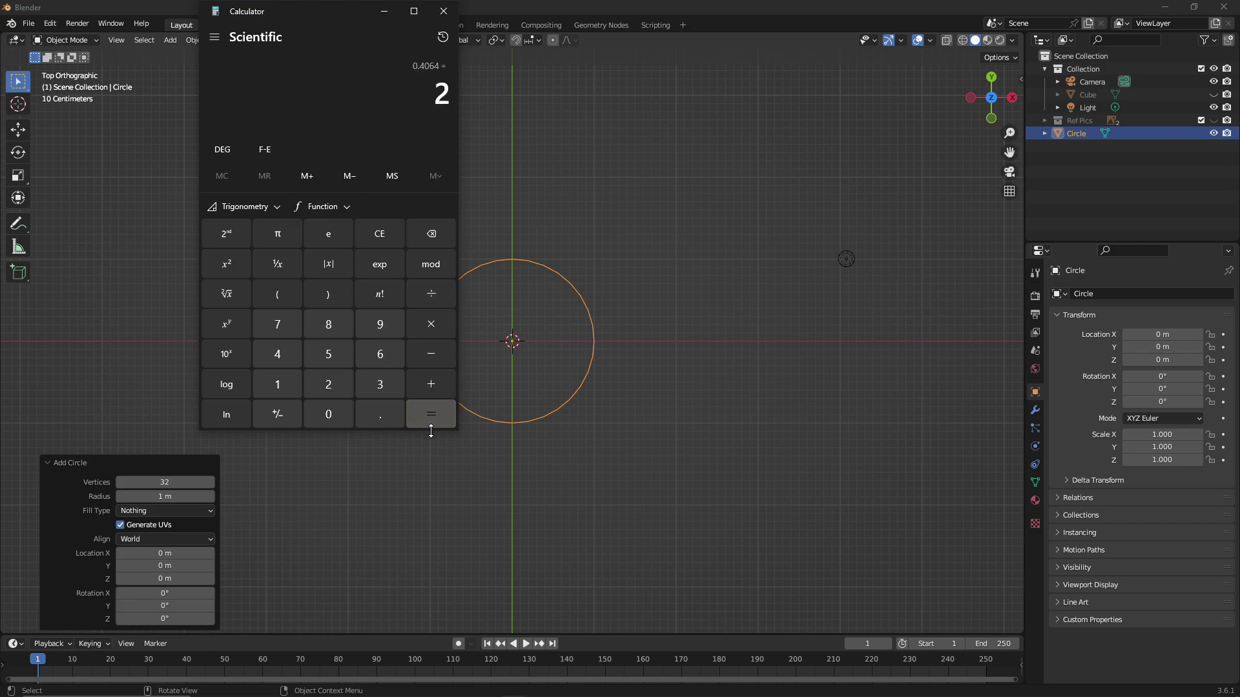
{"action": "left_click", "coordinate": [428, 417]}
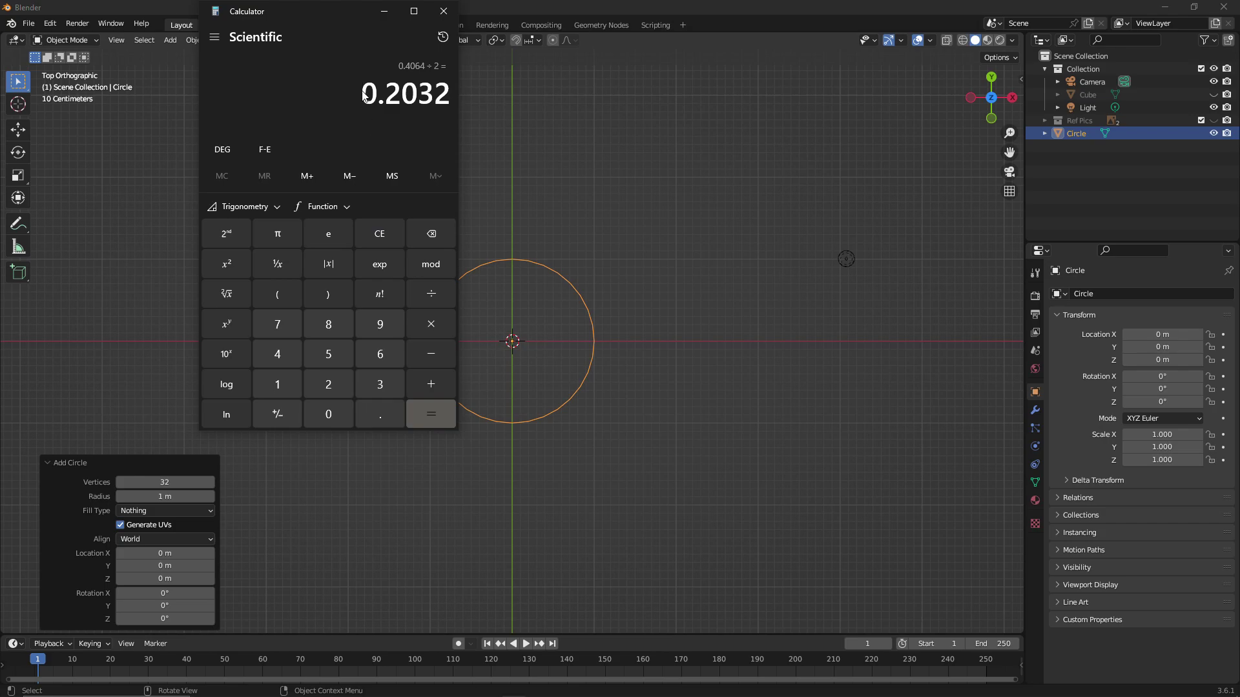
{"action": "left_click_drag", "start_coordinate": [362, 94], "coordinate": [458, 96]}
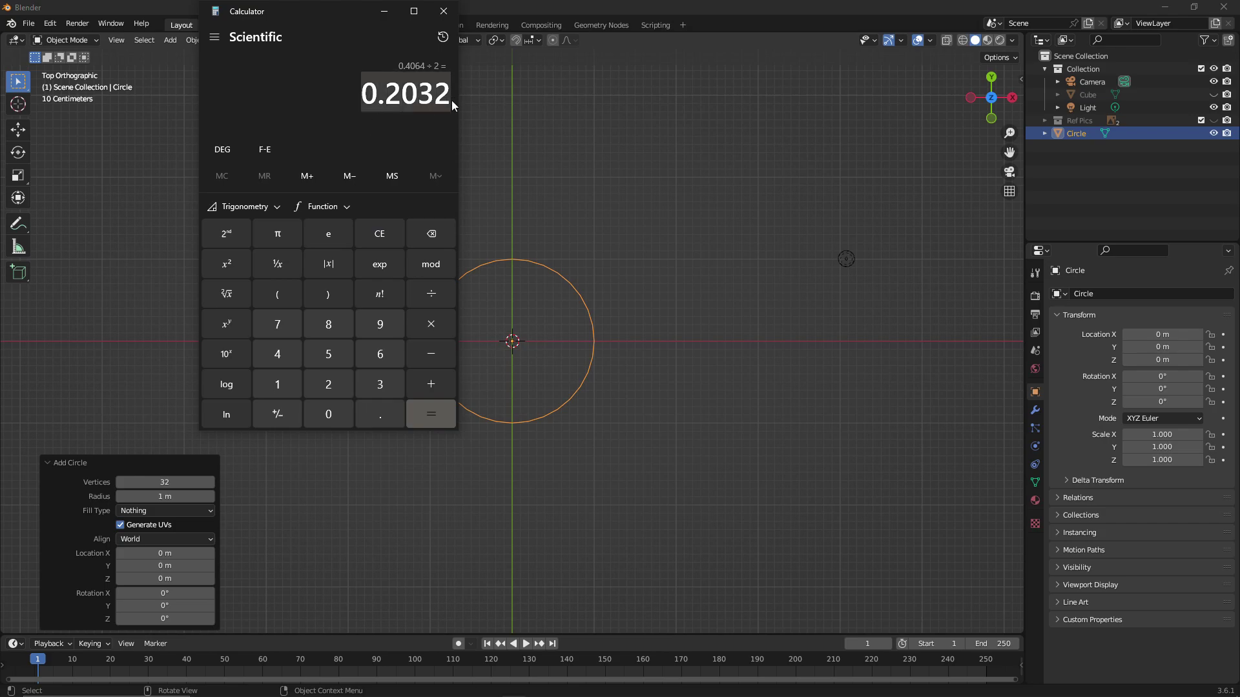
{"action": "right_click", "coordinate": [421, 92]}
{"action": "left_click", "coordinate": [452, 102]}
Paste 0.2032 as the circle's radius and deselect the circle
{"action": "left_click", "coordinate": [164, 497]}
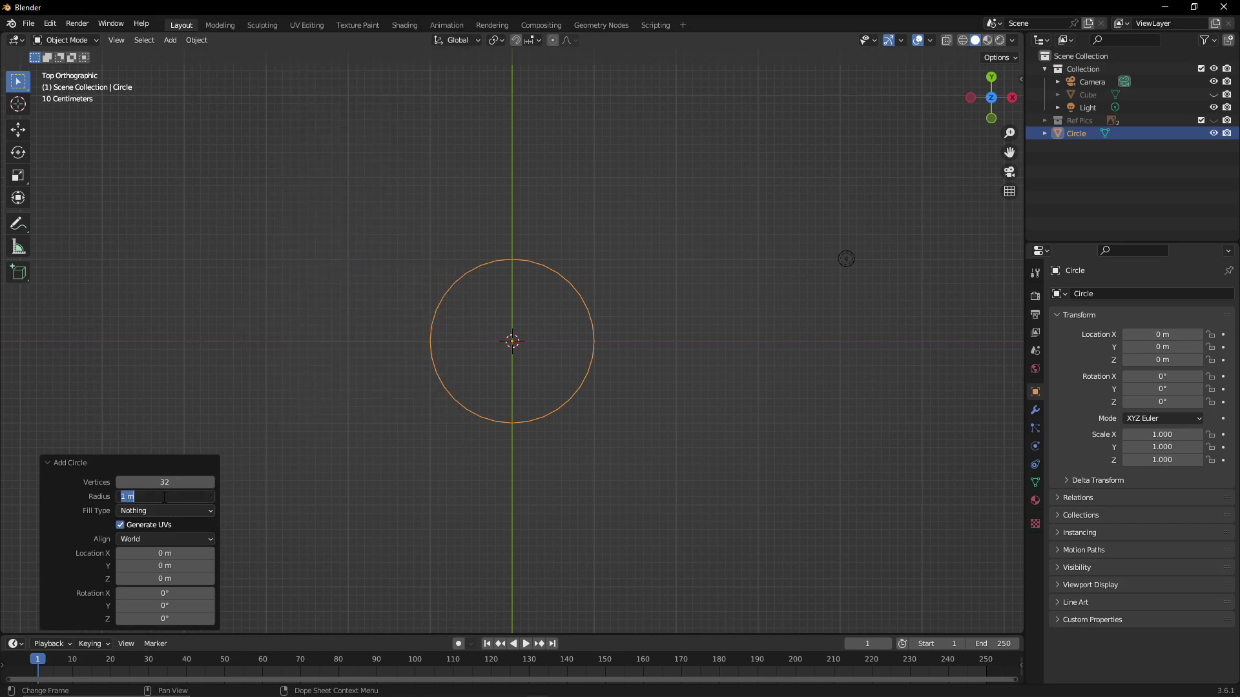
{"action": "key", "text": "ctrl+v"}
{"action": "key", "text": "Return"}
{"action": "left_click", "coordinate": [607, 268]}
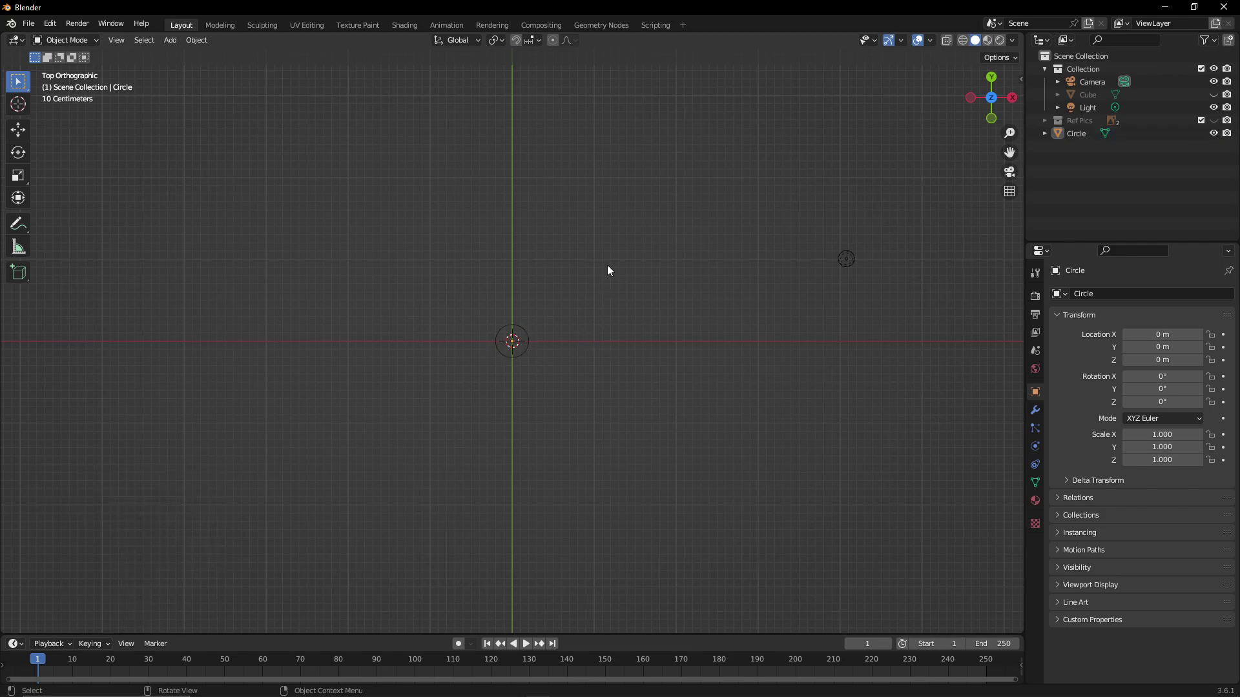
Make the Ref Pics collection and the center image visible, and select both reference images
{"action": "scroll", "coordinate": [607, 266], "scroll_direction": "down", "scroll_amount": 8}
{"action": "left_click", "coordinate": [1045, 120]}
{"action": "left_click", "coordinate": [1213, 133]}
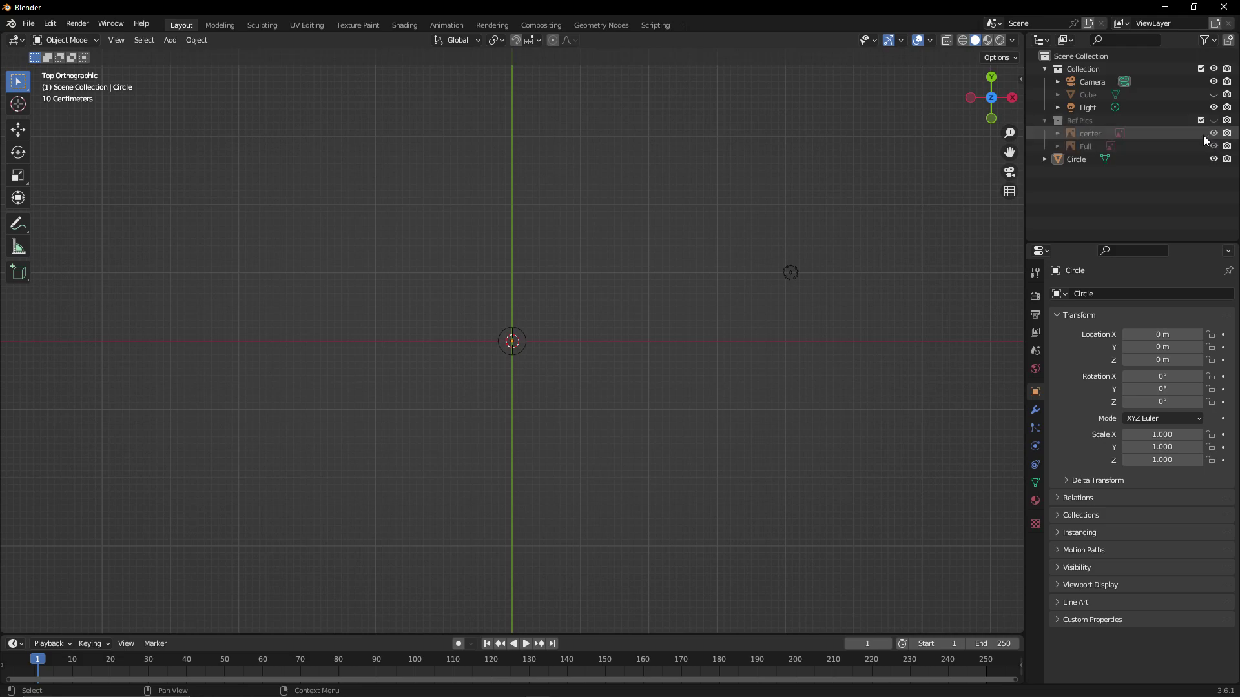
{"action": "left_click", "coordinate": [1214, 121]}
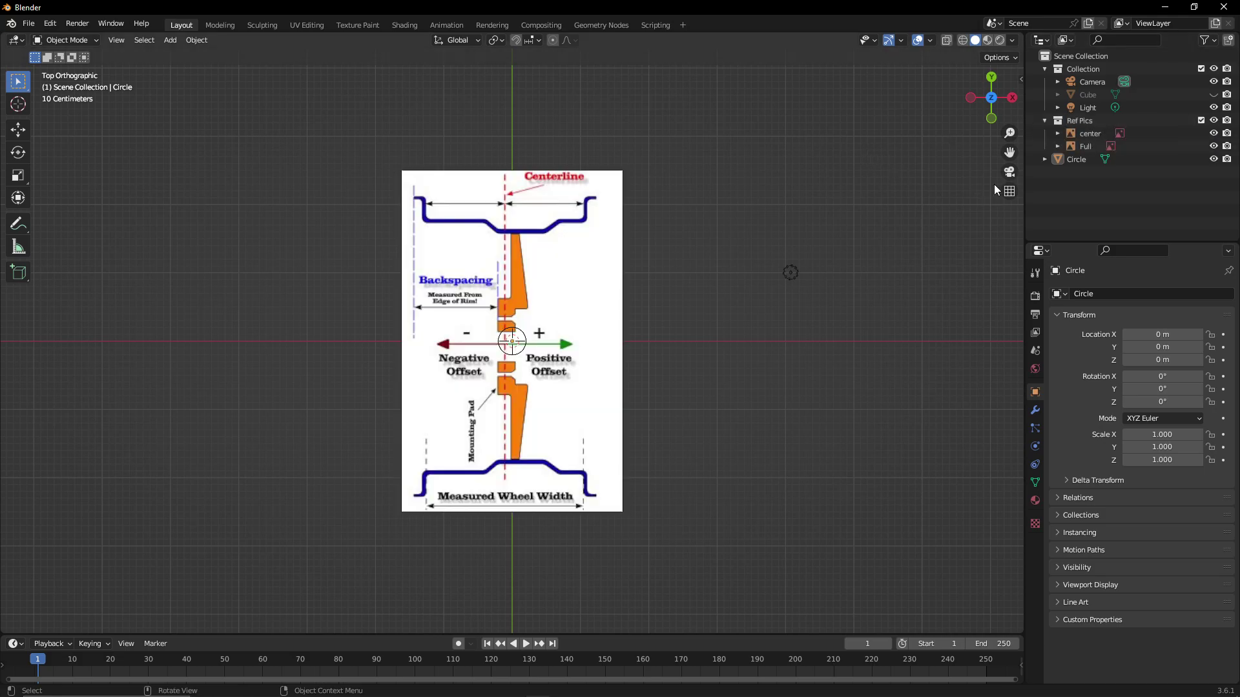
{"action": "left_click_drag", "start_coordinate": [1034, 133], "coordinate": [1095, 153]}
{"action": "scroll", "coordinate": [734, 262], "scroll_direction": "down", "scroll_amount": 1}
{"action": "scroll", "coordinate": [734, 262], "scroll_direction": "up", "scroll_amount": 5}
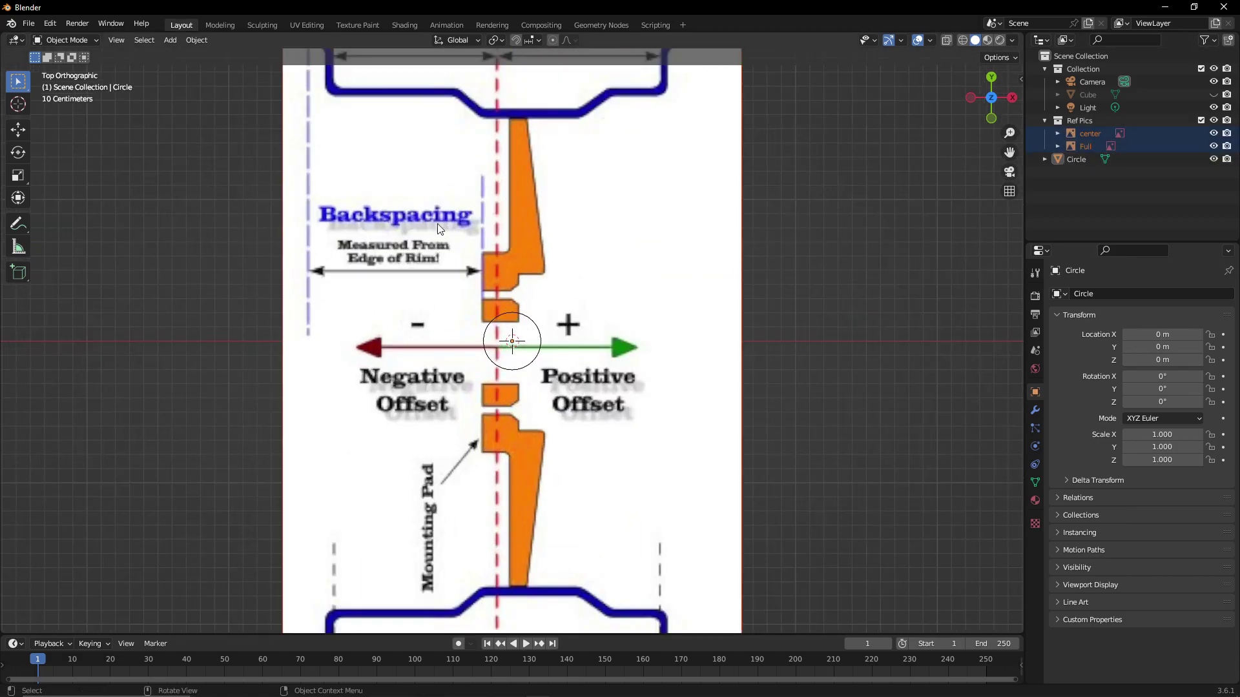
Scale the reference images down to 0.325, then by 0.414 and 0.908 to fit the circle
{"action": "left_click", "coordinate": [18, 176]}
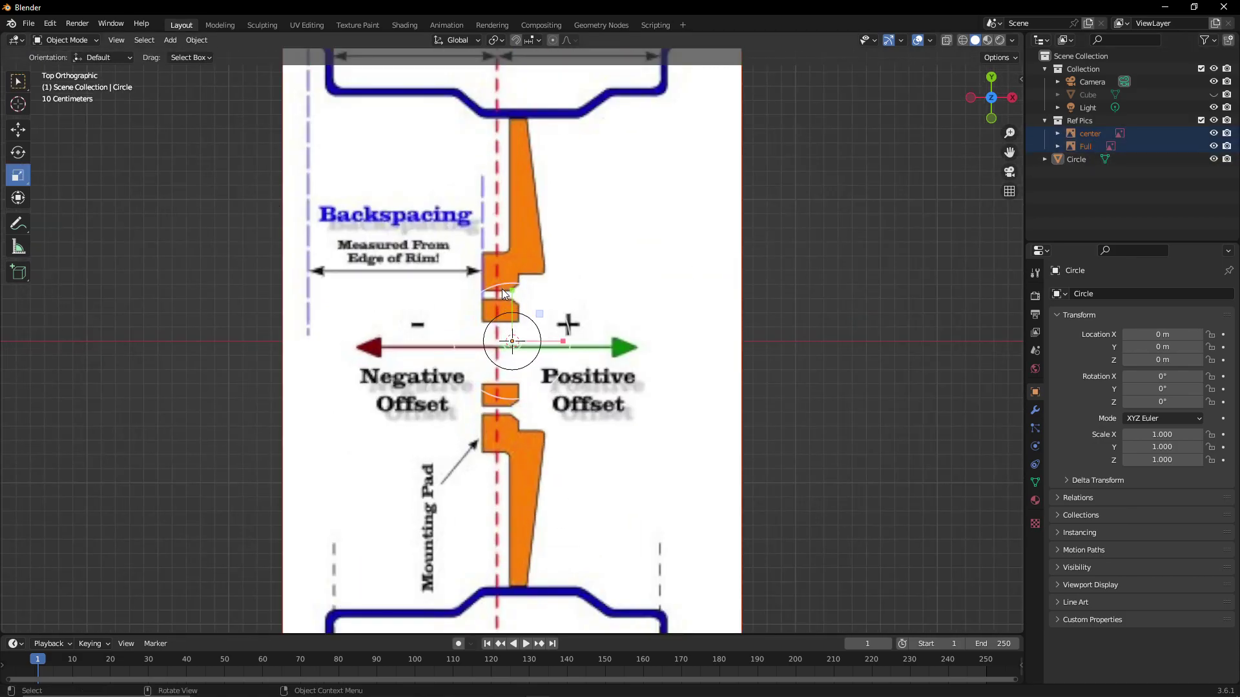
{"action": "left_click_drag", "start_coordinate": [505, 294], "coordinate": [508, 352]}
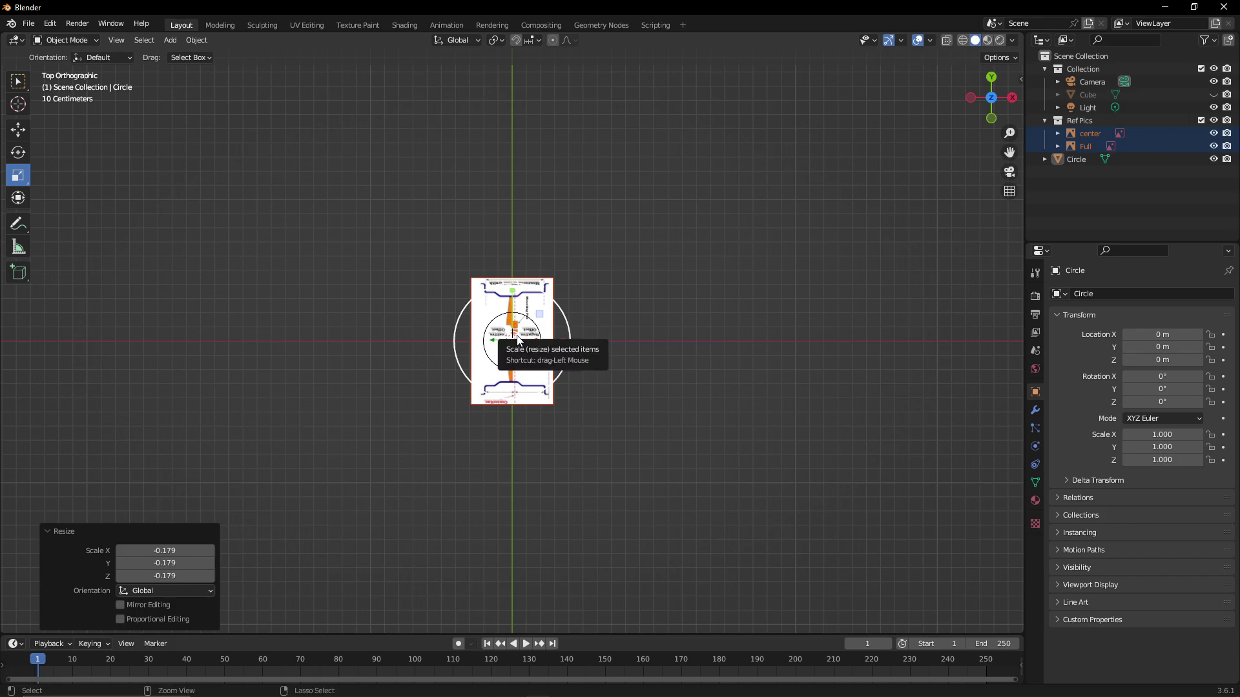
{"action": "key", "text": "ctrl+z"}
{"action": "left_click_drag", "start_coordinate": [536, 298], "coordinate": [543, 326]}
{"action": "scroll", "coordinate": [543, 325], "scroll_direction": "up", "scroll_amount": 6}
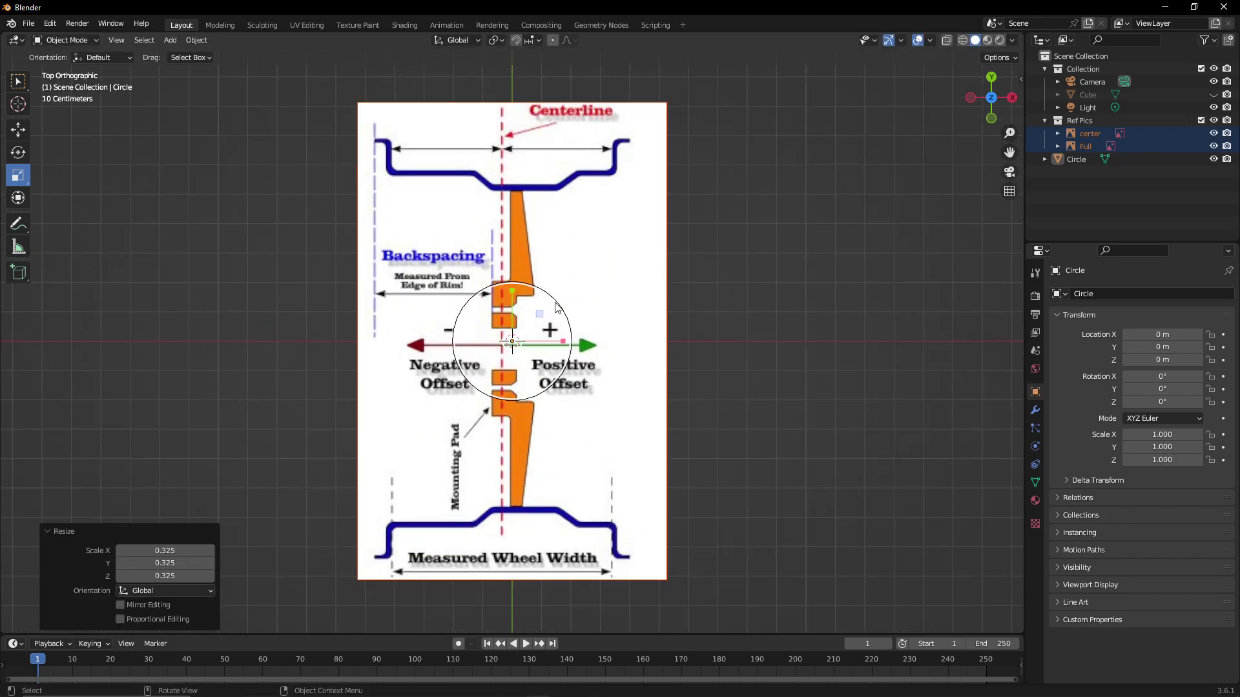
{"action": "key", "text": "s"}
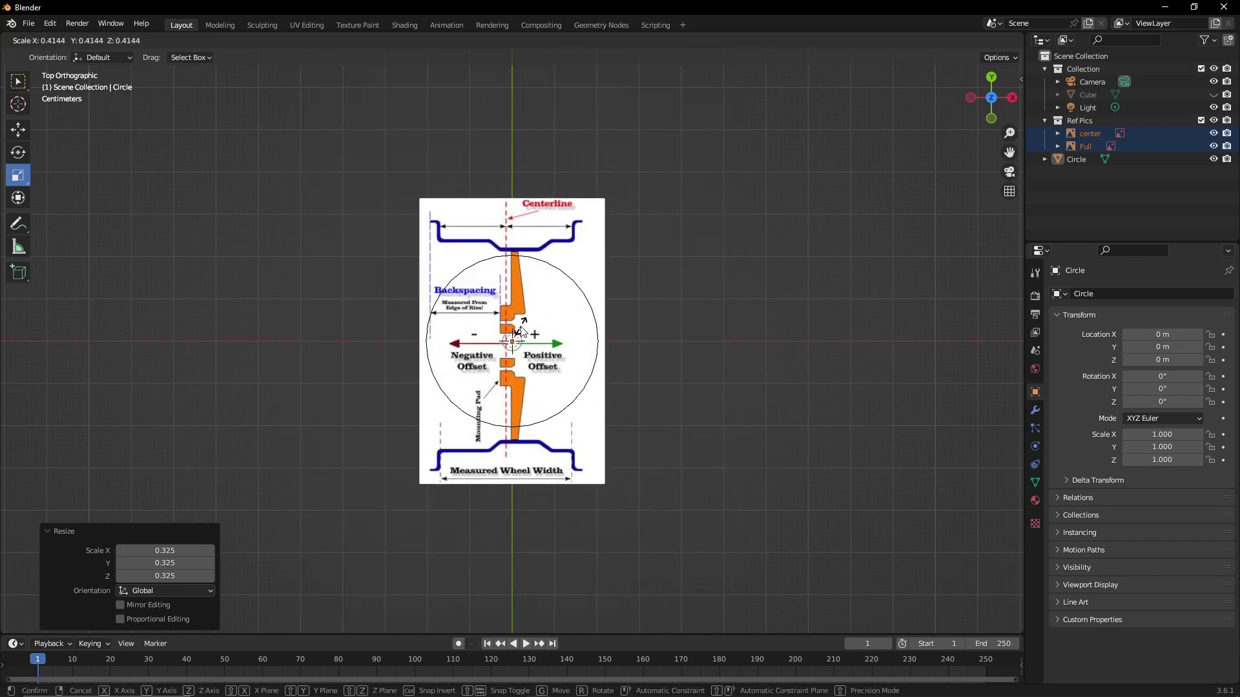
{"action": "left_click", "coordinate": [522, 319]}
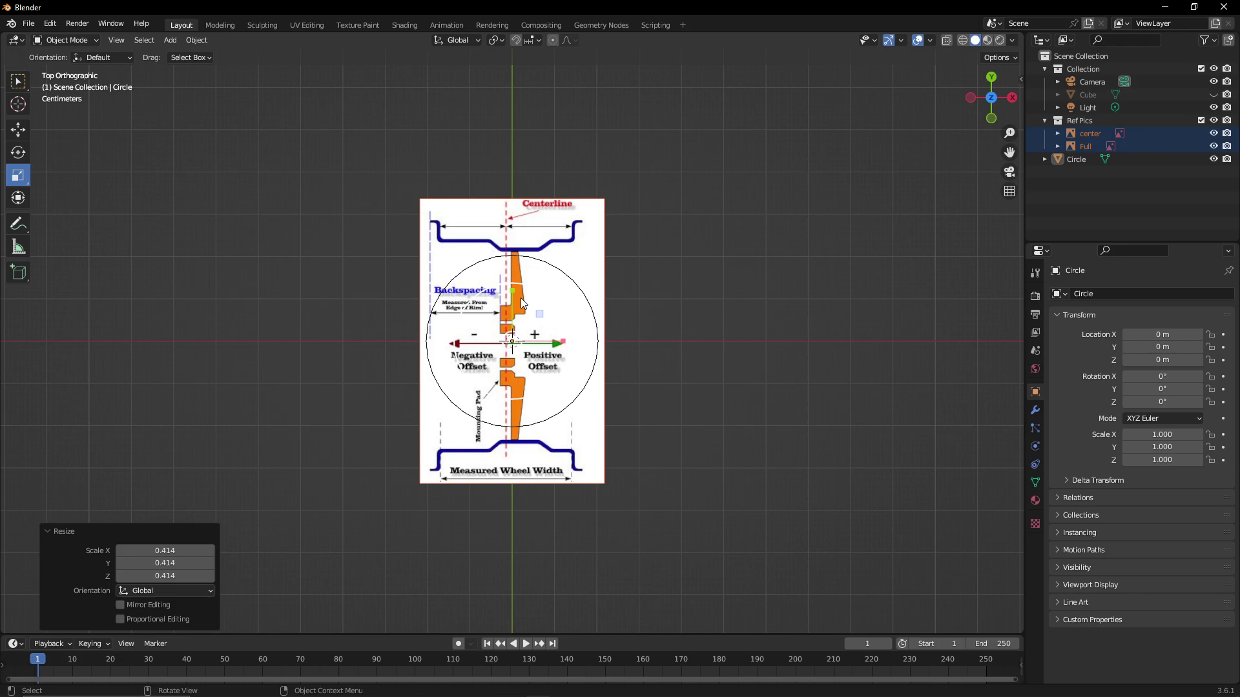
{"action": "key", "text": "s"}
{"action": "left_click", "coordinate": [516, 309]}
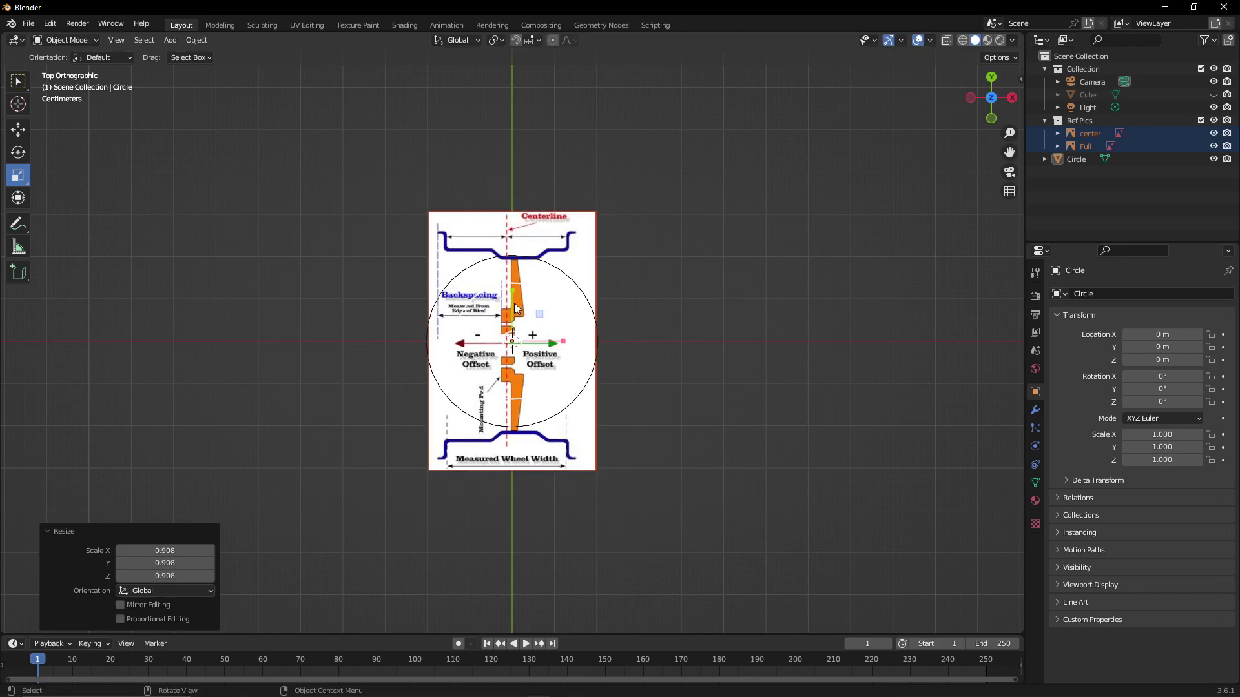
{"action": "left_click", "coordinate": [18, 130]}
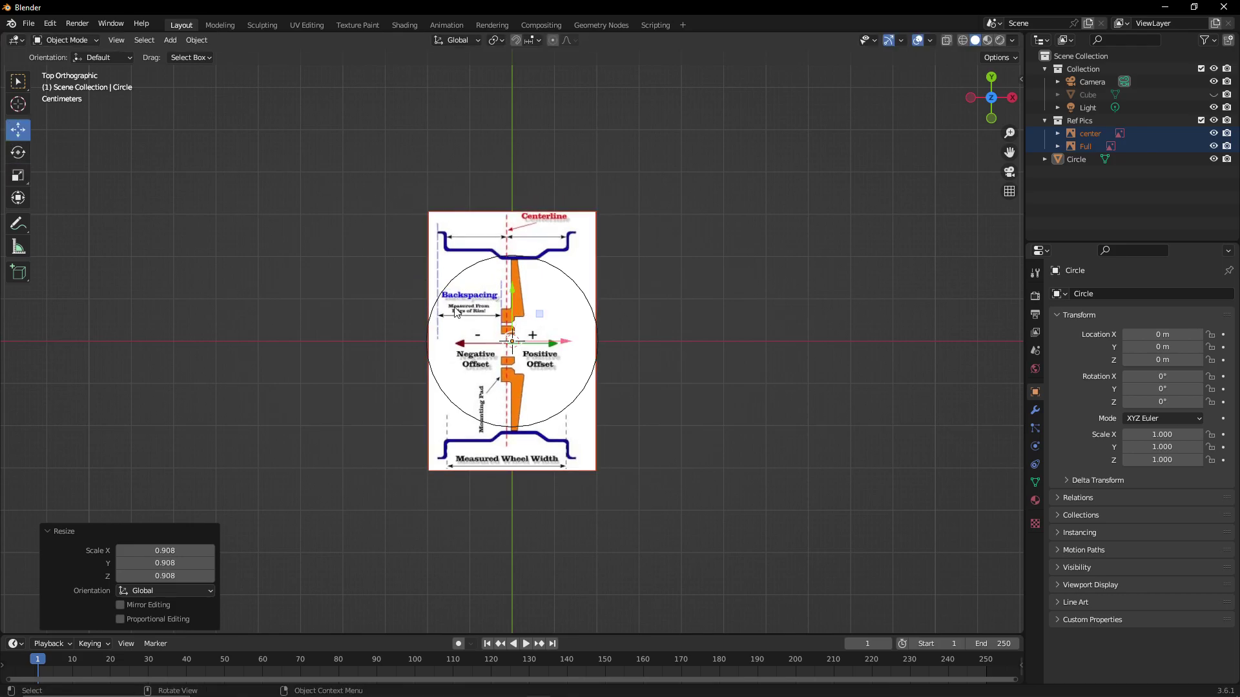
Offset the reference images 0.012819 m in X and -0.005423 m in Y using the gizmo arrows
{"action": "left_click_drag", "start_coordinate": [513, 288], "coordinate": [513, 280]}
{"action": "scroll", "coordinate": [621, 293], "scroll_direction": "up", "scroll_amount": 4}
{"action": "scroll", "coordinate": [623, 299], "scroll_direction": "up", "scroll_amount": 5}
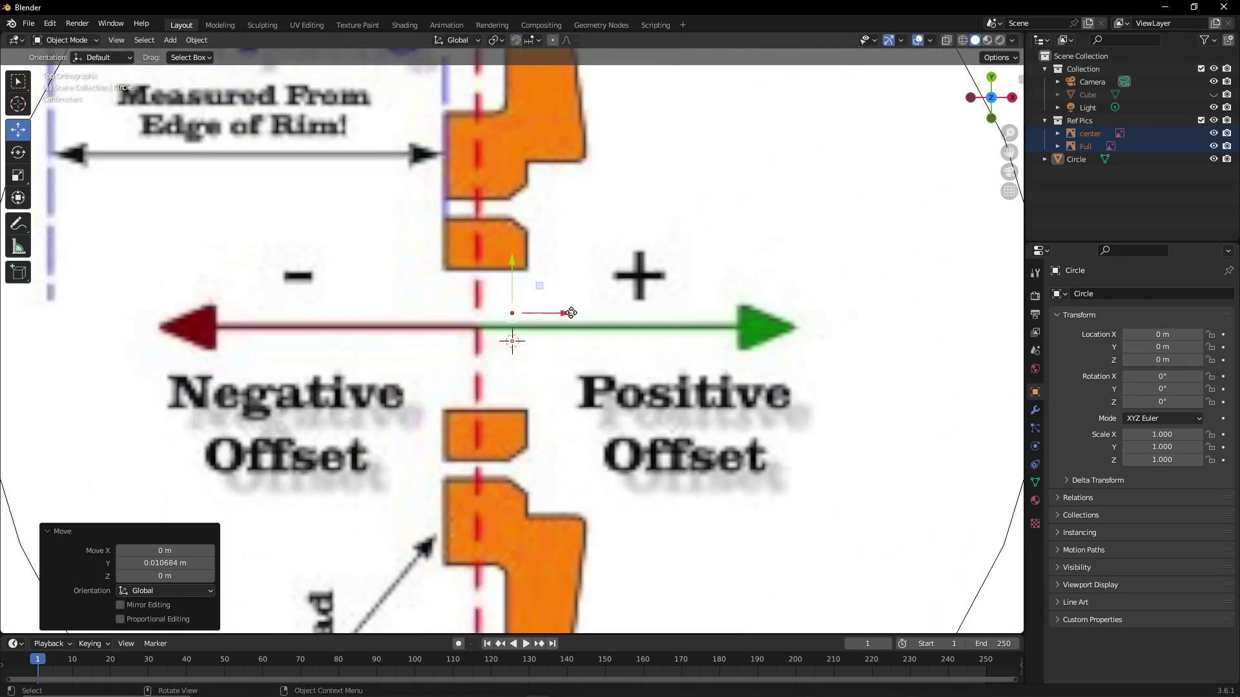
{"action": "left_click_drag", "start_coordinate": [561, 316], "coordinate": [597, 317]}
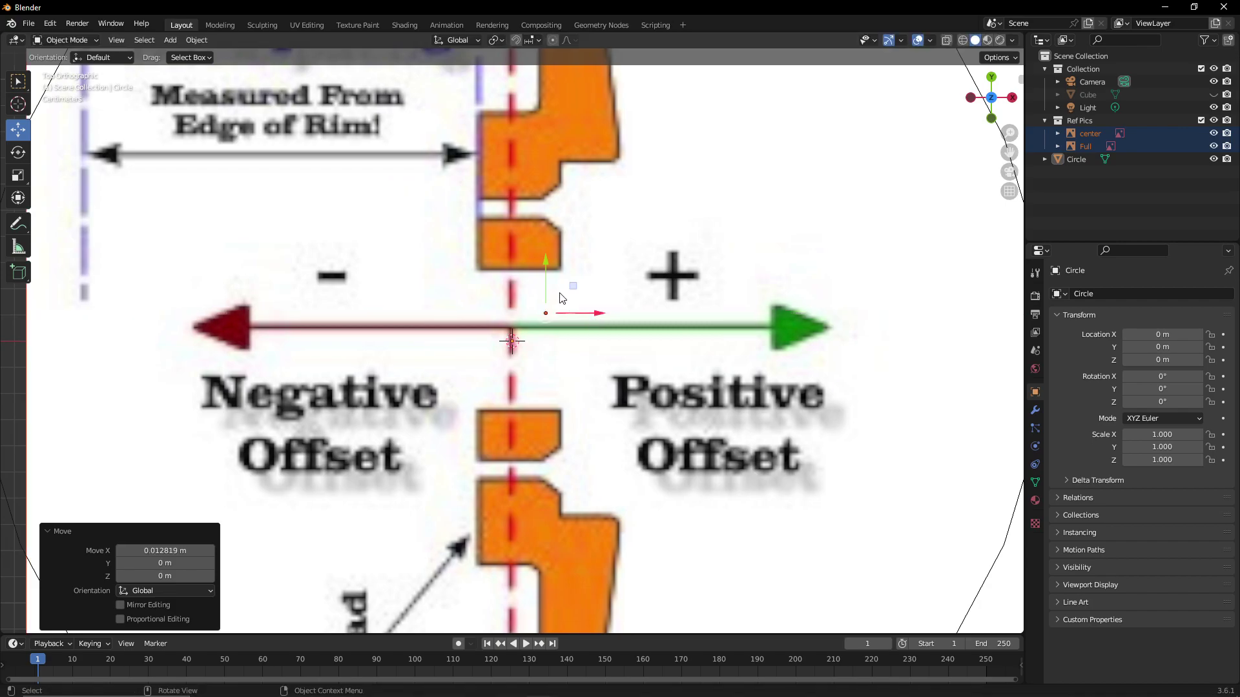
{"action": "left_click_drag", "start_coordinate": [545, 259], "coordinate": [545, 265]}
{"action": "left_click_drag", "start_coordinate": [546, 271], "coordinate": [545, 279]}
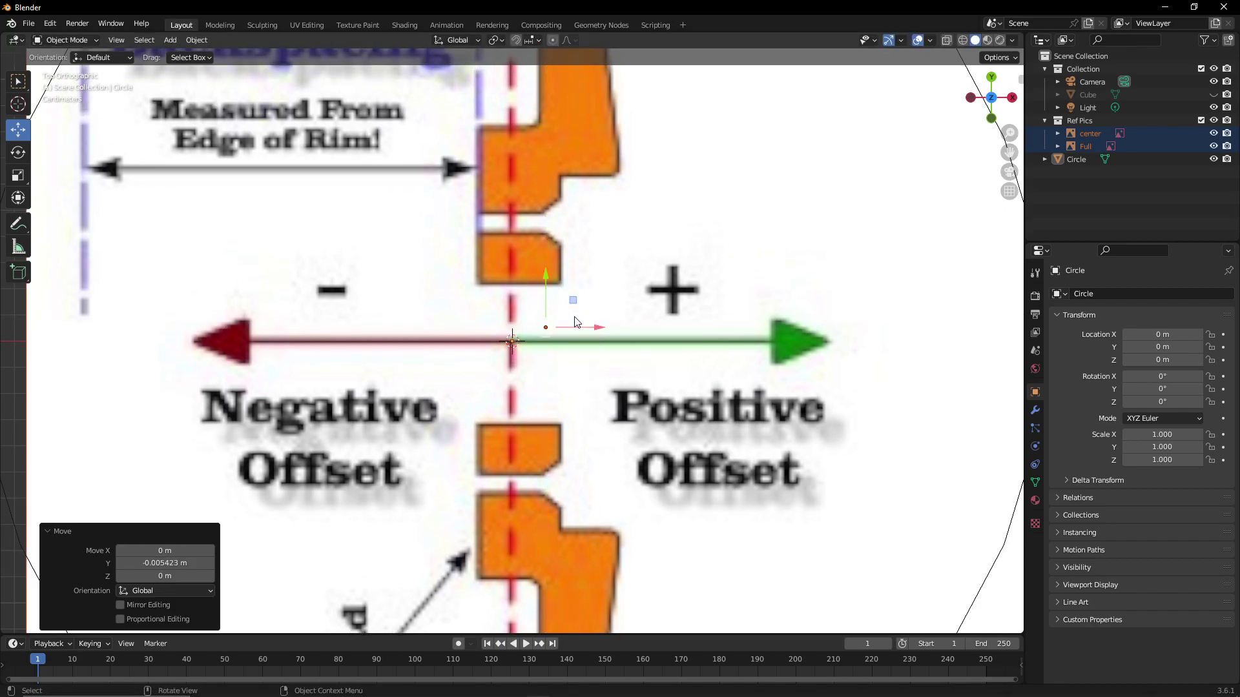
Hide the Full reference image so only center remains visible
{"action": "scroll", "coordinate": [612, 336], "scroll_direction": "down", "scroll_amount": 6}
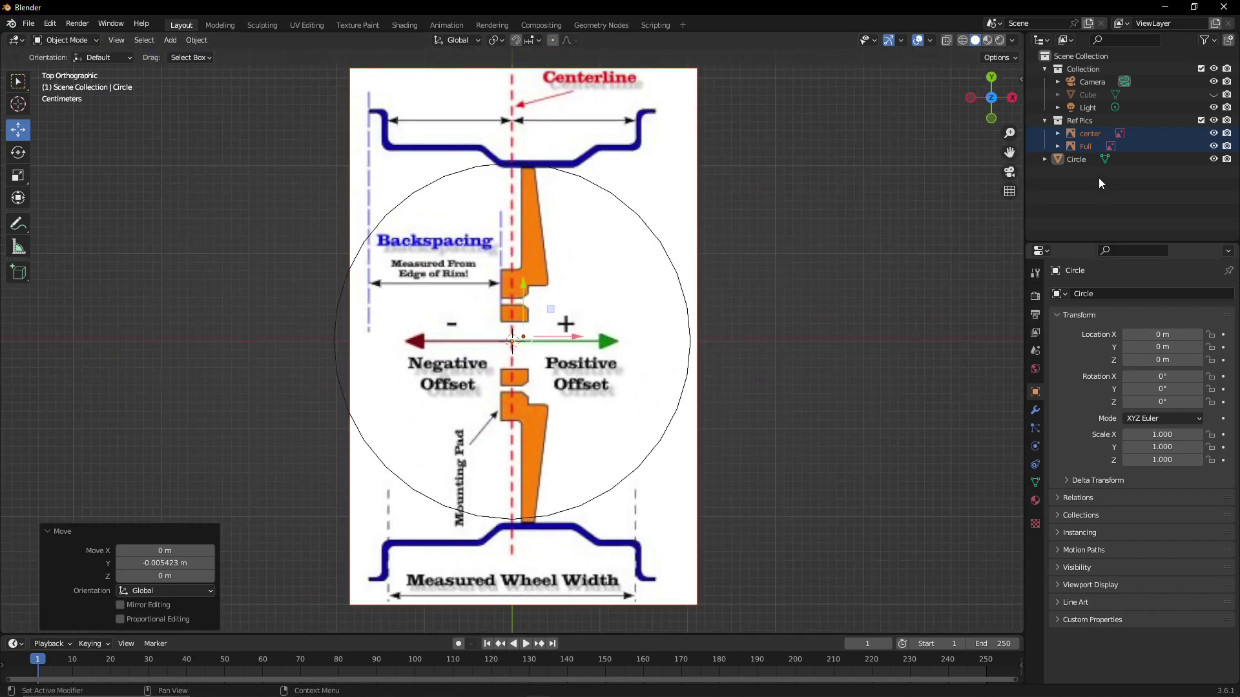
{"action": "left_click", "coordinate": [1214, 146]}
{"action": "scroll", "coordinate": [672, 306], "scroll_direction": "up", "scroll_amount": 8}
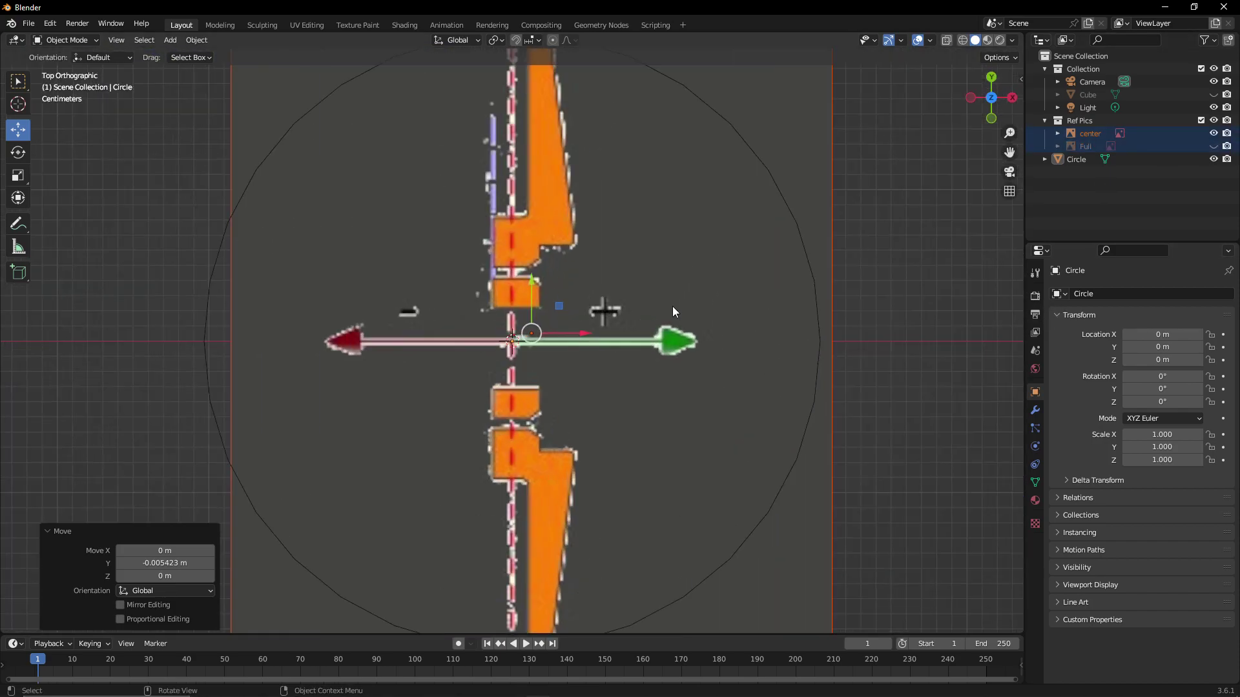
{"action": "scroll", "coordinate": [672, 306], "scroll_direction": "down", "scroll_amount": 5}
{"action": "scroll", "coordinate": [672, 306], "scroll_direction": "up", "scroll_amount": 11}
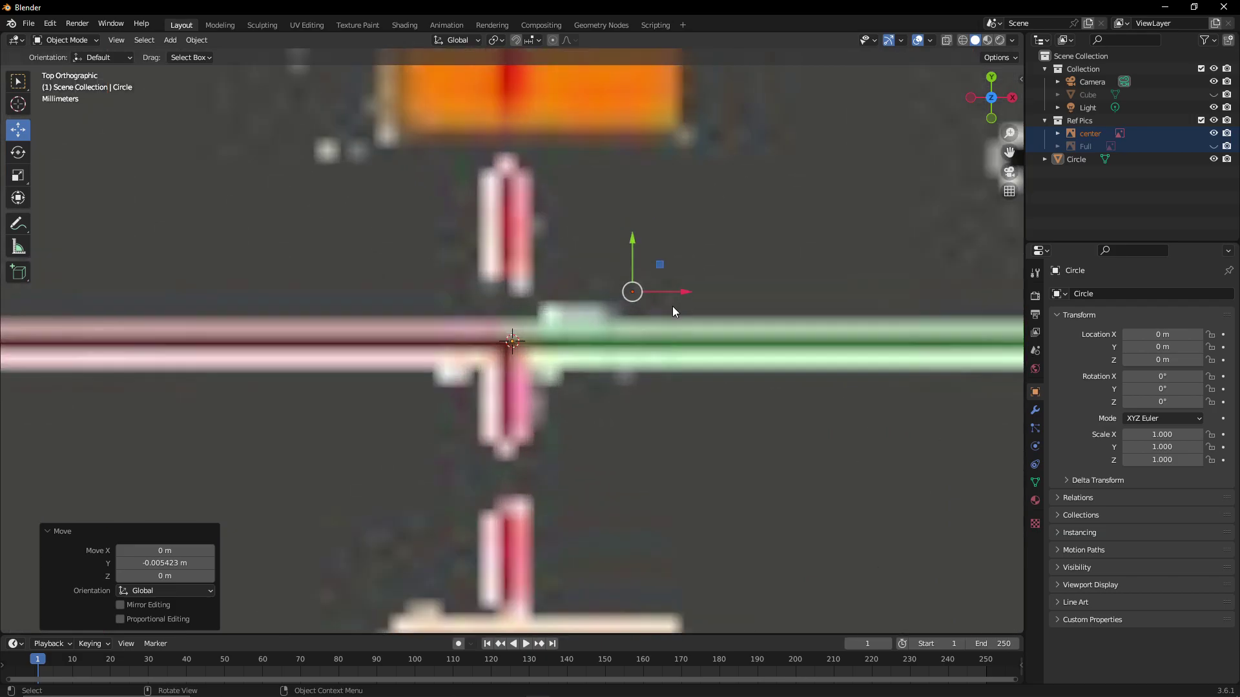
{"action": "scroll", "coordinate": [672, 306], "scroll_direction": "down", "scroll_amount": 4}
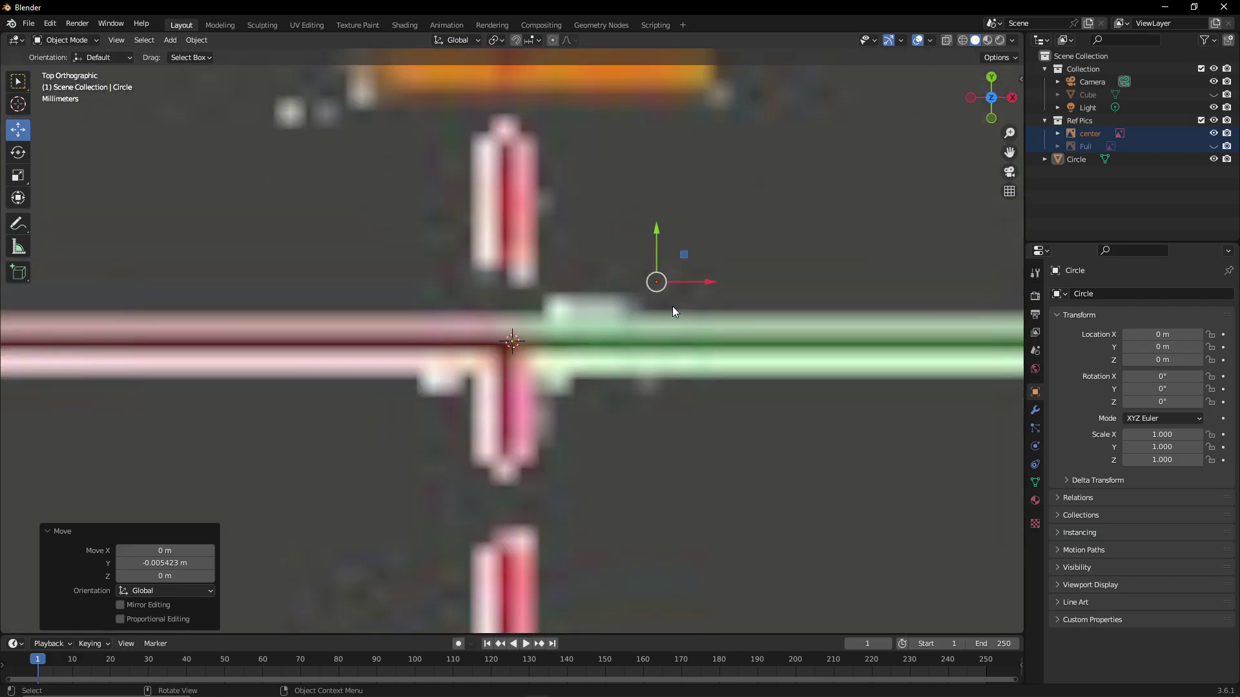
Nudge the center reference image slightly right along X and up along Y
{"action": "left_click", "coordinate": [1093, 133]}
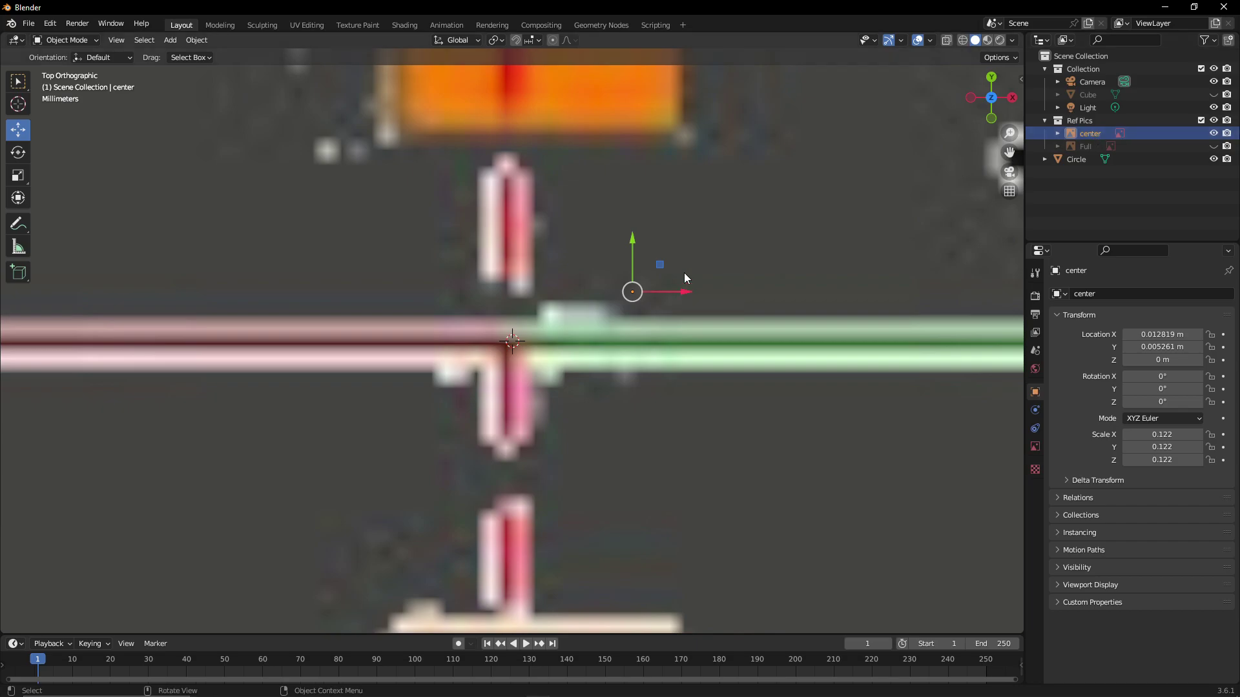
{"action": "left_click_drag", "start_coordinate": [686, 294], "coordinate": [691, 295]}
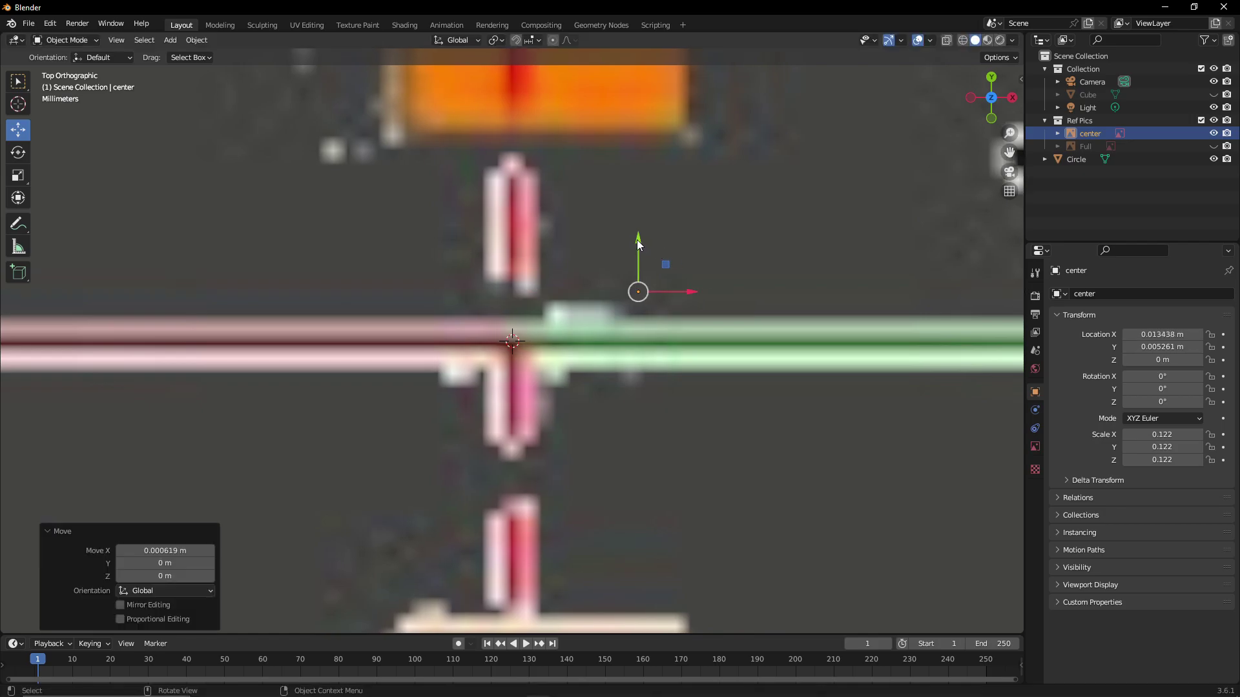
{"action": "left_click_drag", "start_coordinate": [637, 239], "coordinate": [636, 231]}
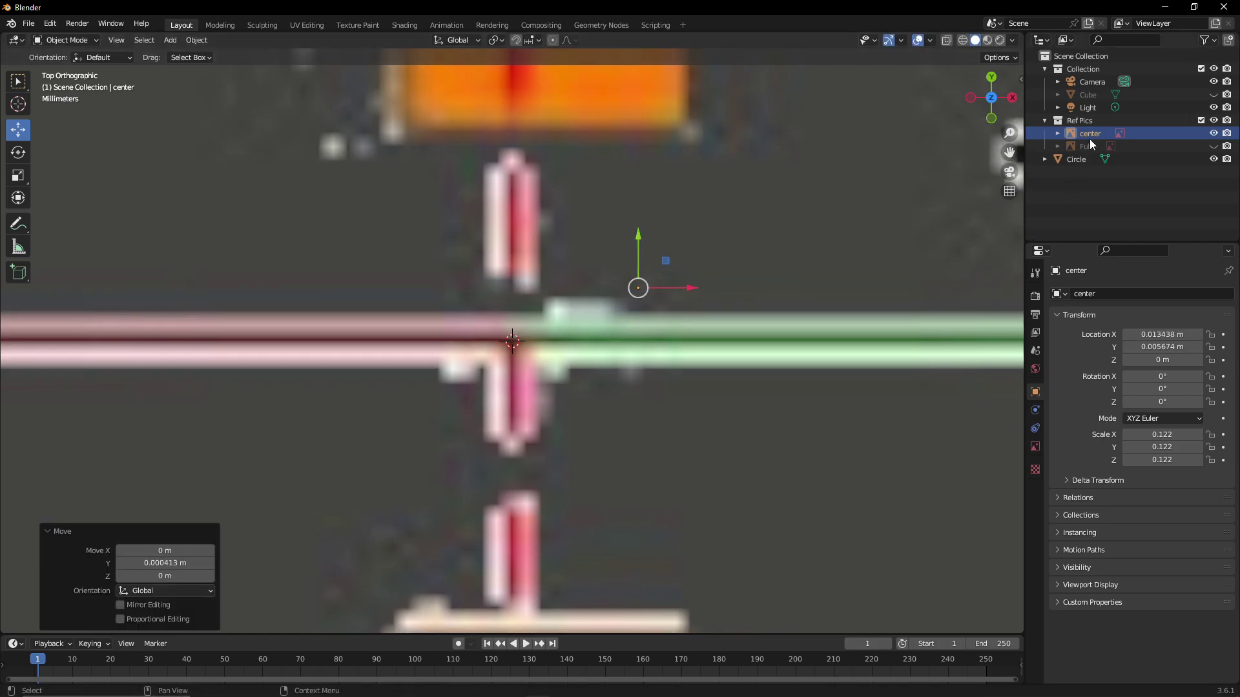
Hide center, show Full, and shift Full to X 0.013456 m, Y 0.0055 m
{"action": "left_click", "coordinate": [1215, 133]}
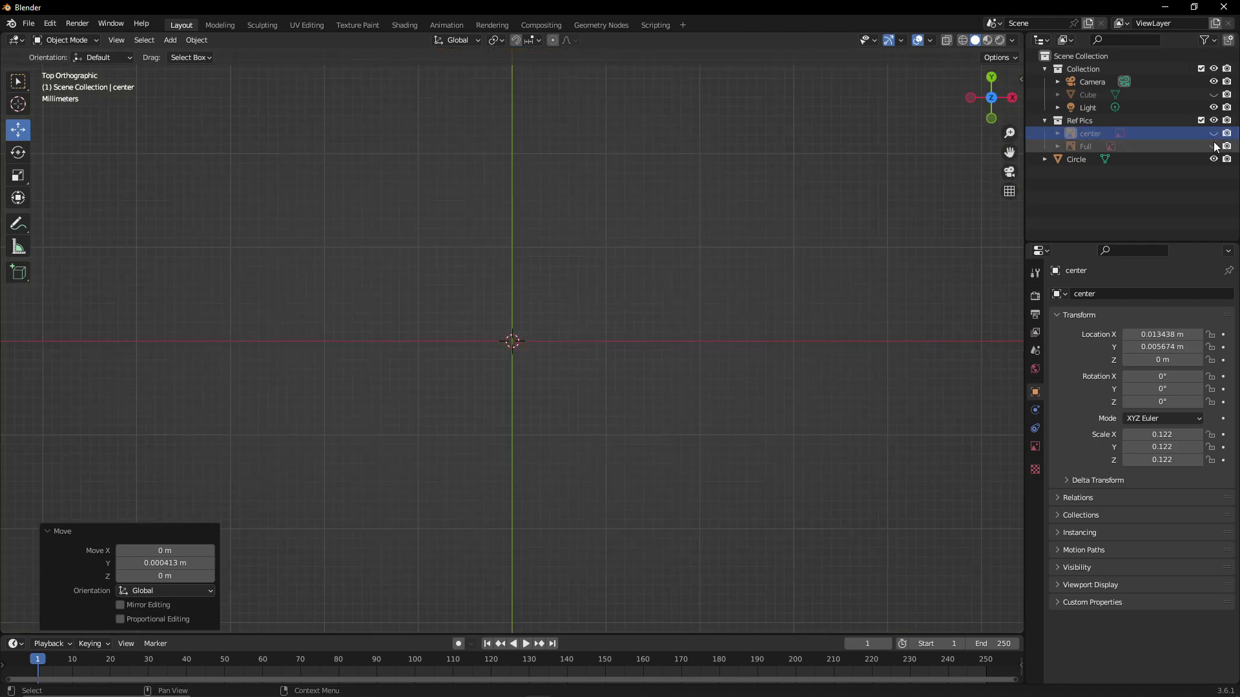
{"action": "left_click", "coordinate": [1215, 146]}
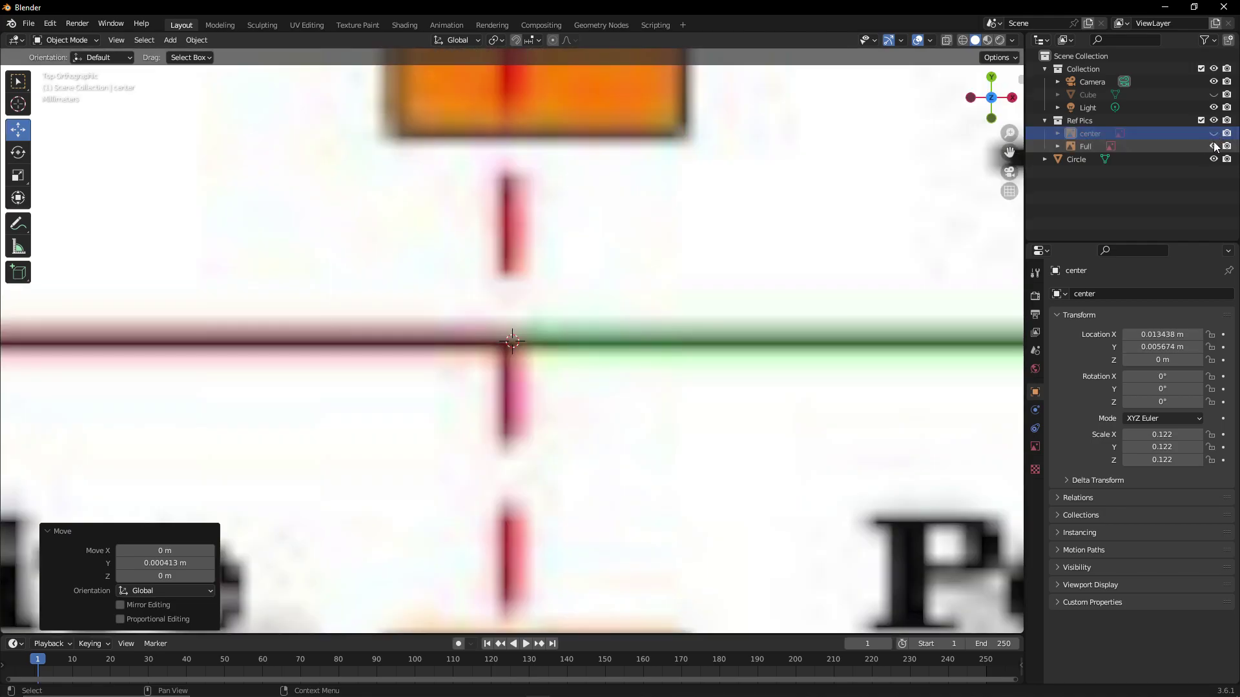
{"action": "scroll", "coordinate": [836, 255], "scroll_direction": "down", "scroll_amount": 12}
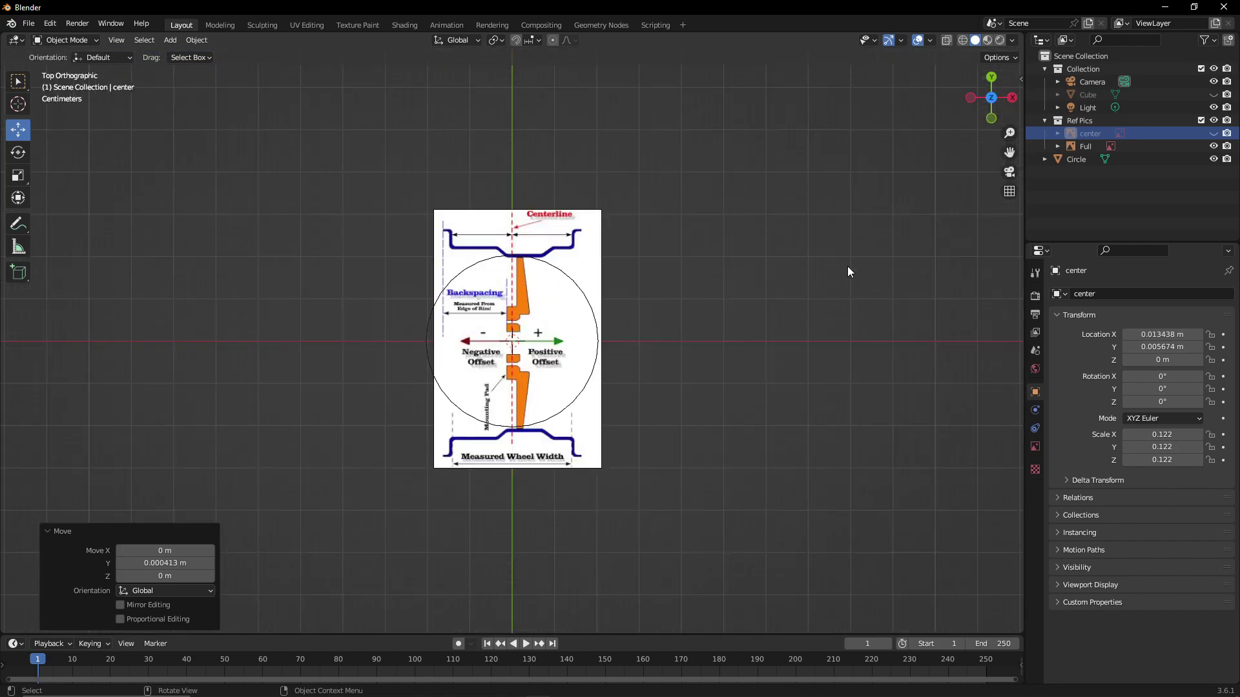
{"action": "scroll", "coordinate": [714, 288], "scroll_direction": "up", "scroll_amount": 20}
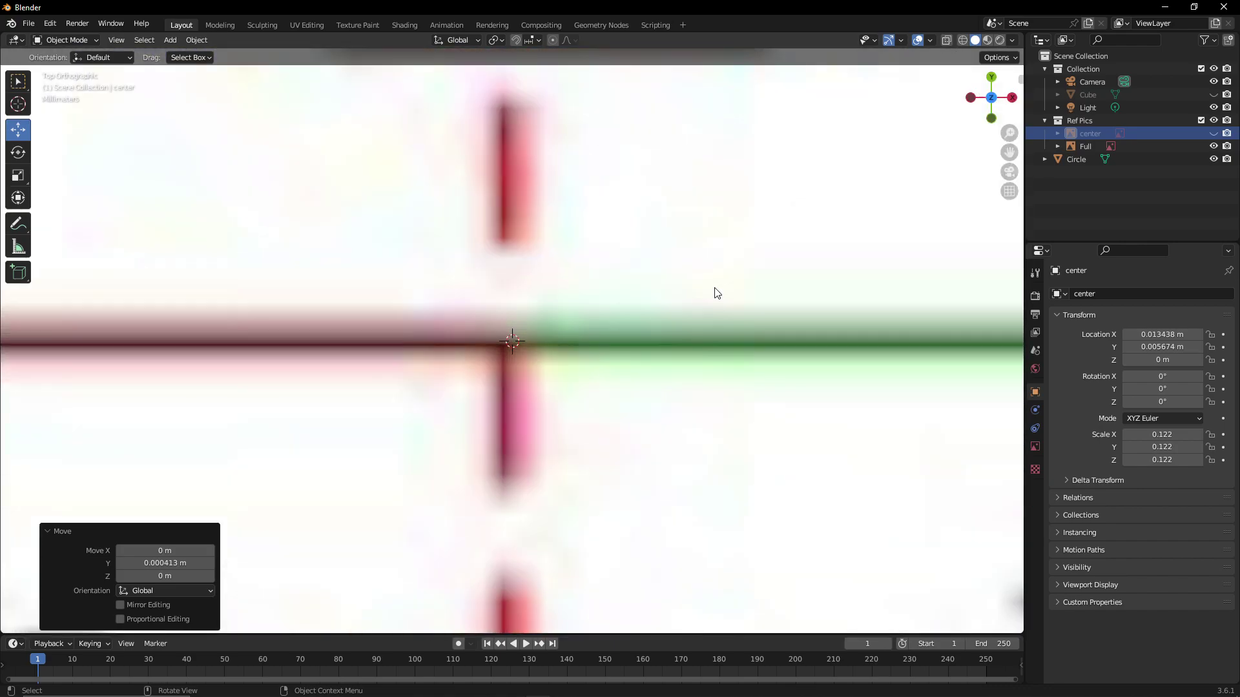
{"action": "left_click", "coordinate": [761, 266]}
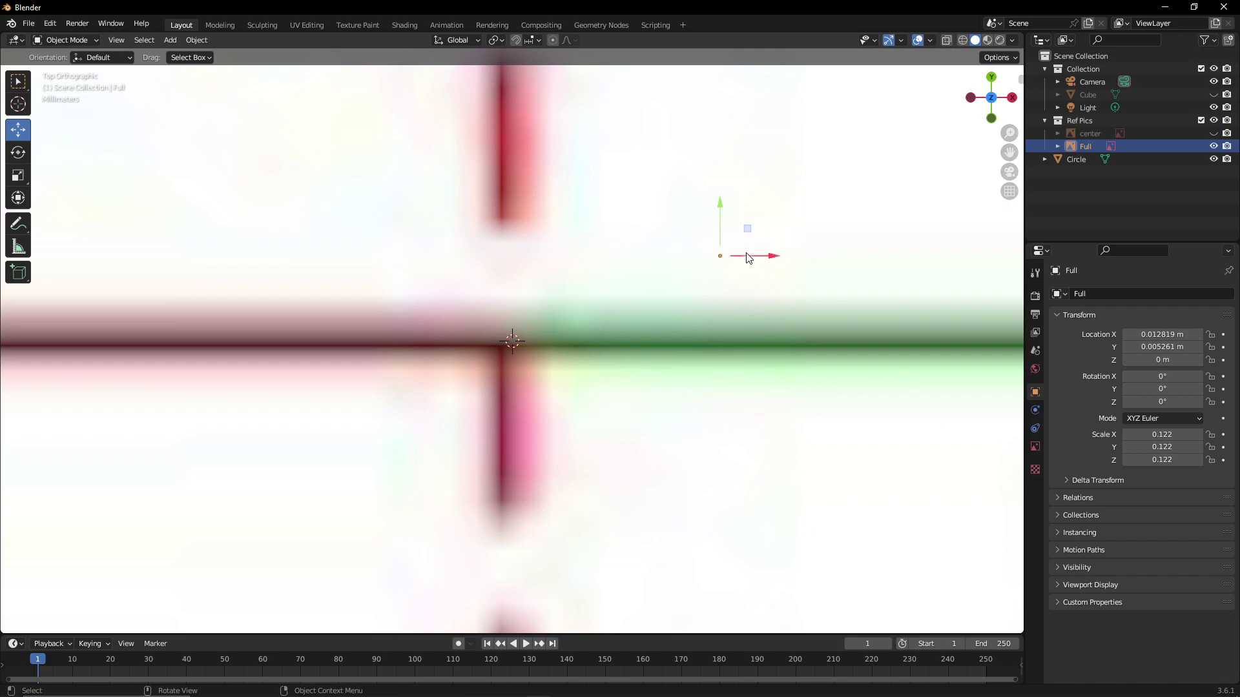
{"action": "left_click_drag", "start_coordinate": [749, 257], "coordinate": [760, 256]}
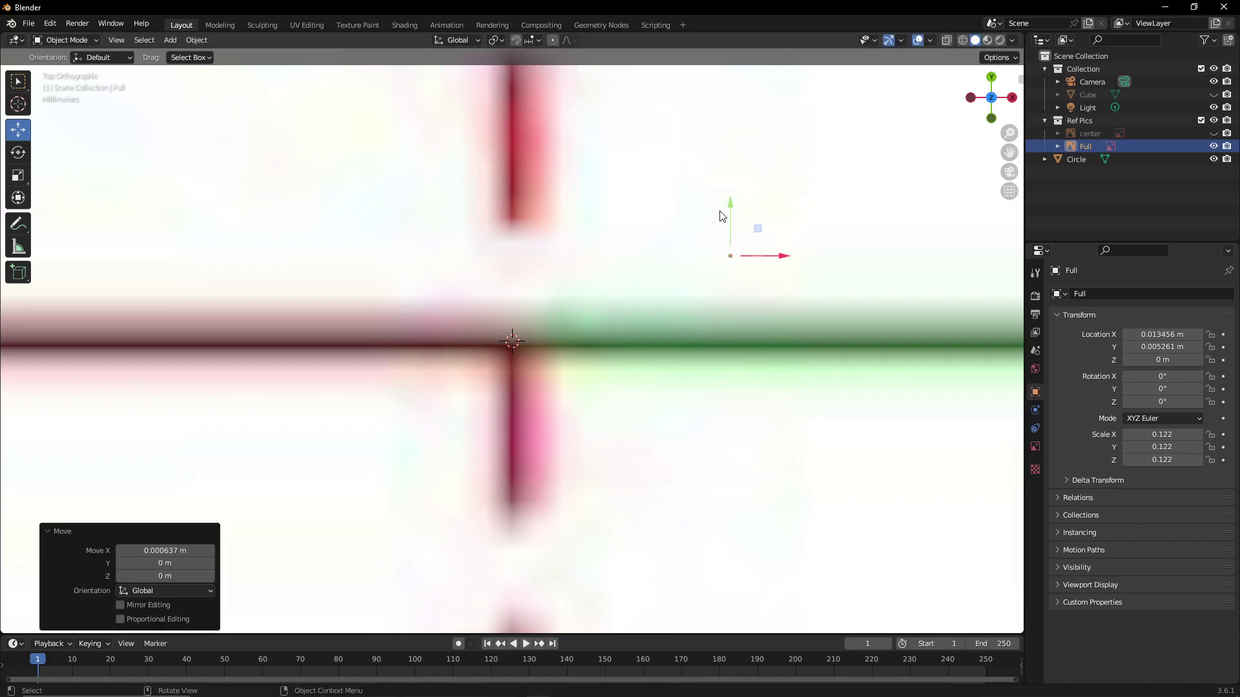
{"action": "left_click_drag", "start_coordinate": [734, 215], "coordinate": [733, 197]}
{"action": "scroll", "coordinate": [686, 257], "scroll_direction": "down", "scroll_amount": 8}
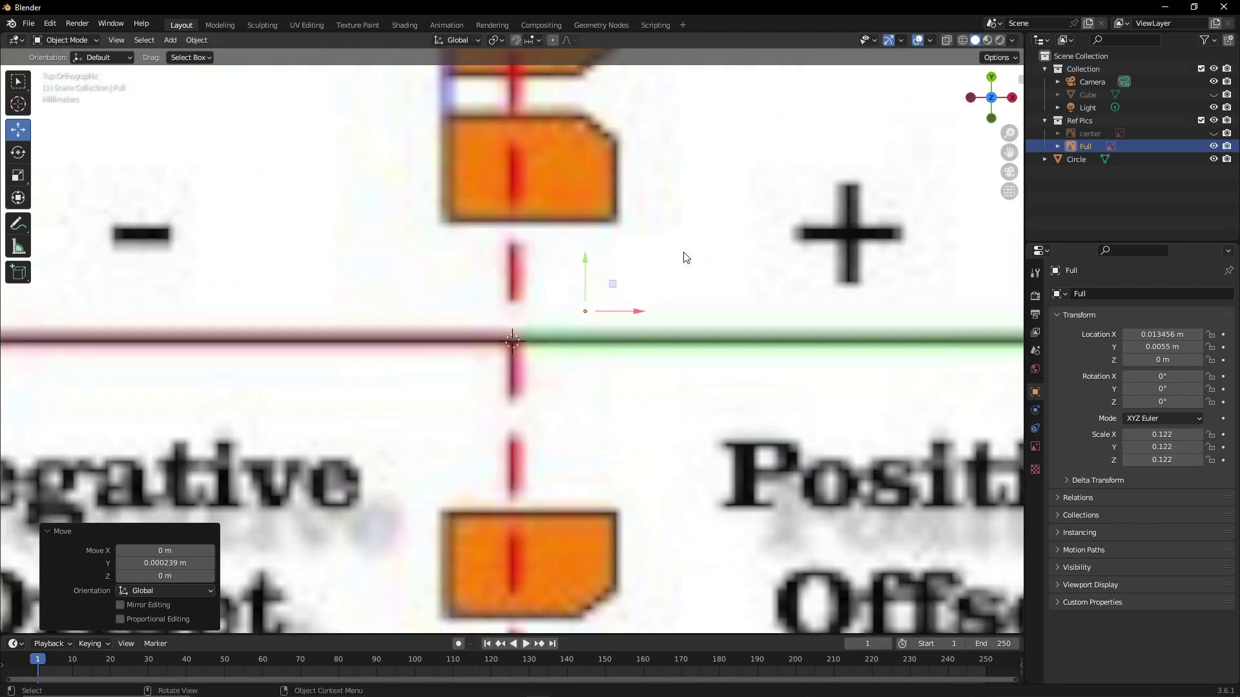
{"action": "scroll", "coordinate": [685, 284], "scroll_direction": "down", "scroll_amount": 5}
{"action": "left_click", "coordinate": [679, 299]}
{"action": "scroll", "coordinate": [679, 300], "scroll_direction": "up", "scroll_amount": 7}
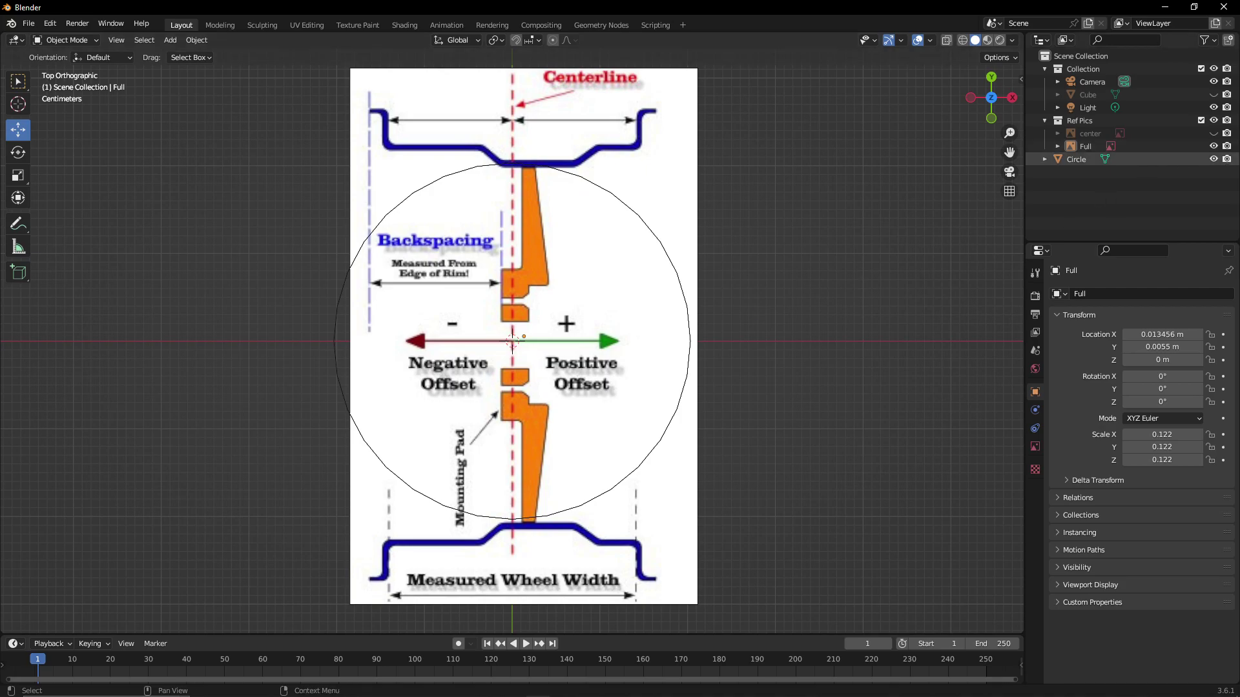
Hide the circle, unhide the cube and rename it 'Wheel'
{"action": "left_click", "coordinate": [1215, 159]}
{"action": "left_click", "coordinate": [1214, 95]}
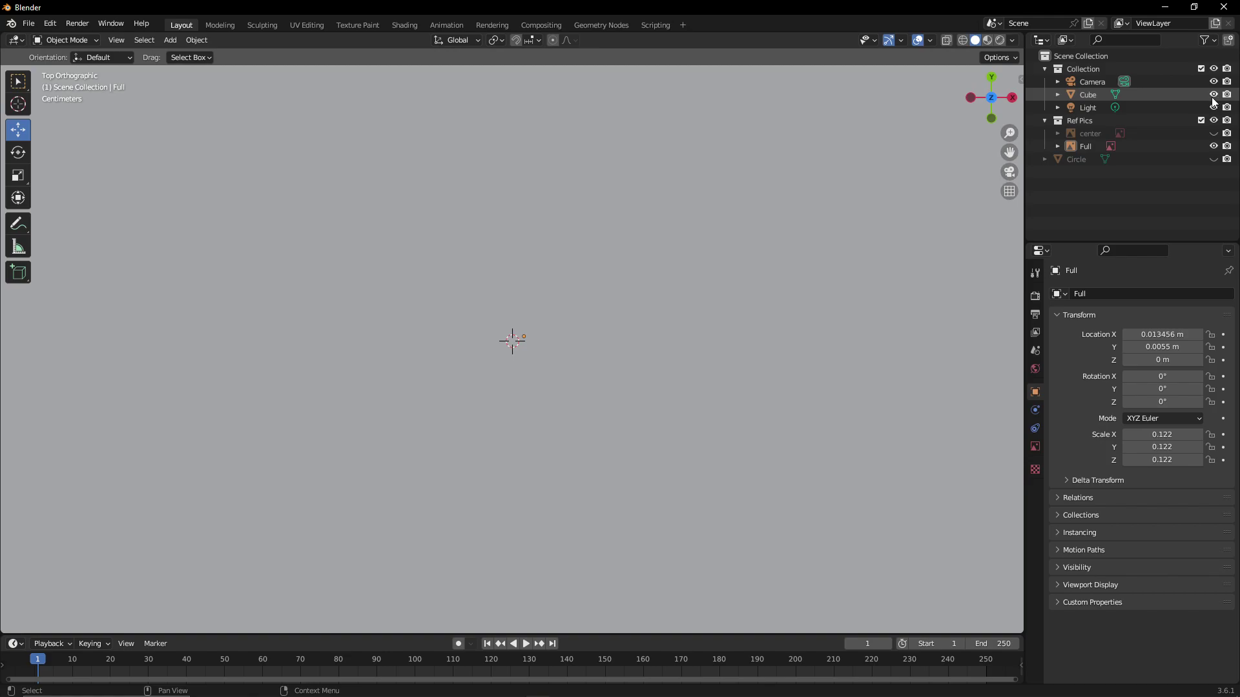
{"action": "left_click", "coordinate": [1095, 96]}
{"action": "double_click", "coordinate": [1095, 95]}
{"action": "type", "text": "W"}
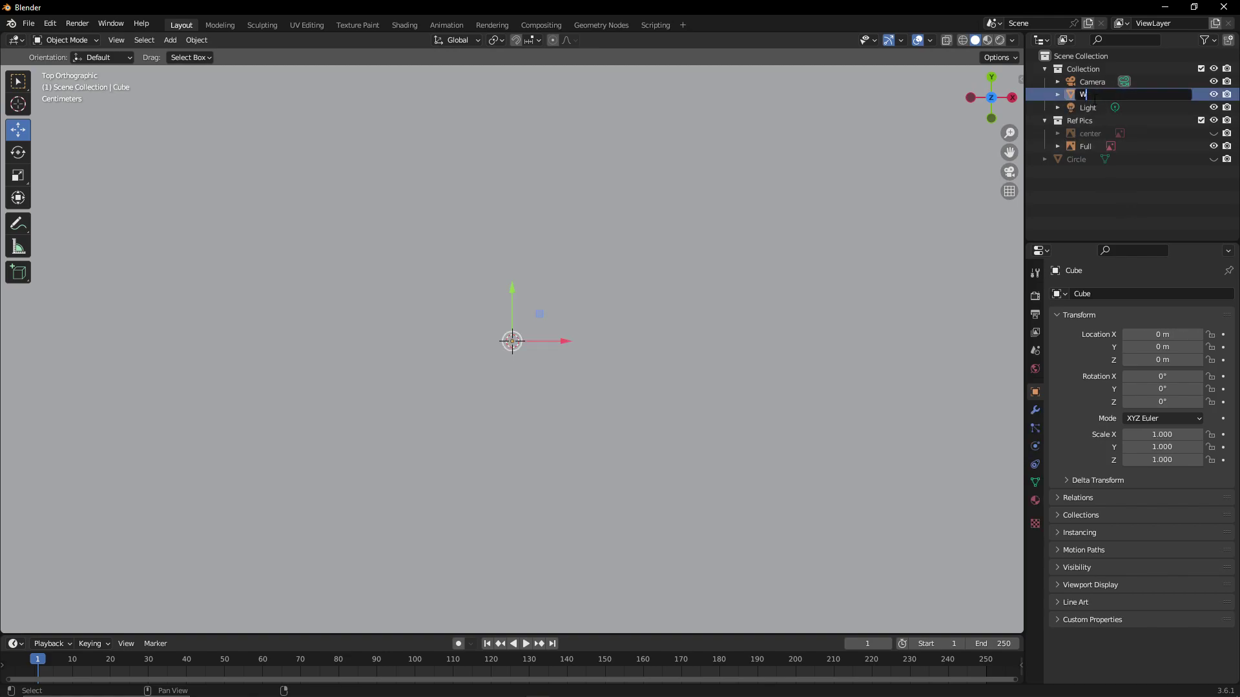
{"action": "type", "text": "Heel"}
{"action": "key", "text": "Return"}
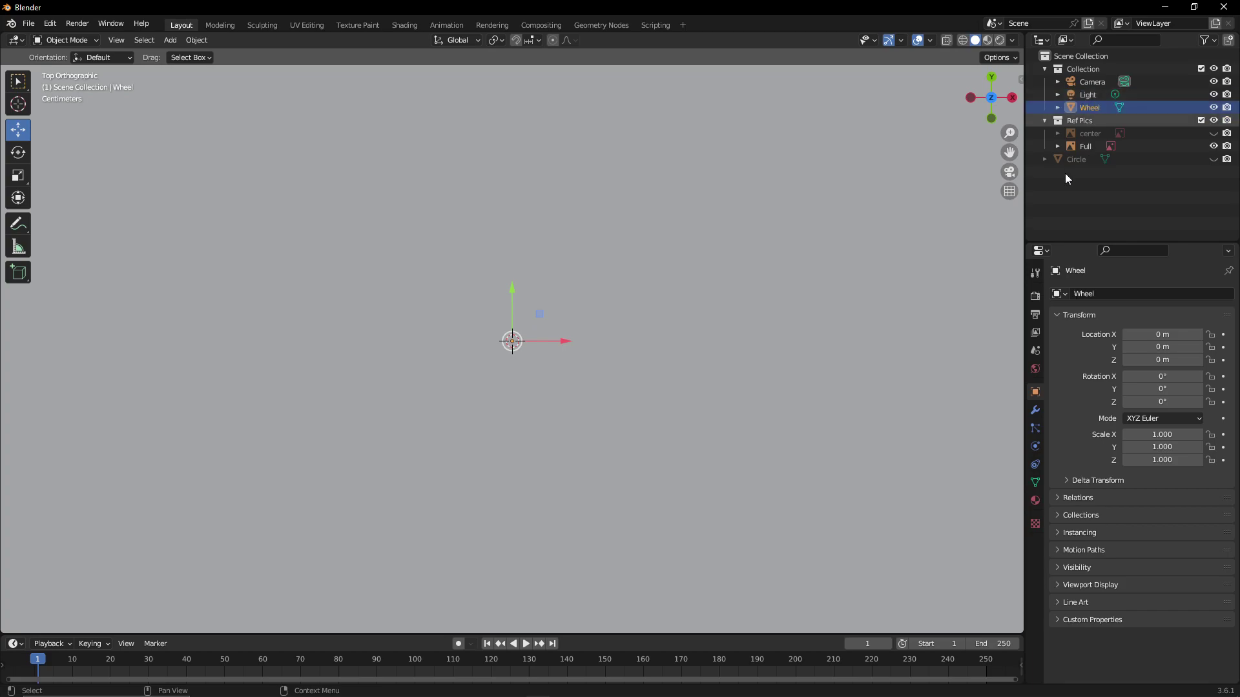
Create a new collection and name it 'Wheel'
{"action": "left_click", "coordinate": [1104, 224]}
{"action": "key", "text": "c"}
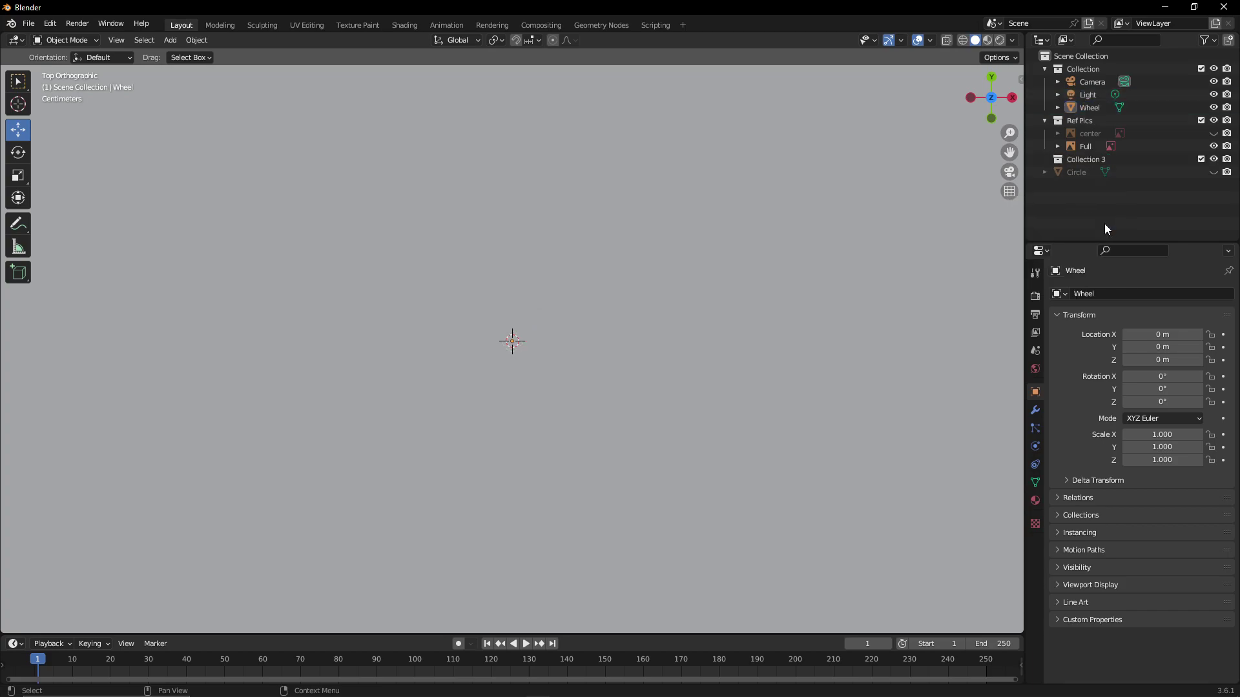
{"action": "left_click", "coordinate": [1095, 159]}
{"action": "double_click", "coordinate": [1095, 158]}
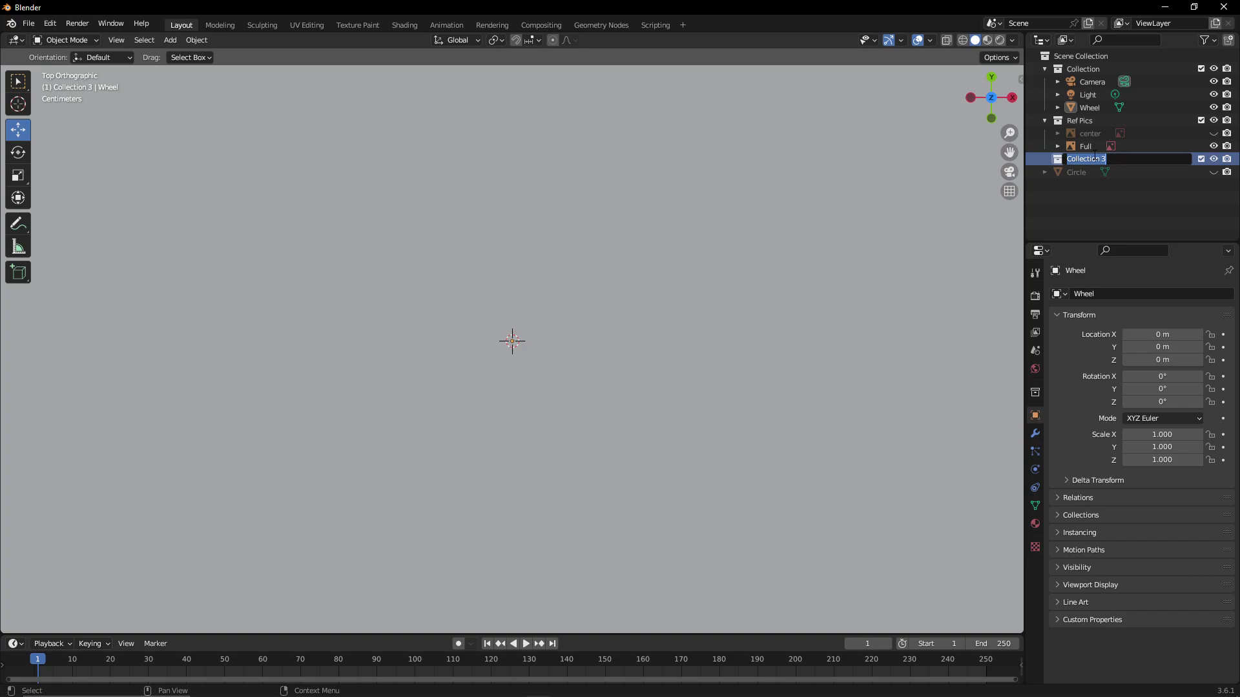
{"action": "type", "text": "Wheel"}
{"action": "key", "text": "Return"}
Move the Wheel object into the Wheel collection and rename it 'Barrel'
{"action": "left_click_drag", "start_coordinate": [1090, 112], "coordinate": [1071, 159]}
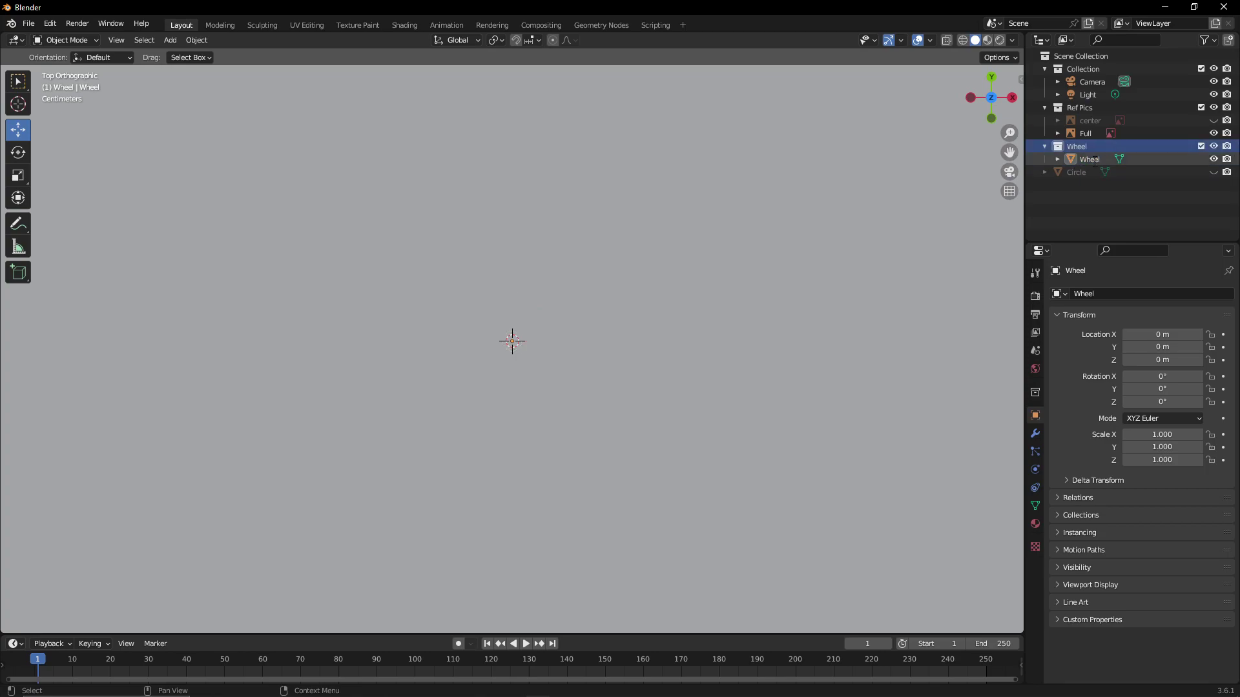
{"action": "double_click", "coordinate": [1098, 159]}
{"action": "type", "text": "Barrel"}
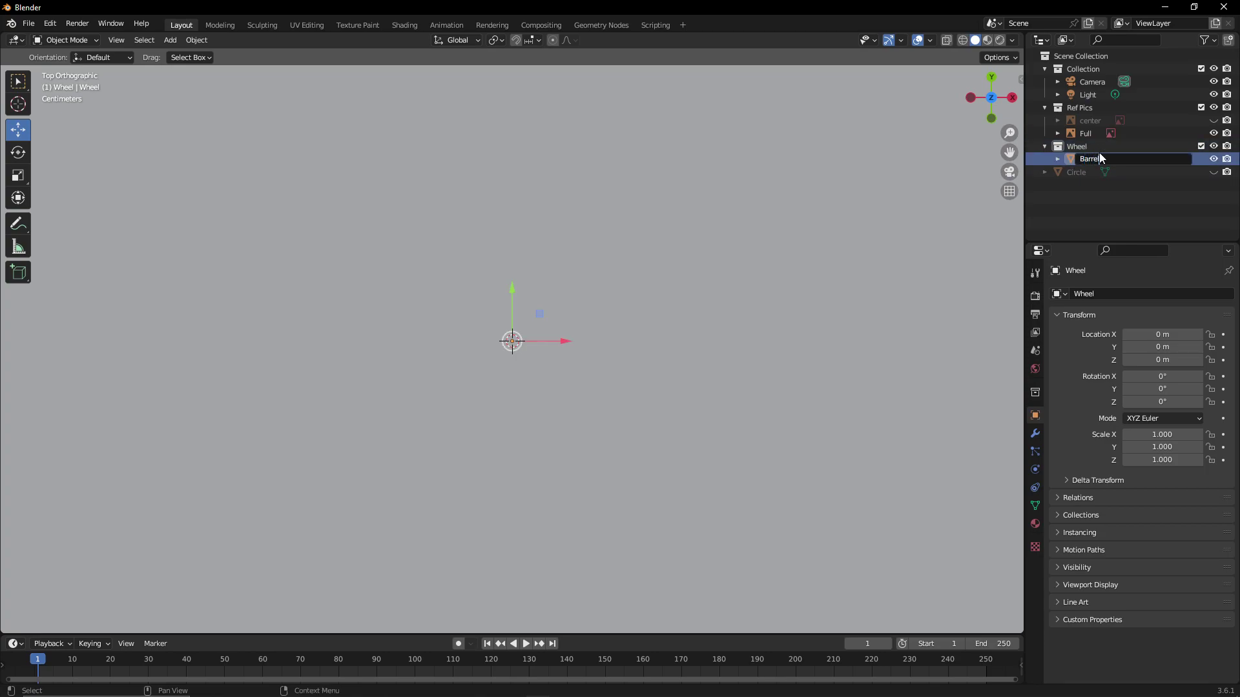
{"action": "key", "text": "Return"}
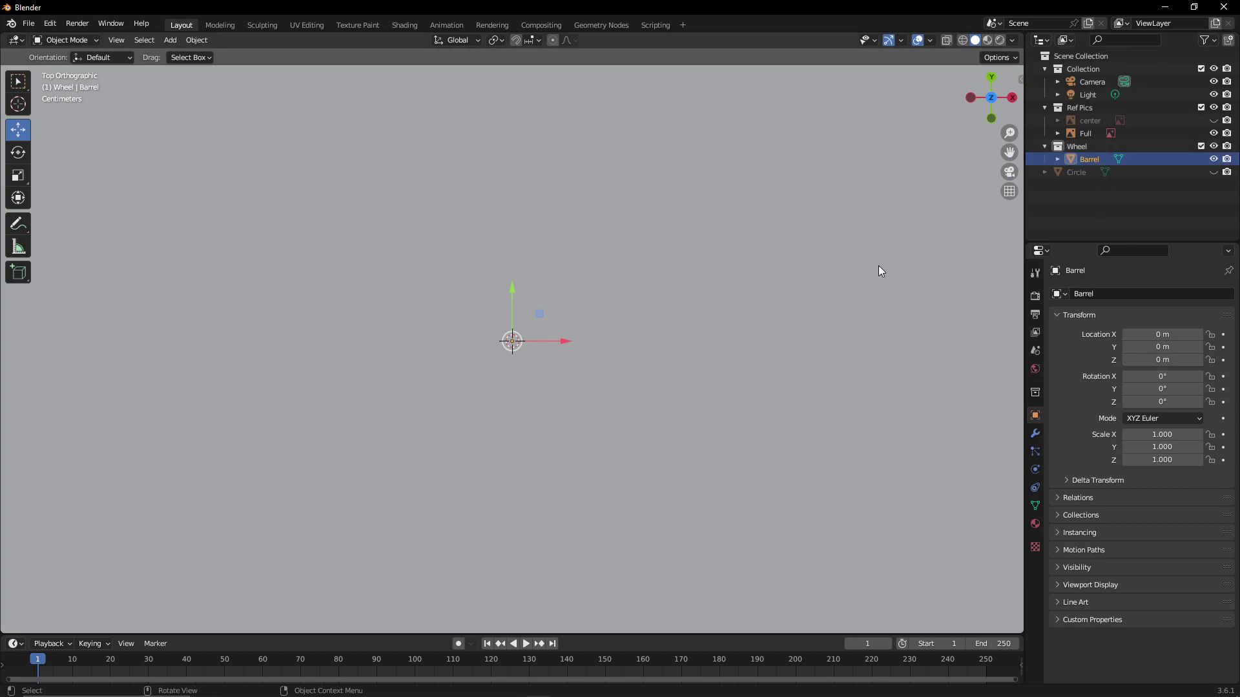
Collapse the Barrel mesh into a single vertex with Merge At Center
{"action": "key", "text": "Tab"}
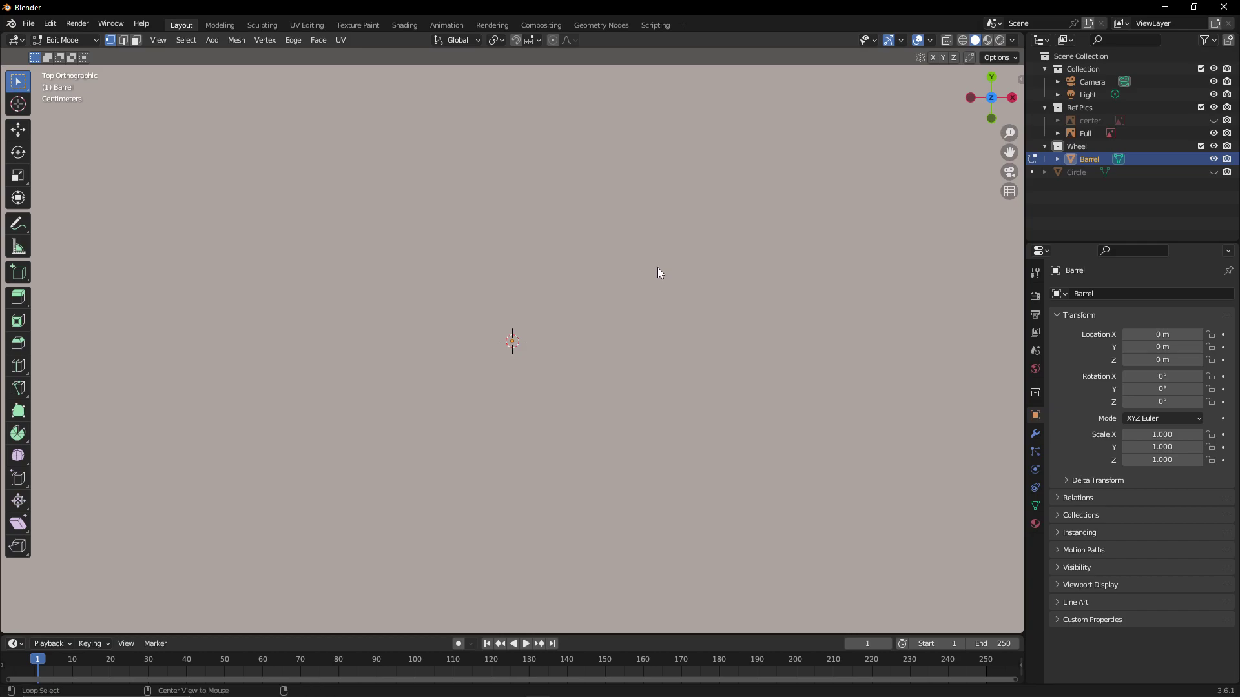
{"action": "key", "text": "m"}
{"action": "left_click", "coordinate": [657, 267]}
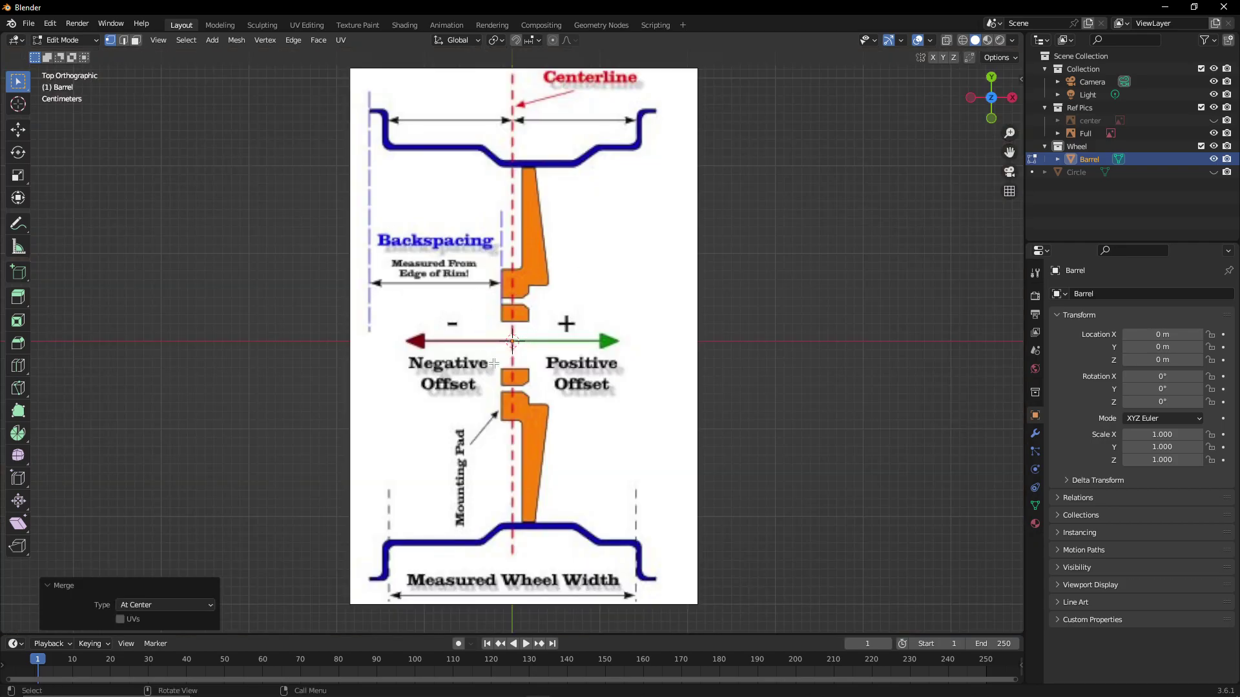
Move the vertex onto the left end of the rim's top flange in the diagram
{"action": "left_click", "coordinate": [20, 132]}
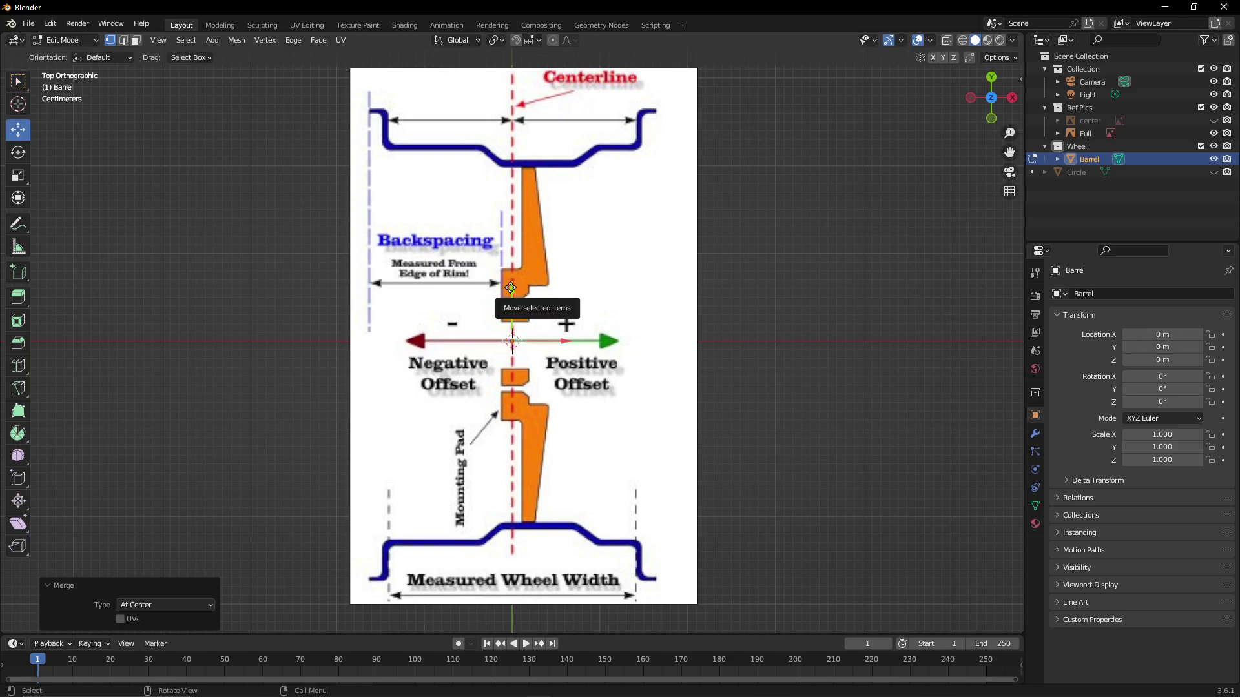
{"action": "left_click_drag", "start_coordinate": [518, 294], "coordinate": [427, 134]}
{"action": "left_click_drag", "start_coordinate": [375, 68], "coordinate": [388, 56]}
{"action": "scroll", "coordinate": [762, 203], "scroll_direction": "up", "scroll_amount": 7}
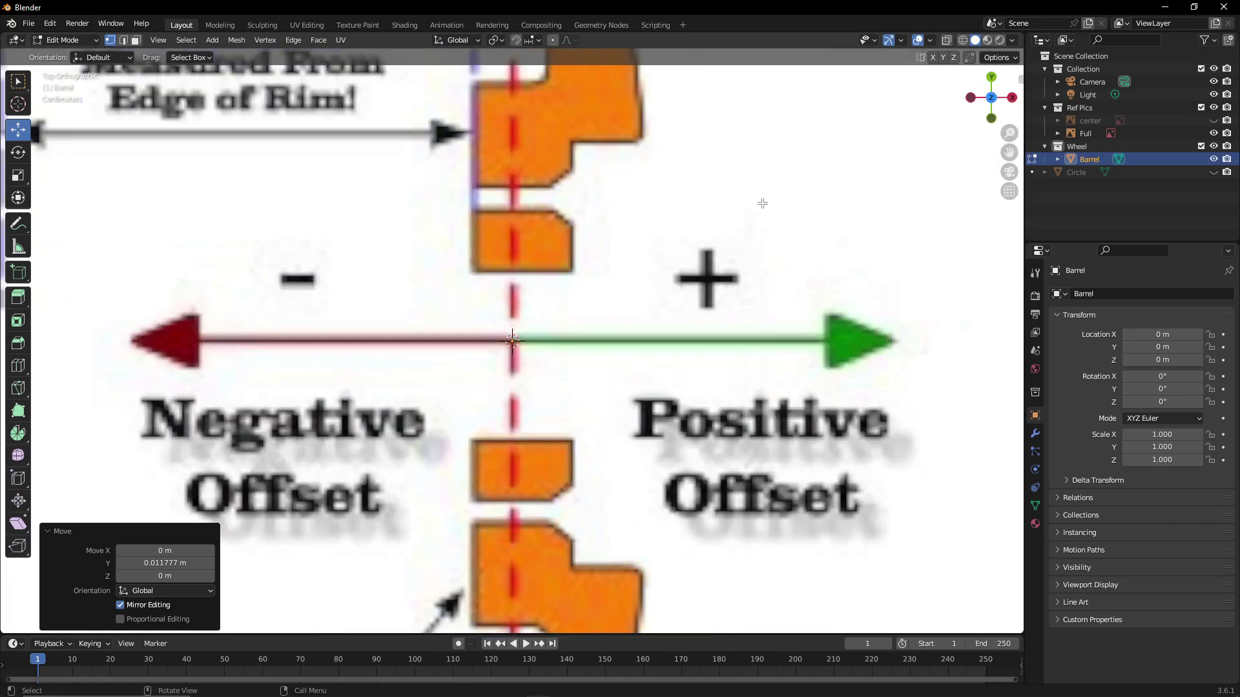
{"action": "left_click_drag", "start_coordinate": [1009, 153], "coordinate": [858, 132]}
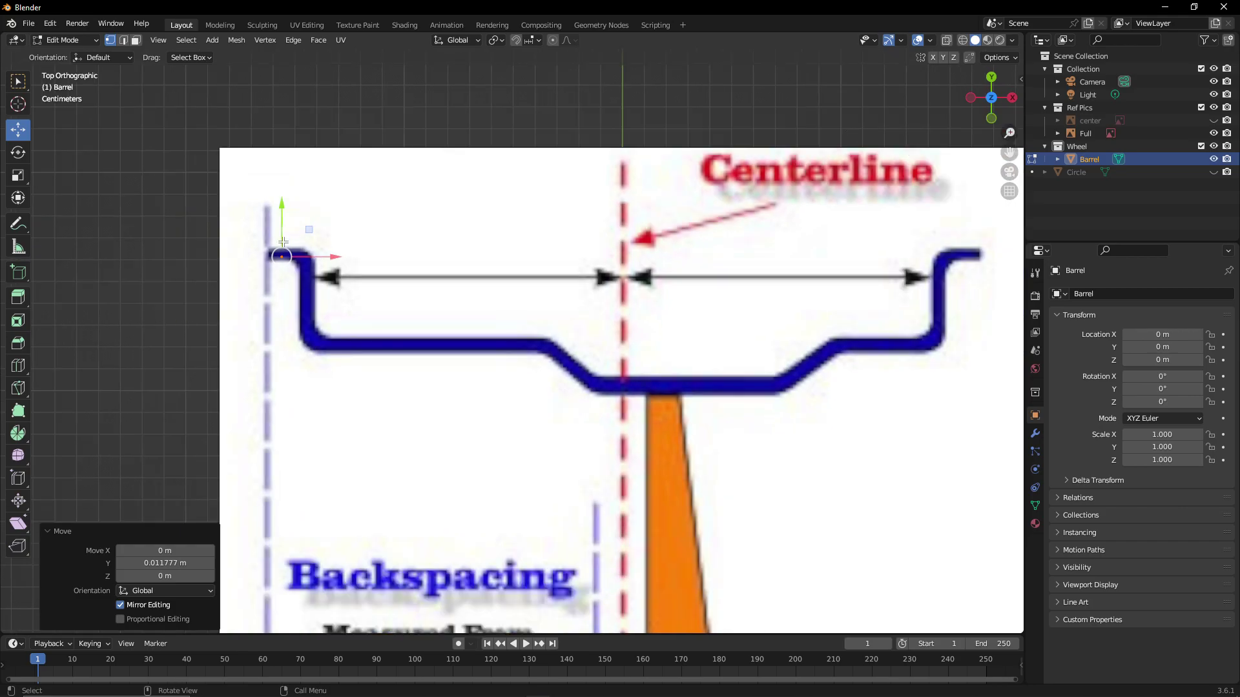
{"action": "left_click_drag", "start_coordinate": [281, 237], "coordinate": [299, 257]}
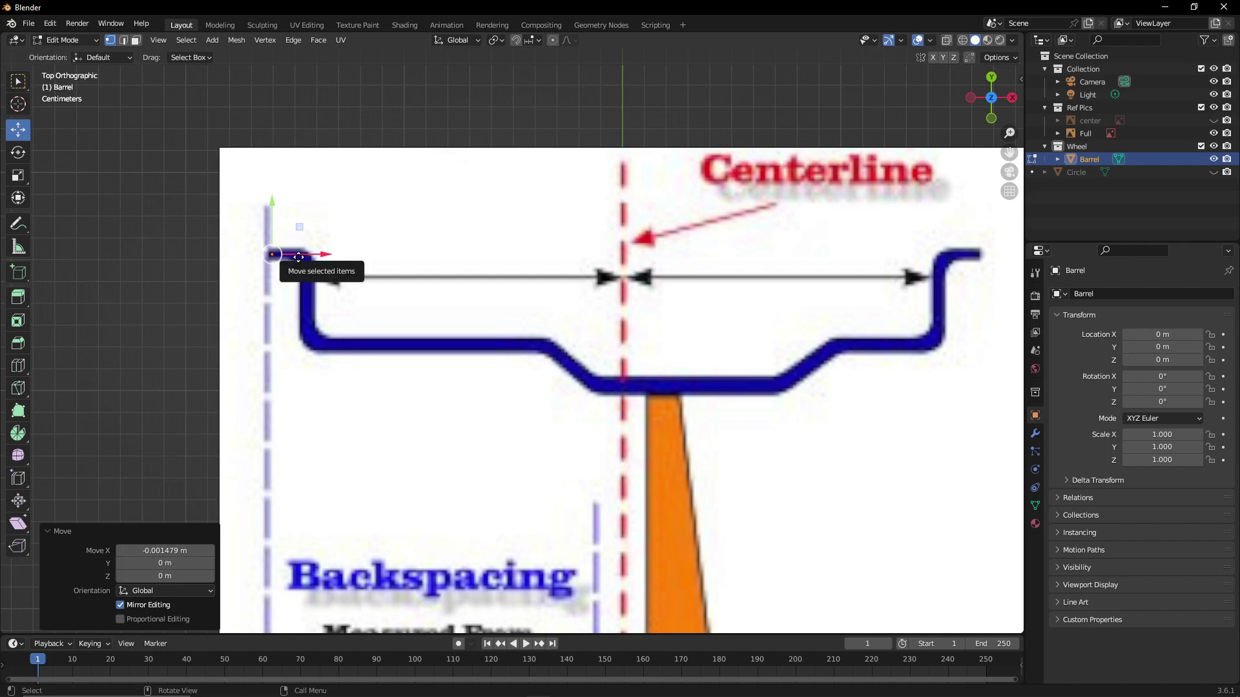
Extrude the top flange along X to its right end and short tip
{"action": "left_click_drag", "start_coordinate": [299, 257], "coordinate": [331, 263]}
{"action": "key", "text": "g"}
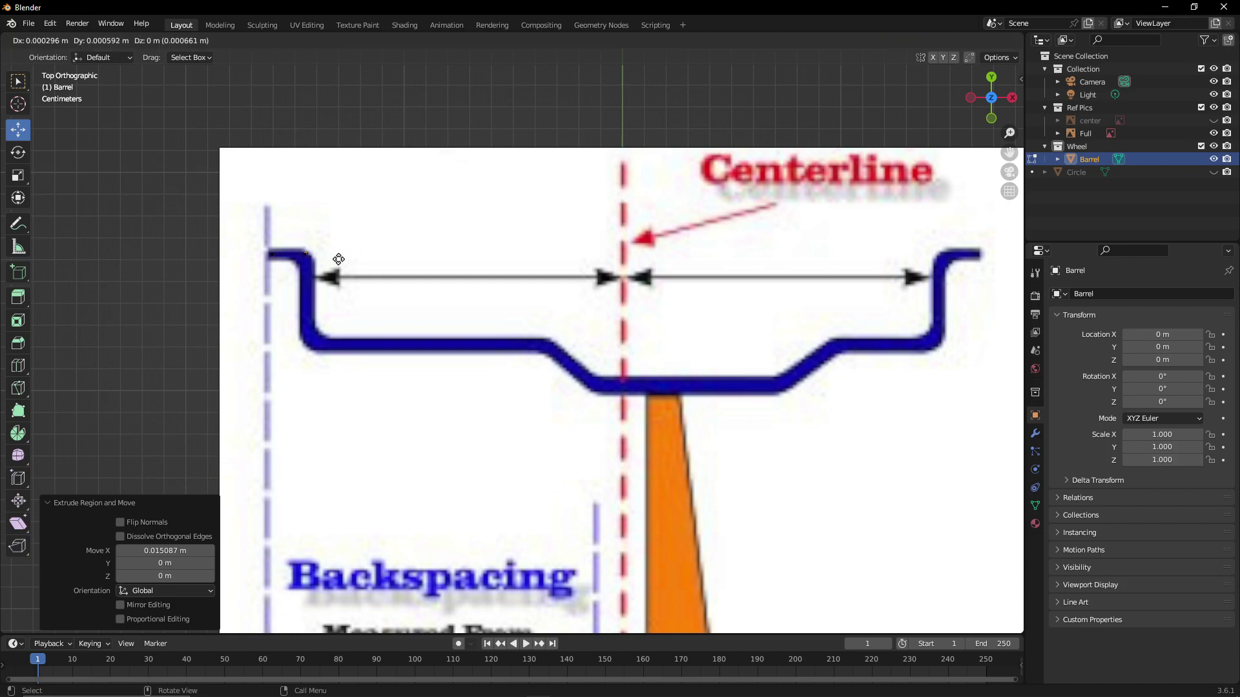
{"action": "key", "text": "x"}
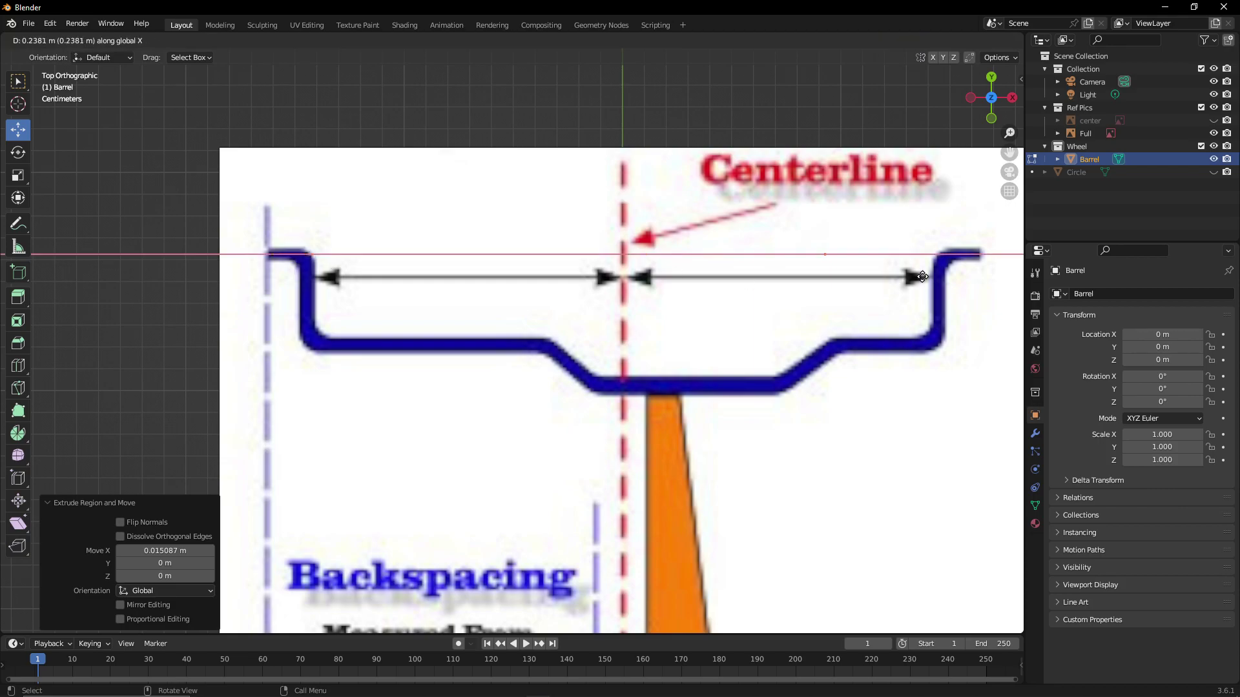
{"action": "left_click", "coordinate": [966, 291]}
{"action": "key", "text": "e"}
{"action": "key", "text": "x"}
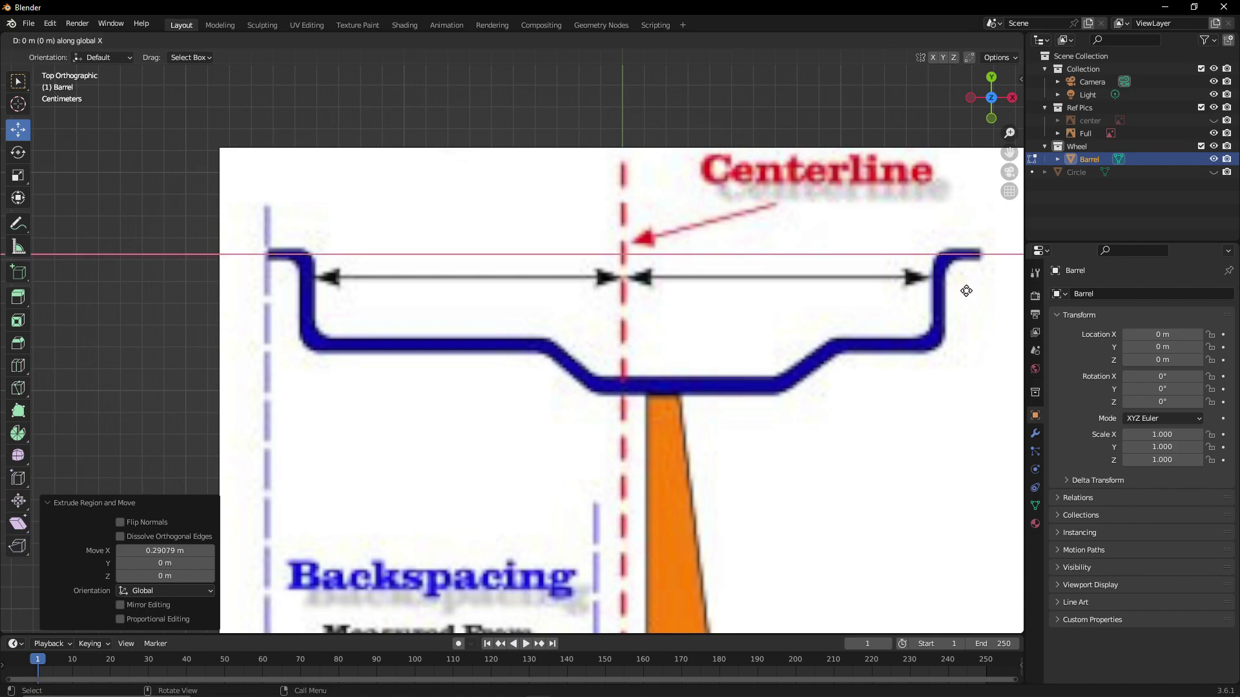
{"action": "left_click", "coordinate": [1000, 295]}
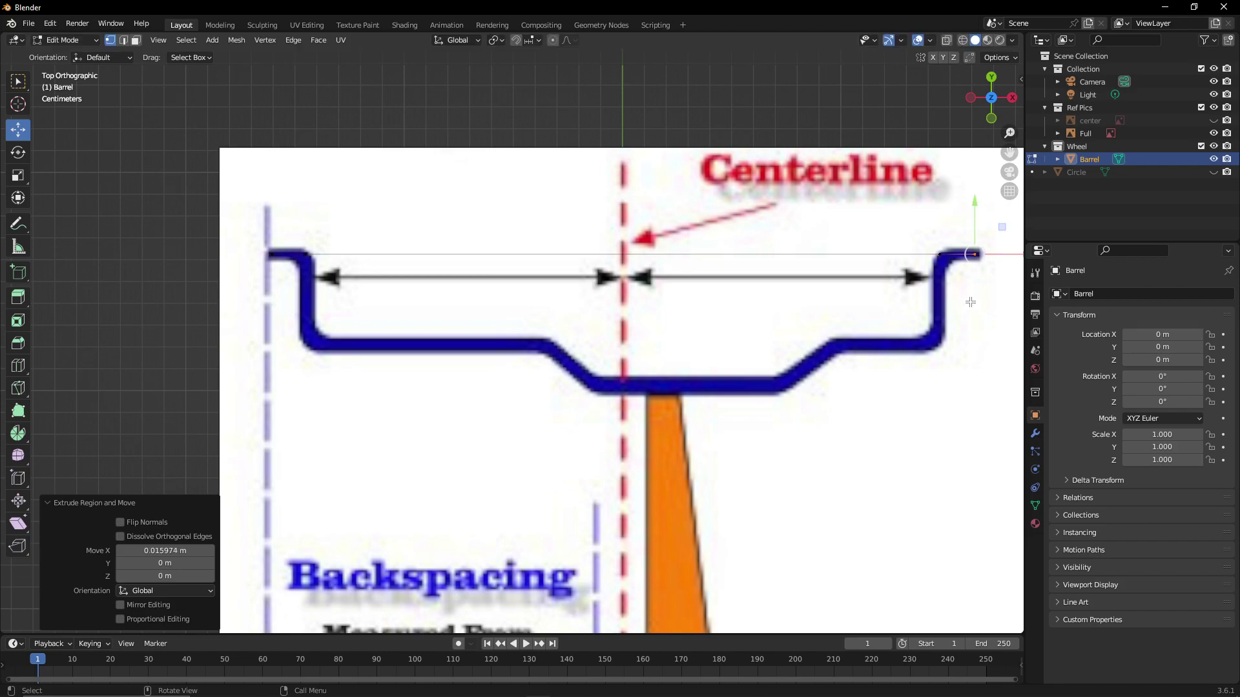
Extrude the flange's left-end vertex straight down along Y to the rim floor
{"action": "left_click", "coordinate": [306, 254]}
{"action": "key", "text": "e"}
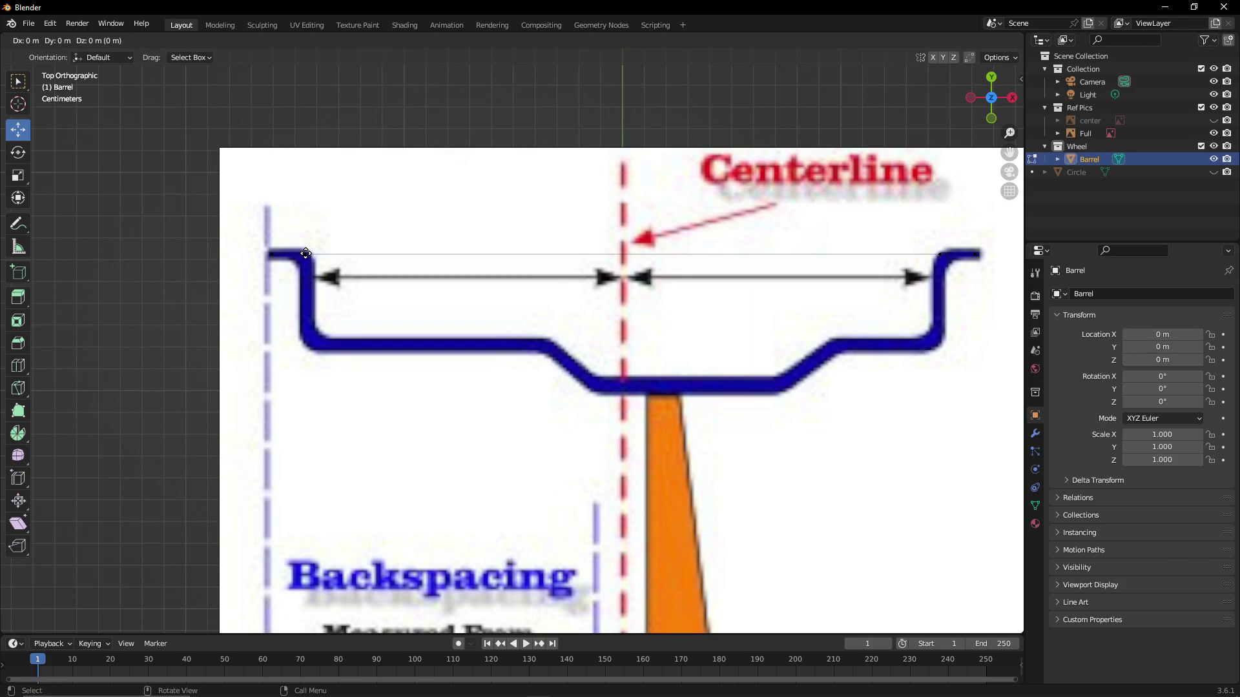
{"action": "key", "text": "y"}
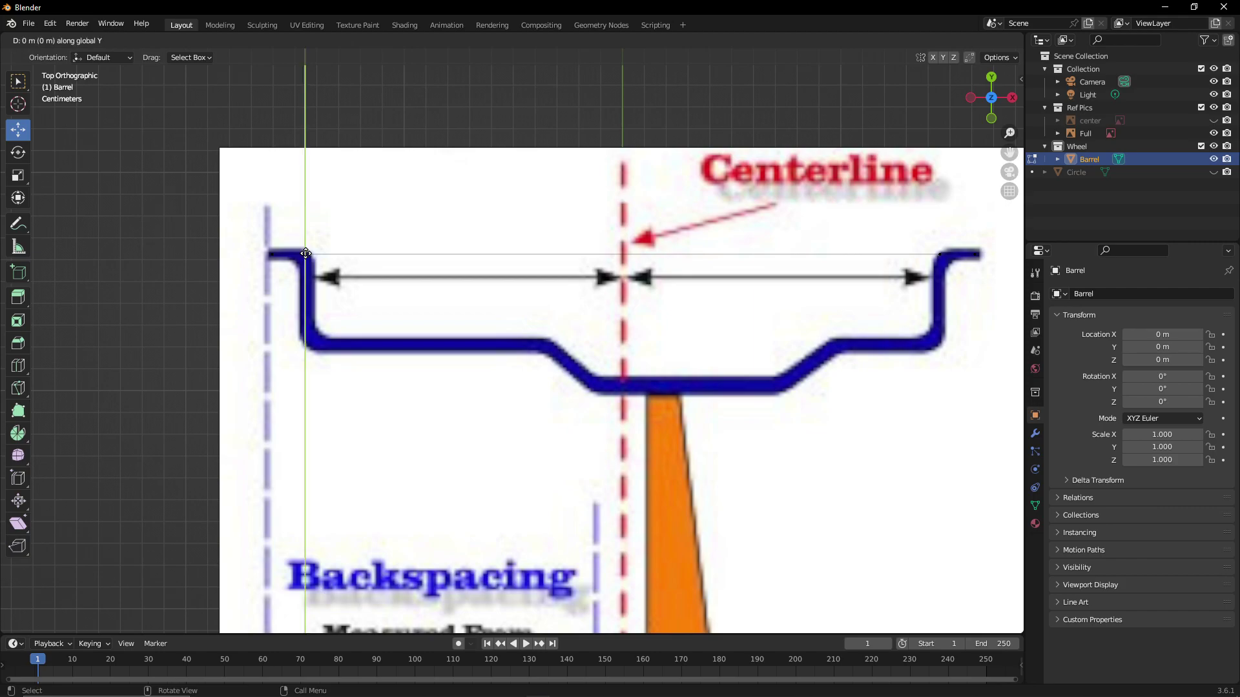
{"action": "left_click", "coordinate": [292, 343]}
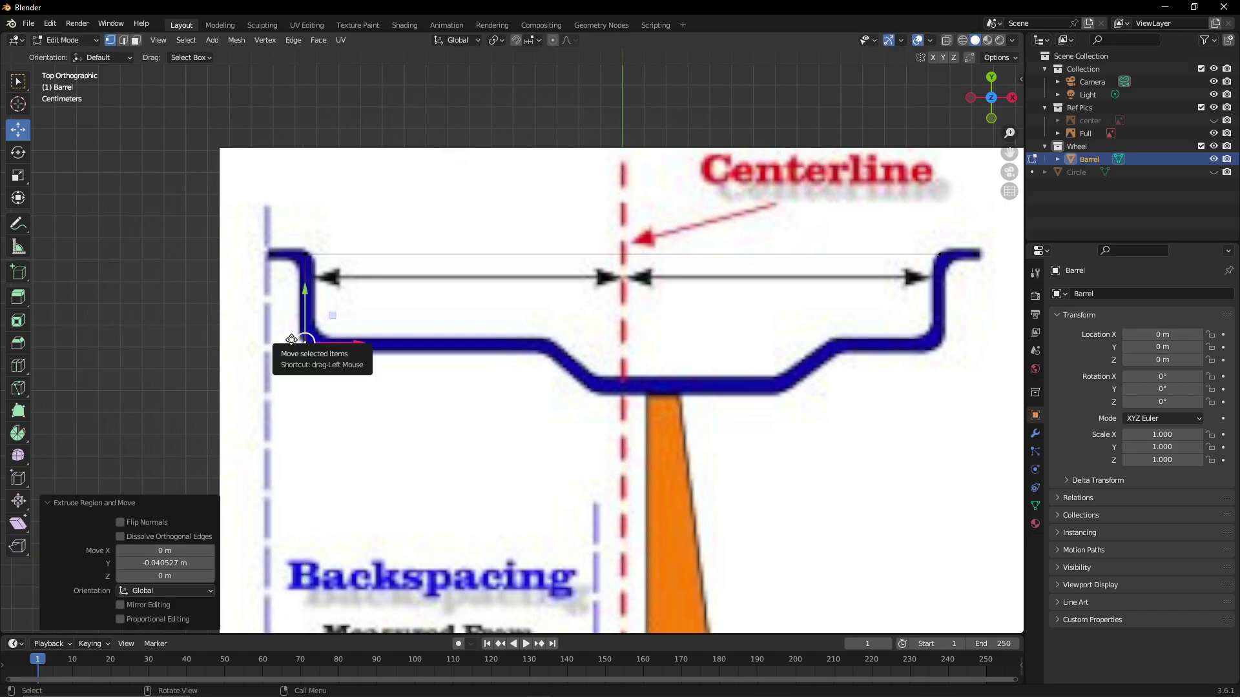
Extrude three more vertices along X across the rim floor toward the right
{"action": "key", "text": "e"}
{"action": "key", "text": "x"}
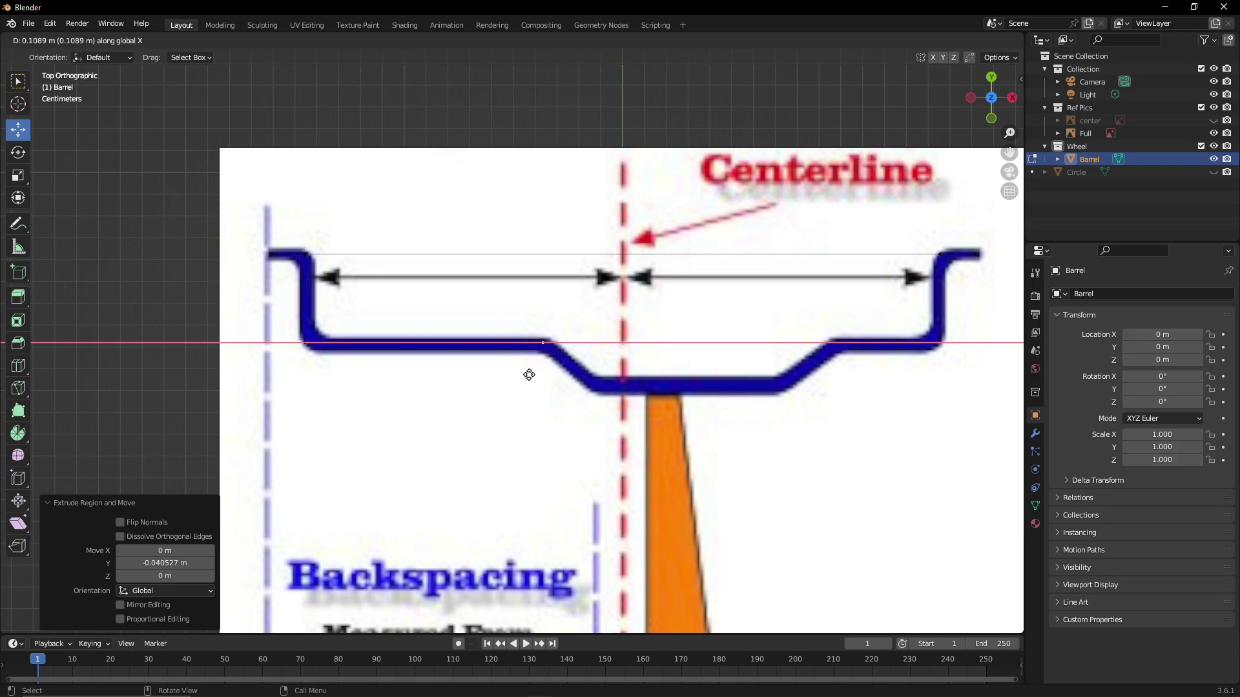
{"action": "left_click", "coordinate": [527, 375]}
{"action": "key", "text": "e"}
{"action": "key", "text": "x"}
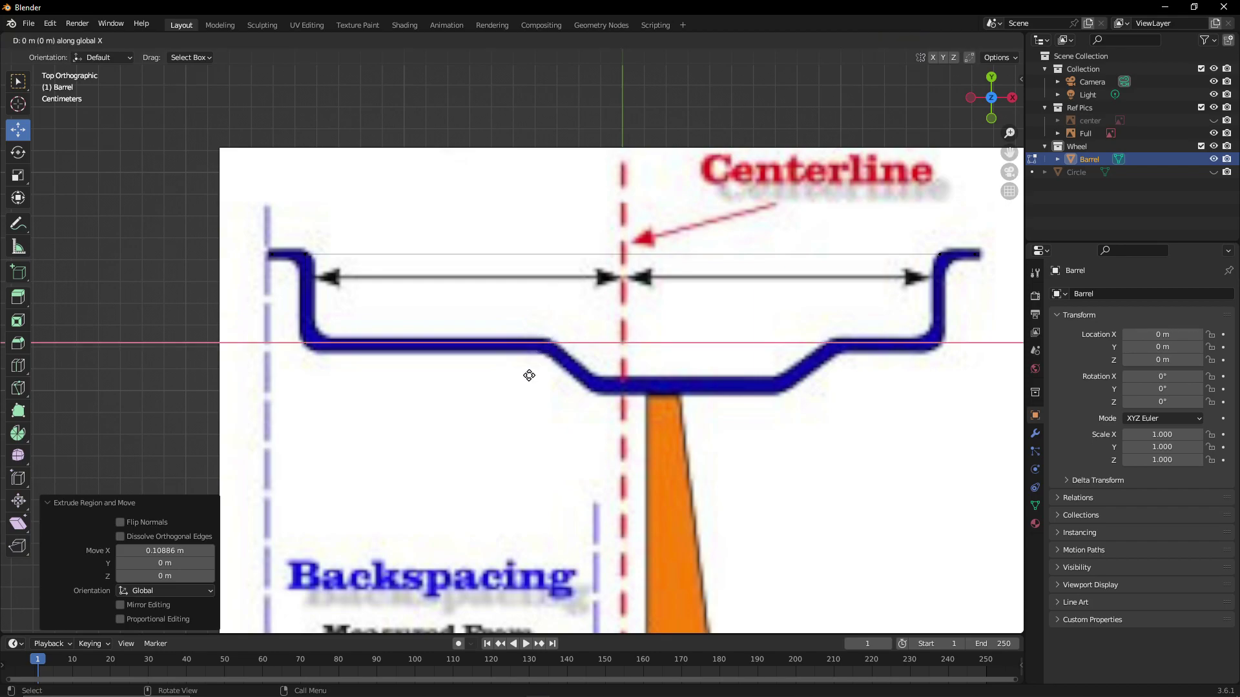
{"action": "left_click", "coordinate": [823, 403]}
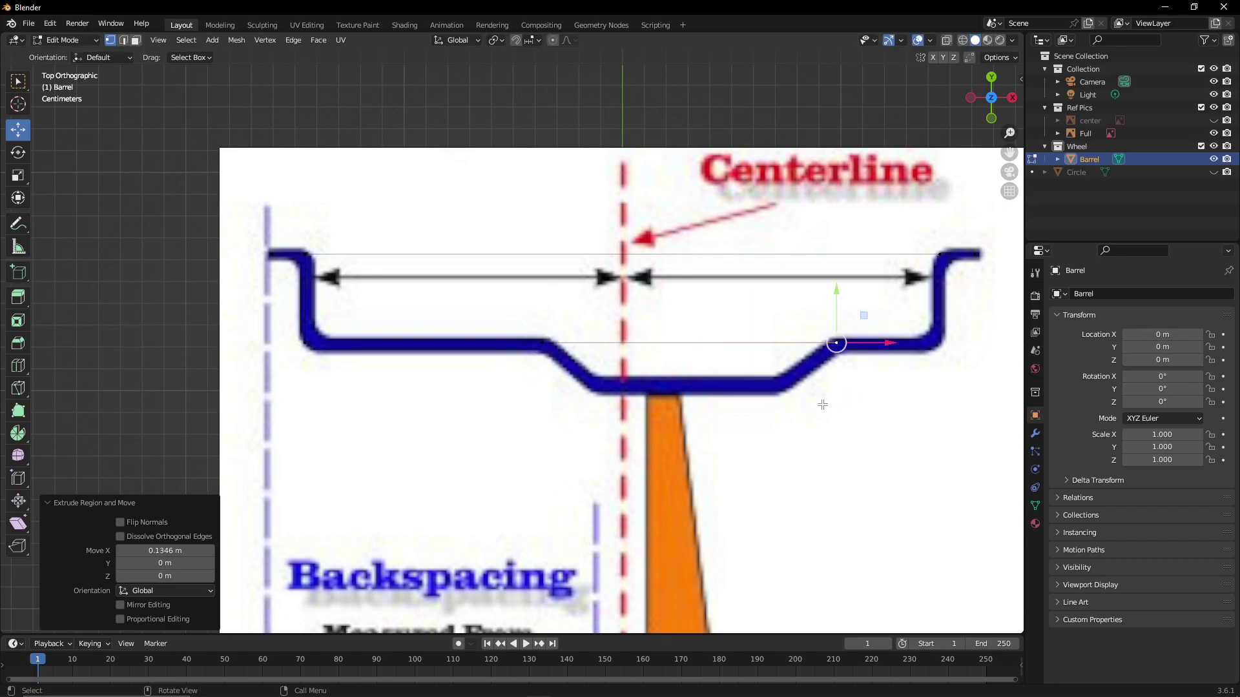
{"action": "key", "text": "g"}
{"action": "key", "text": "x"}
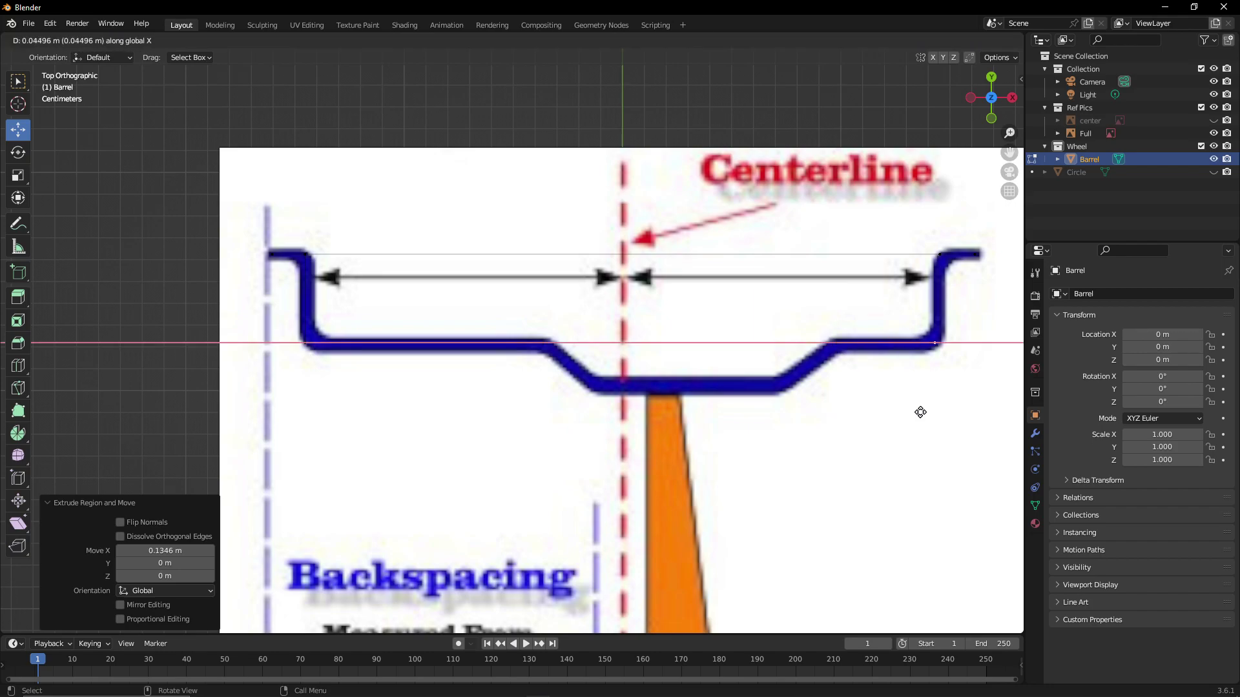
{"action": "left_click", "coordinate": [922, 412]}
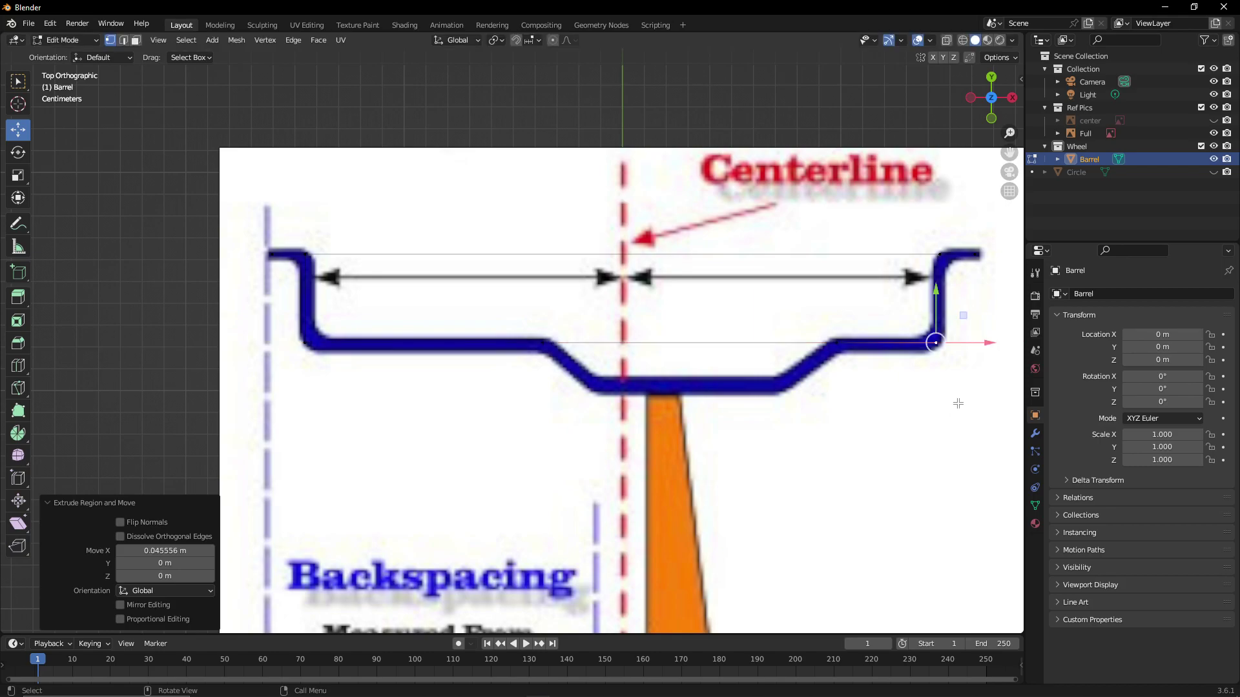
Slide the top-right and bottom-right vertices along X onto the diagram's right rim wall
{"action": "left_click_drag", "start_coordinate": [962, 397], "coordinate": [899, 249]}
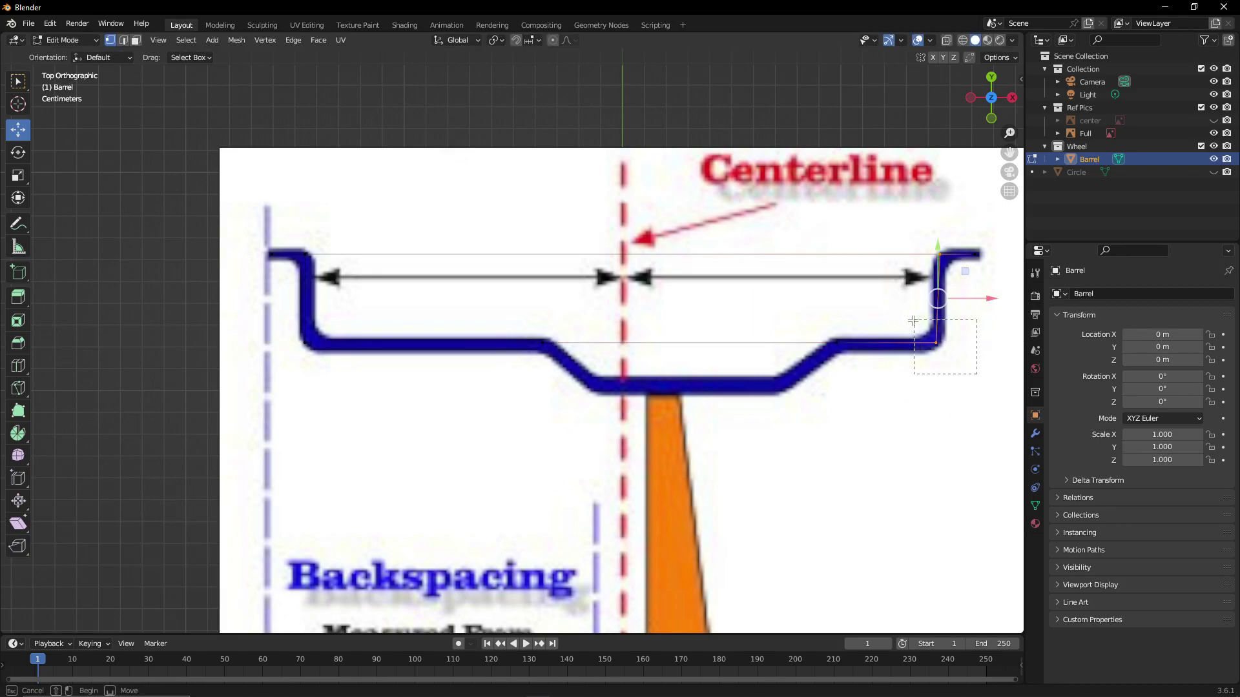
{"action": "left_click", "coordinate": [935, 343]}
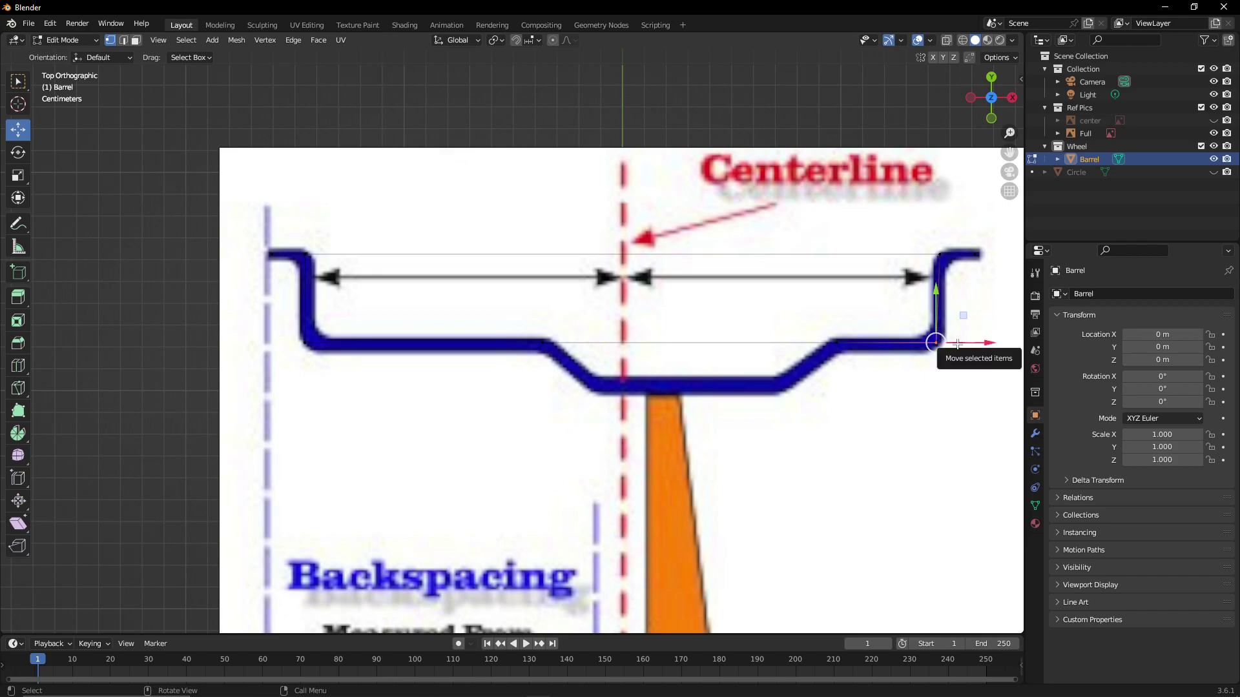
{"action": "left_click_drag", "start_coordinate": [957, 345], "coordinate": [960, 343]}
{"action": "left_click", "coordinate": [947, 251]}
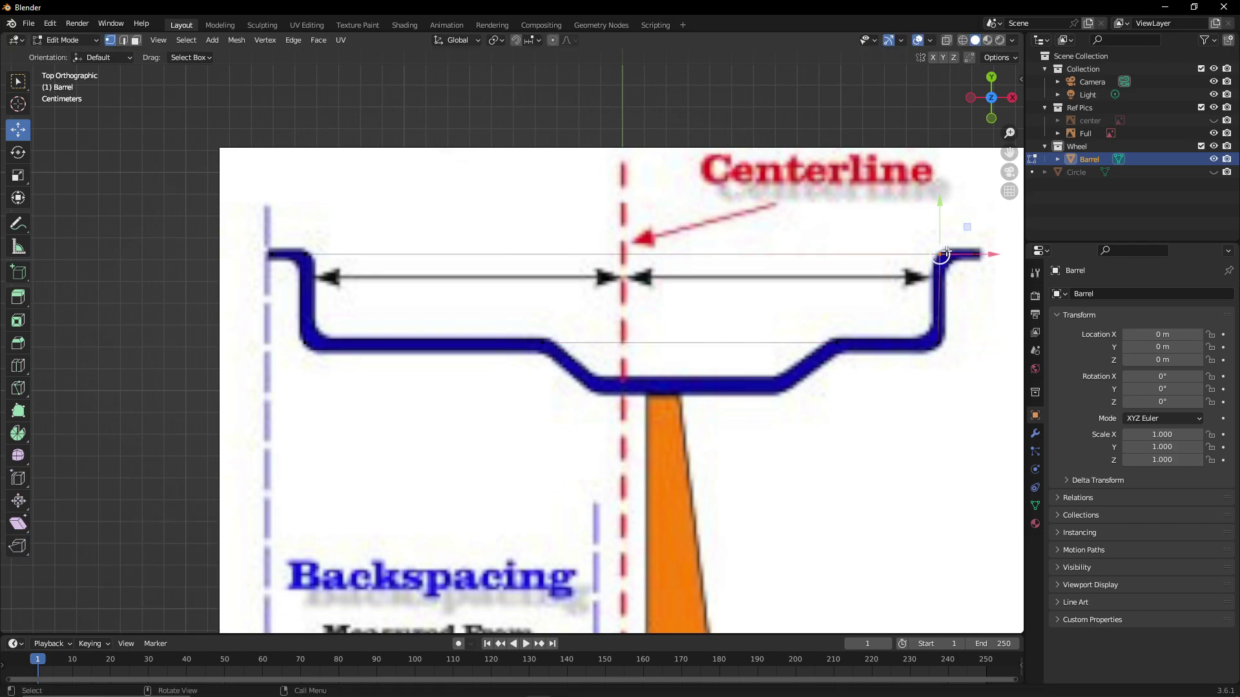
{"action": "left_click_drag", "start_coordinate": [966, 254], "coordinate": [961, 258]}
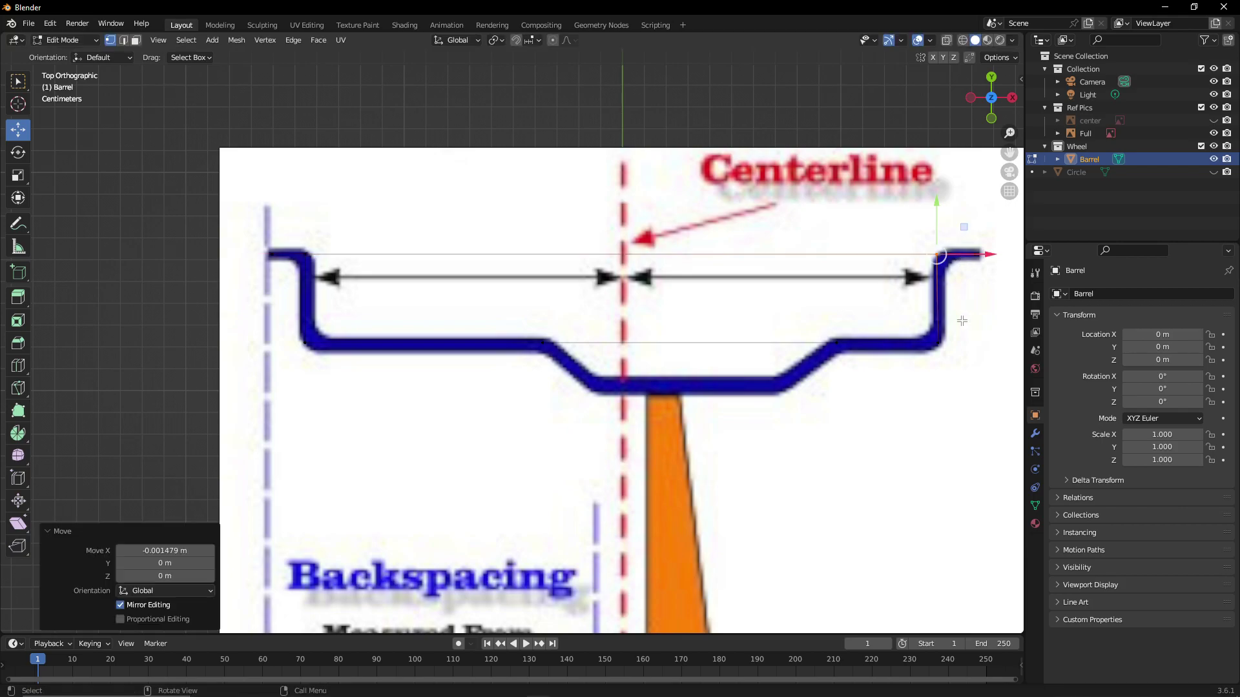
{"action": "left_click", "coordinate": [937, 342]}
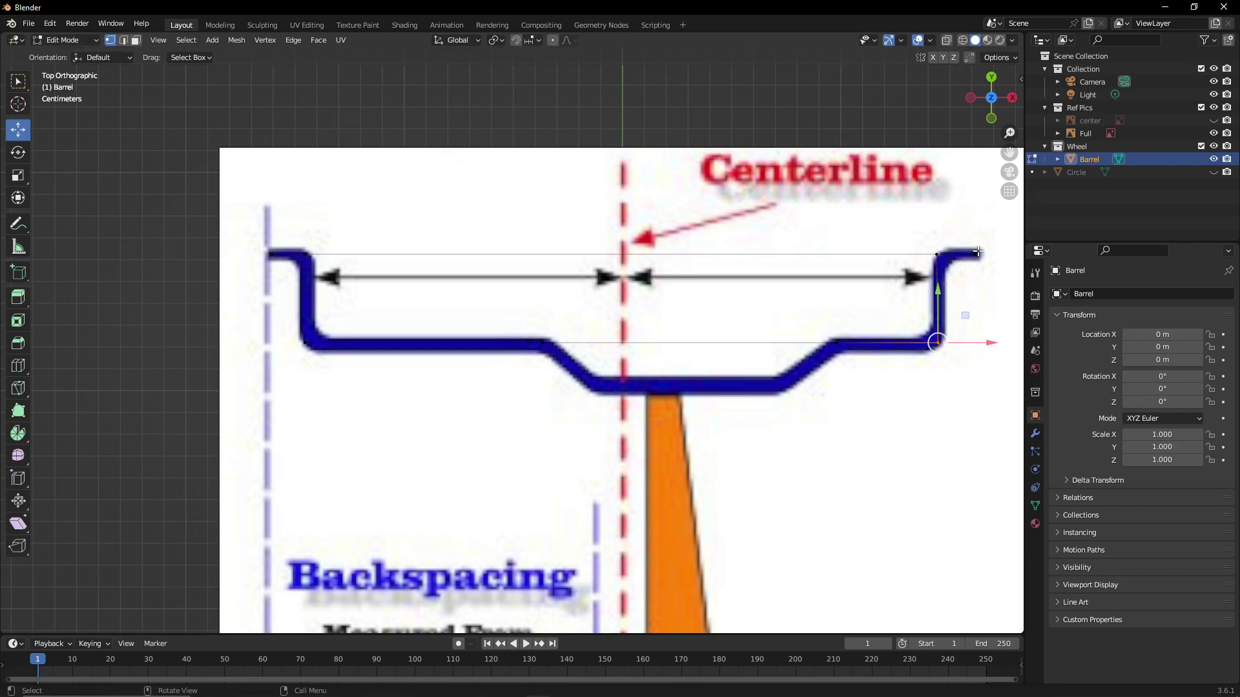
{"action": "scroll", "coordinate": [981, 273], "scroll_direction": "up", "scroll_amount": 3}
{"action": "left_click_drag", "start_coordinate": [1010, 152], "coordinate": [268, 178]}
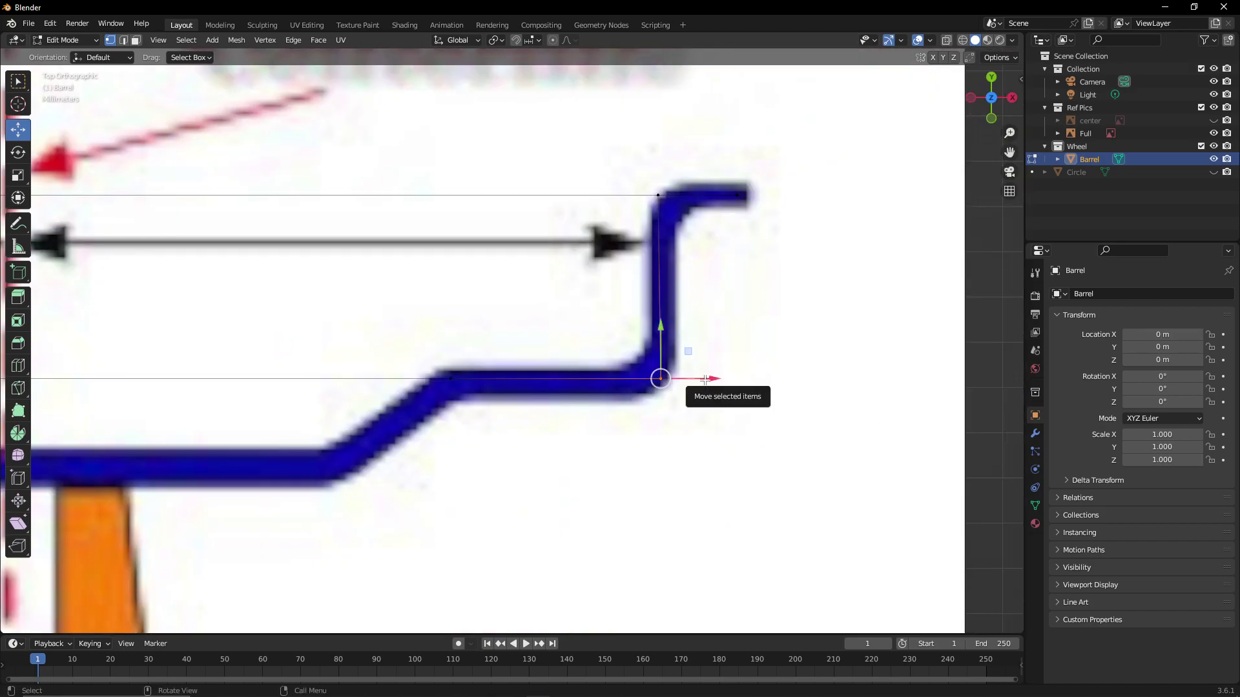
{"action": "left_click_drag", "start_coordinate": [704, 379], "coordinate": [700, 377]}
{"action": "scroll", "coordinate": [549, 390], "scroll_direction": "down", "scroll_amount": 5}
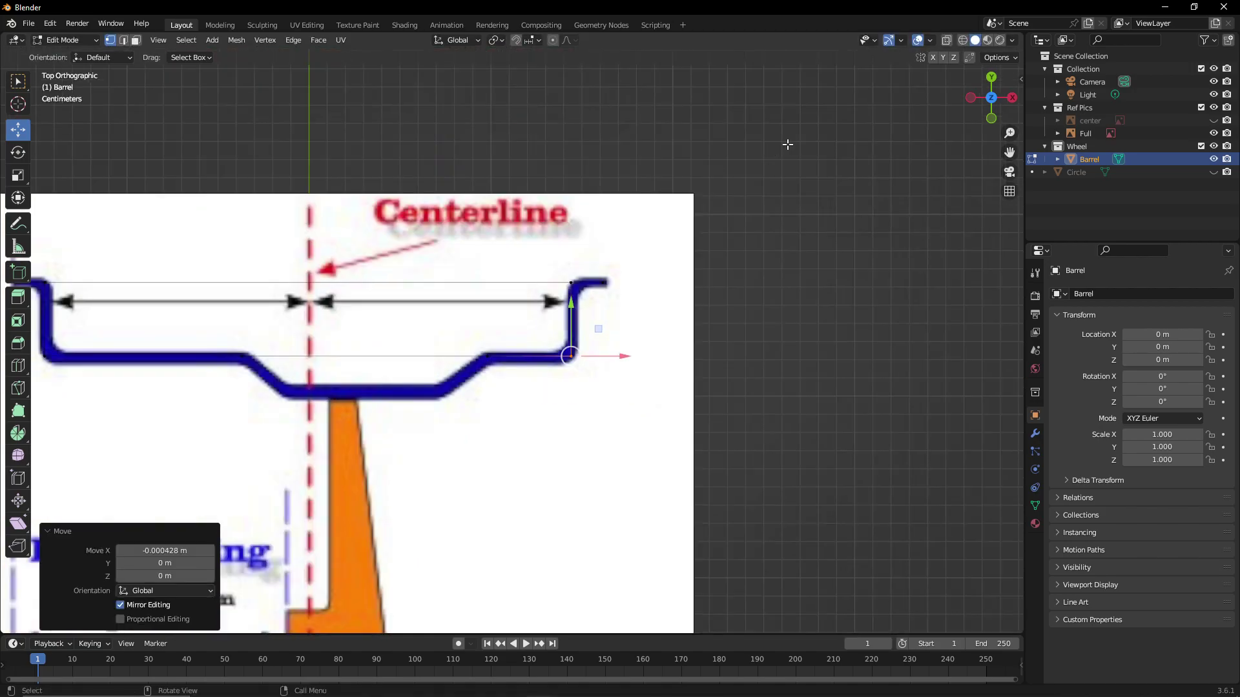
{"action": "left_click_drag", "start_coordinate": [1009, 152], "coordinate": [1239, 0]}
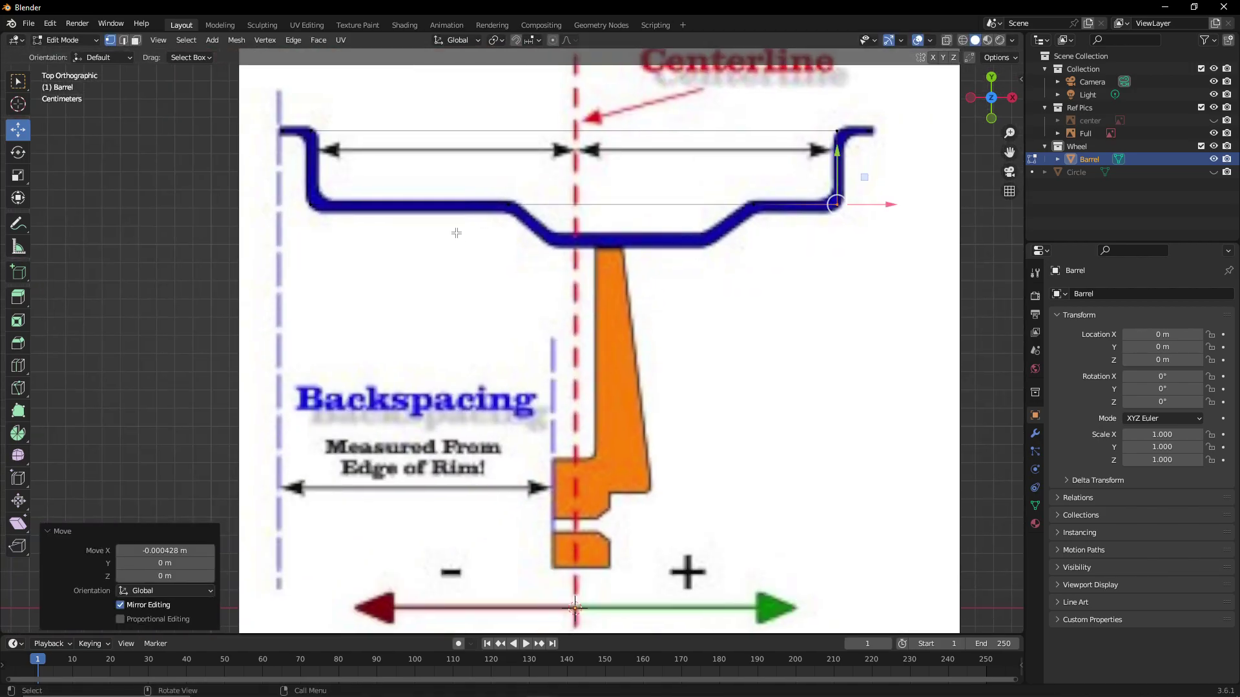
{"action": "left_click", "coordinate": [502, 196]}
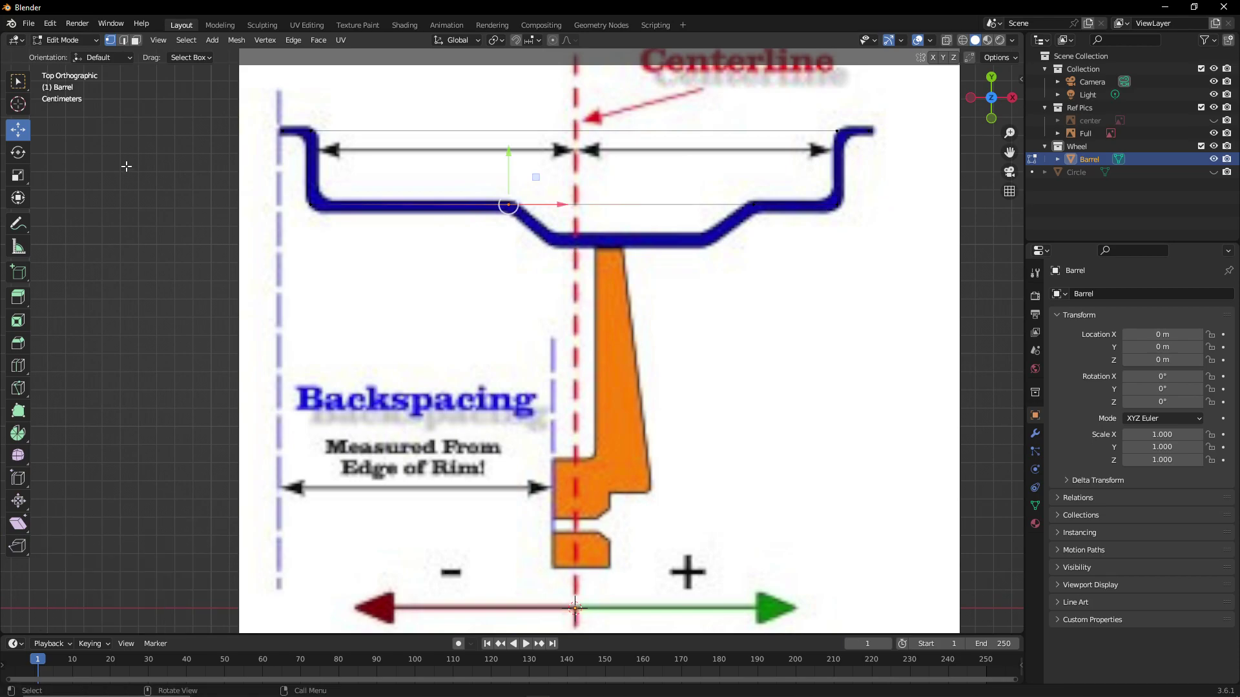
Extrude the inner vertex down into the drop center, then 0.085905 m along X
{"action": "key", "text": "g"}
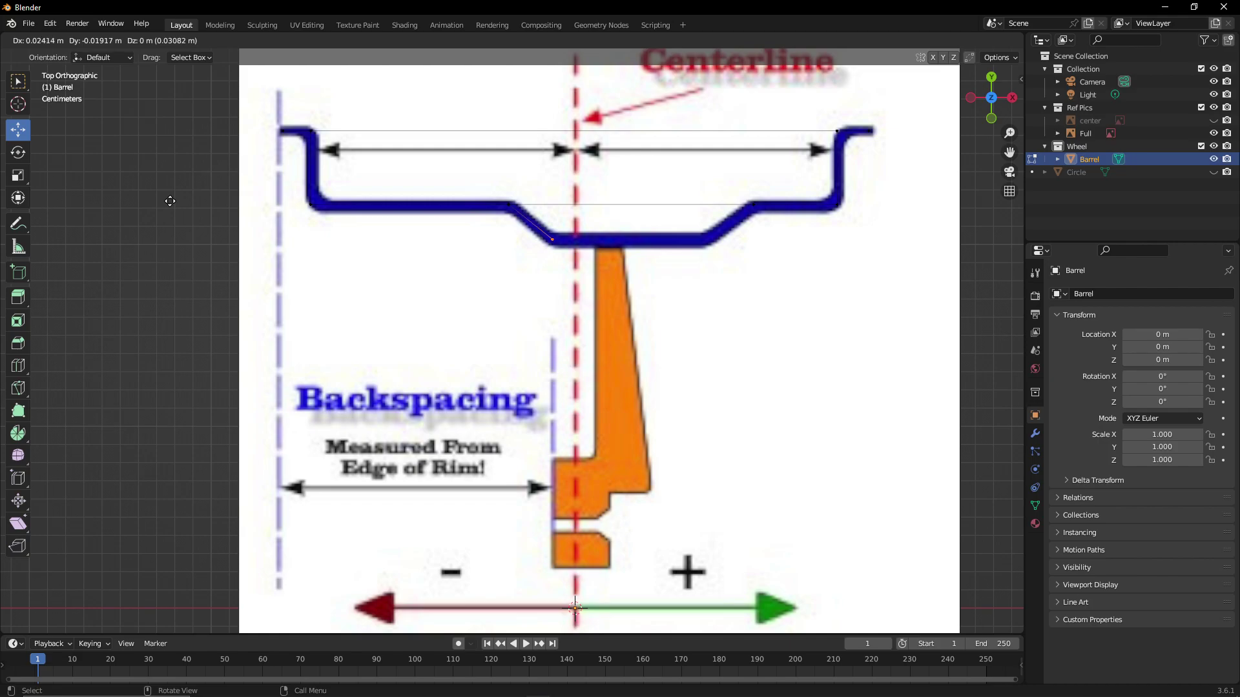
{"action": "left_click", "coordinate": [170, 201]}
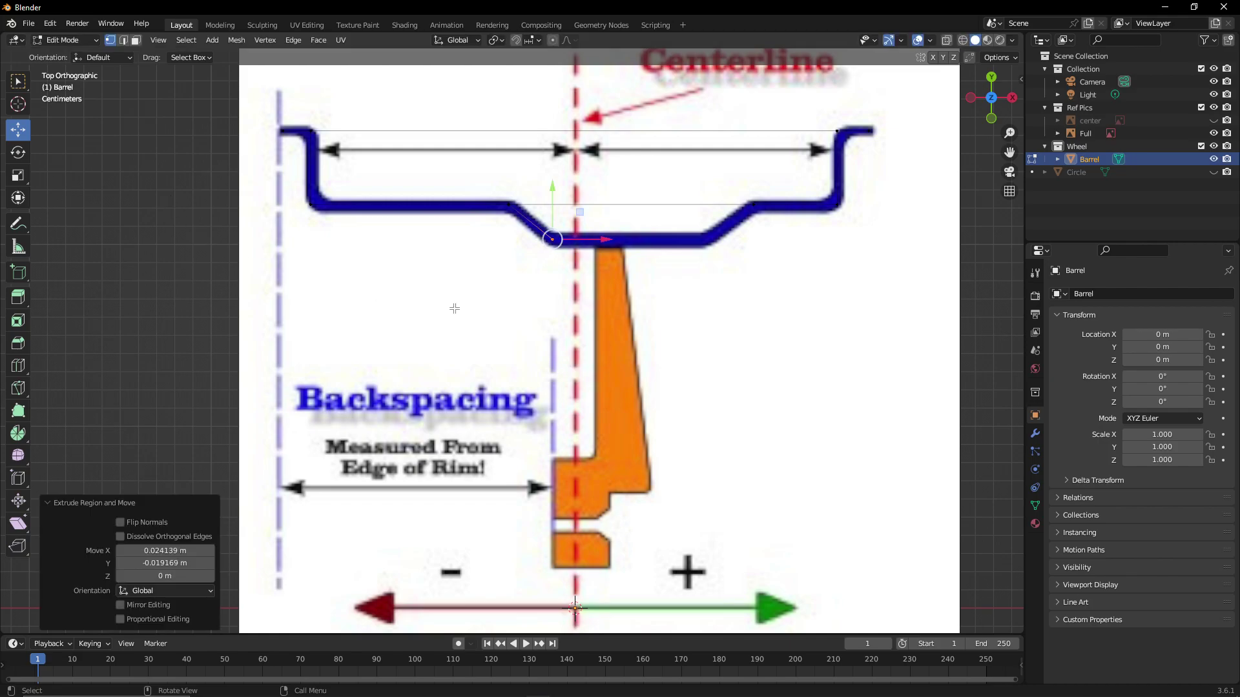
{"action": "key", "text": "g"}
{"action": "key", "text": "x"}
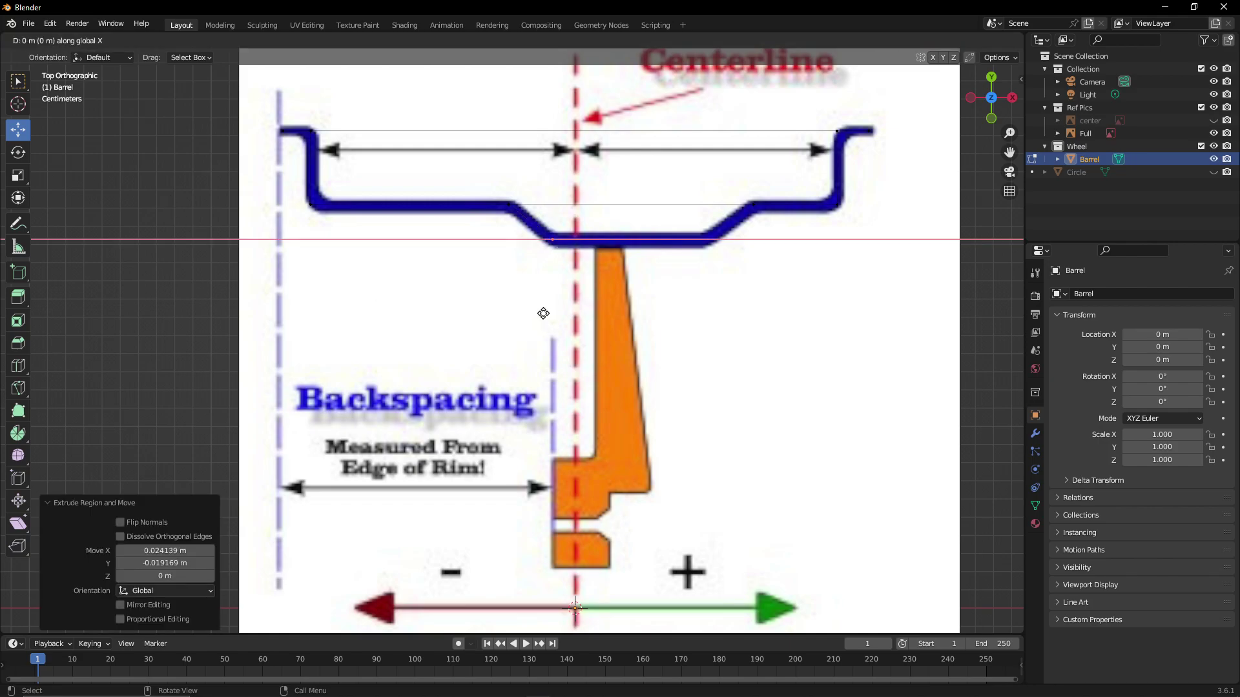
{"action": "left_click", "coordinate": [702, 304]}
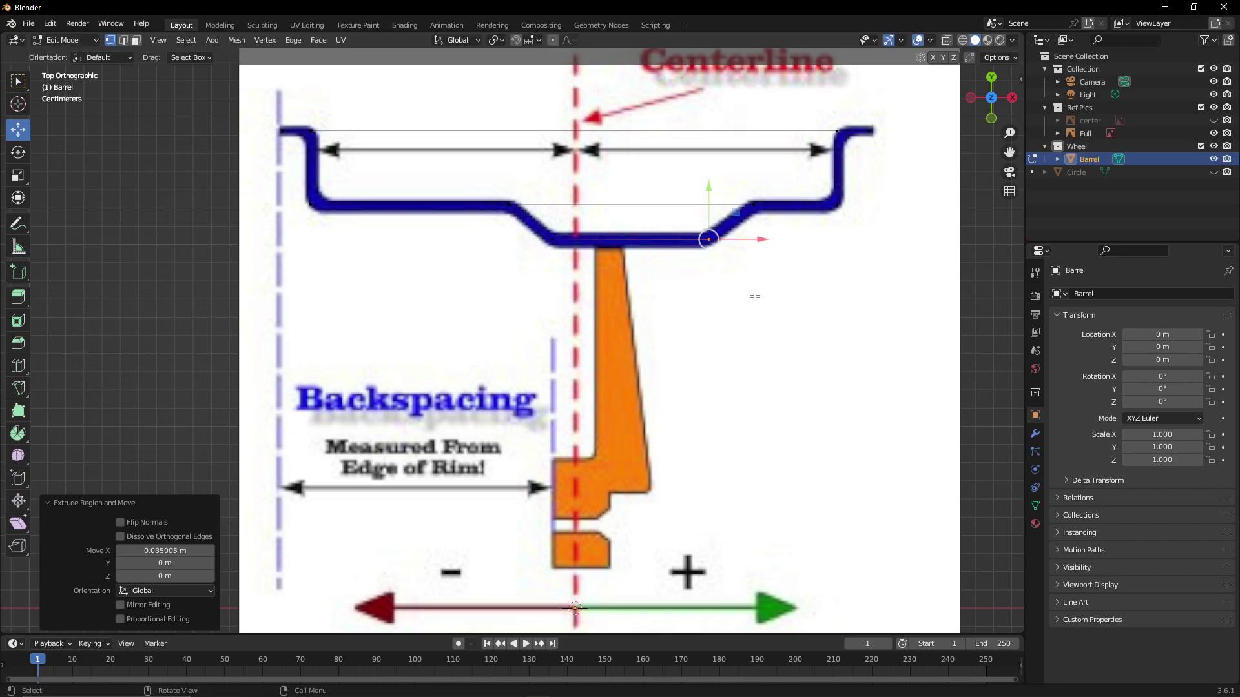
Switch to edge select and select the profile's horizontal edges near the slope
{"action": "left_click_drag", "start_coordinate": [802, 281], "coordinate": [685, 205]}
{"action": "left_click_drag", "start_coordinate": [682, 202], "coordinate": [683, 203]}
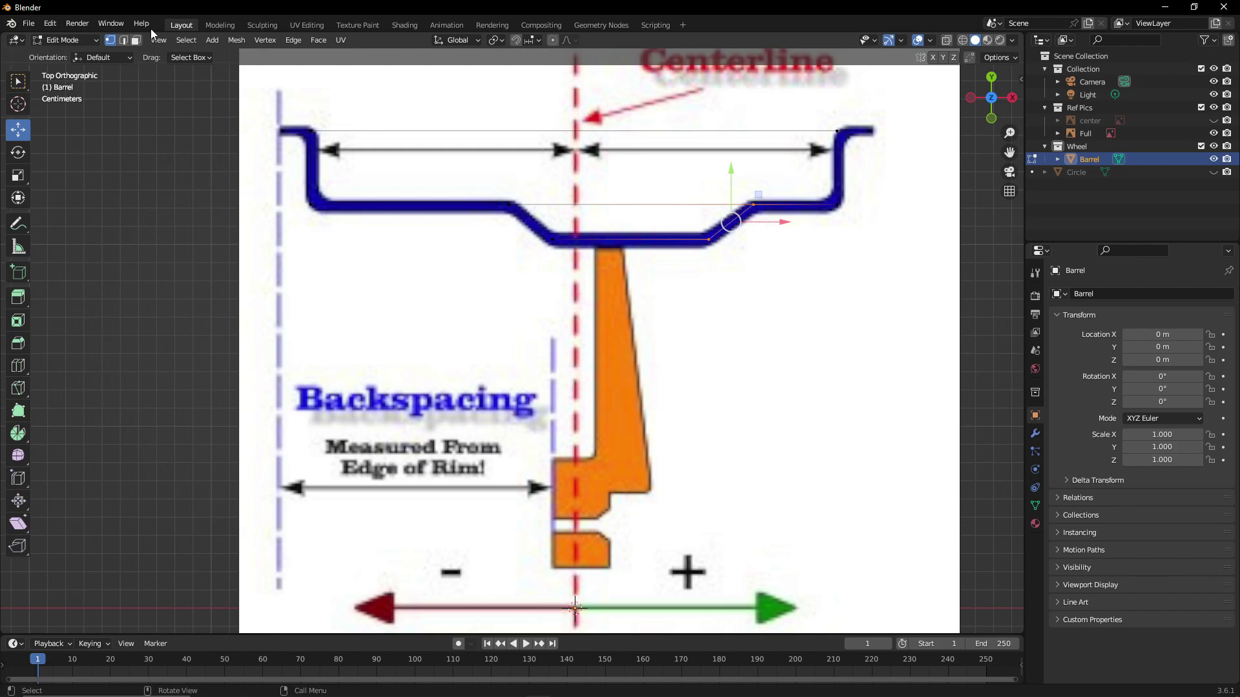
{"action": "left_click", "coordinate": [123, 40]}
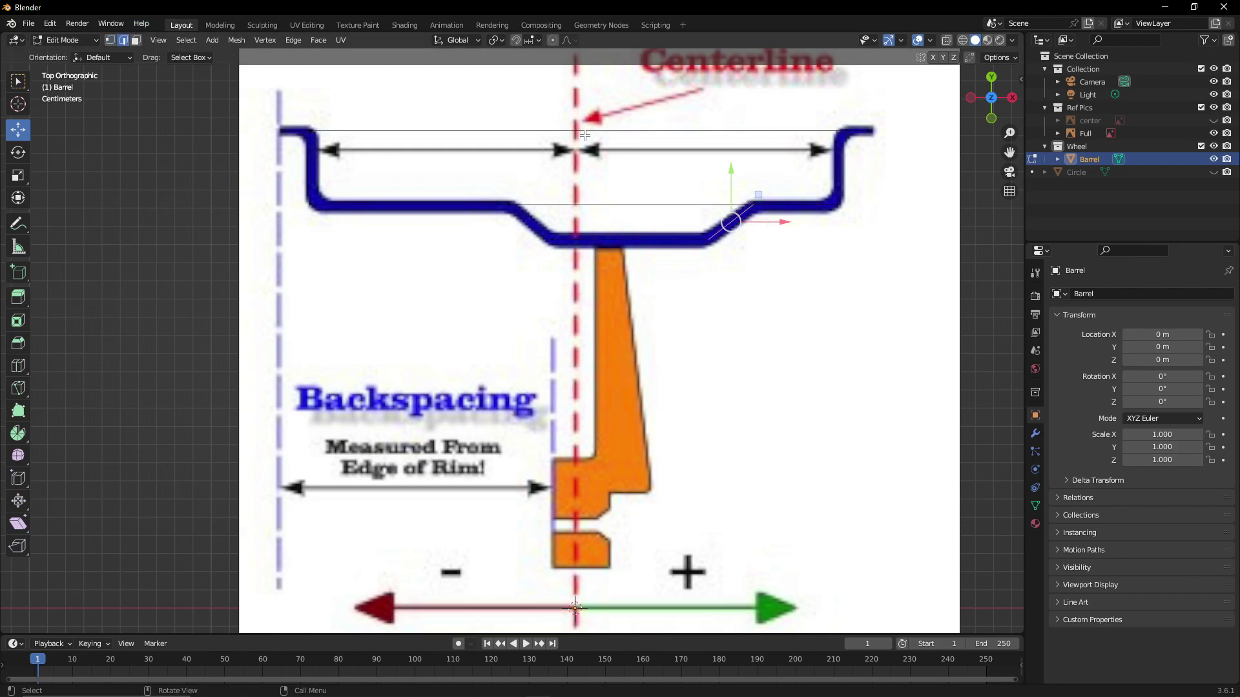
{"action": "left_click", "coordinate": [654, 213], "text": "ctrl+alt"}
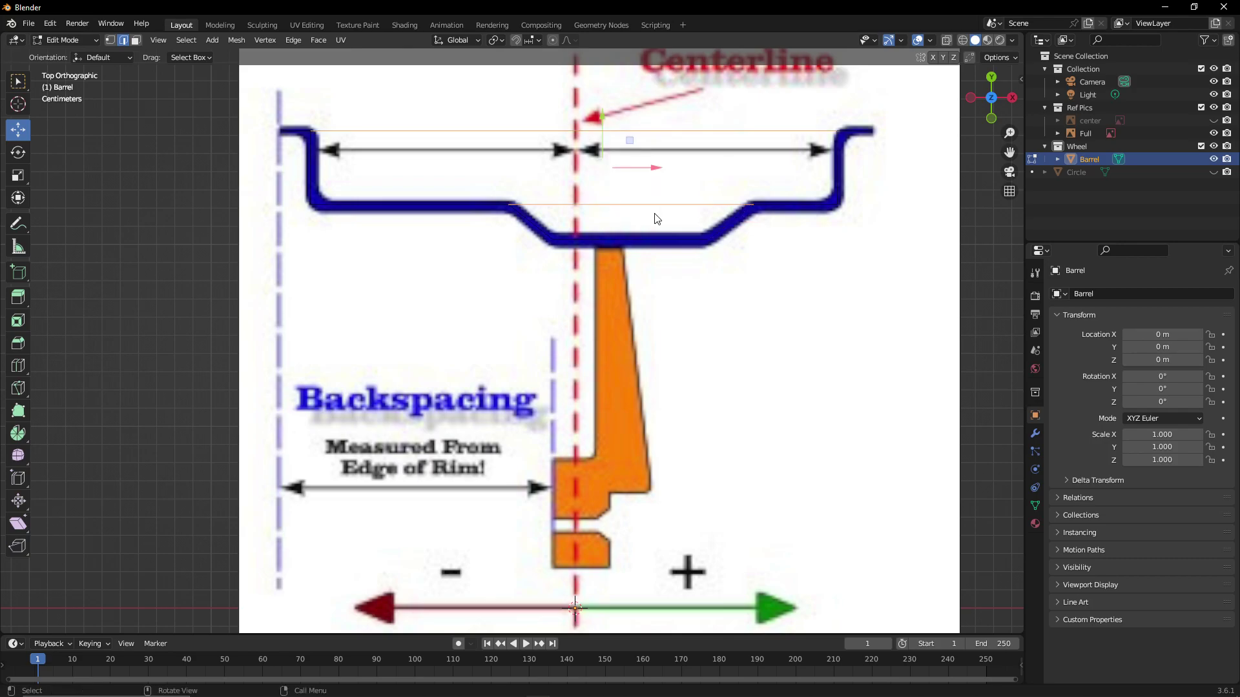
{"action": "right_click", "coordinate": [653, 223]}
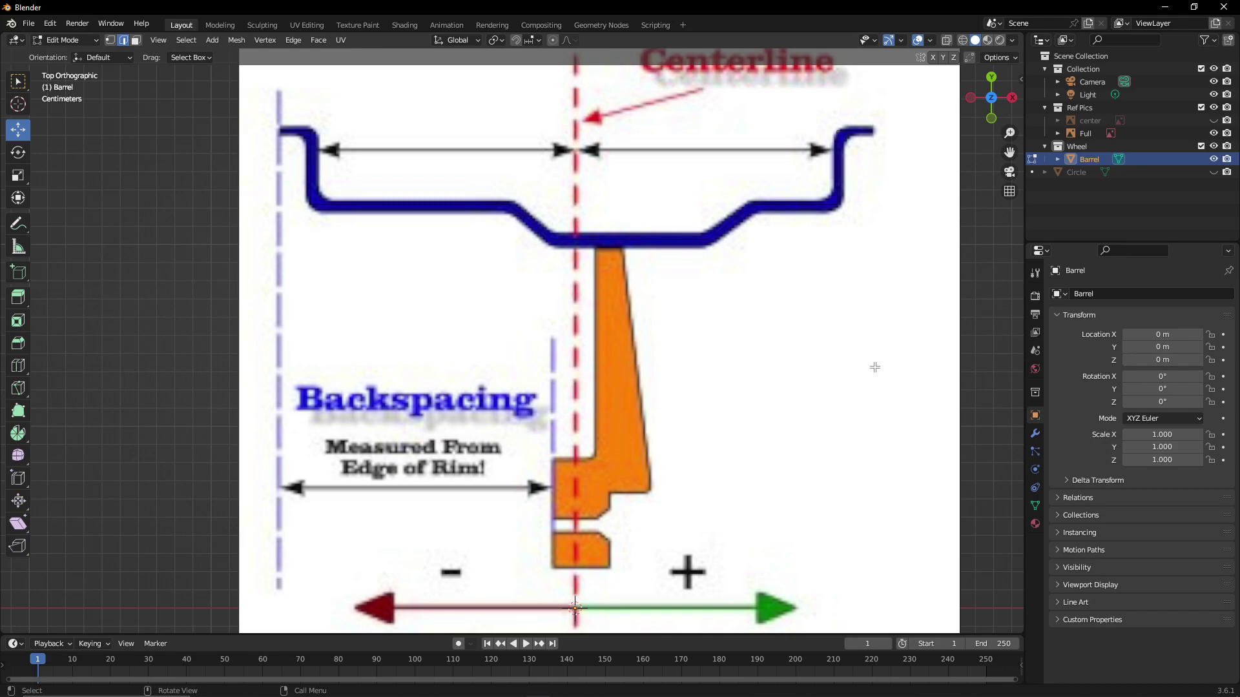
{"action": "scroll", "coordinate": [877, 368], "scroll_direction": "down", "scroll_amount": 4}
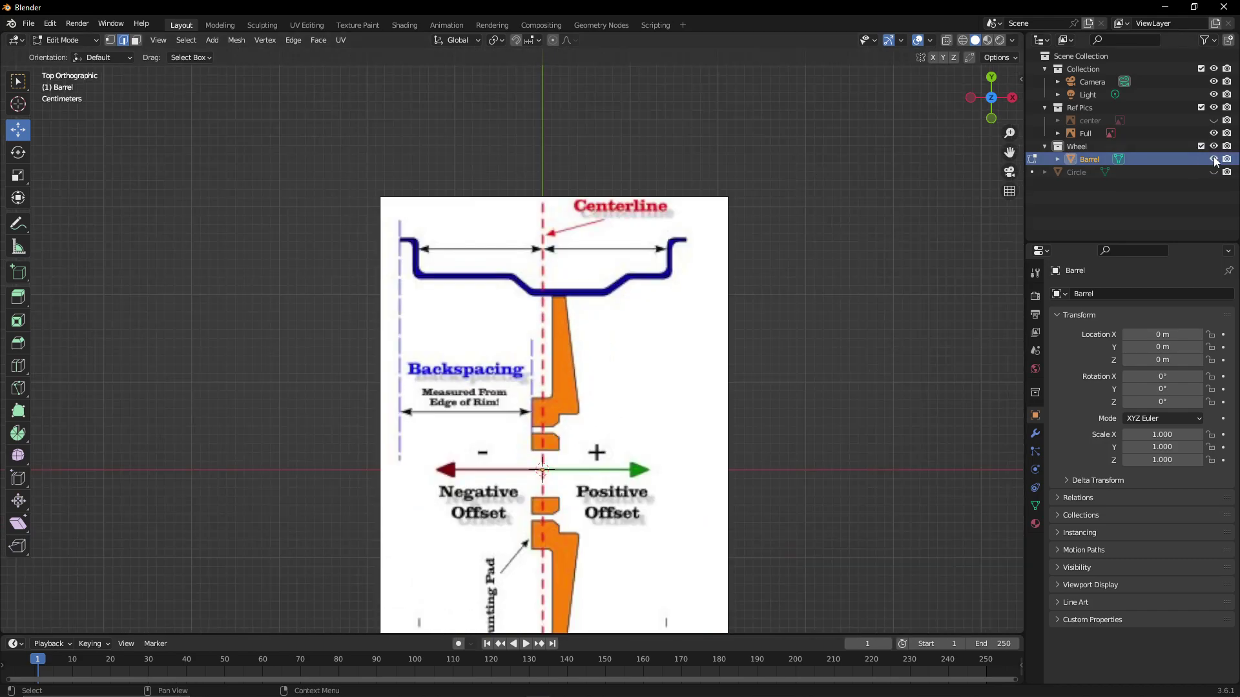
Hide the Full reference image and return to Object Mode
{"action": "left_click", "coordinate": [1214, 133]}
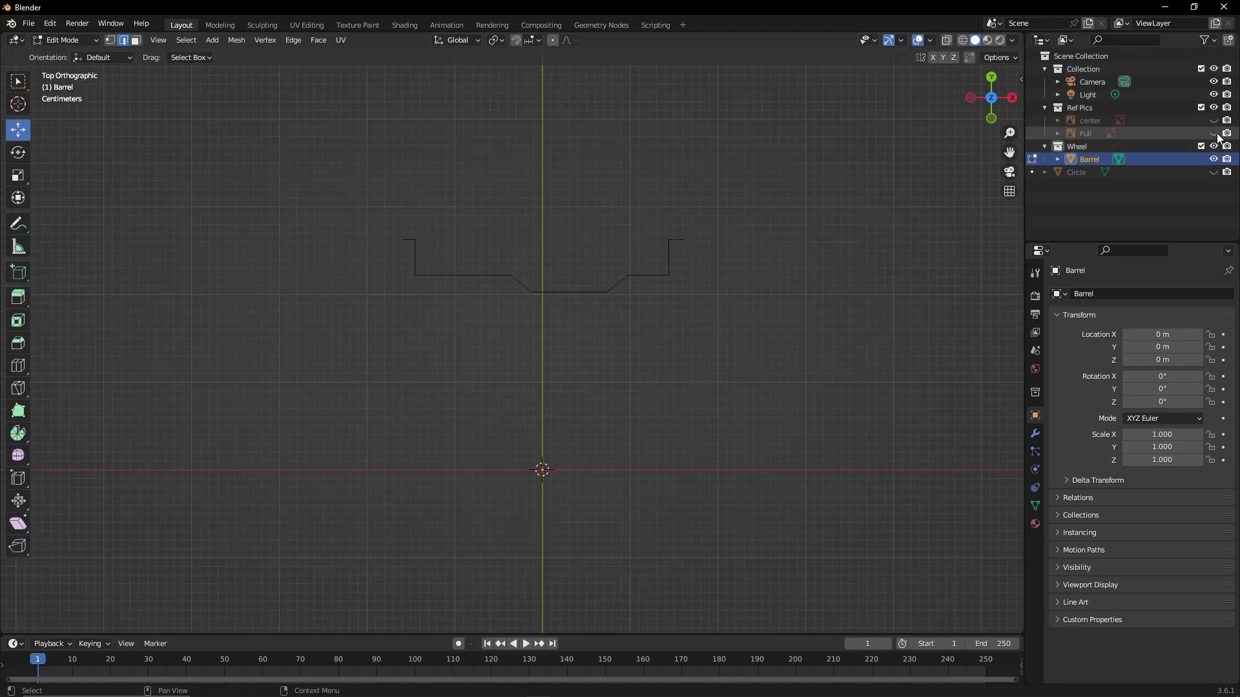
{"action": "left_click", "coordinate": [76, 39]}
{"action": "left_click", "coordinate": [78, 51]}
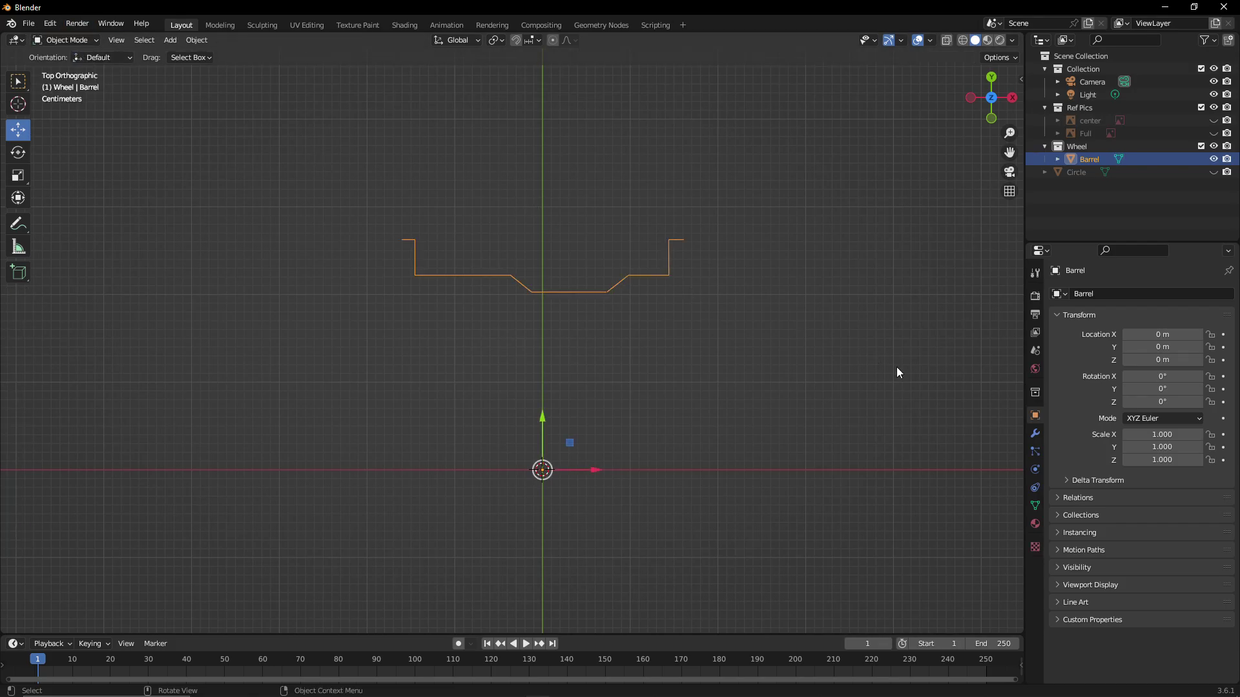
Add a Screw modifier on the X axis with 32 viewport and render steps
{"action": "left_click", "coordinate": [1034, 434]}
{"action": "left_click", "coordinate": [1090, 293]}
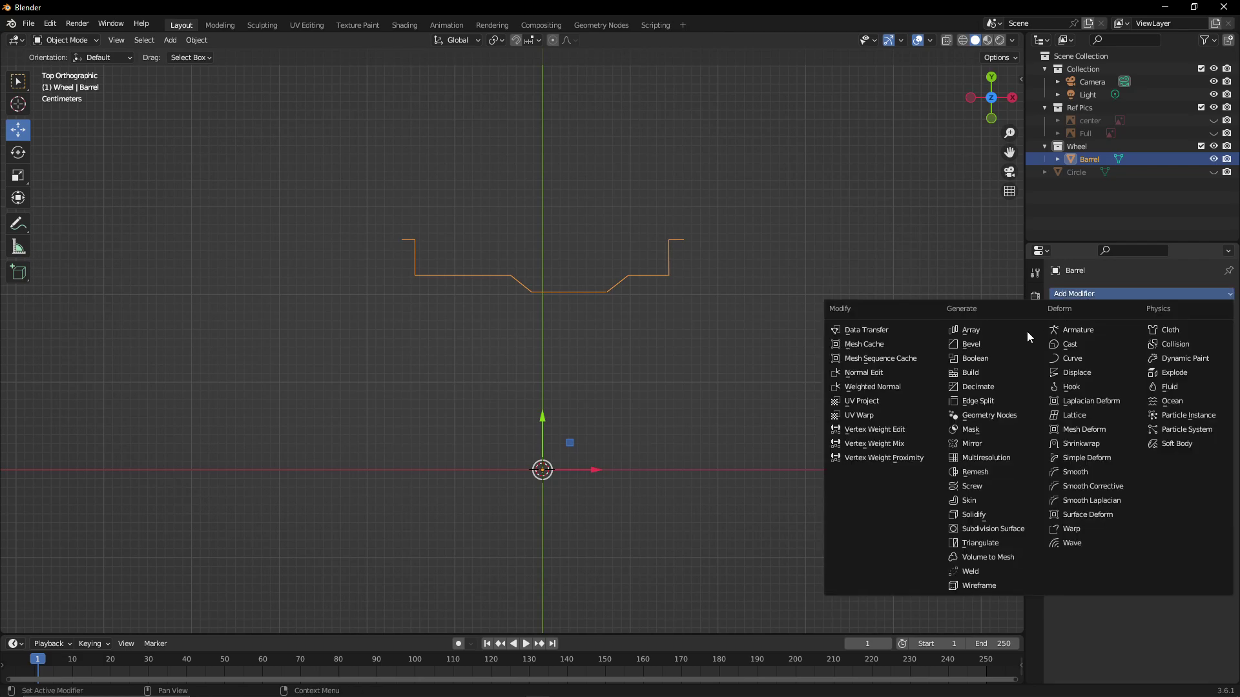
{"action": "left_click", "coordinate": [975, 487]}
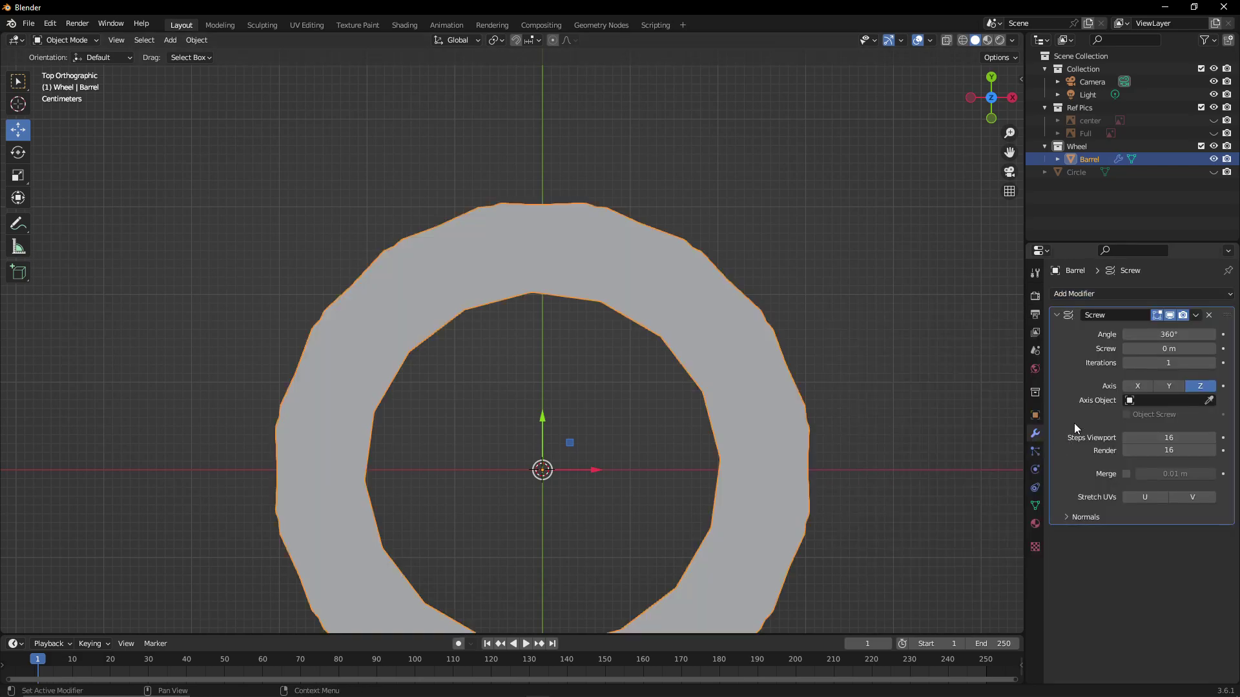
{"action": "left_click", "coordinate": [1140, 386]}
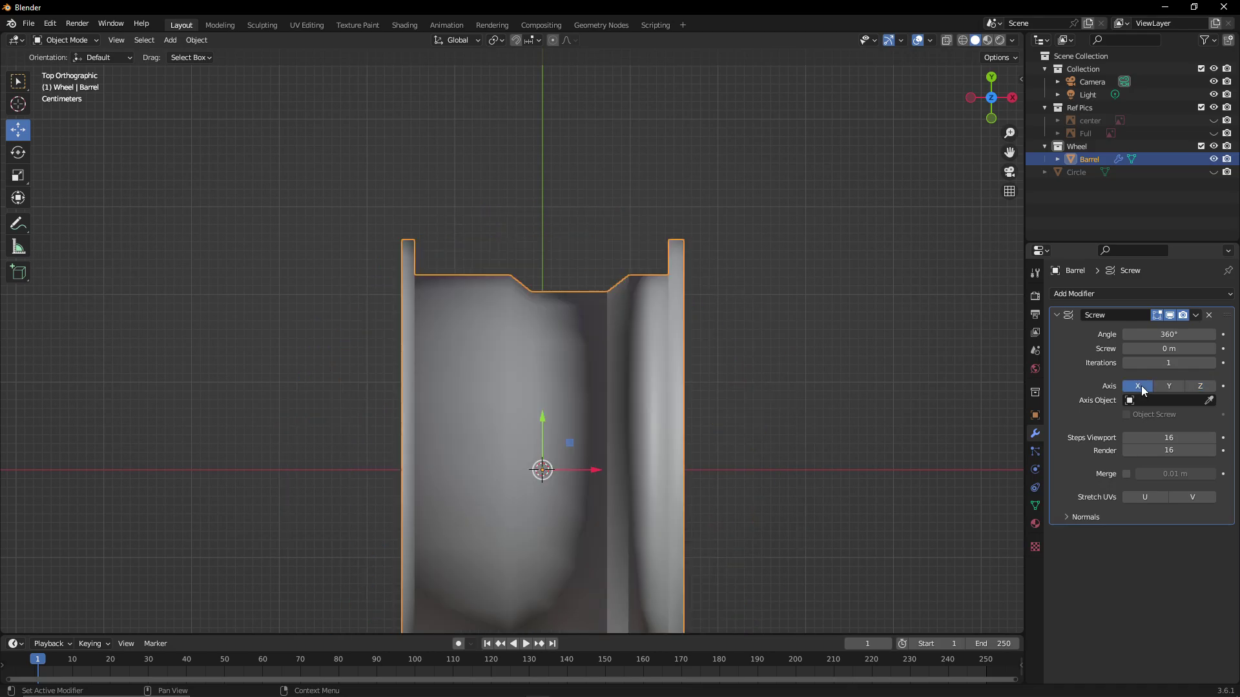
{"action": "left_click", "coordinate": [1168, 437]}
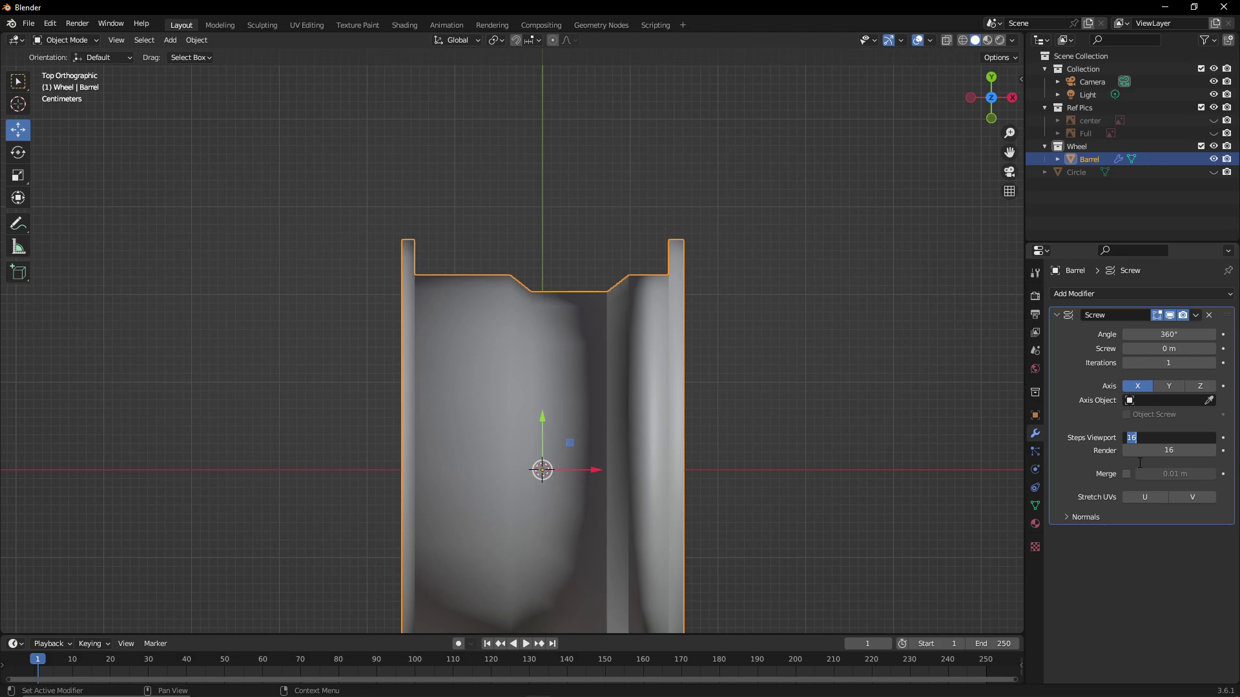
{"action": "type", "text": "32"}
{"action": "key", "text": "Return"}
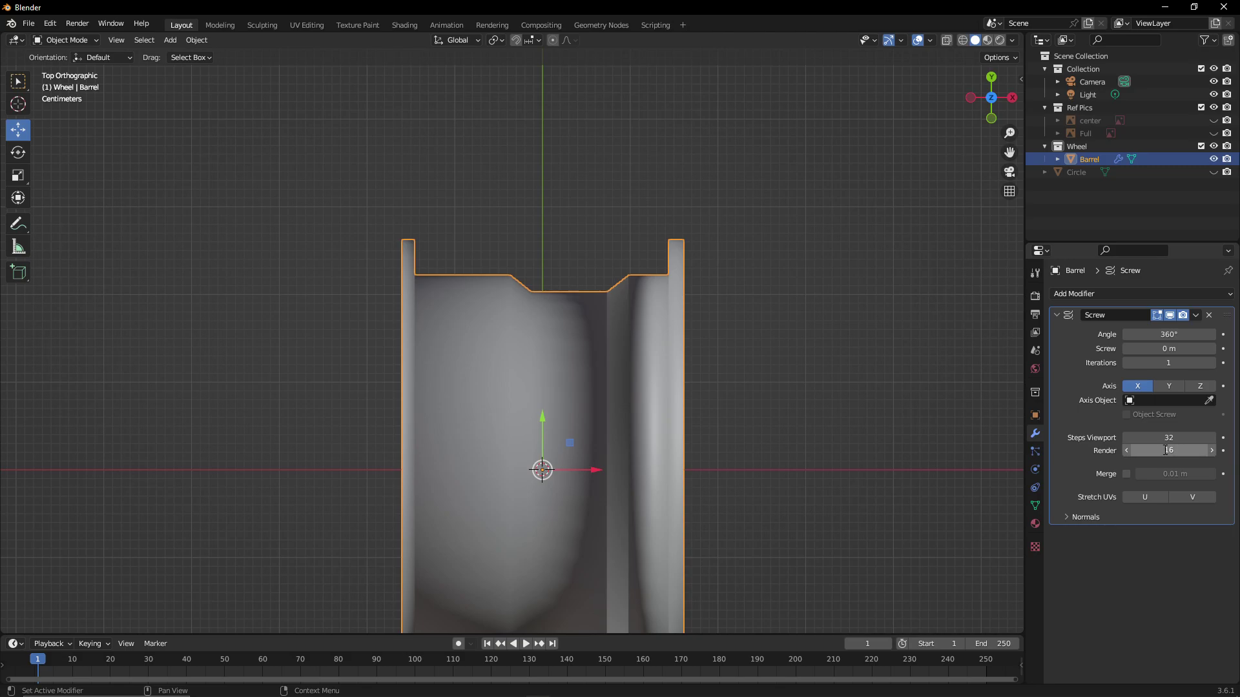
{"action": "double_click", "coordinate": [1166, 450]}
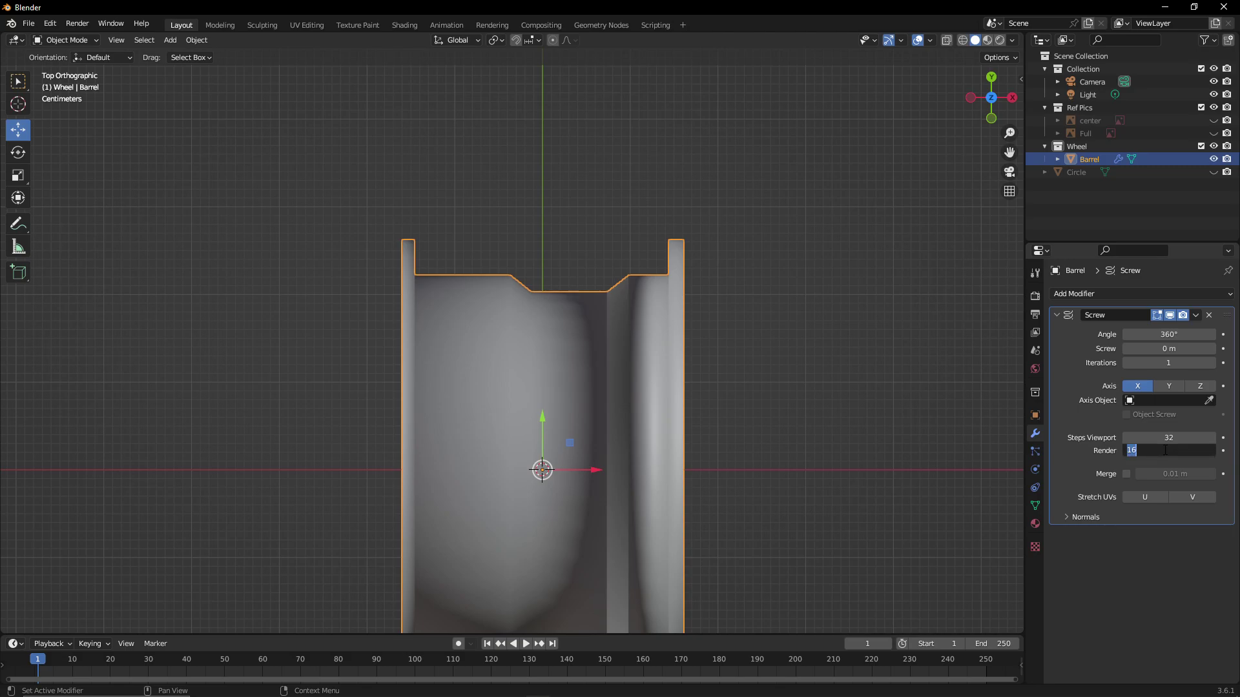
{"action": "type", "text": "32"}
{"action": "key", "text": "Return"}
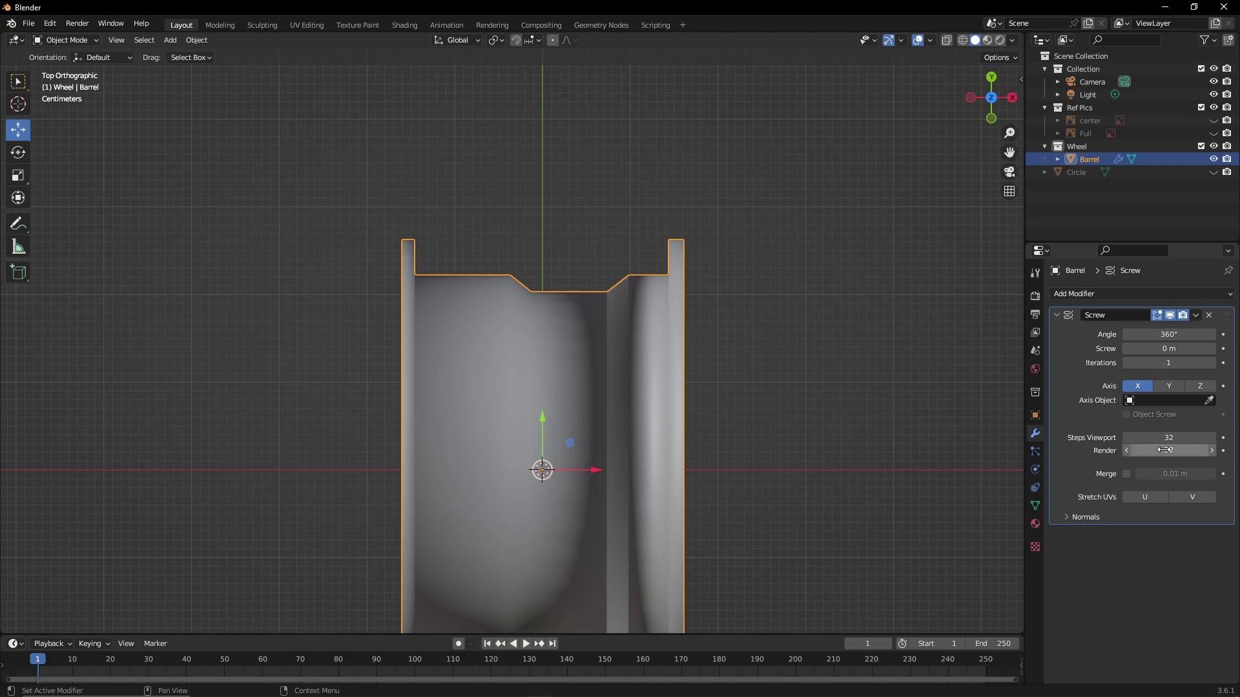
{"action": "middle_click_drag", "start_coordinate": [800, 498], "coordinate": [1017, 389]}
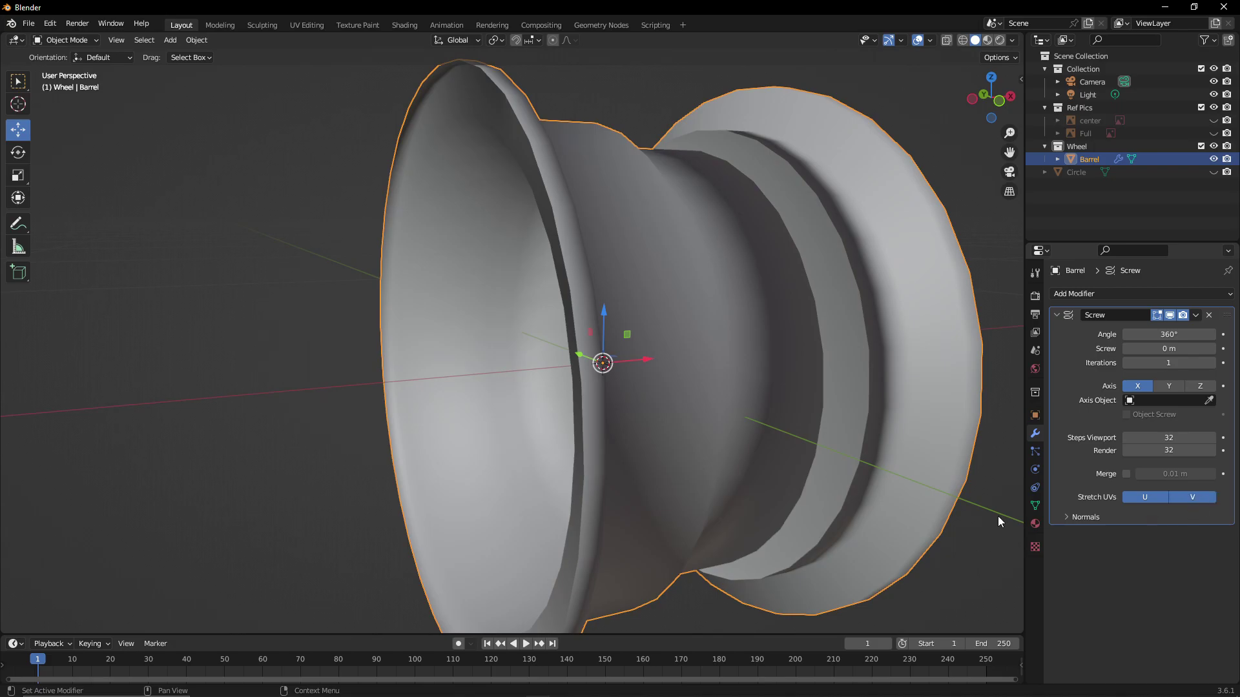
Apply the Barrel's Screw modifier, turning the revolved rim into real mesh geometry
{"action": "middle_click_drag", "start_coordinate": [932, 494], "coordinate": [775, 491]}
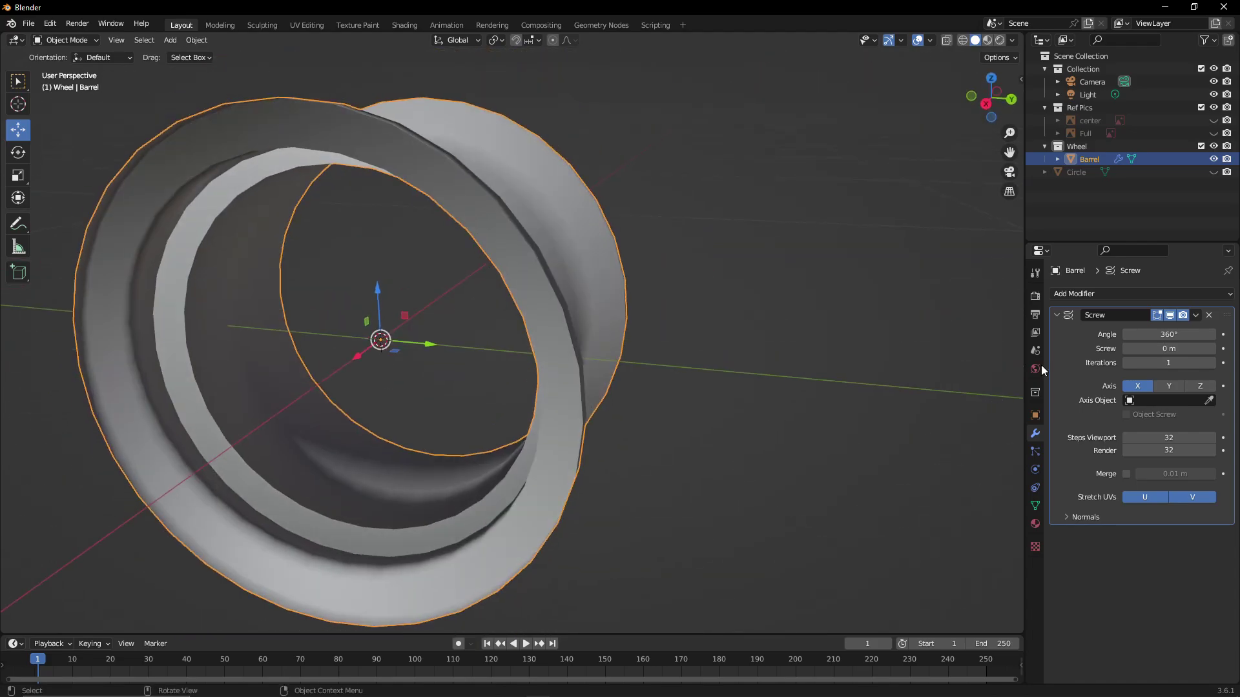
{"action": "left_click", "coordinate": [1195, 315]}
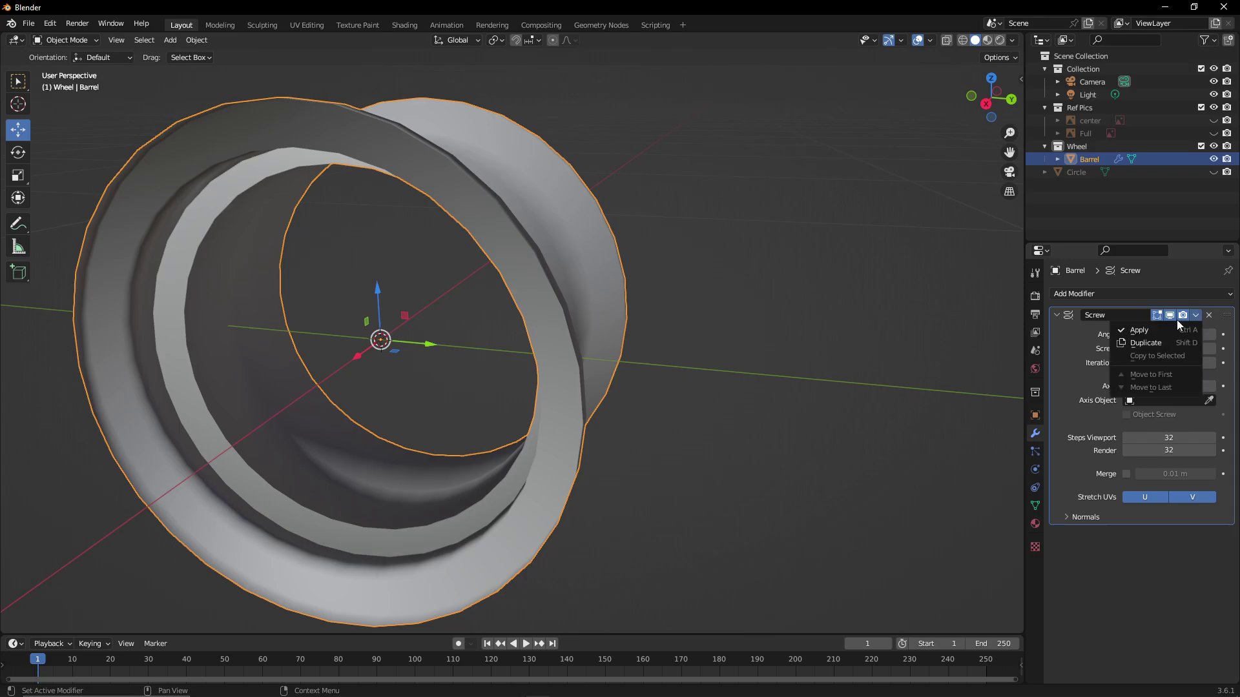
{"action": "left_click", "coordinate": [1144, 327]}
{"action": "scroll", "coordinate": [895, 296], "scroll_direction": "down", "scroll_amount": 3}
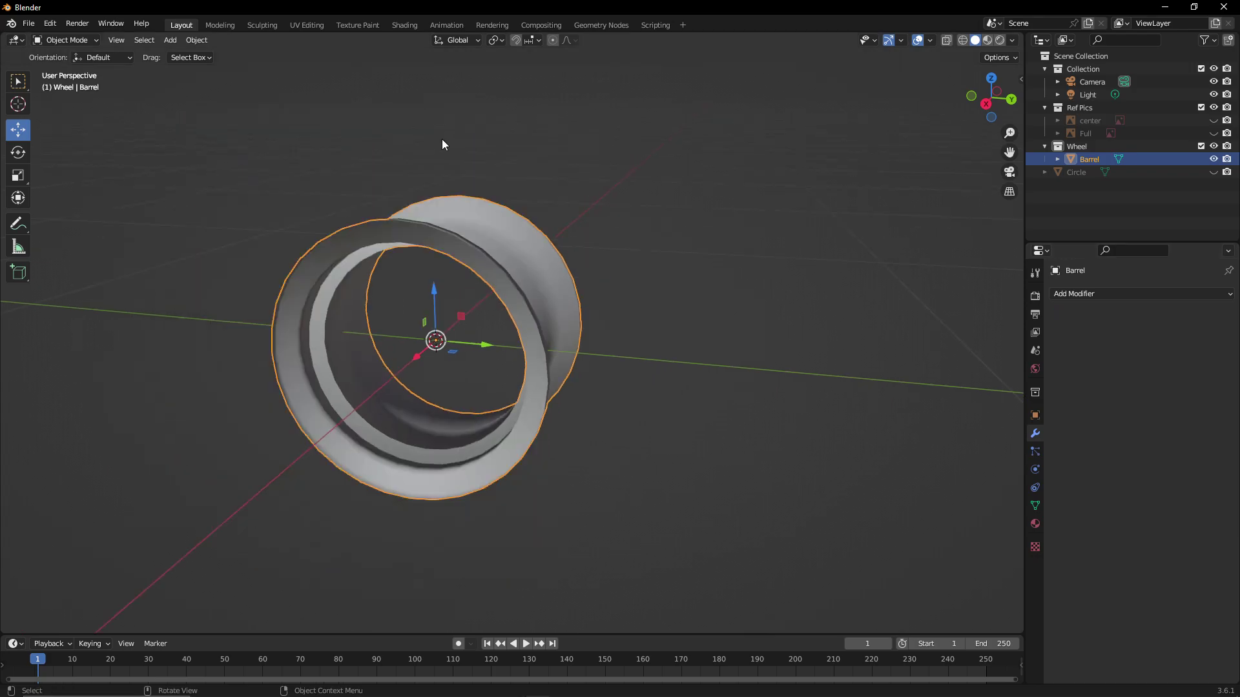
{"action": "left_click", "coordinate": [71, 44]}
In Edit Mode, show the Full reference image to compare with the barrel, then hide it
{"action": "left_click", "coordinate": [72, 66]}
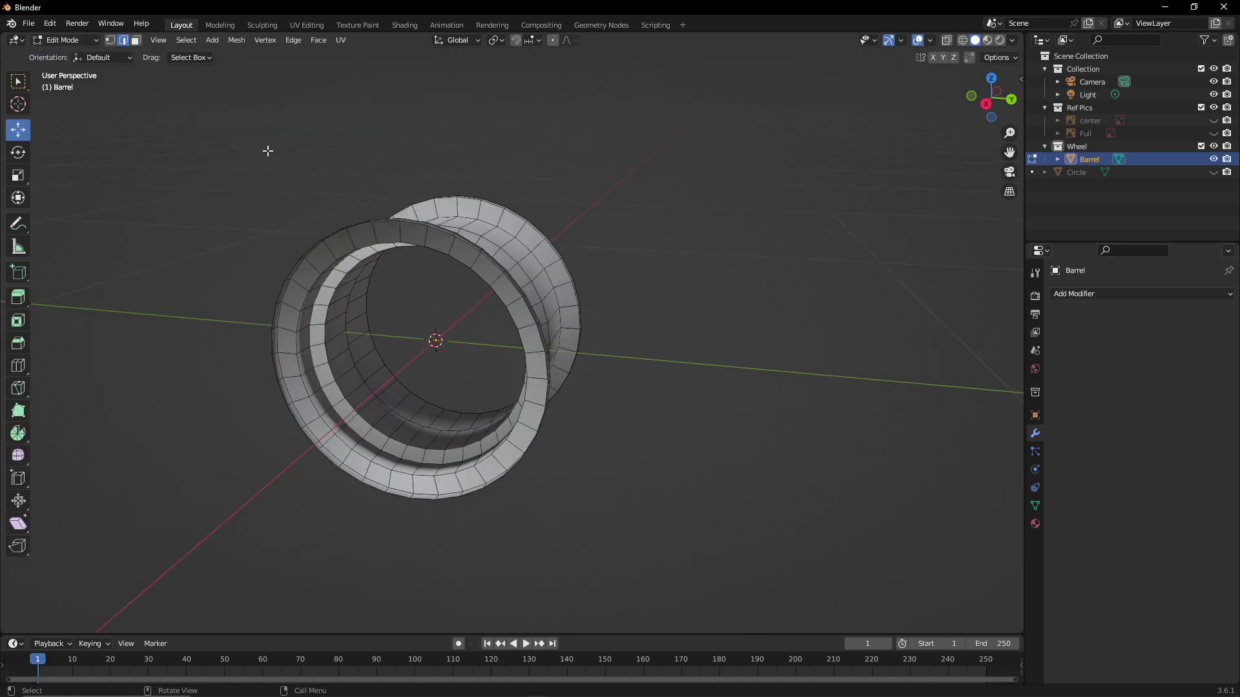
{"action": "middle_click_drag", "start_coordinate": [268, 150], "coordinate": [565, 207]}
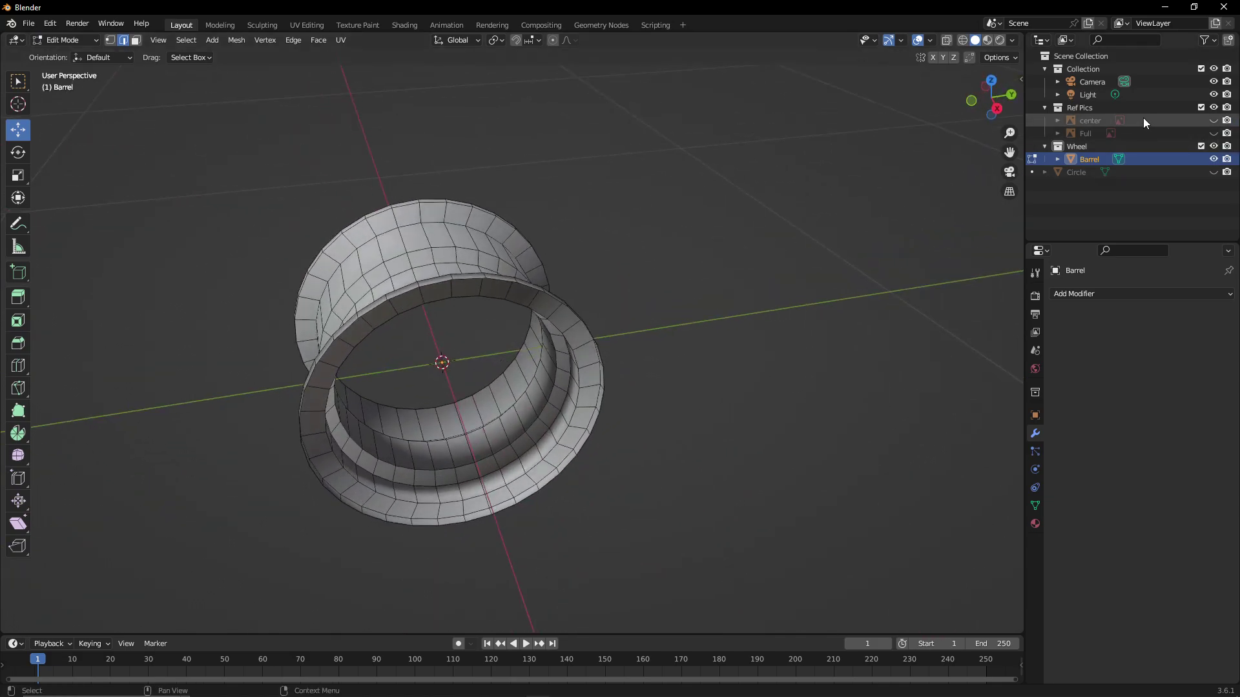
{"action": "left_click", "coordinate": [1213, 133]}
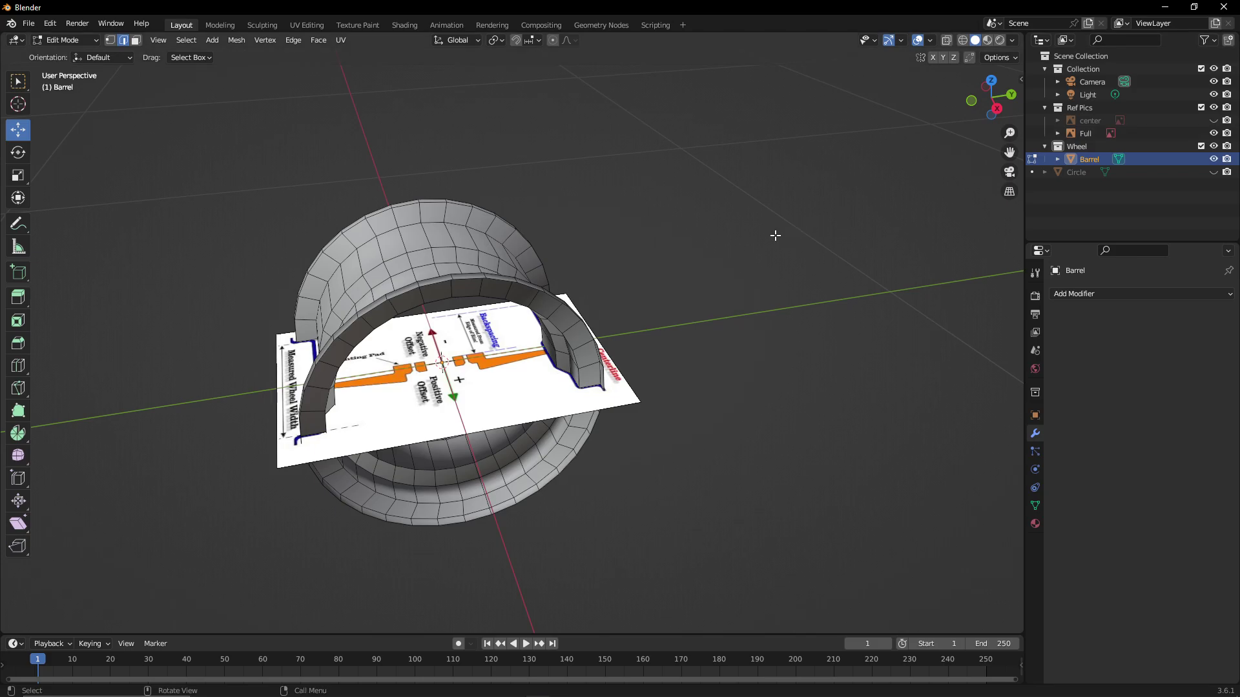
{"action": "middle_click_drag", "start_coordinate": [699, 256], "coordinate": [740, 399]}
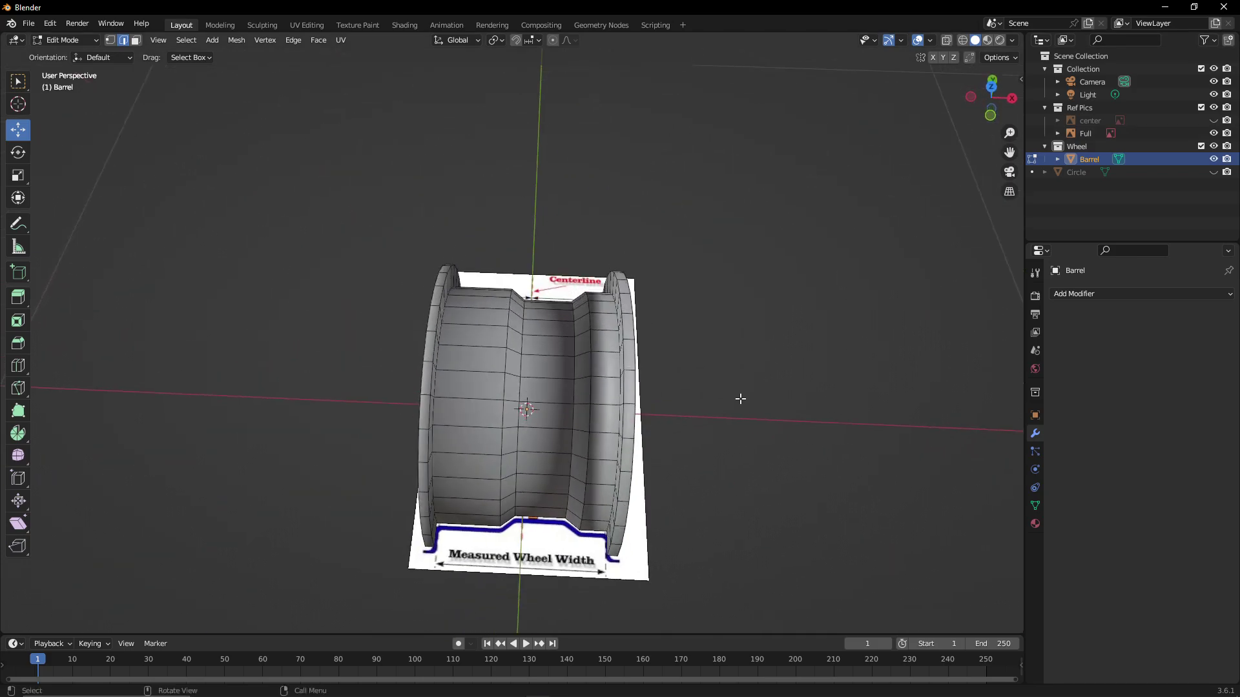
{"action": "scroll", "coordinate": [536, 521], "scroll_direction": "up", "scroll_amount": 2}
{"action": "scroll", "coordinate": [509, 610], "scroll_direction": "down", "scroll_amount": 1}
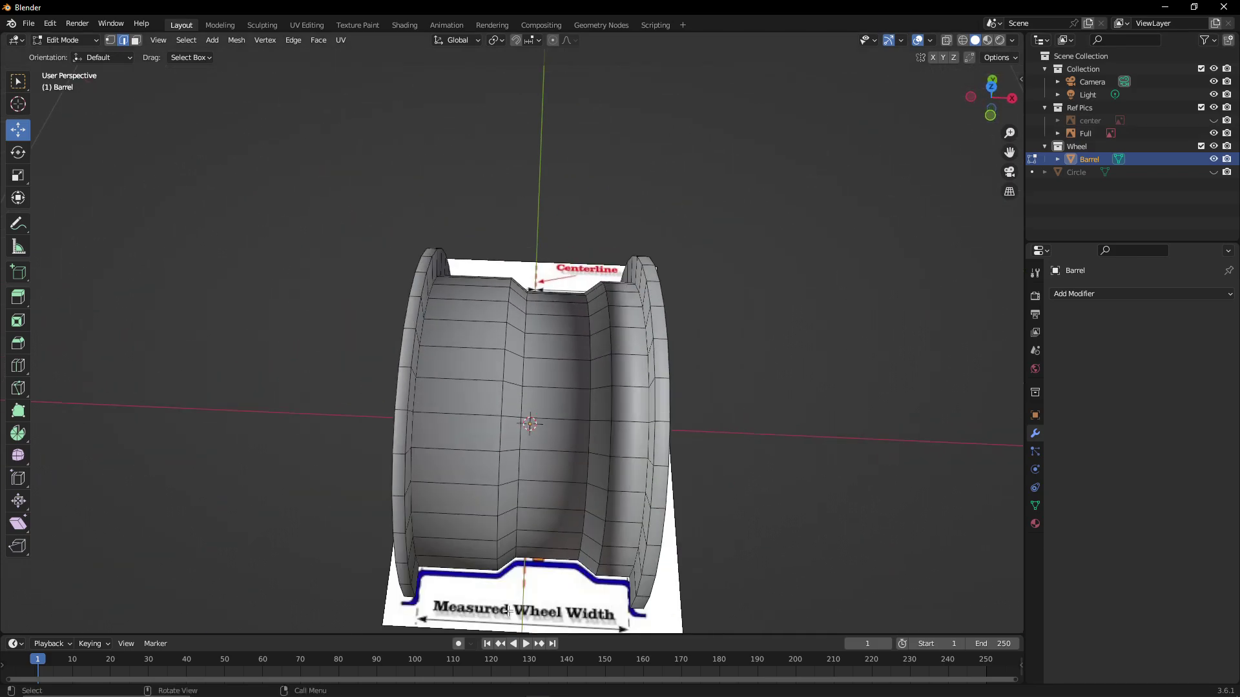
{"action": "middle_click_drag", "start_coordinate": [509, 610], "coordinate": [938, 428]}
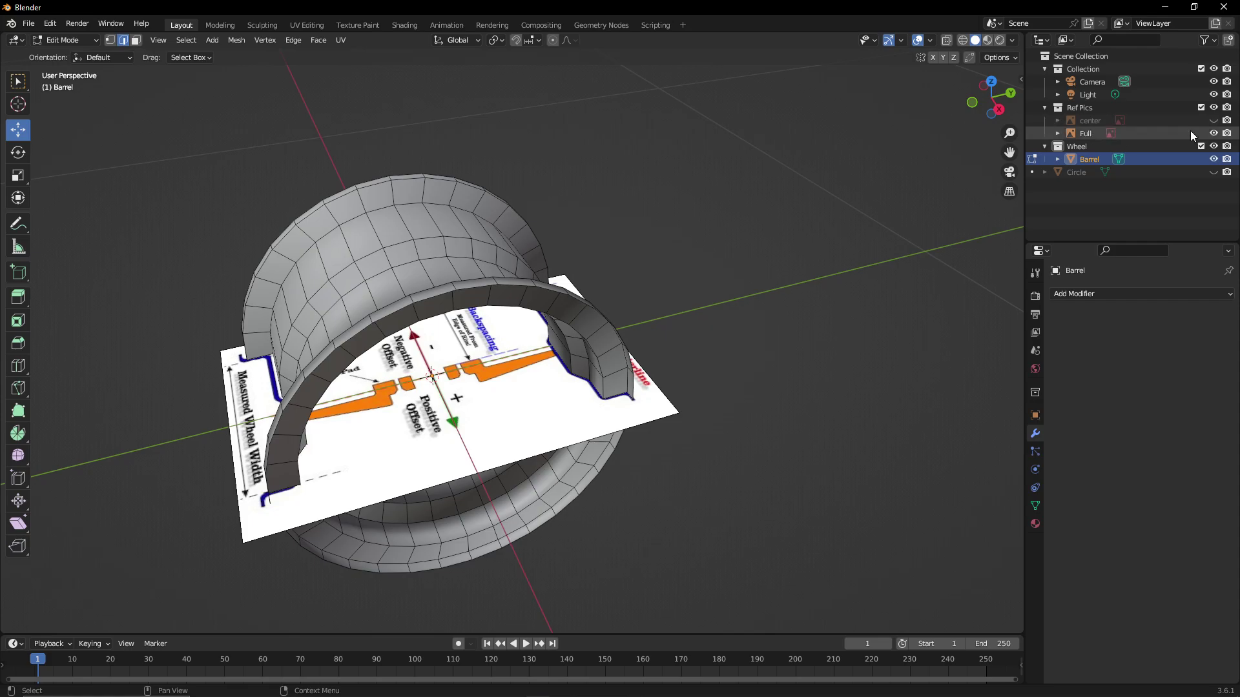
{"action": "left_click", "coordinate": [1214, 133]}
Show the center reference image and select it, undoing an accidental move
{"action": "left_click", "coordinate": [1214, 121]}
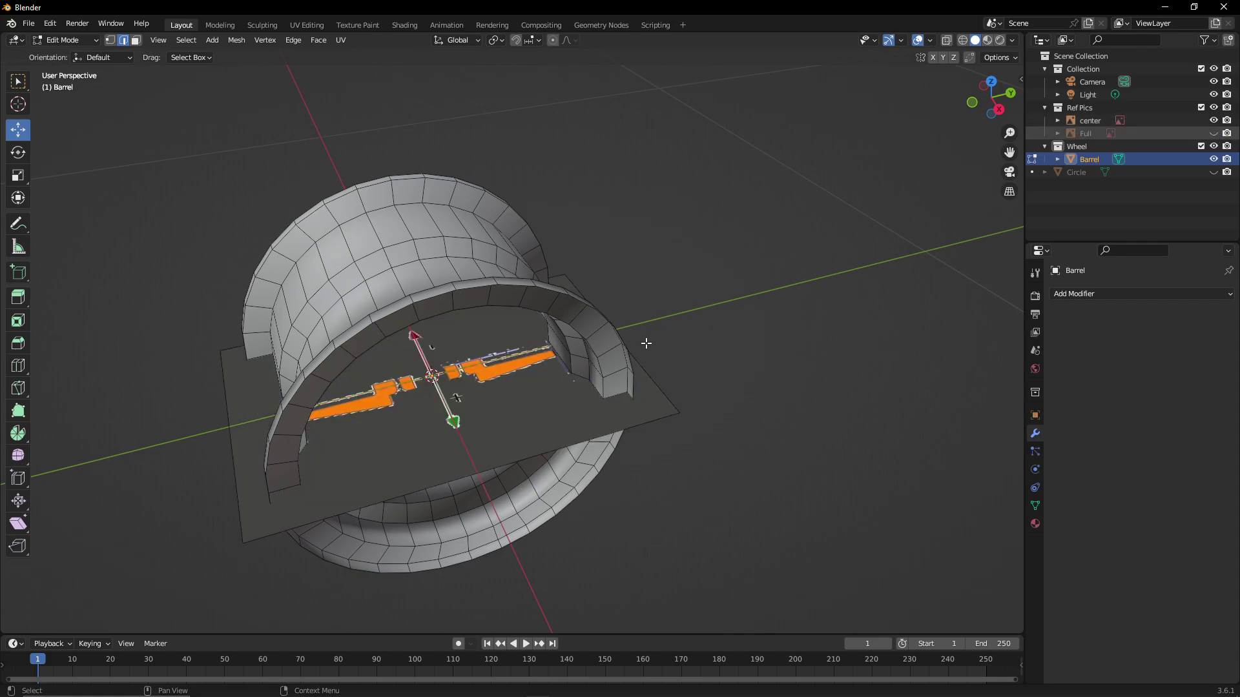
{"action": "scroll", "coordinate": [318, 476], "scroll_direction": "up", "scroll_amount": 1}
{"action": "scroll", "coordinate": [318, 476], "scroll_direction": "up", "scroll_amount": 2}
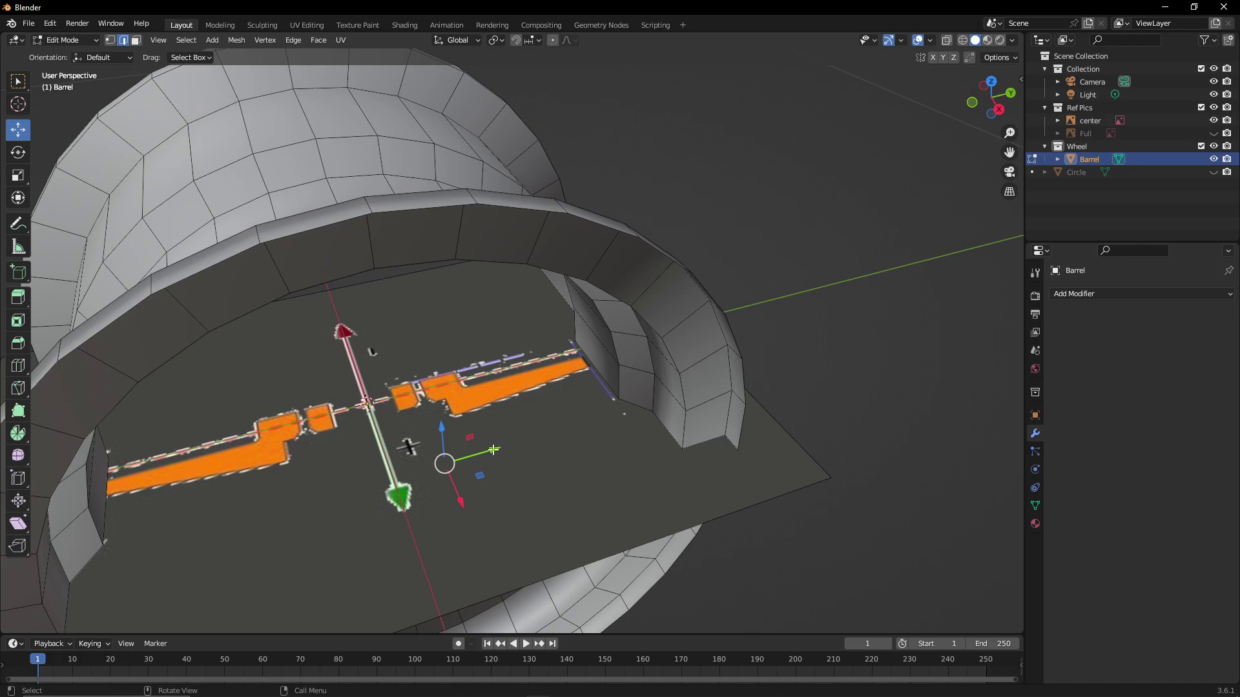
{"action": "left_click_drag", "start_coordinate": [493, 448], "coordinate": [504, 448]}
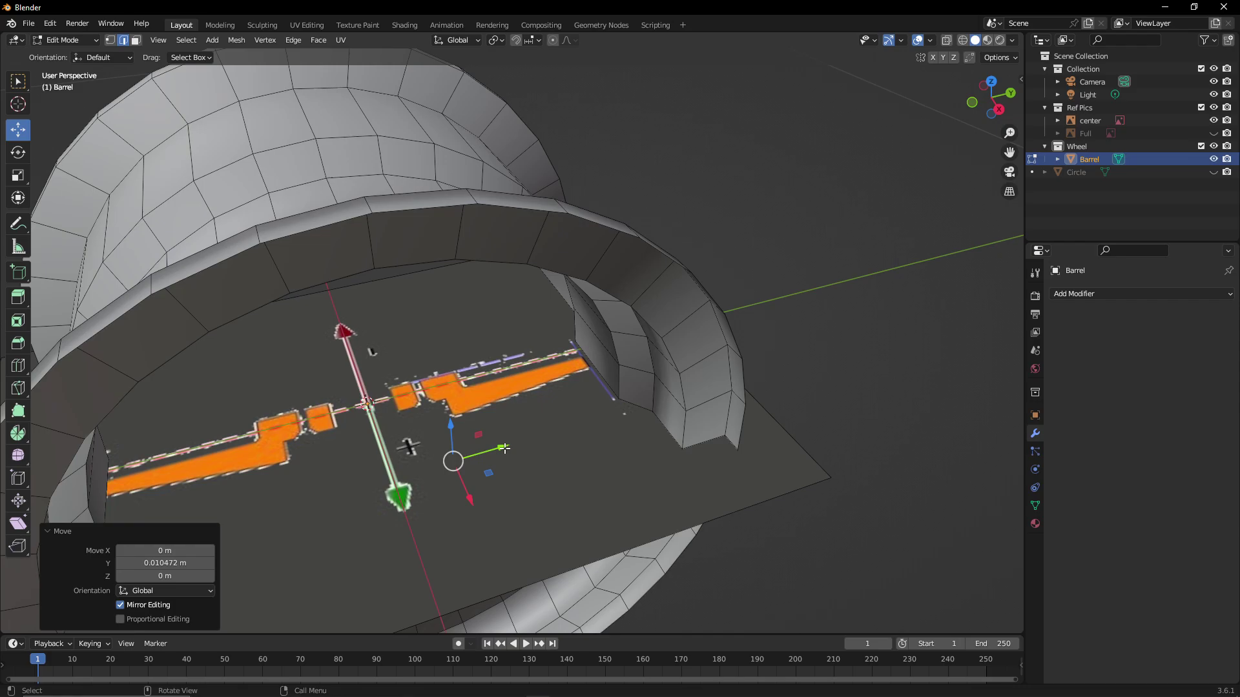
{"action": "key", "text": "ctrl+z"}
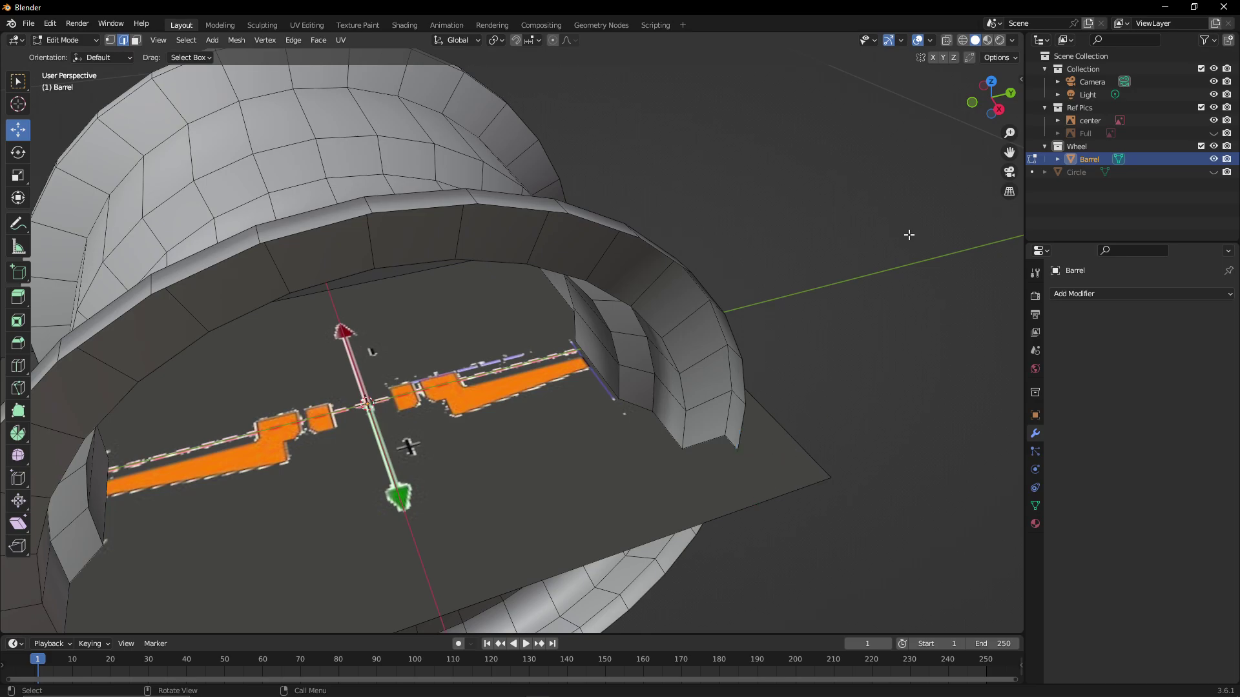
{"action": "left_click", "coordinate": [1085, 122]}
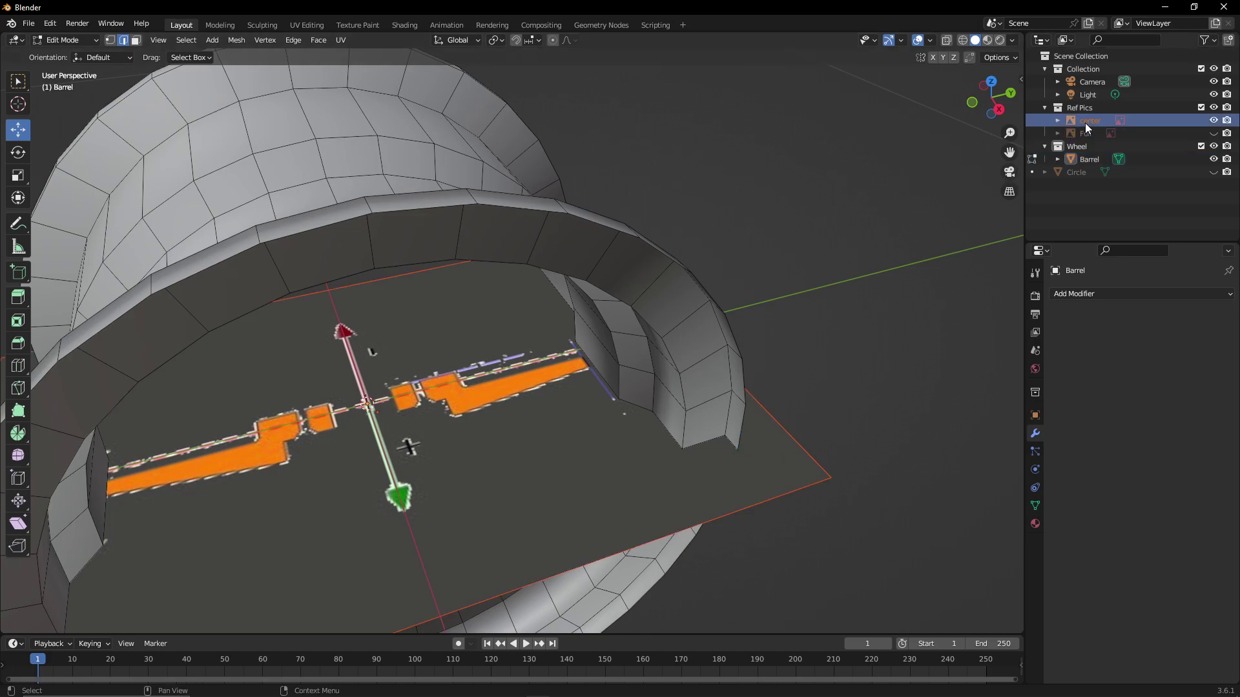
{"action": "right_click", "coordinate": [693, 450], "text": "ctrl"}
In Object Mode, nudge the center image along Y to 0.009269 m and hide Barrel
{"action": "key", "text": "Tab"}
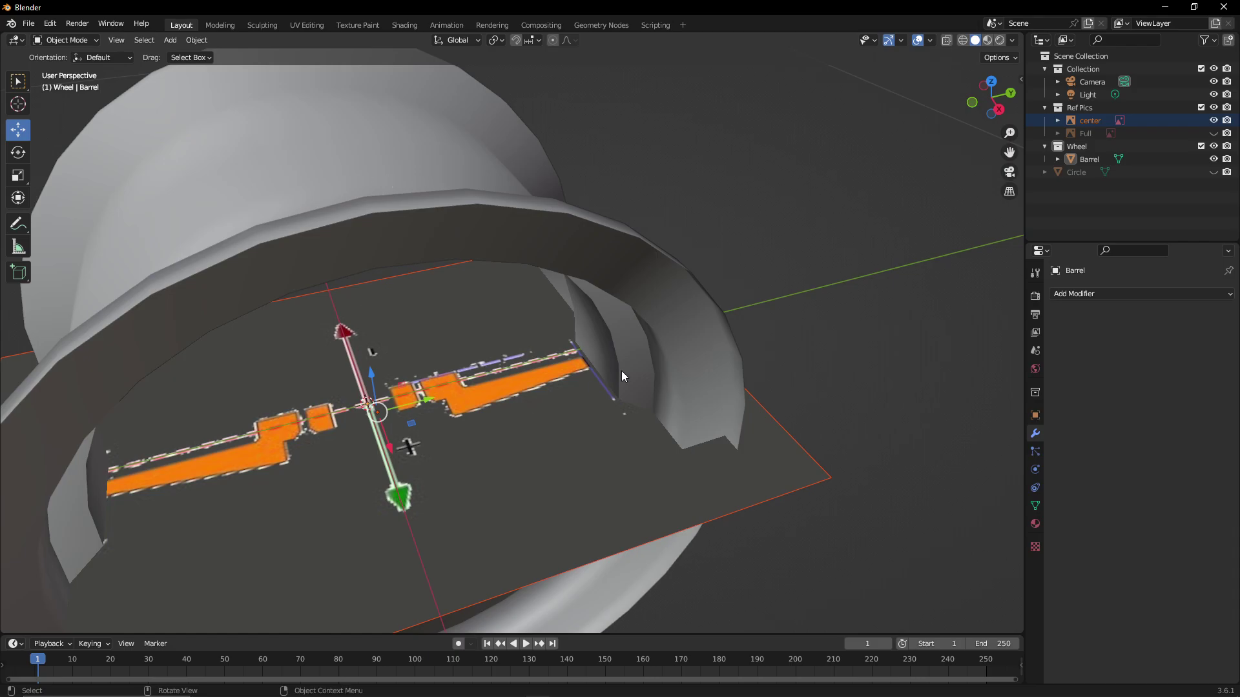
{"action": "left_click", "coordinate": [819, 271]}
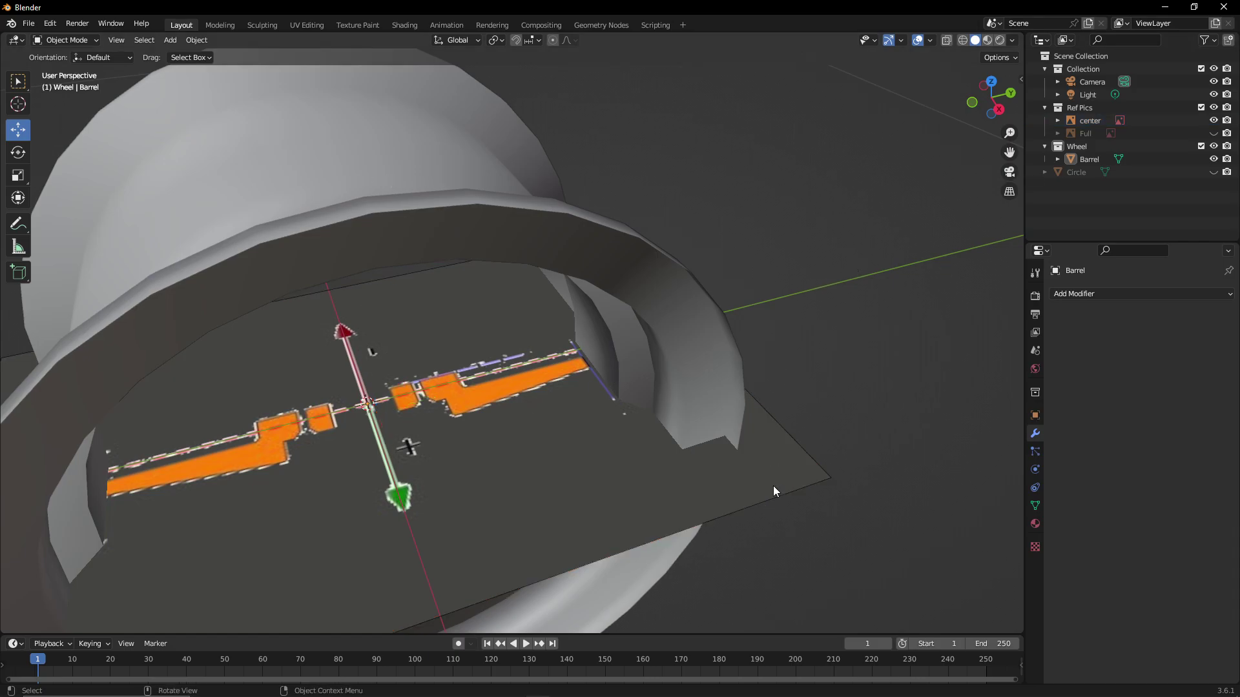
{"action": "left_click", "coordinate": [799, 463]}
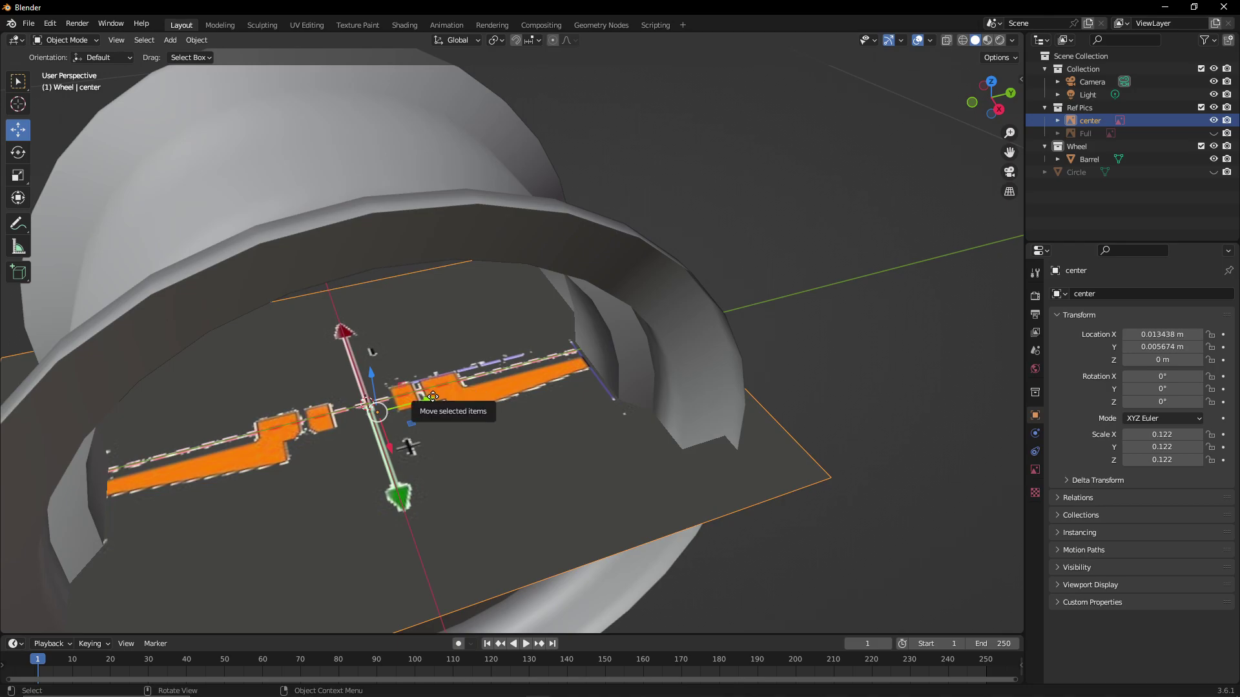
{"action": "left_click_drag", "start_coordinate": [432, 403], "coordinate": [437, 395]}
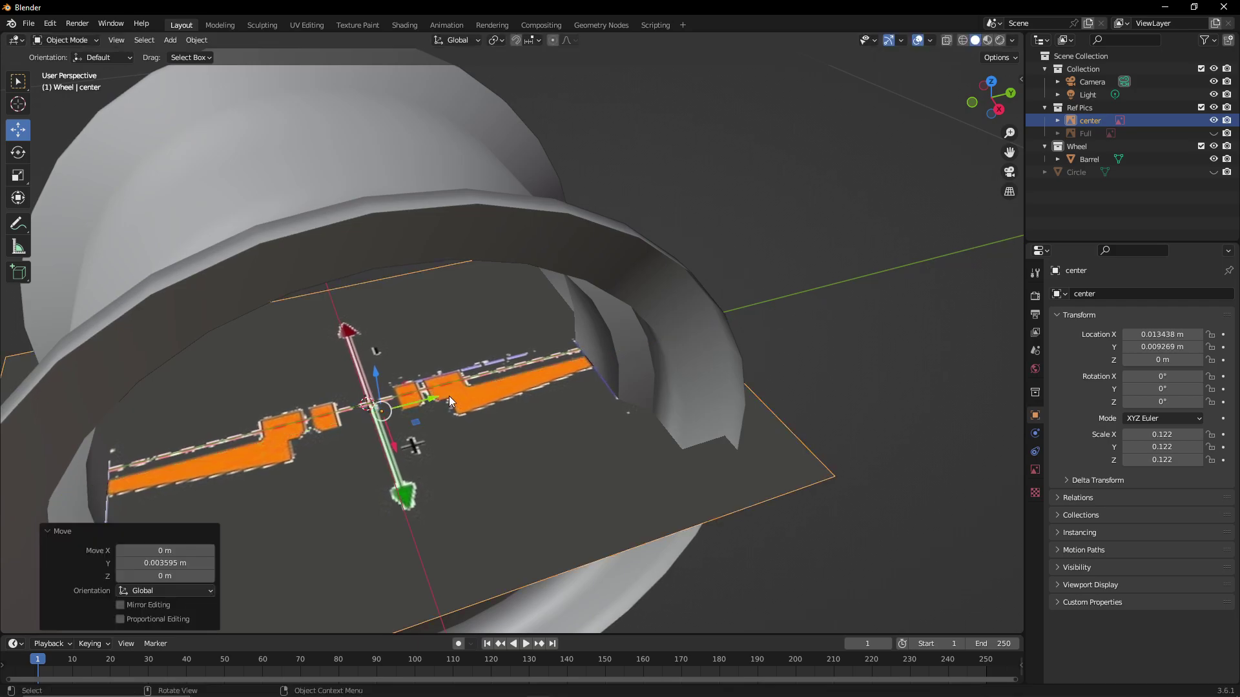
{"action": "left_click", "coordinate": [1214, 158]}
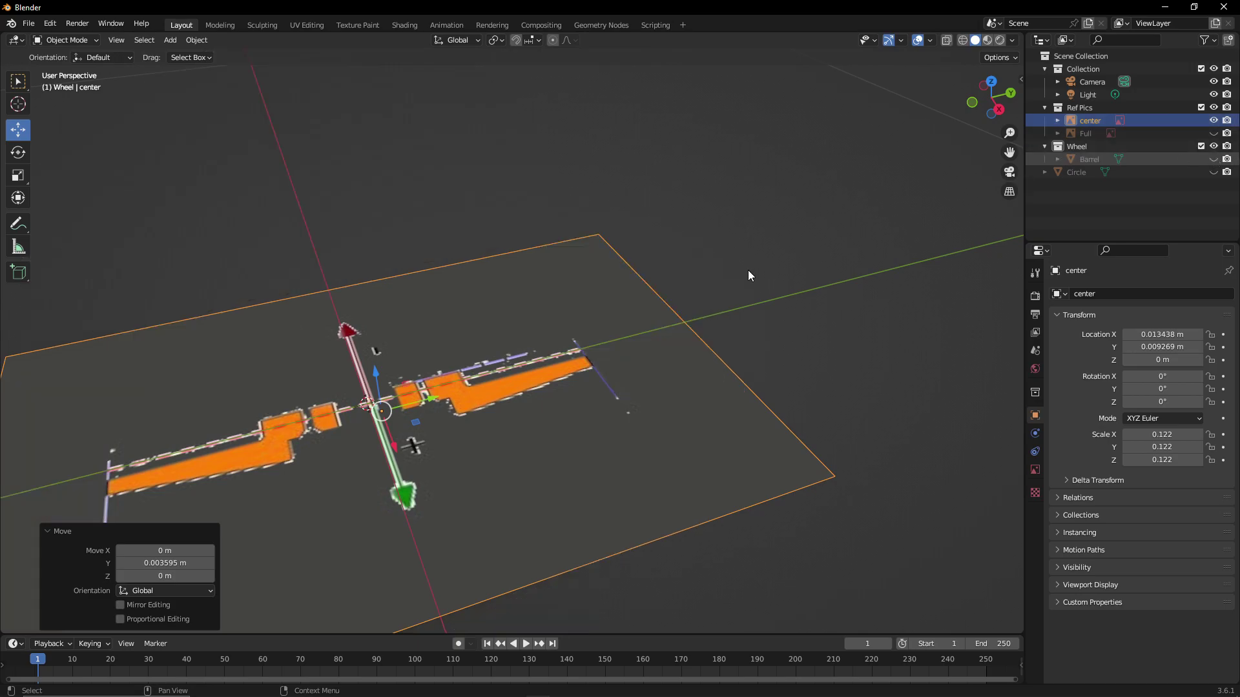
View the center reference image from the top, zoomed in, with the Add menu open
{"action": "key", "text": "KP_7"}
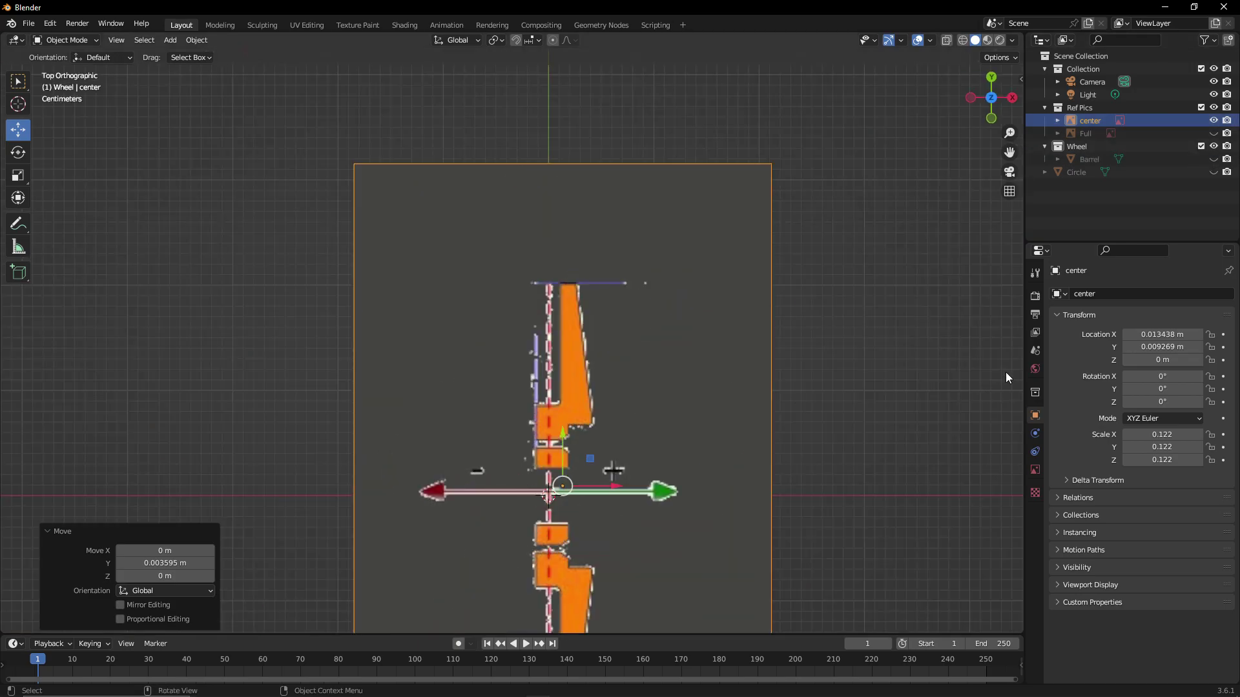
{"action": "left_click_drag", "start_coordinate": [1009, 153], "coordinate": [990, 107]}
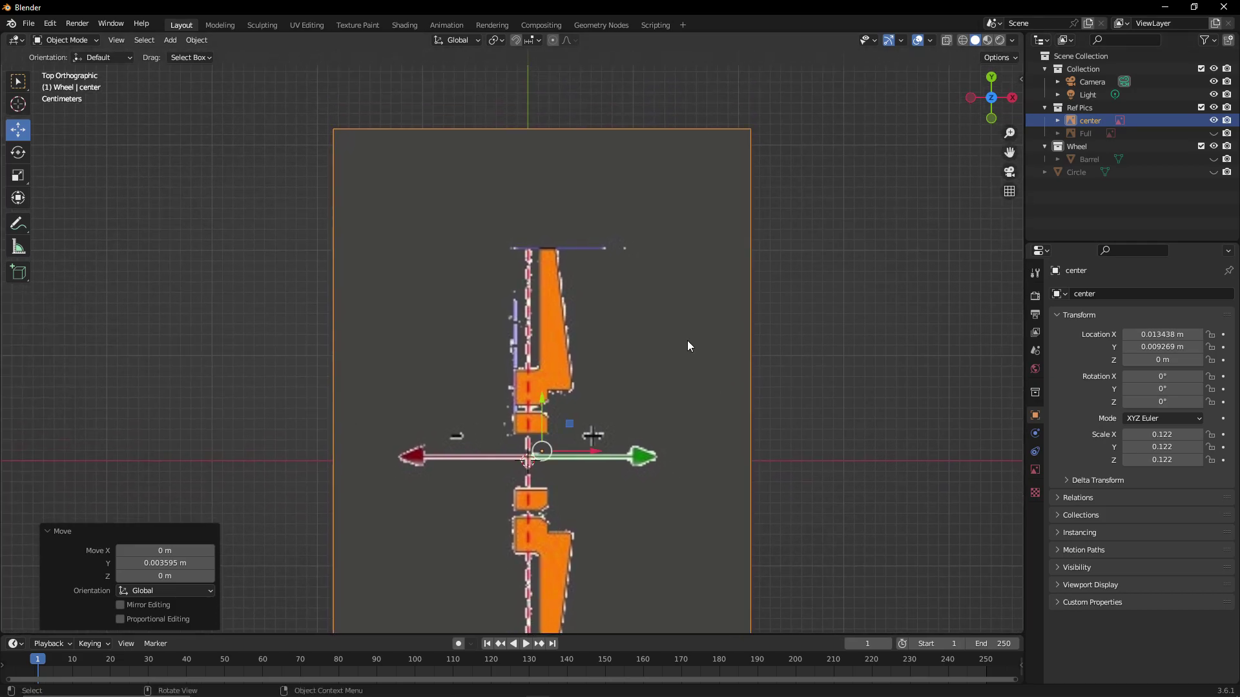
{"action": "scroll", "coordinate": [676, 254], "scroll_direction": "up", "scroll_amount": 5}
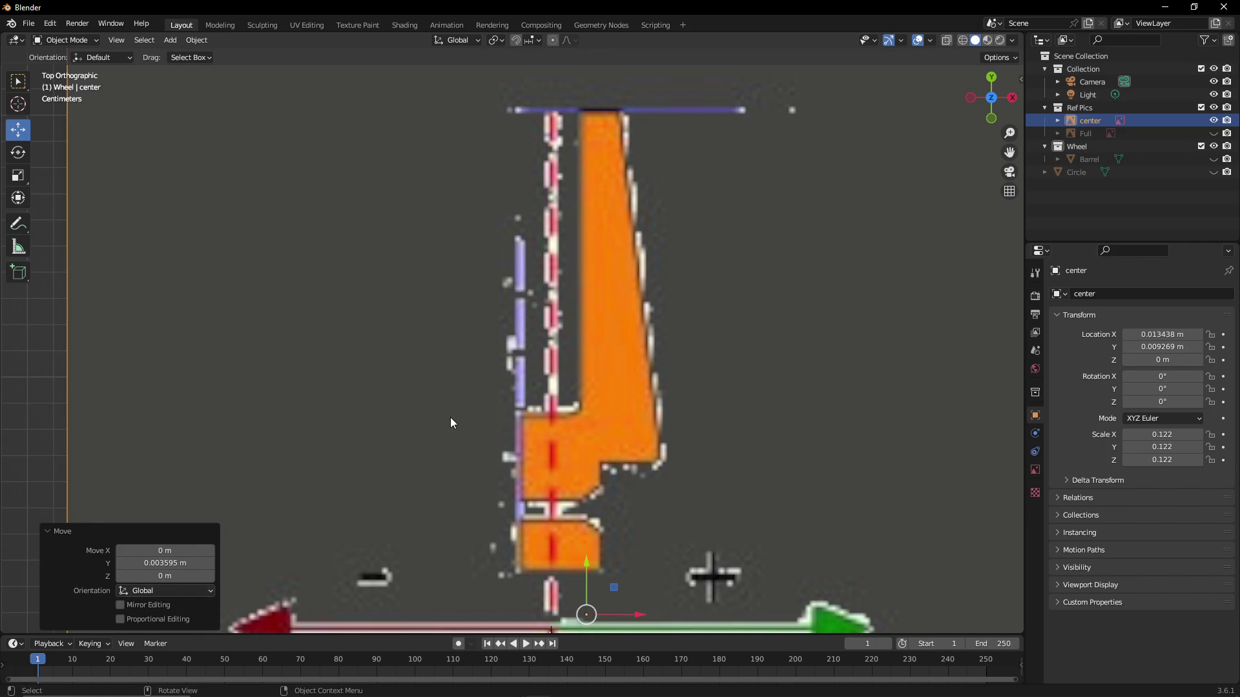
{"action": "key", "text": "shift+a"}
Add a cube and merge all its vertices at center into one point
{"action": "mouse_move", "coordinate": [452, 418]}
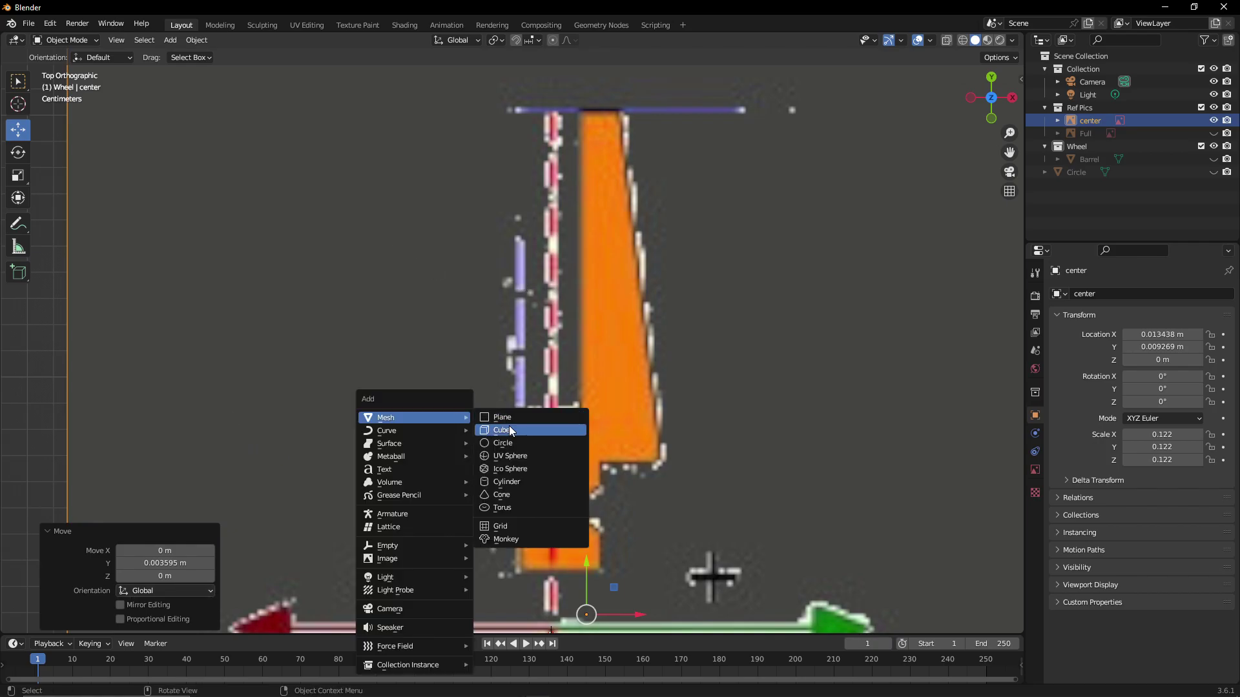
{"action": "left_click", "coordinate": [510, 428]}
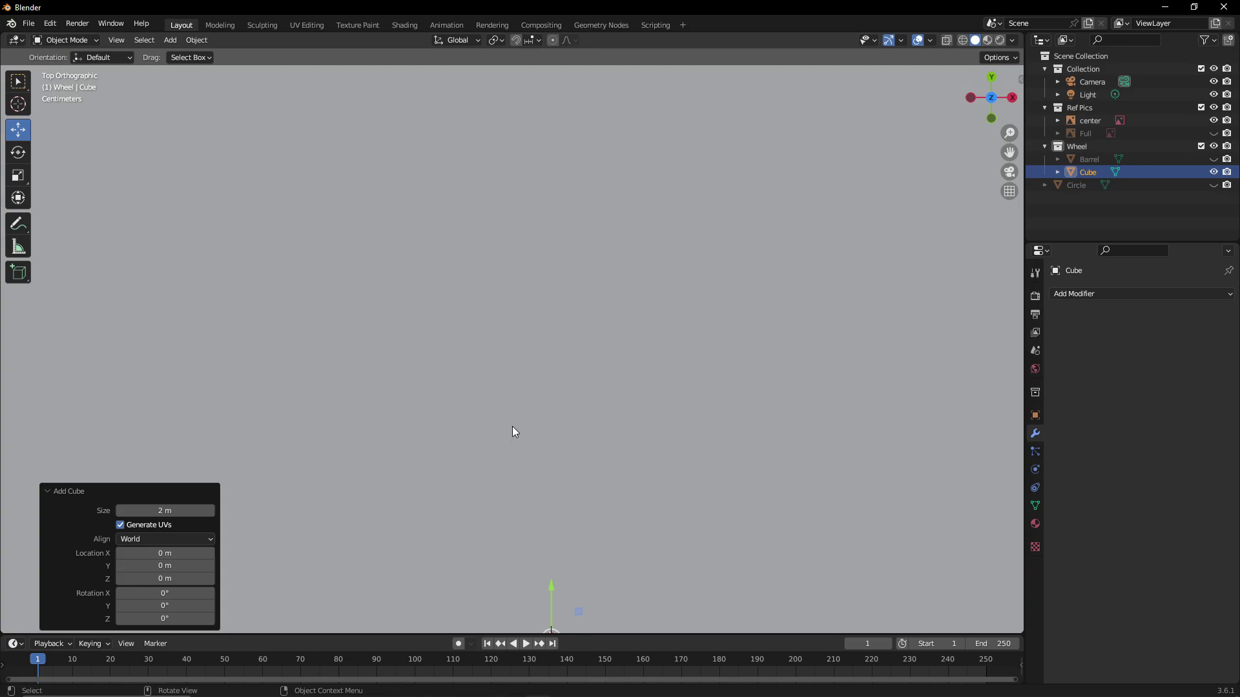
{"action": "key", "text": "Tab"}
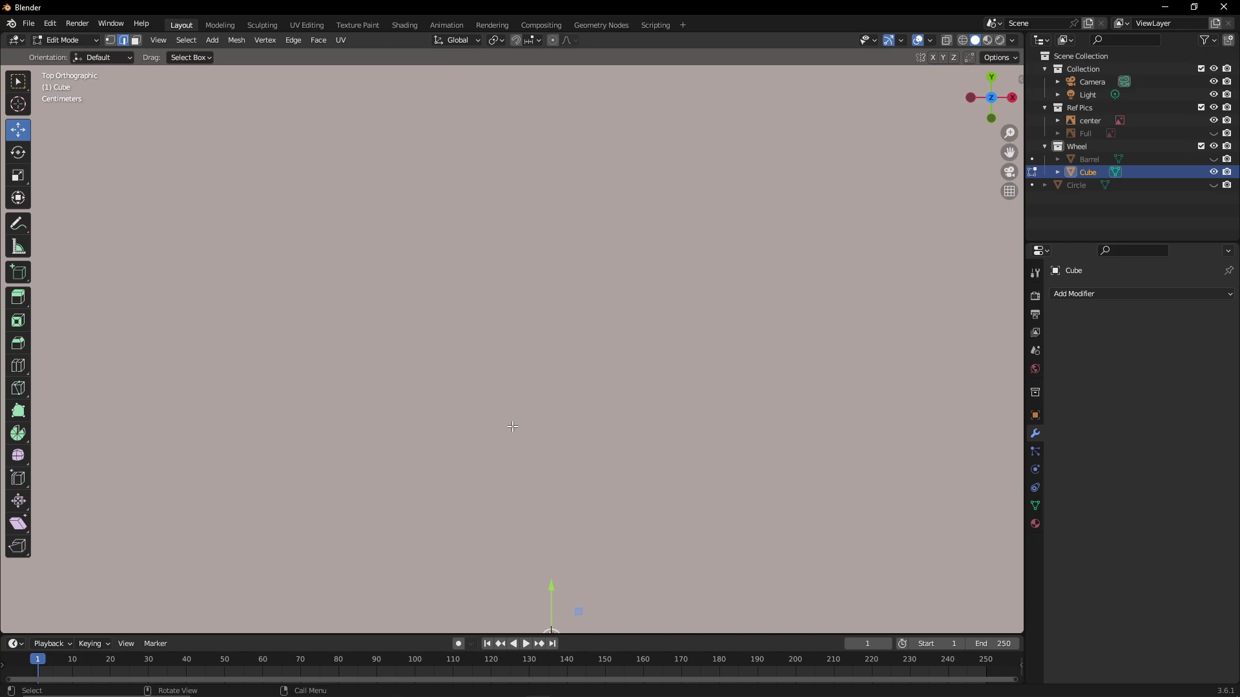
{"action": "key", "text": "m"}
{"action": "left_click", "coordinate": [513, 426]}
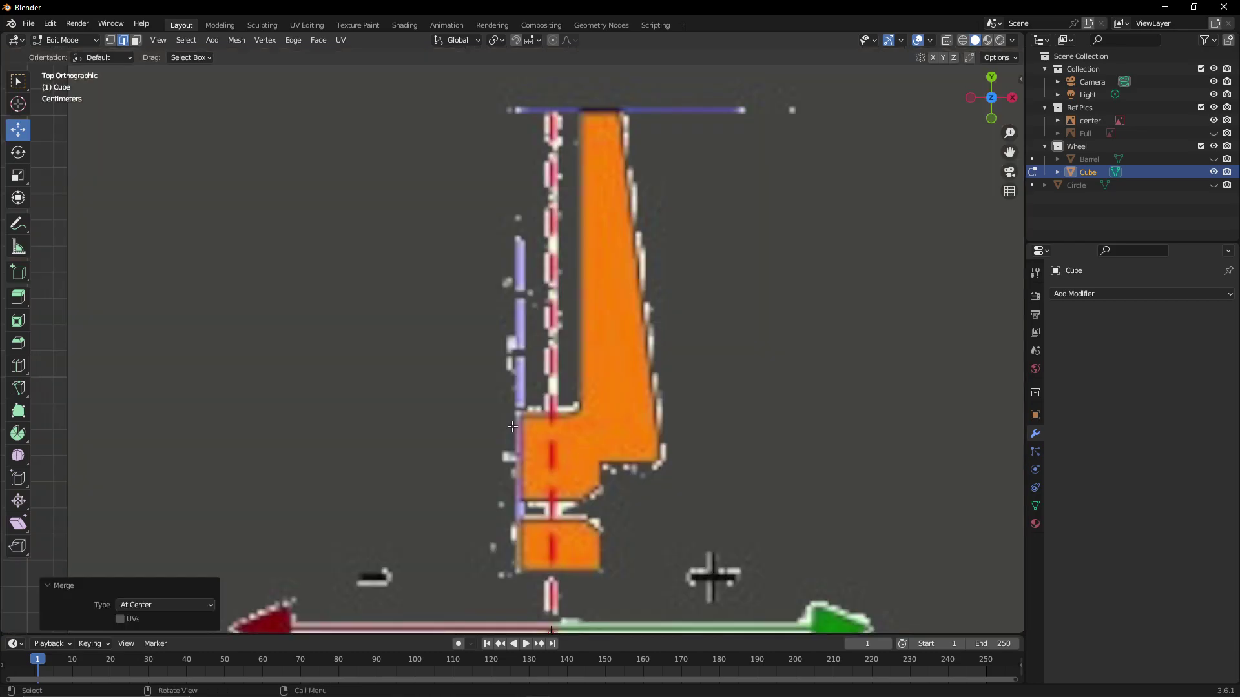
{"action": "scroll", "coordinate": [515, 423], "scroll_direction": "down", "scroll_amount": 3}
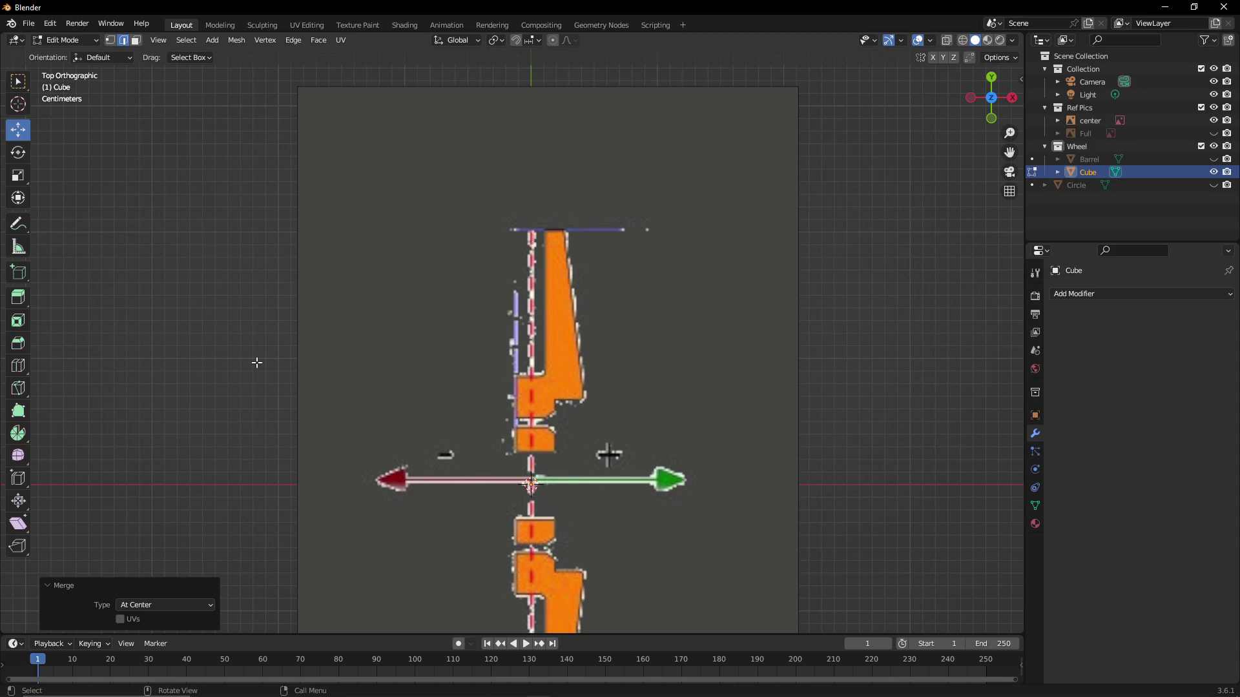
{"action": "left_click", "coordinate": [961, 320]}
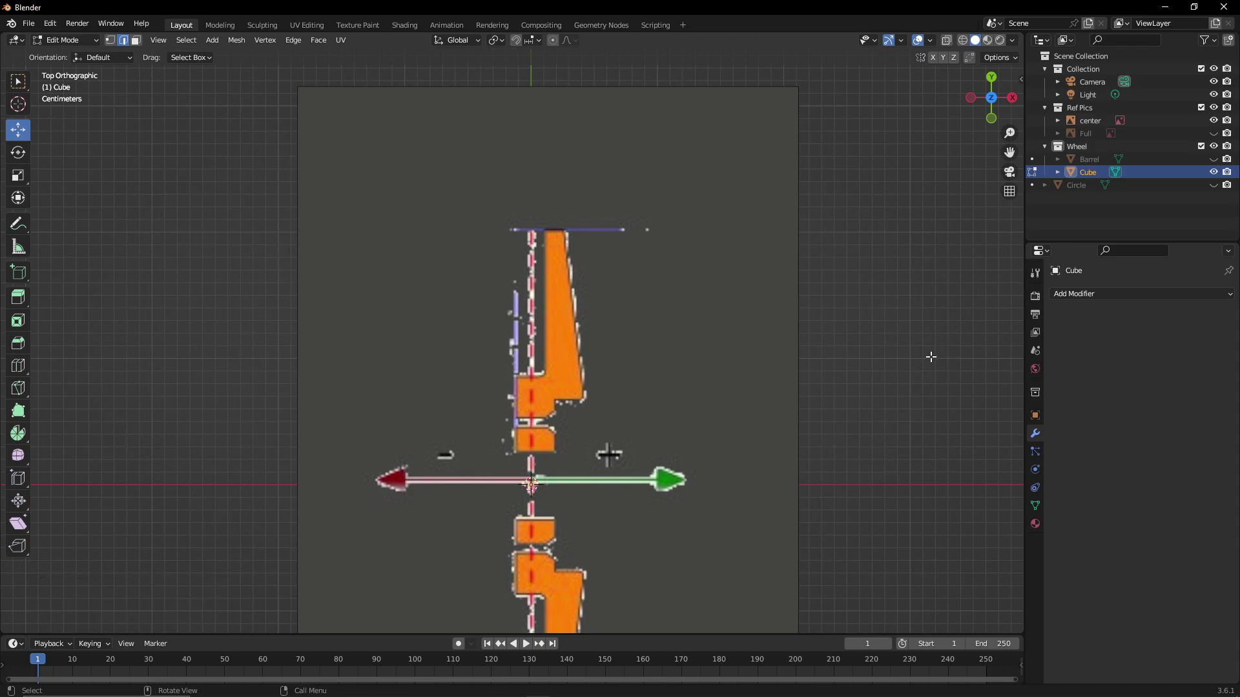
Rename the cube object to 'Center' and return to Object Mode
{"action": "double_click", "coordinate": [1093, 172]}
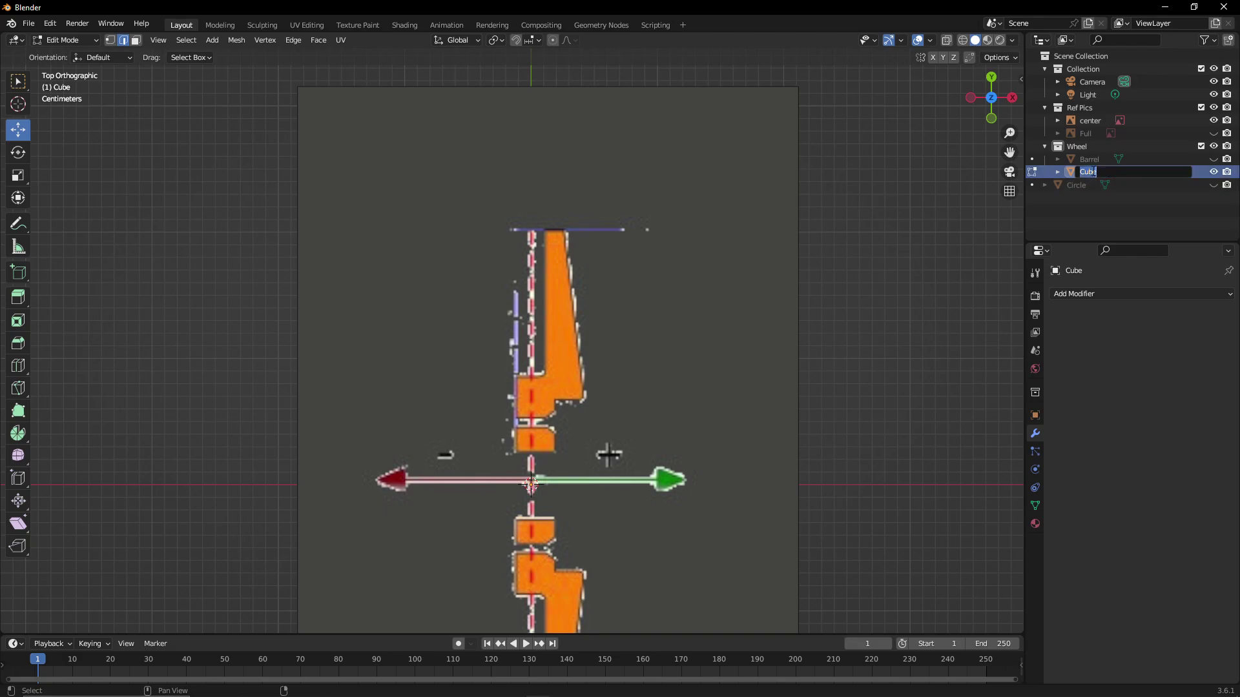
{"action": "type", "text": "Center"}
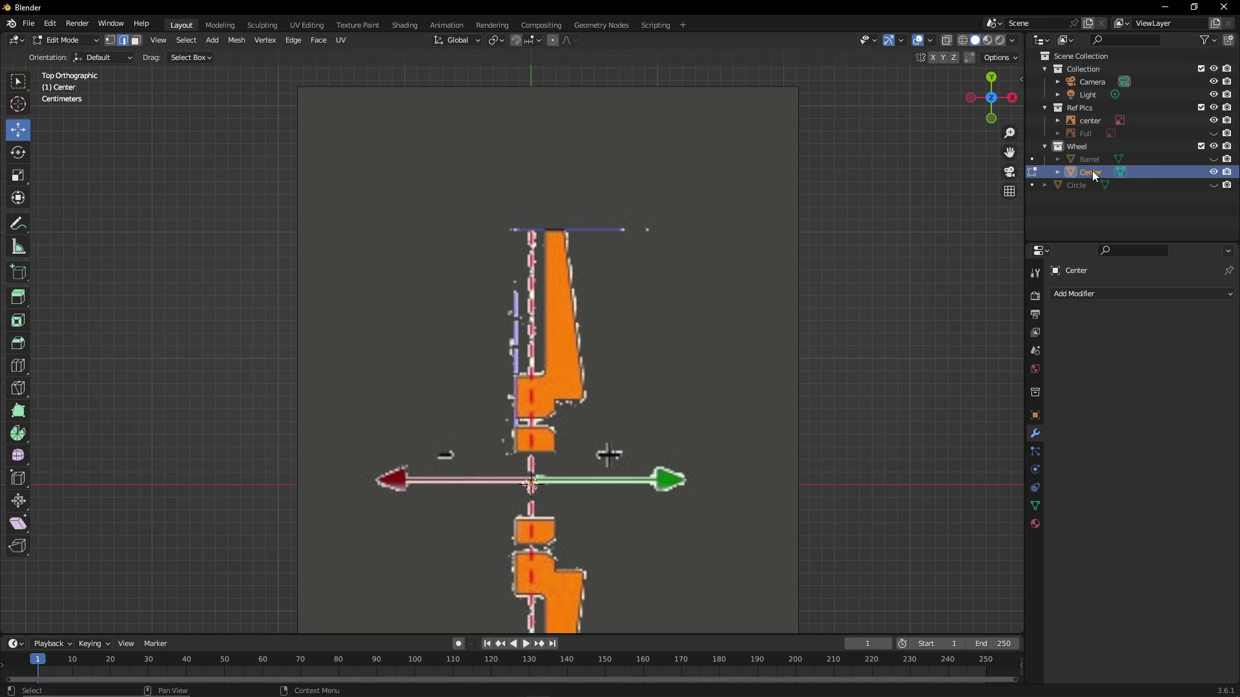
{"action": "key", "text": "Return"}
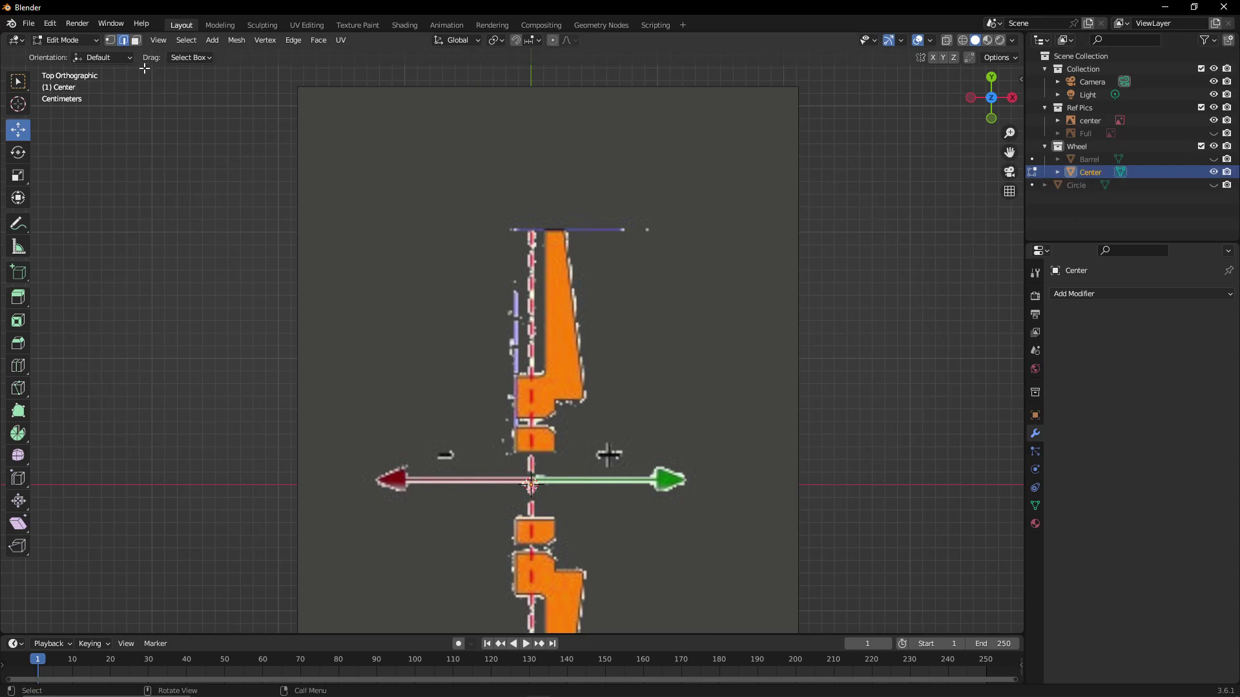
{"action": "left_click", "coordinate": [67, 40]}
{"action": "left_click", "coordinate": [68, 52]}
Switch the Center mesh back into Edit Mode and inspect it in perspective
{"action": "middle_click_drag", "start_coordinate": [195, 237], "coordinate": [198, 191]}
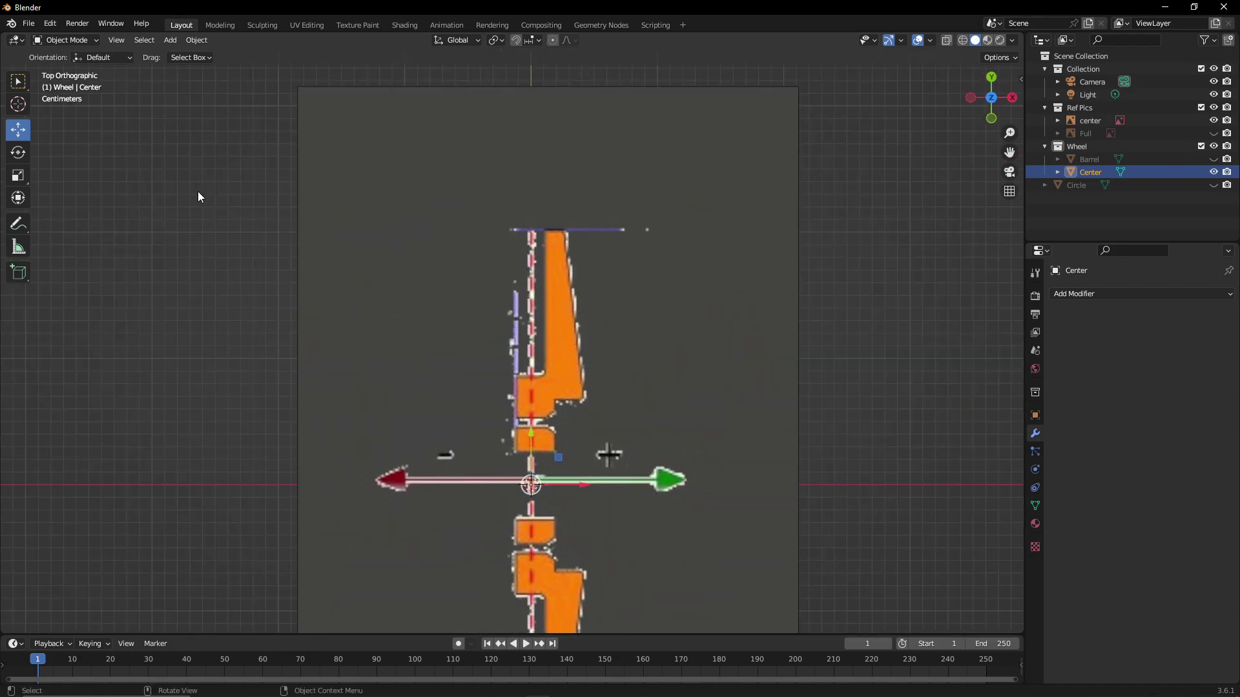
{"action": "left_click", "coordinate": [67, 40]}
{"action": "left_click", "coordinate": [76, 40]}
{"action": "left_click", "coordinate": [64, 65]}
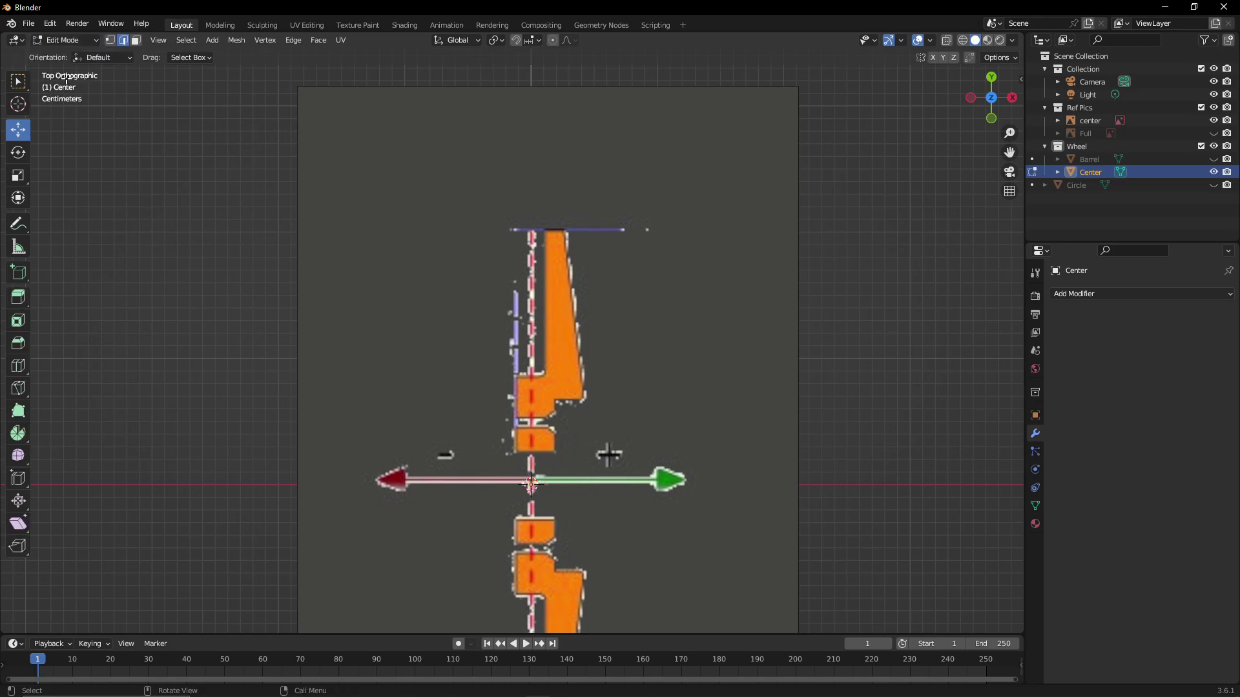
{"action": "scroll", "coordinate": [604, 502], "scroll_direction": "up", "scroll_amount": 3}
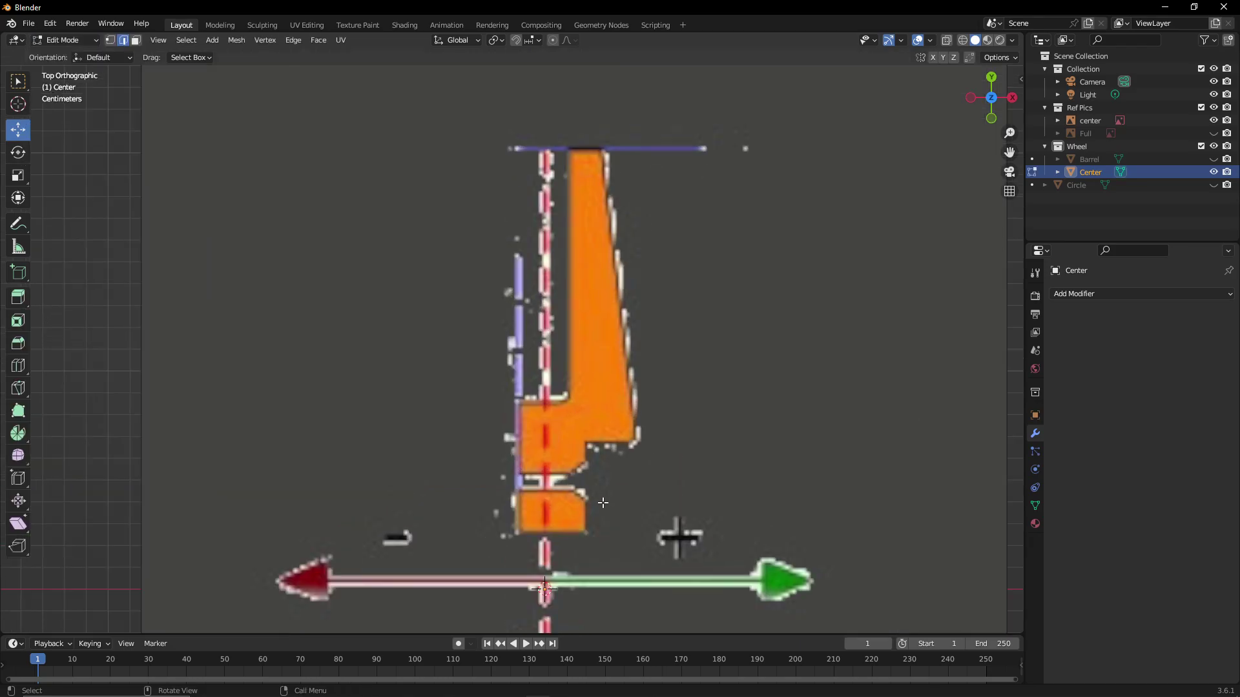
{"action": "mouse_move", "coordinate": [604, 502]}
{"action": "middle_mouse_down"}
{"action": "mouse_move", "coordinate": [597, 479]}
{"action": "mouse_move", "coordinate": [604, 507]}
{"action": "middle_mouse_up"}
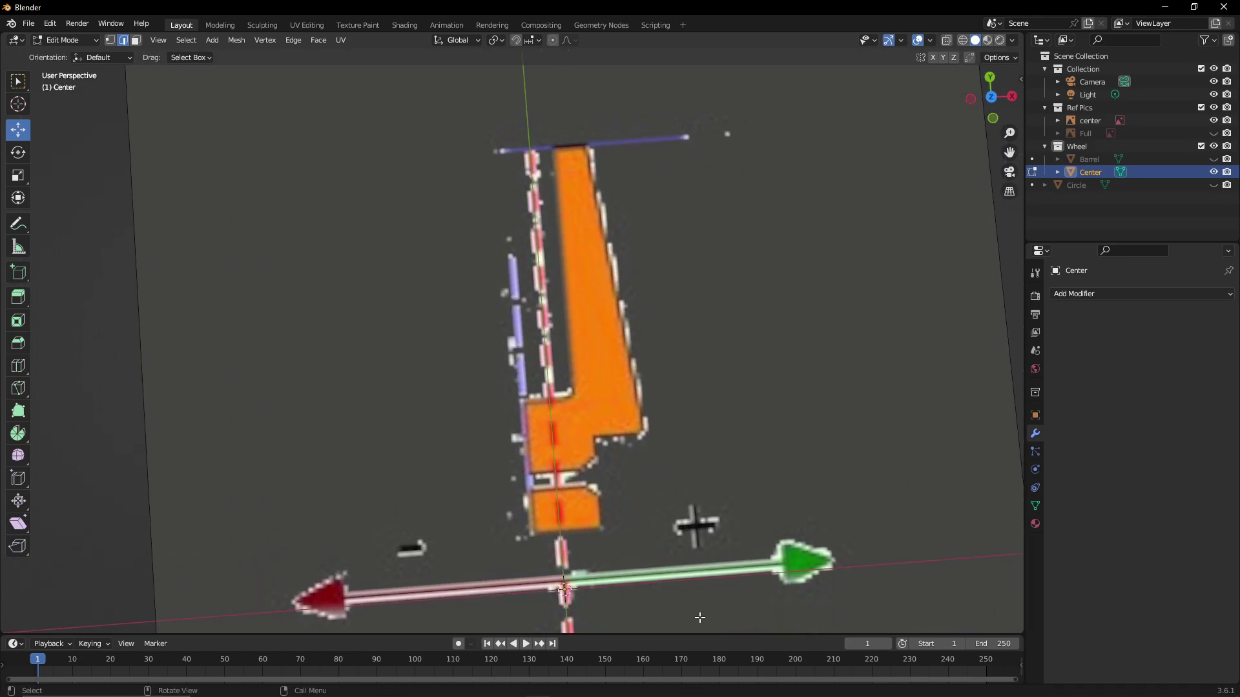
{"action": "scroll", "coordinate": [665, 601], "scroll_direction": "down", "scroll_amount": 8}
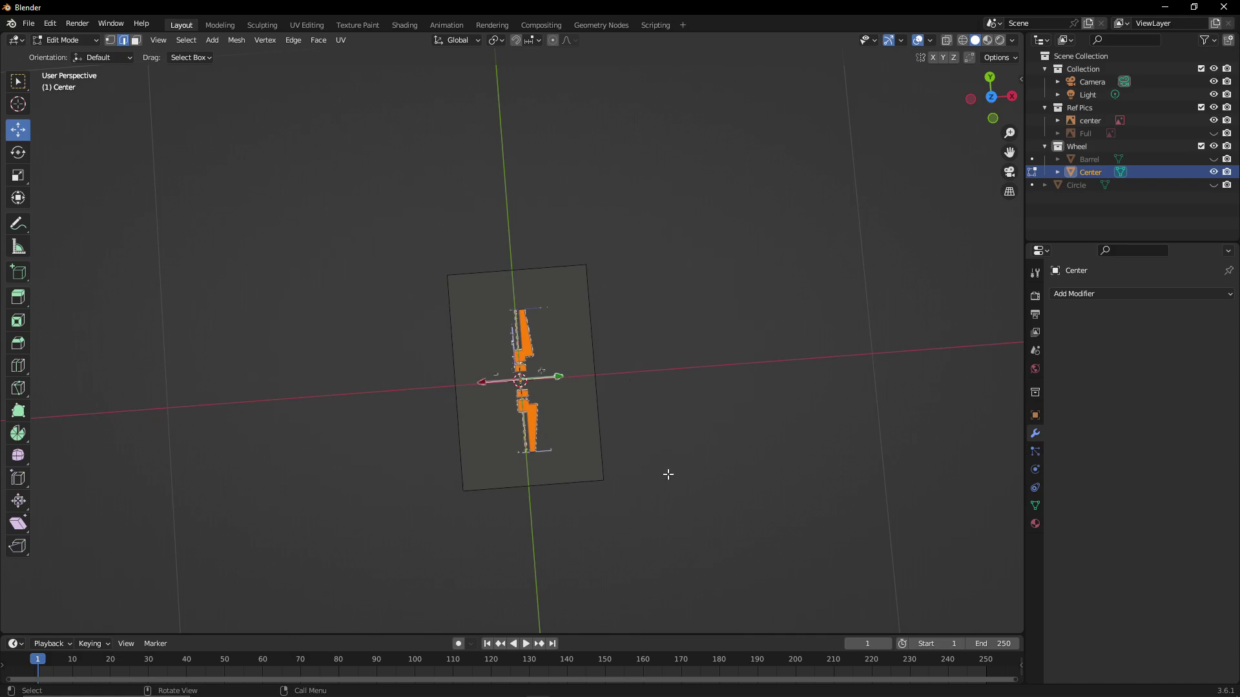
{"action": "scroll", "coordinate": [680, 496], "scroll_direction": "up", "scroll_amount": 4}
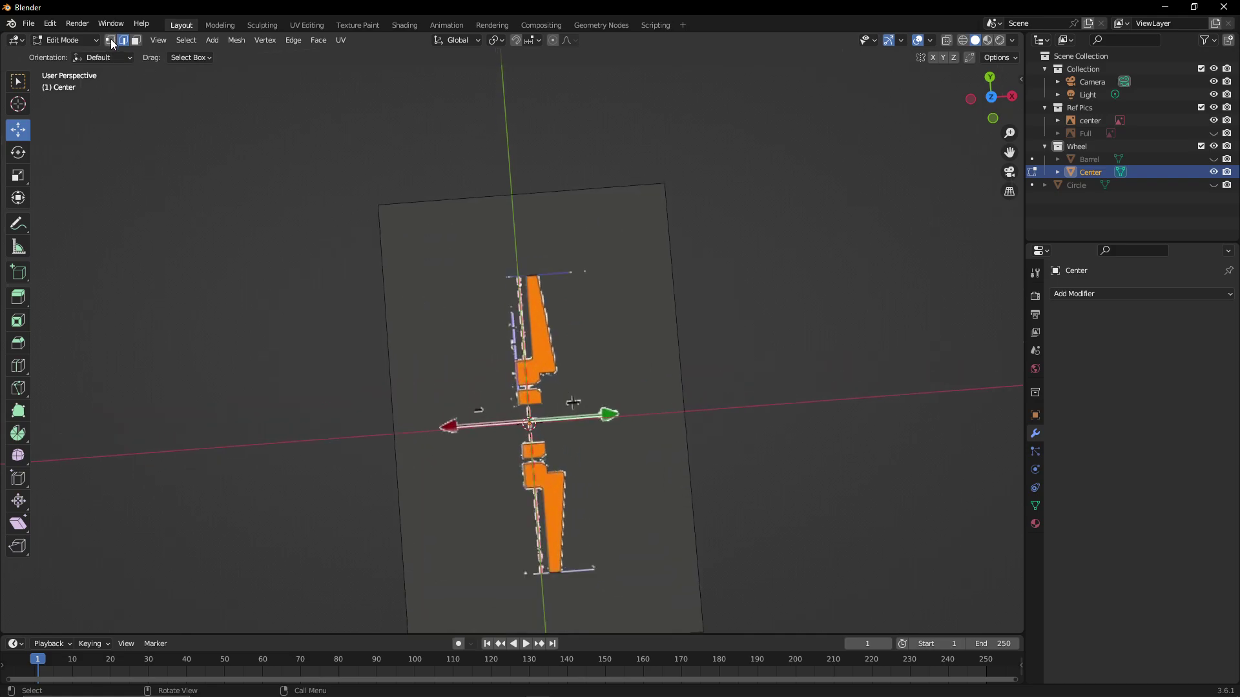
{"action": "right_click", "coordinate": [285, 302]}
{"action": "scroll", "coordinate": [629, 510], "scroll_direction": "up", "scroll_amount": 3}
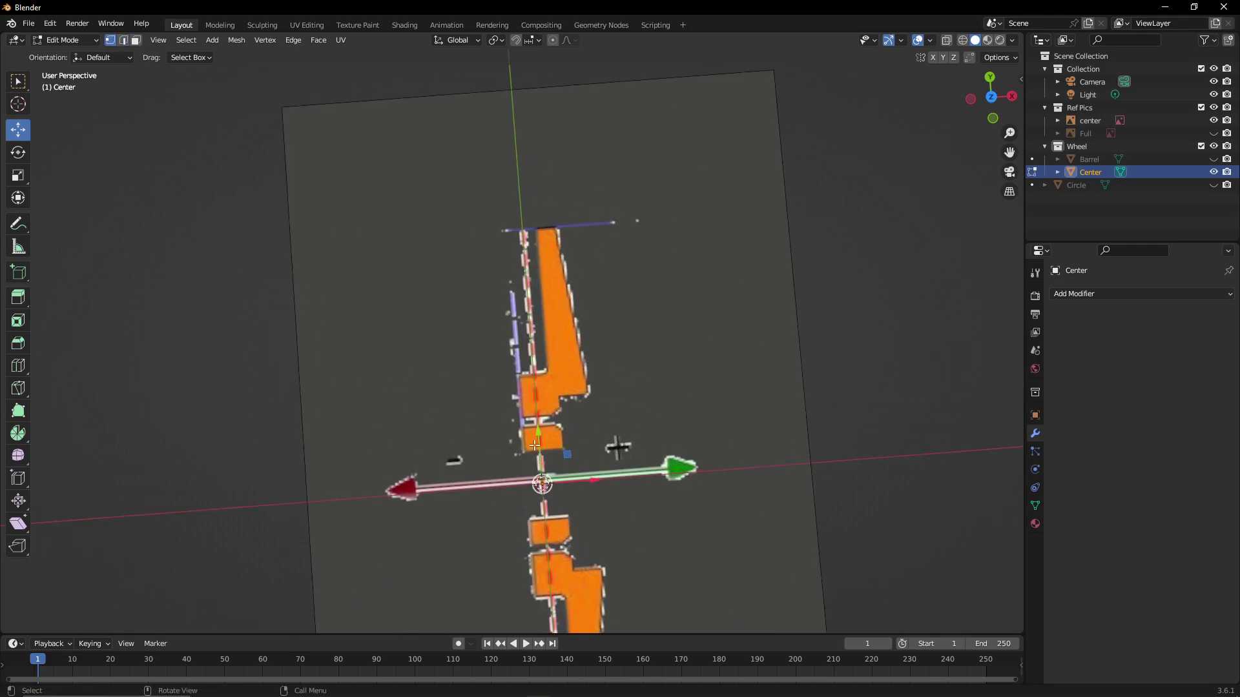
In top view, raise Center's vertex 0.20115 m along Y to the hub diagram's top edge
{"action": "key", "text": "KP_7"}
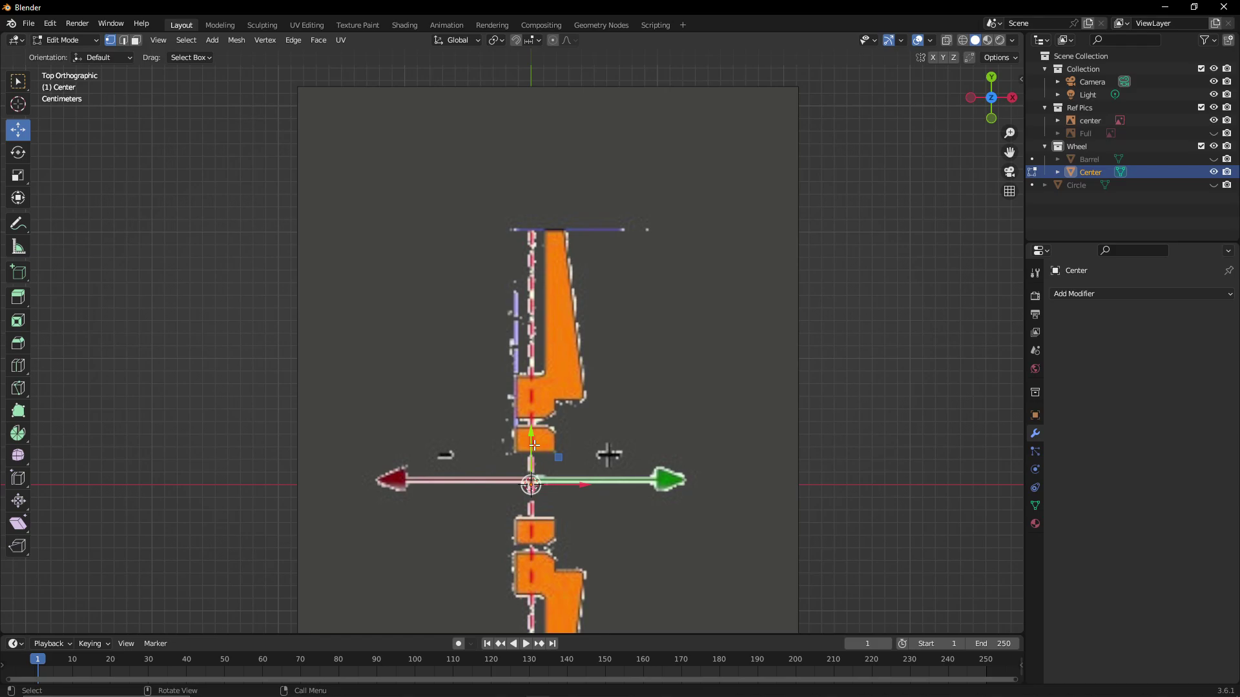
{"action": "scroll", "coordinate": [664, 420], "scroll_direction": "up", "scroll_amount": 3}
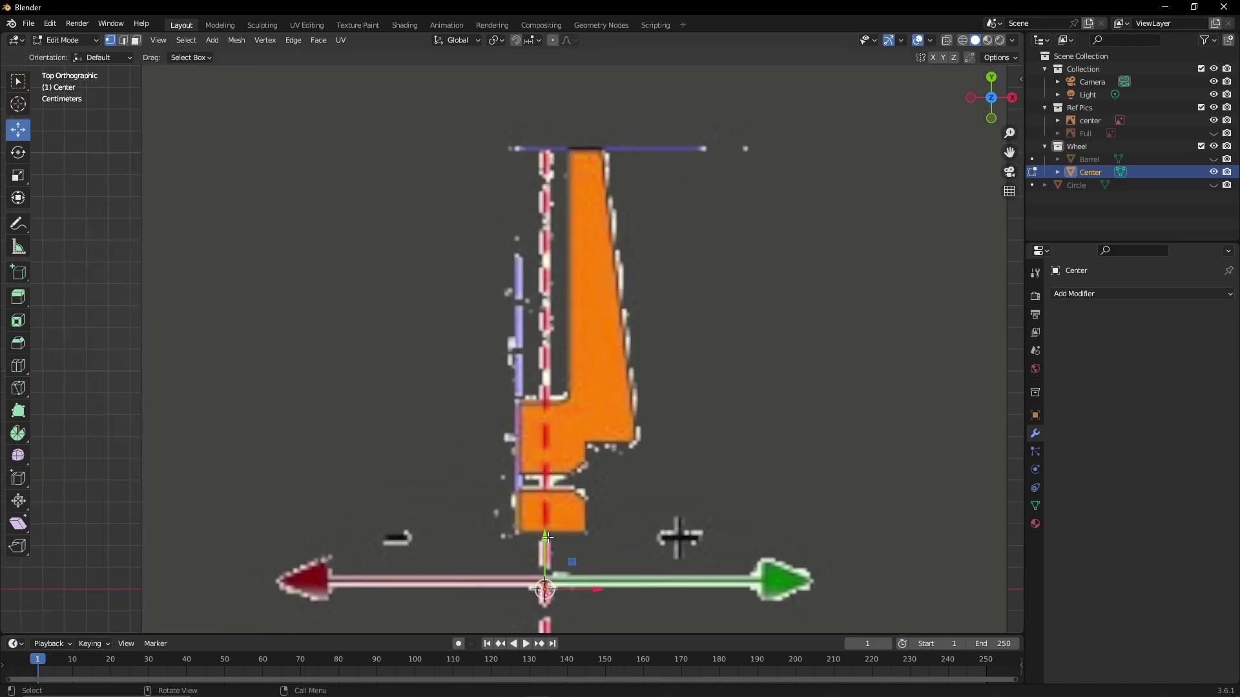
{"action": "left_click_drag", "start_coordinate": [547, 536], "coordinate": [615, 96]}
{"action": "scroll", "coordinate": [656, 263], "scroll_direction": "down", "scroll_amount": 1}
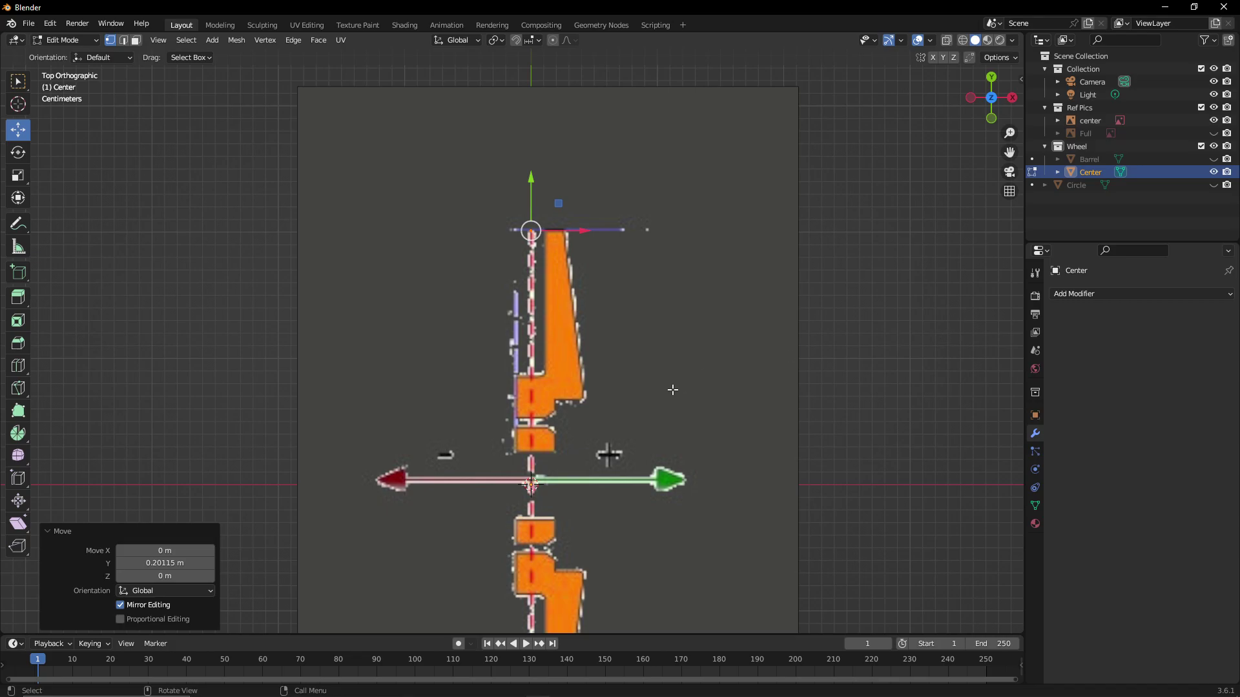
{"action": "left_click", "coordinate": [1094, 120]}
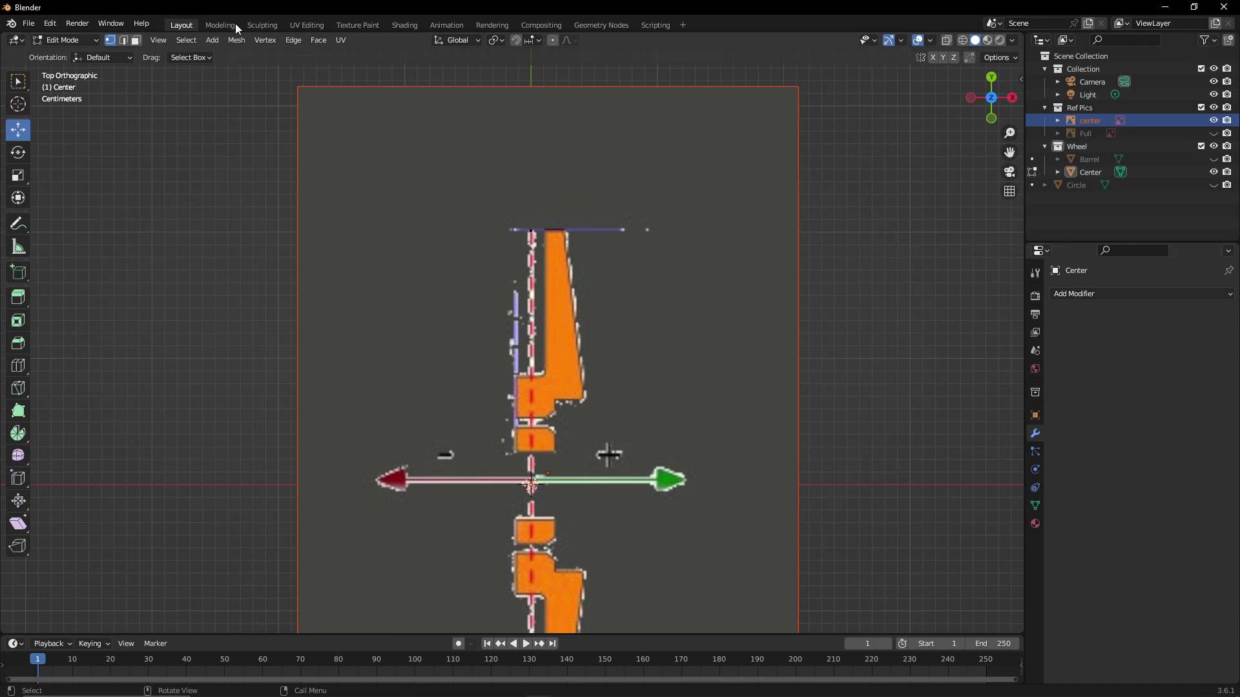
In Object Mode, slide the center reference image left to X -0.009054 m
{"action": "left_click", "coordinate": [62, 40]}
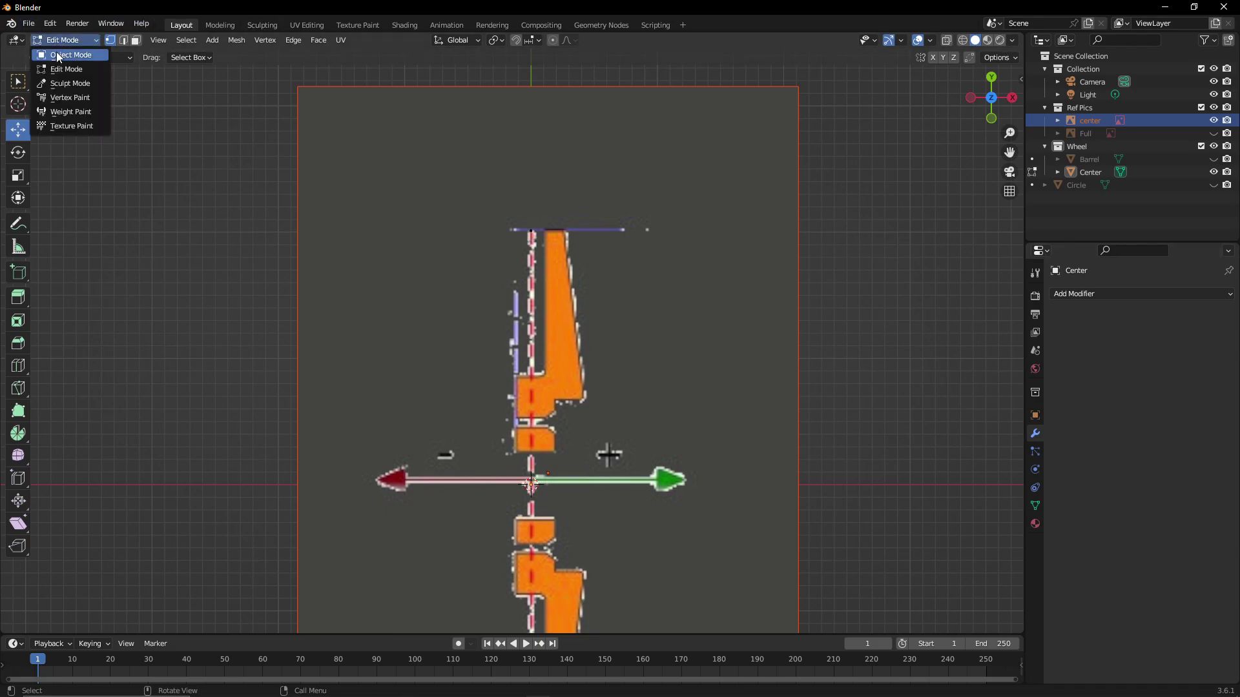
{"action": "left_click", "coordinate": [64, 55]}
{"action": "left_click", "coordinate": [385, 212]}
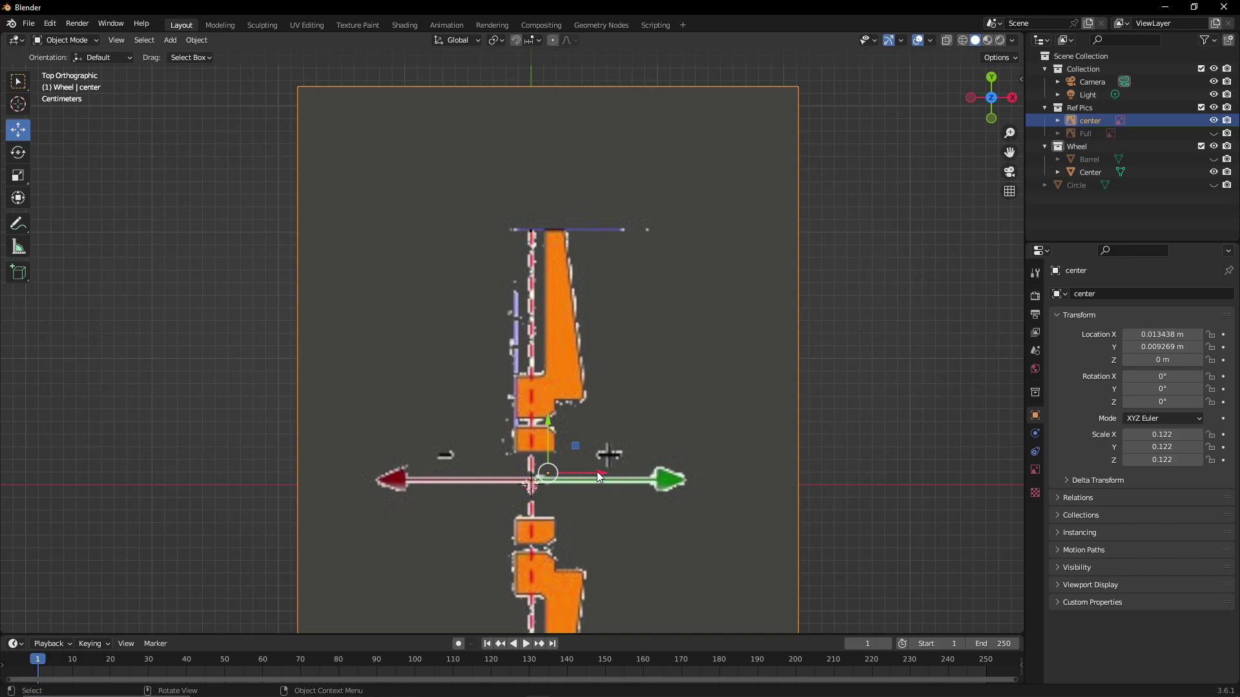
{"action": "left_click_drag", "start_coordinate": [597, 471], "coordinate": [566, 472]}
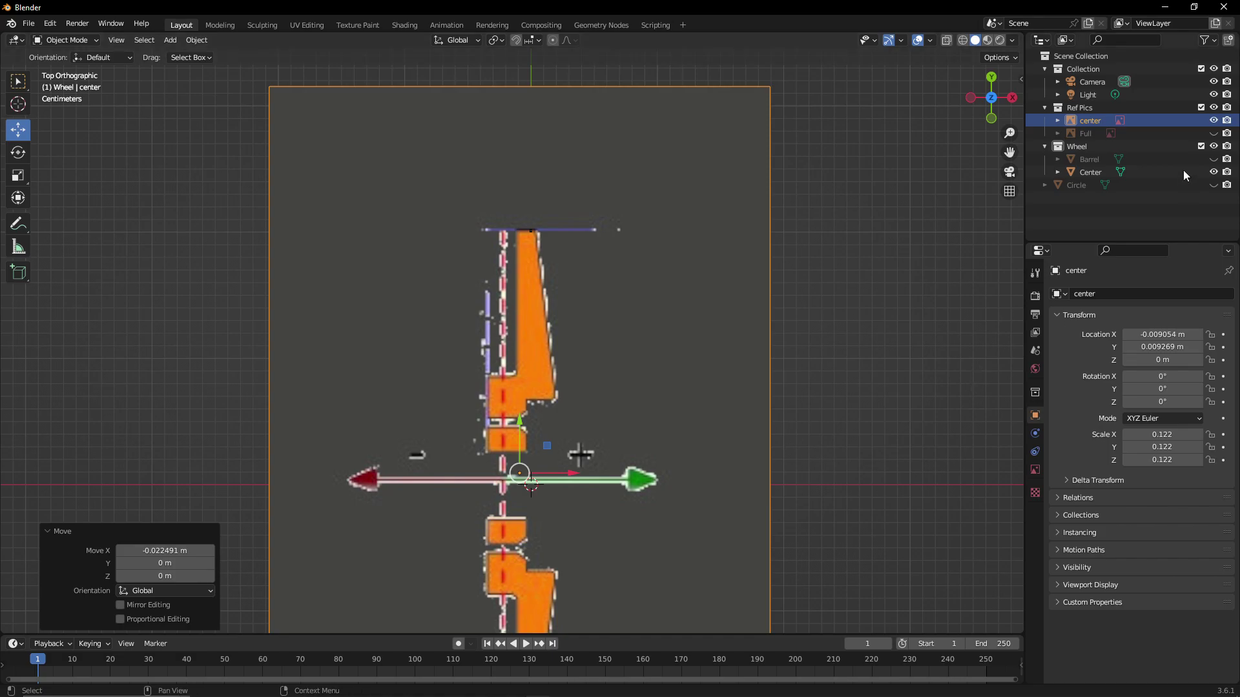
Select the Center mesh in the Outliner and return to Edit Mode
{"action": "left_click", "coordinate": [1086, 172]}
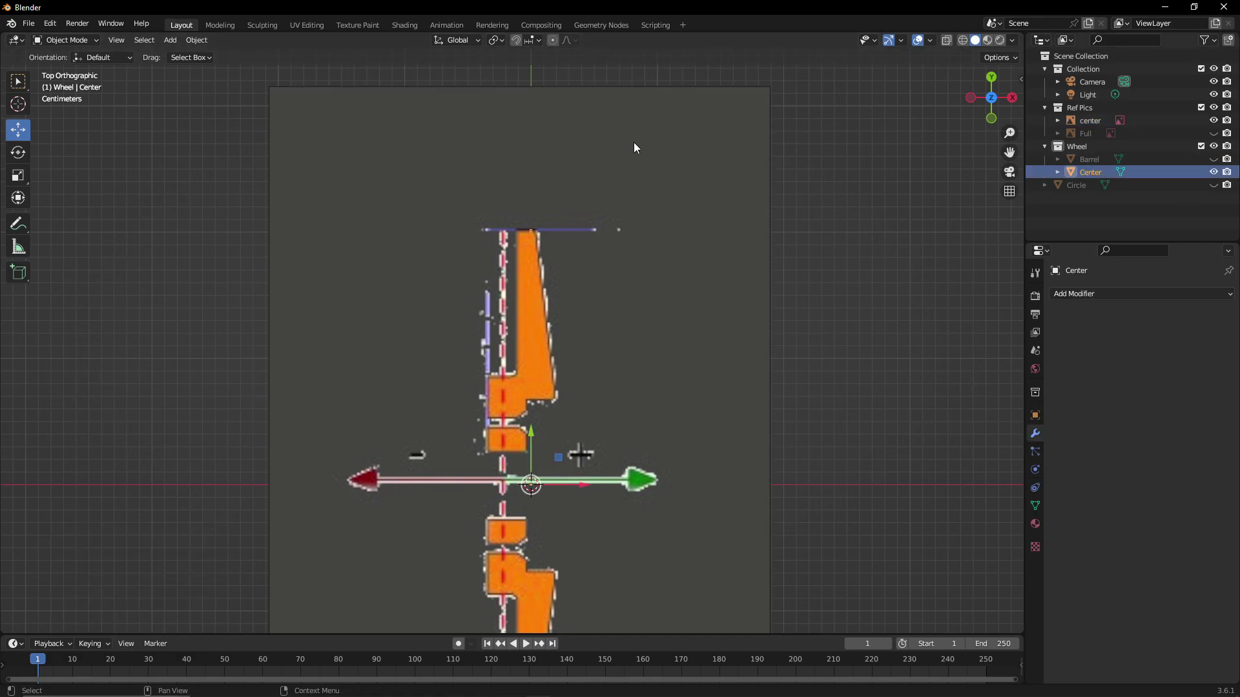
{"action": "left_click", "coordinate": [65, 40]}
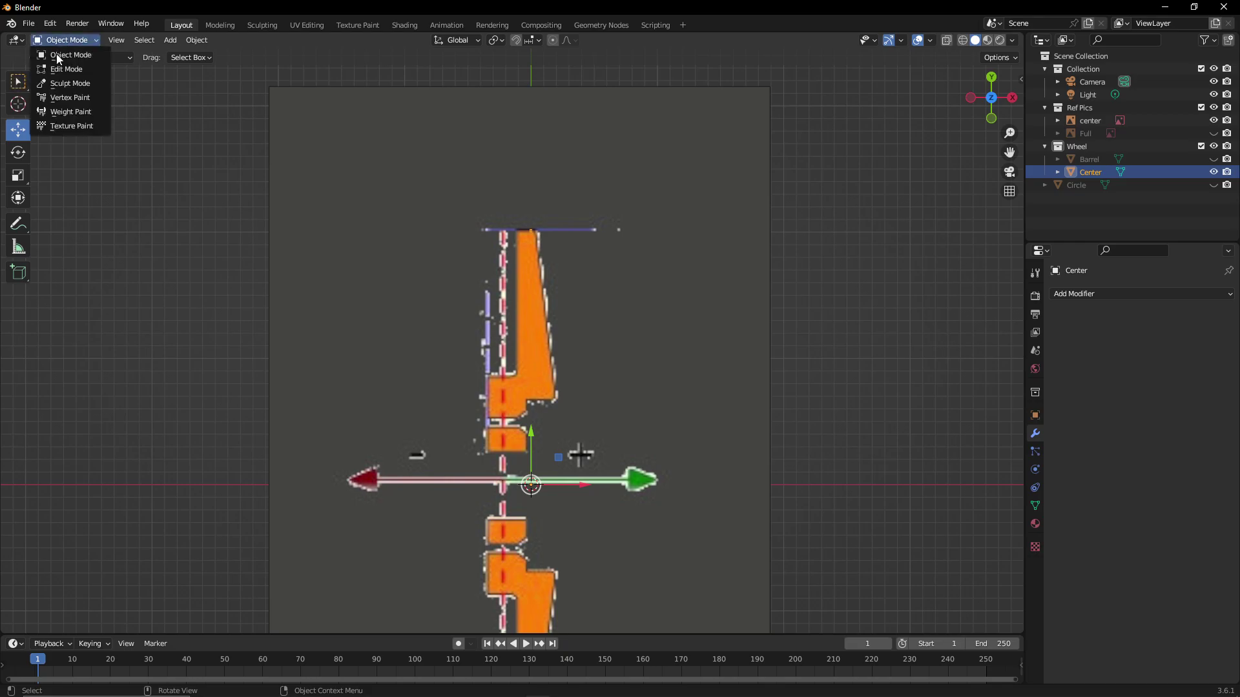
{"action": "left_click", "coordinate": [58, 64]}
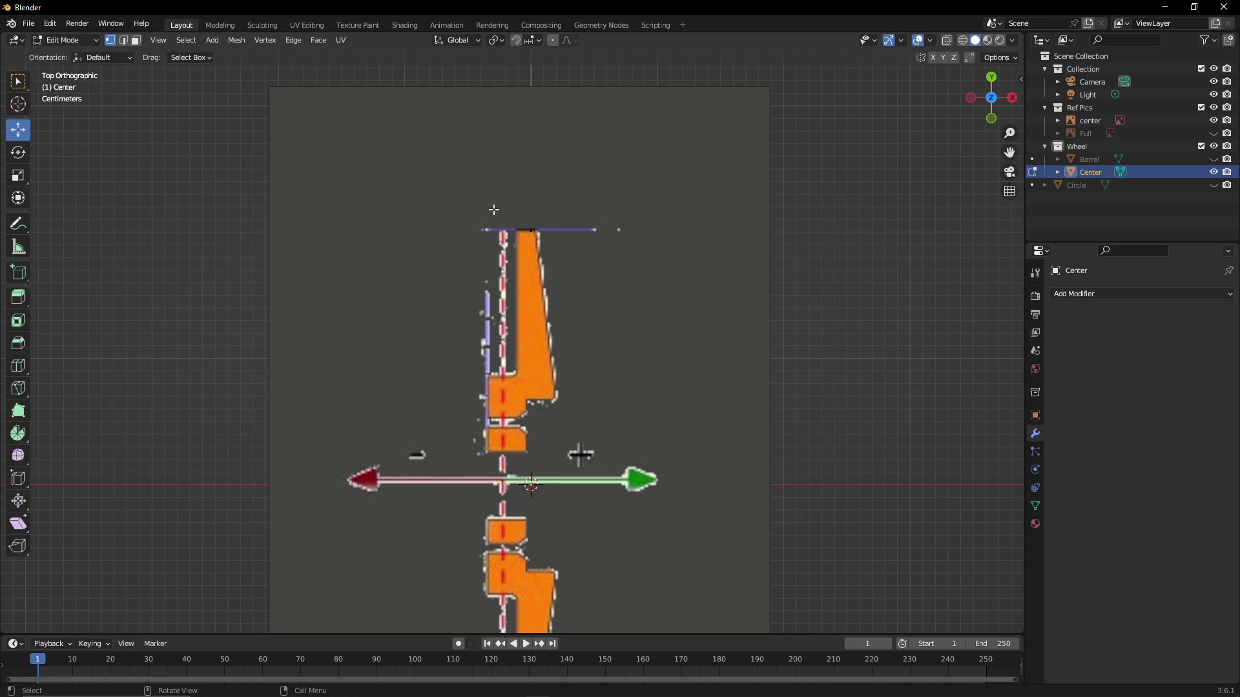
Nudge the profile's top vertex about 1 cm left and start a Y-locked move downward
{"action": "left_click", "coordinate": [531, 228]}
{"action": "scroll", "coordinate": [587, 164], "scroll_direction": "up", "scroll_amount": 2}
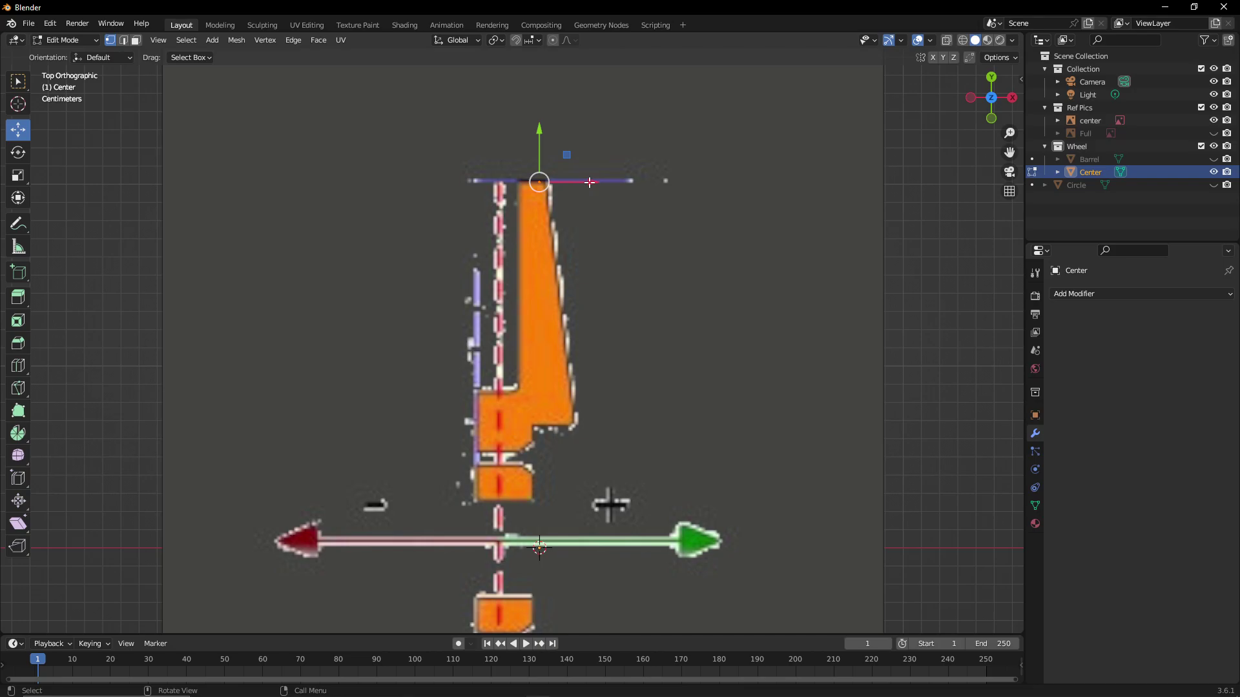
{"action": "left_click_drag", "start_coordinate": [590, 183], "coordinate": [566, 189]}
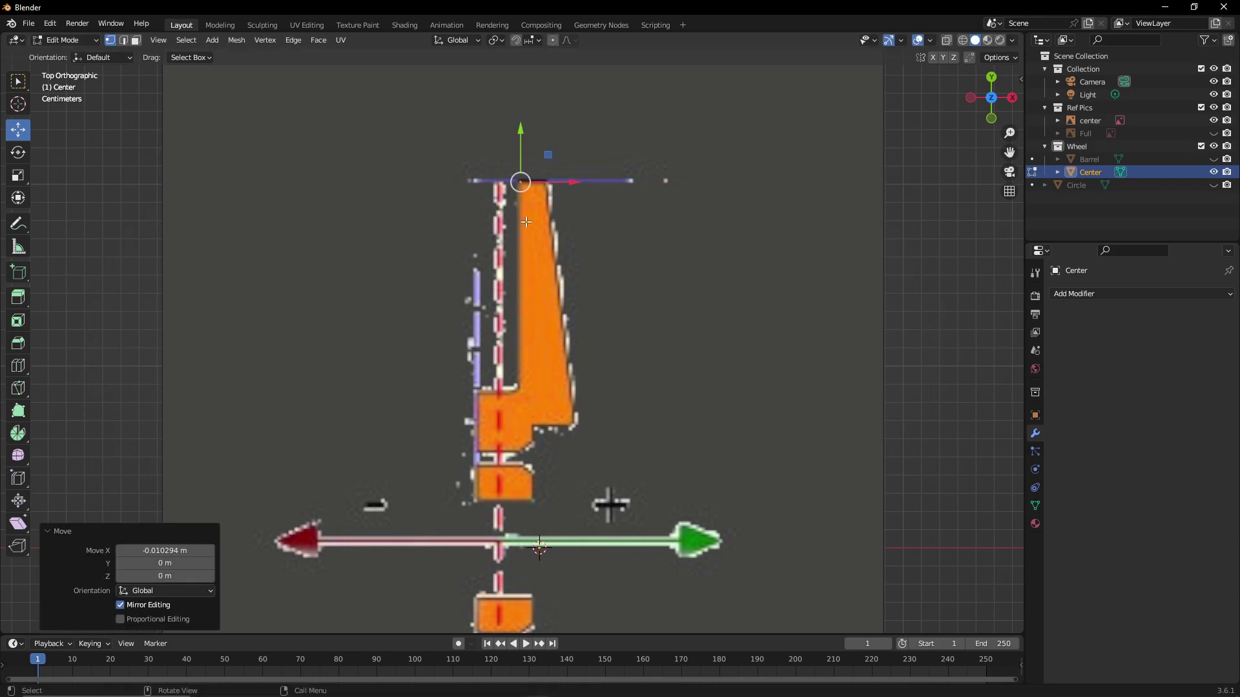
{"action": "key", "text": "g"}
{"action": "key", "text": "y"}
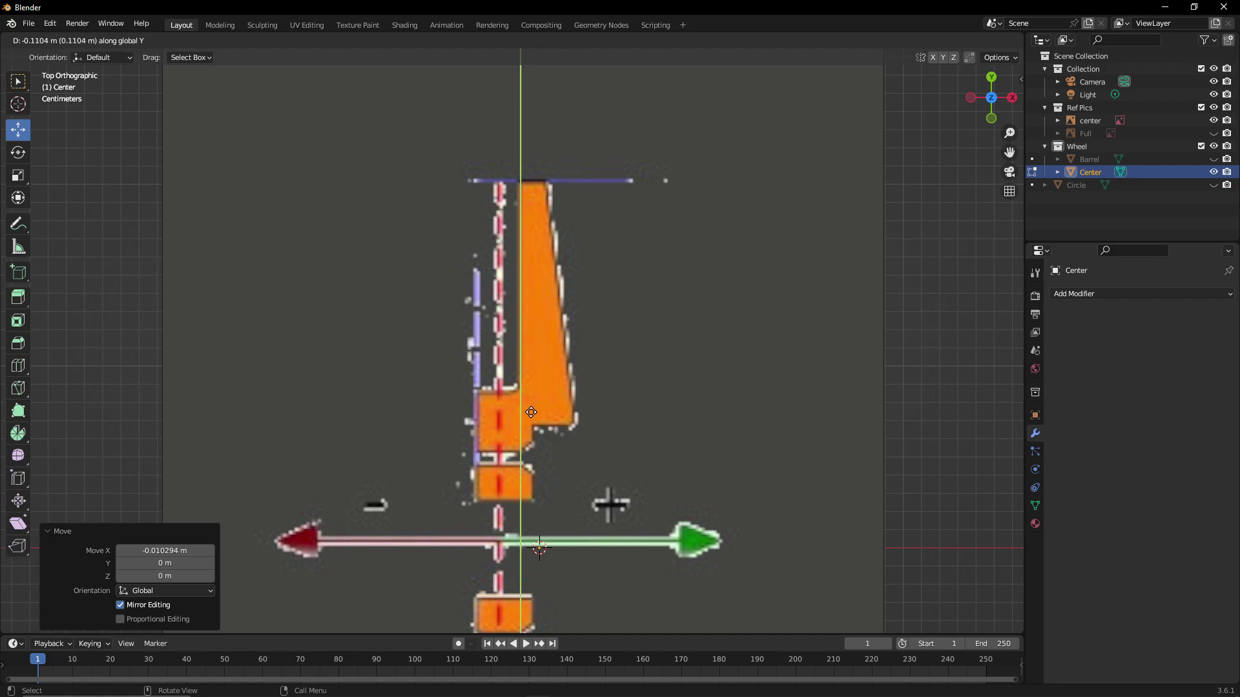
Place the vertex at the inner step, then extrude a new one across to the profile's left edge
{"action": "left_click", "coordinate": [532, 412]}
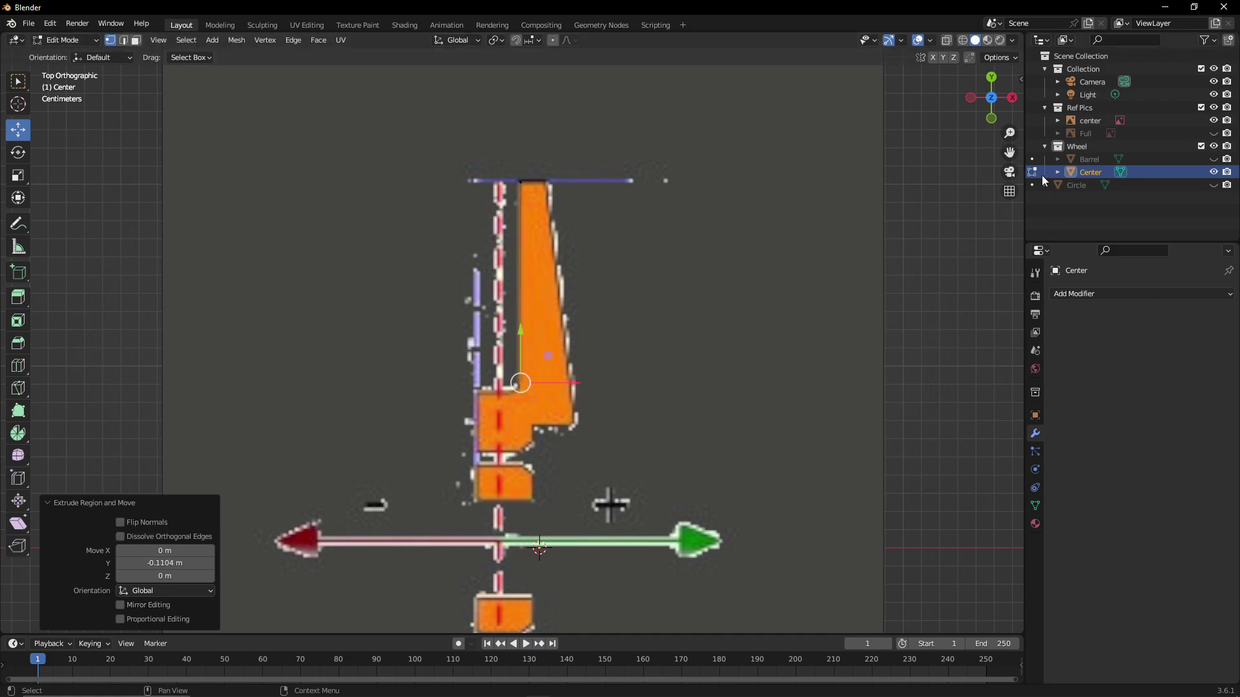
{"action": "scroll", "coordinate": [540, 548], "scroll_direction": "up", "scroll_amount": 4}
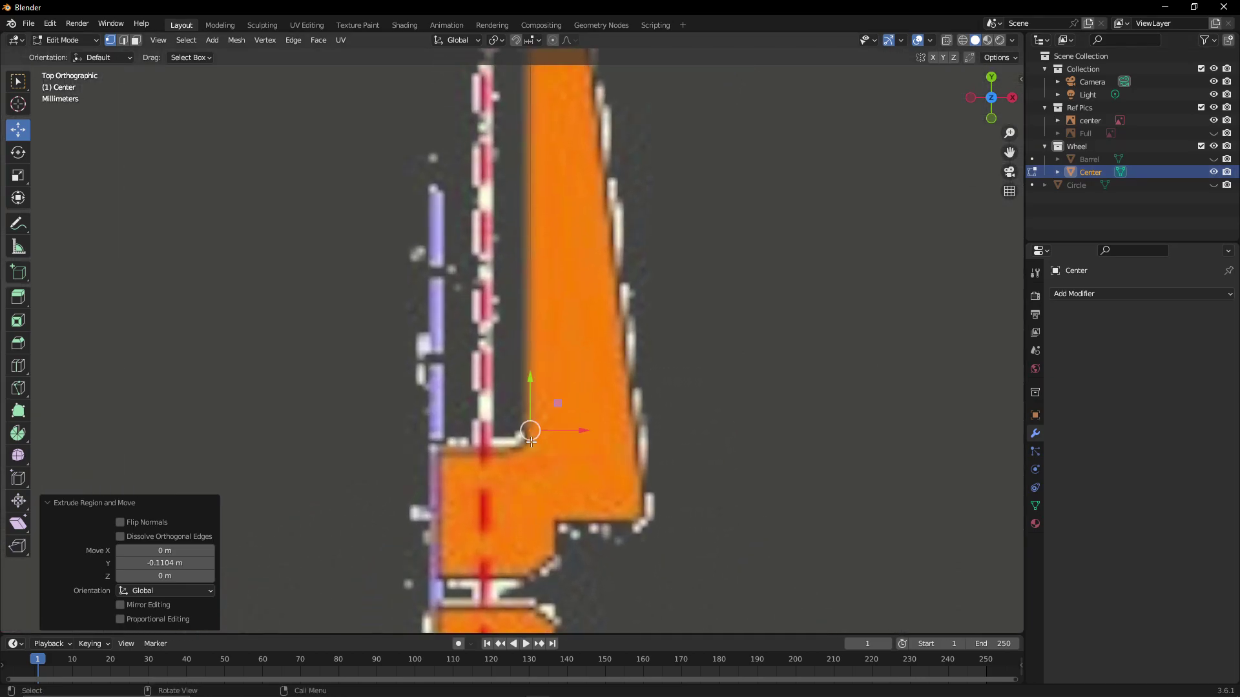
{"action": "left_click_drag", "start_coordinate": [531, 375], "coordinate": [531, 378]}
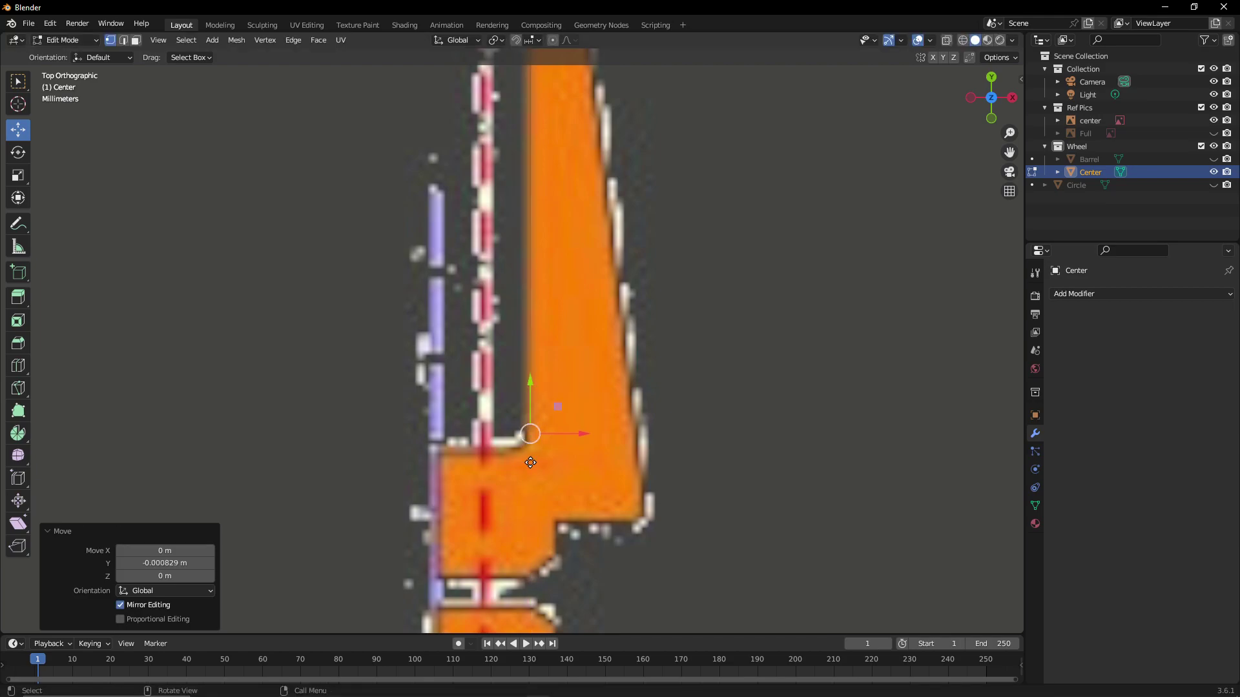
{"action": "key", "text": "g"}
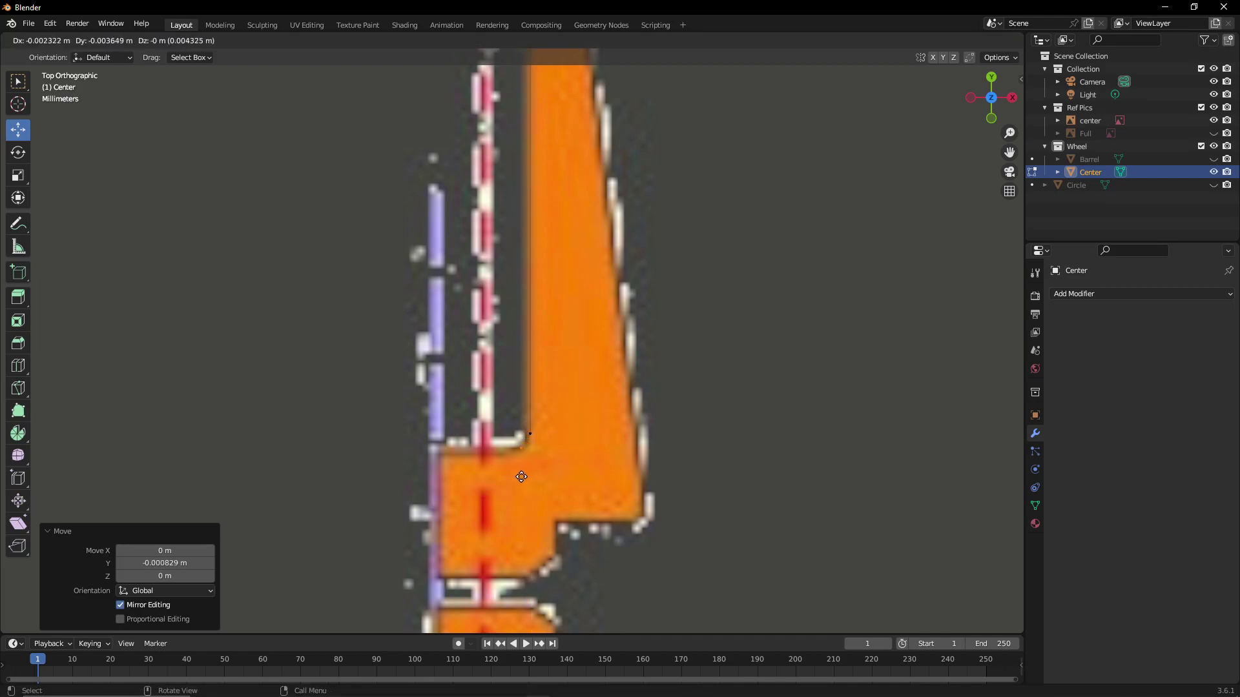
{"action": "left_click", "coordinate": [521, 478]}
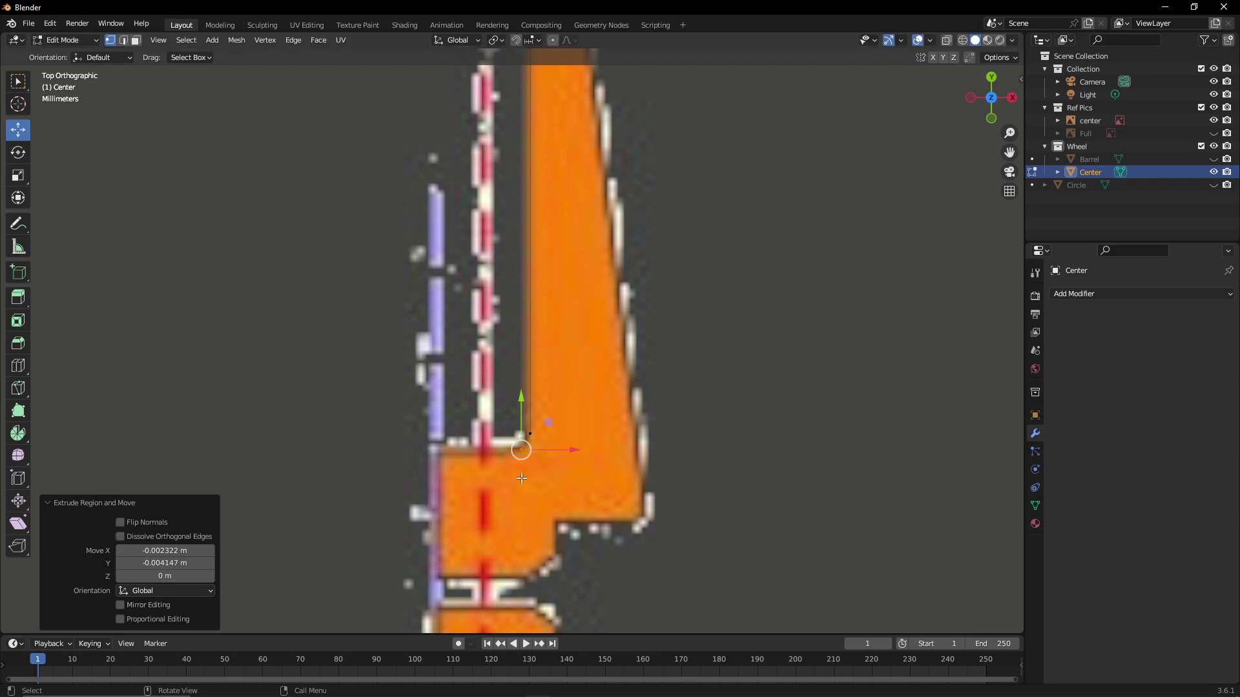
{"action": "key", "text": "g"}
{"action": "key", "text": "x"}
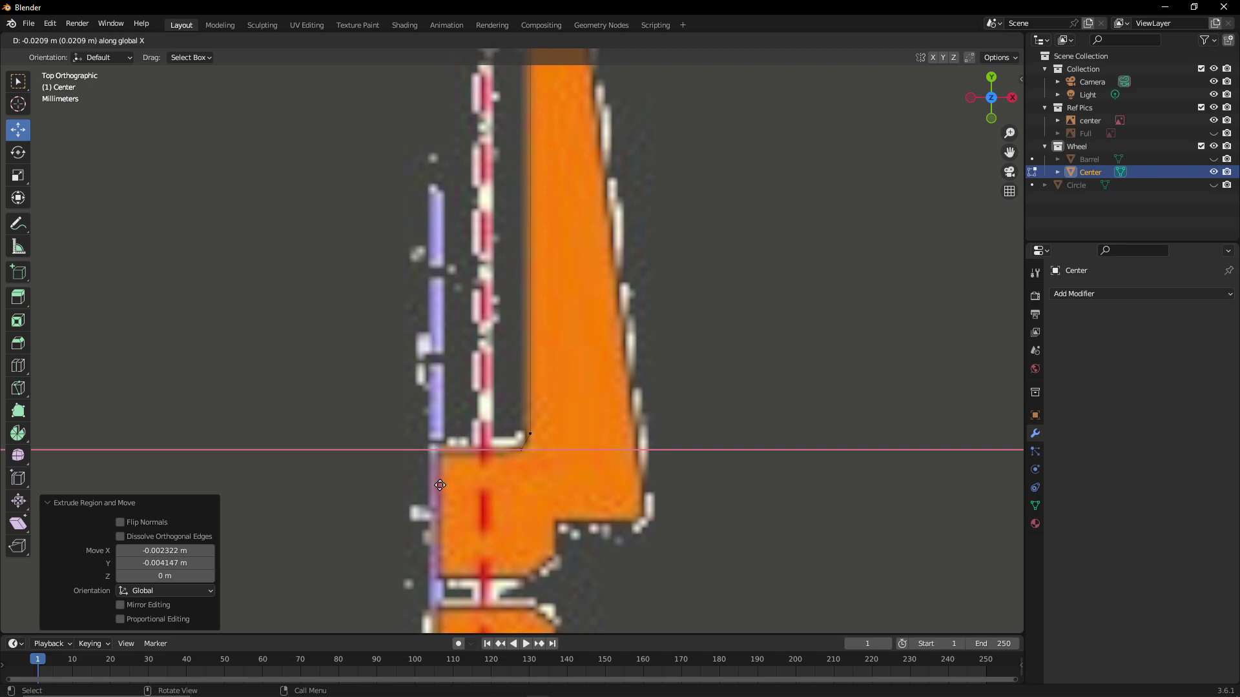
{"action": "left_click", "coordinate": [440, 485]}
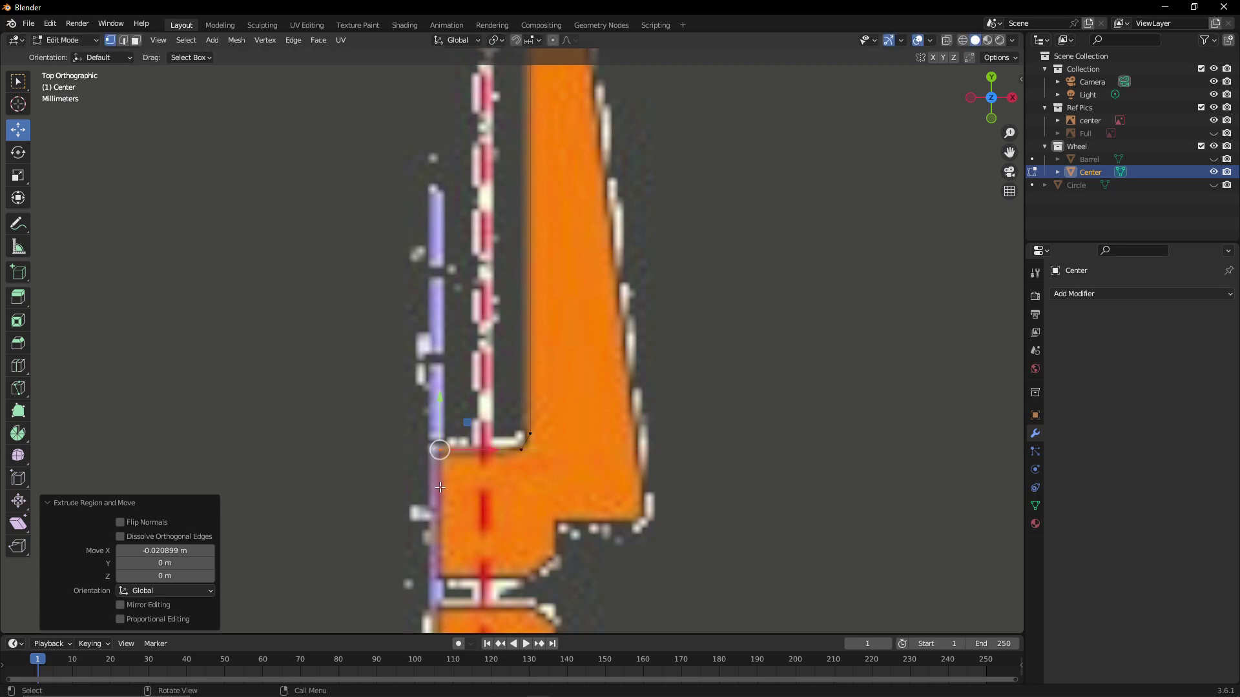
Move the vertex down the left edge, then across along X to the lower corner
{"action": "key", "text": "g"}
{"action": "key", "text": "y"}
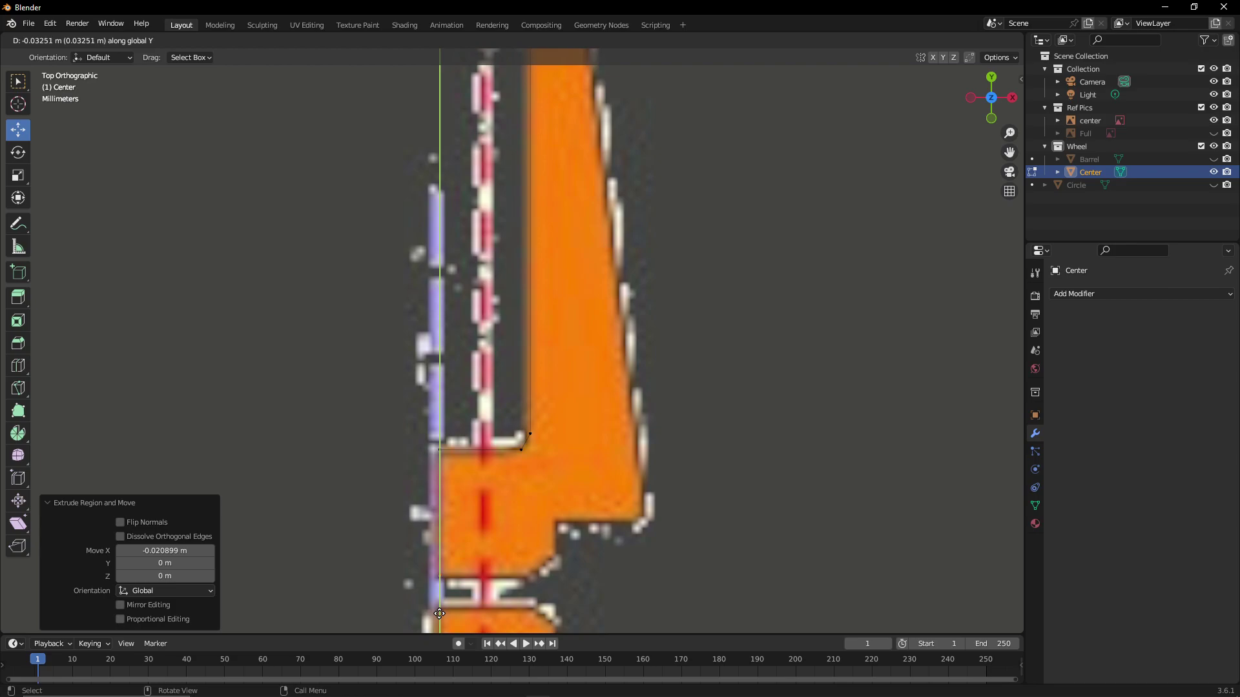
{"action": "left_click", "coordinate": [455, 612]}
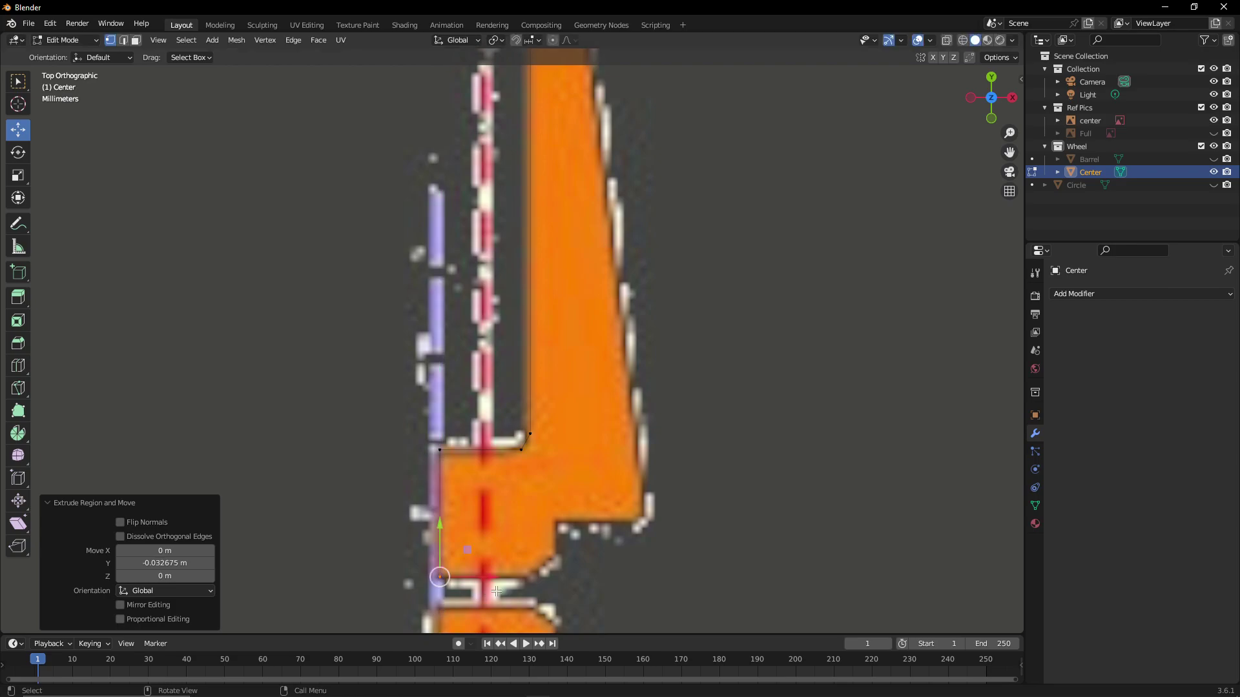
{"action": "scroll", "coordinate": [494, 591], "scroll_direction": "down", "scroll_amount": 2}
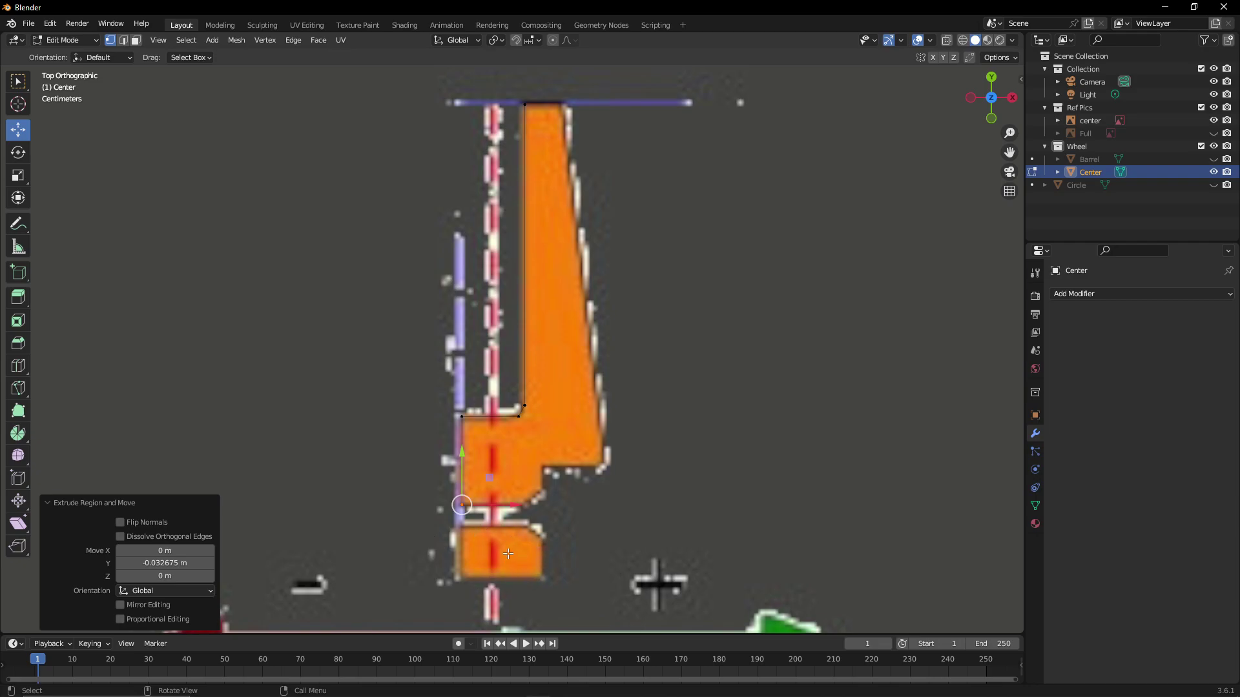
{"action": "scroll", "coordinate": [539, 539], "scroll_direction": "up", "scroll_amount": 2}
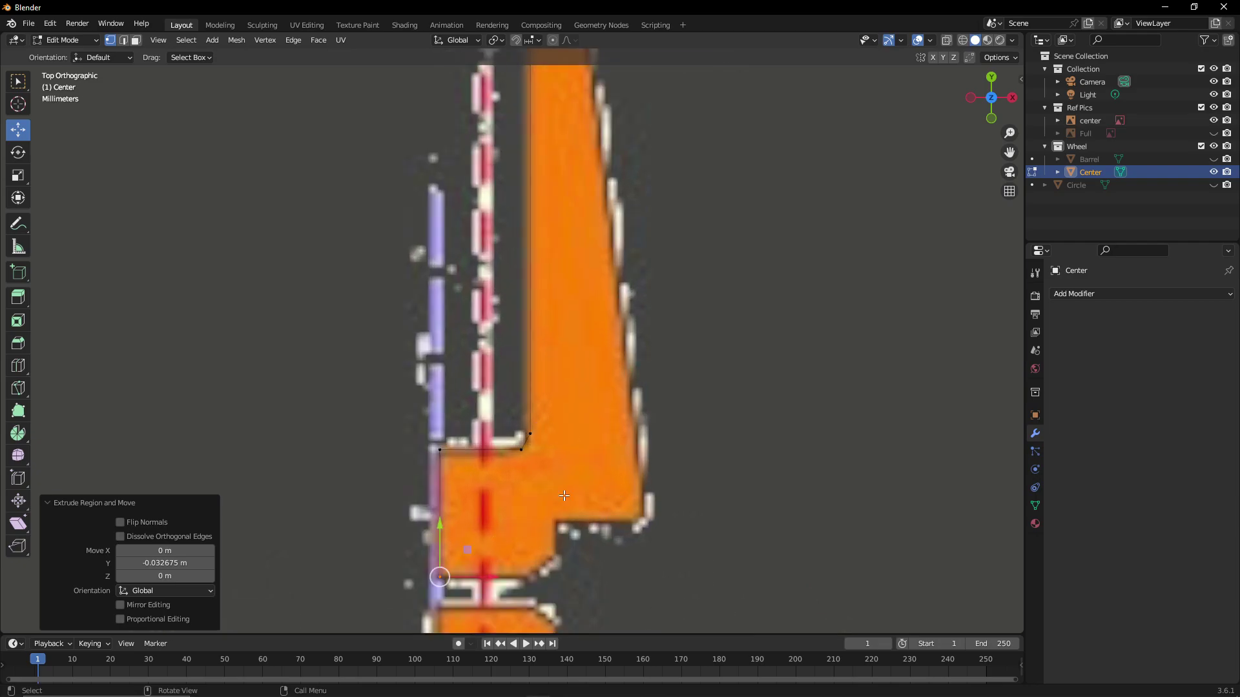
{"action": "scroll", "coordinate": [536, 584], "scroll_direction": "down", "scroll_amount": 1}
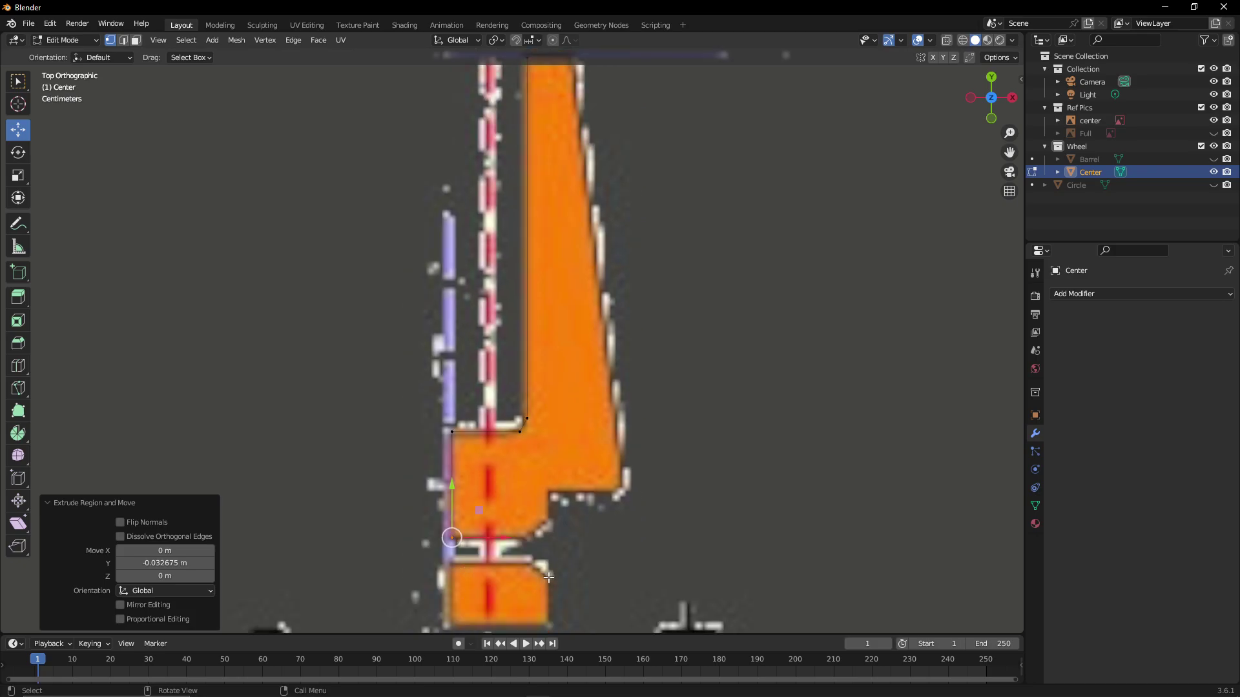
{"action": "scroll", "coordinate": [548, 577], "scroll_direction": "up", "scroll_amount": 1}
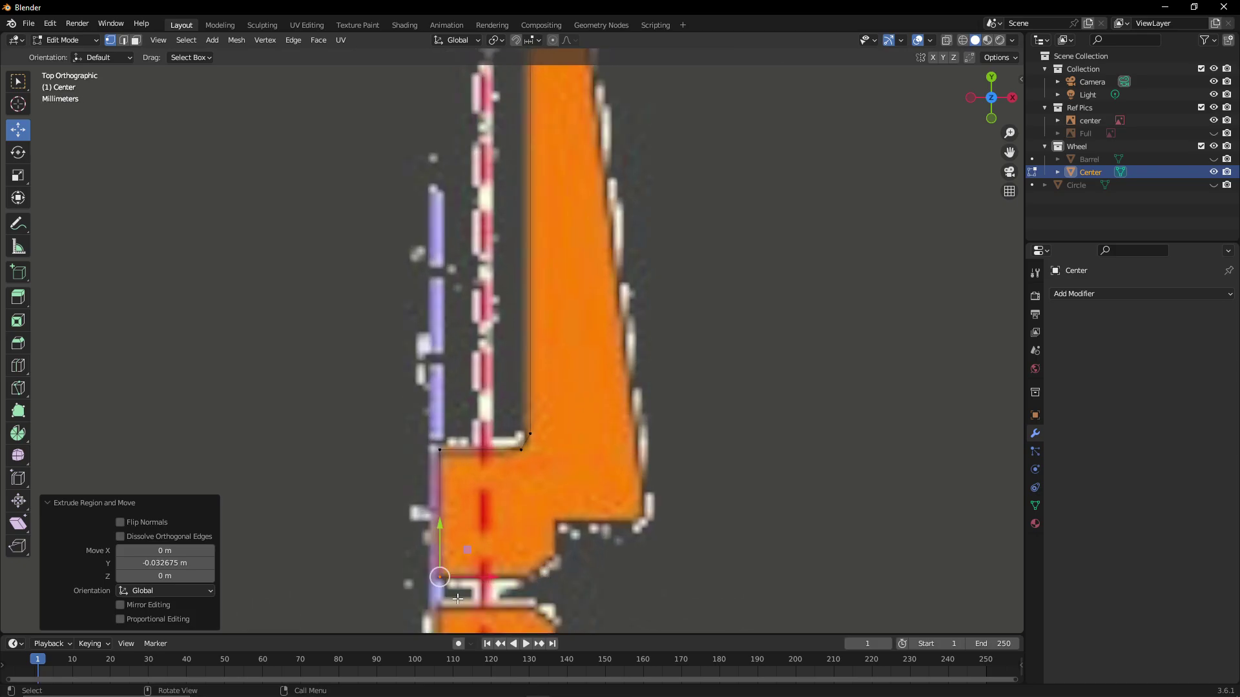
{"action": "key", "text": "g"}
{"action": "key", "text": "x"}
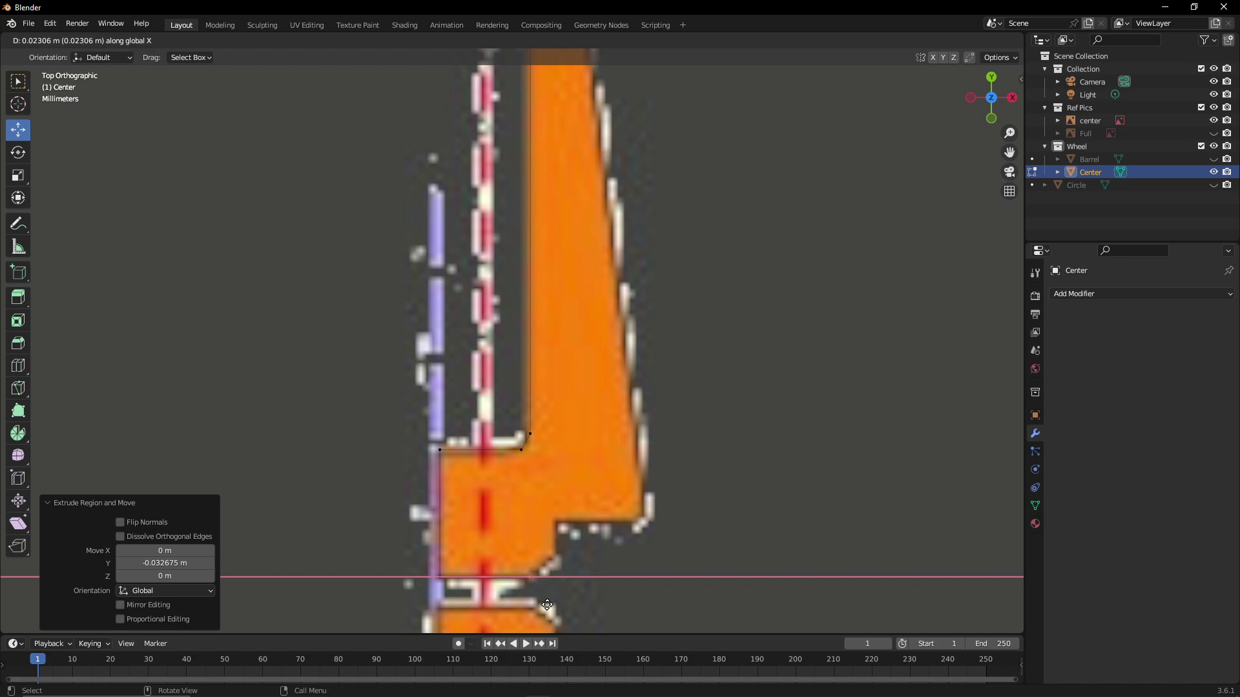
{"action": "left_click", "coordinate": [547, 605]}
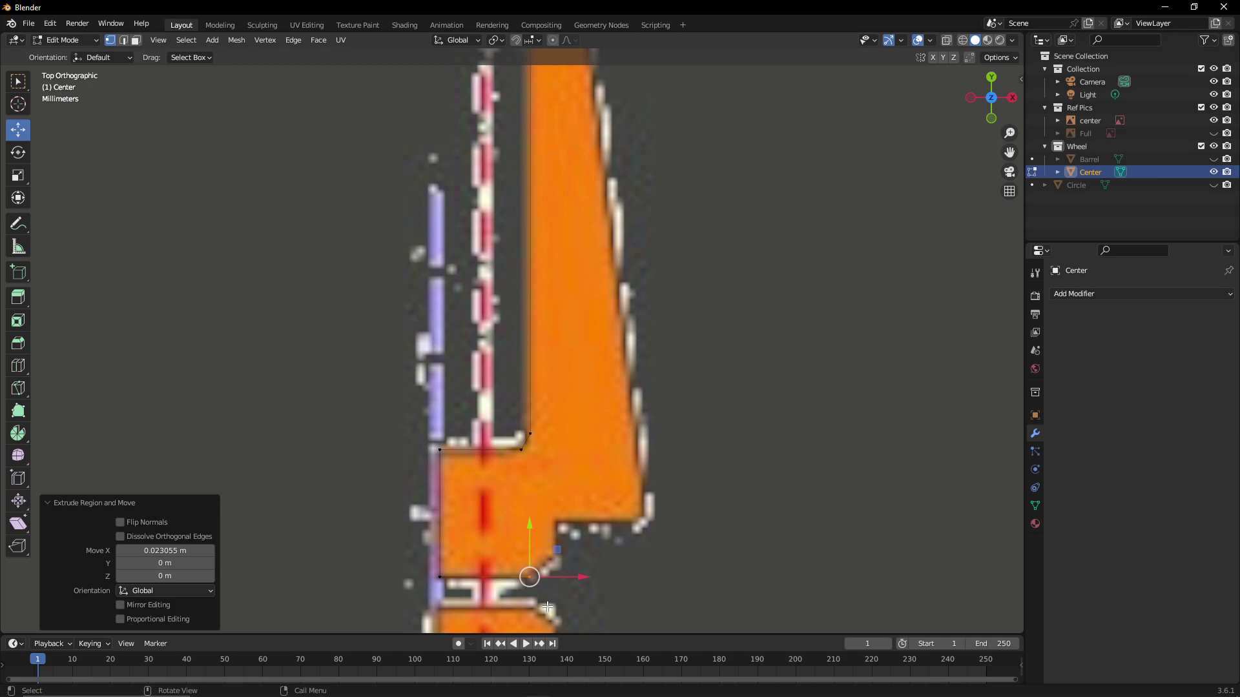
Extrude vertices to the diagonal corner, the notch corner and the block's right edge
{"action": "key", "text": "g"}
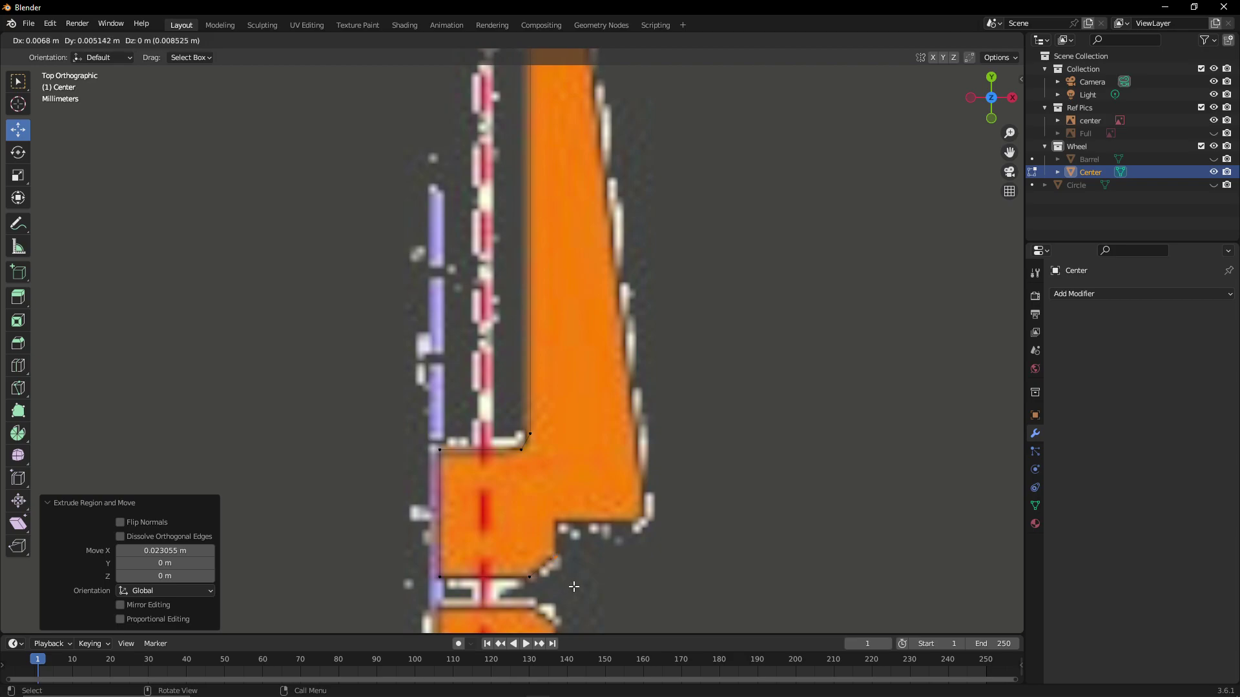
{"action": "left_click", "coordinate": [574, 587]}
{"action": "key", "text": "e"}
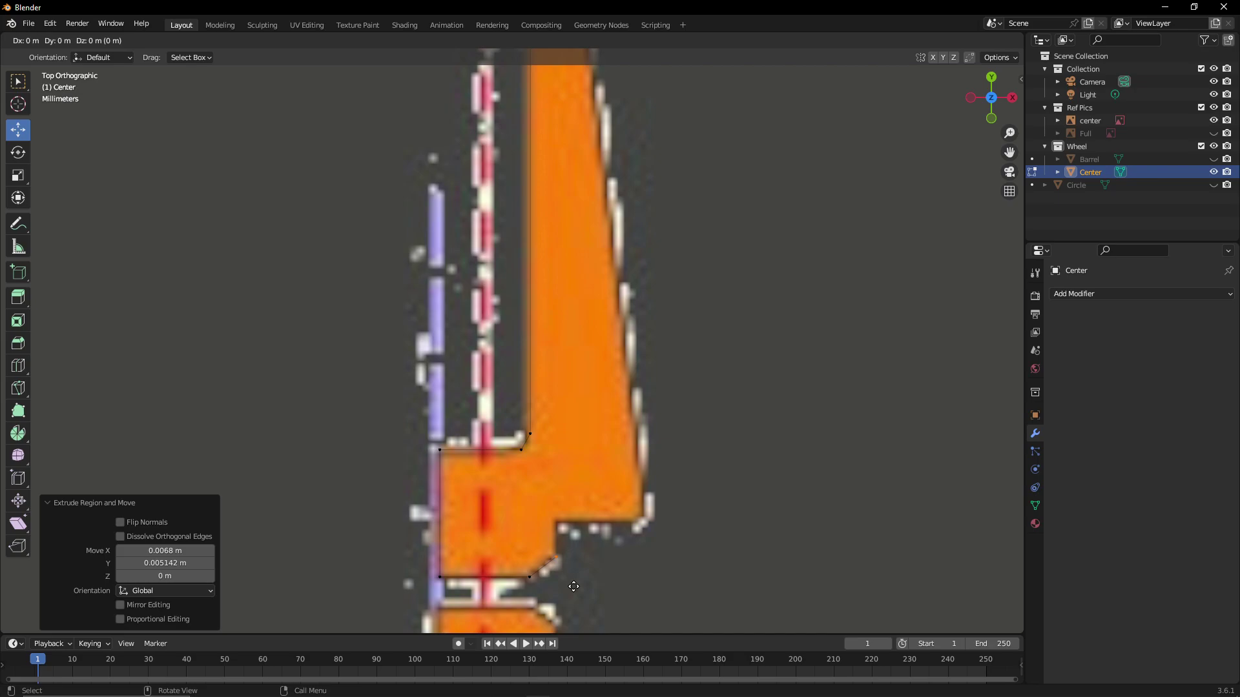
{"action": "key", "text": "y"}
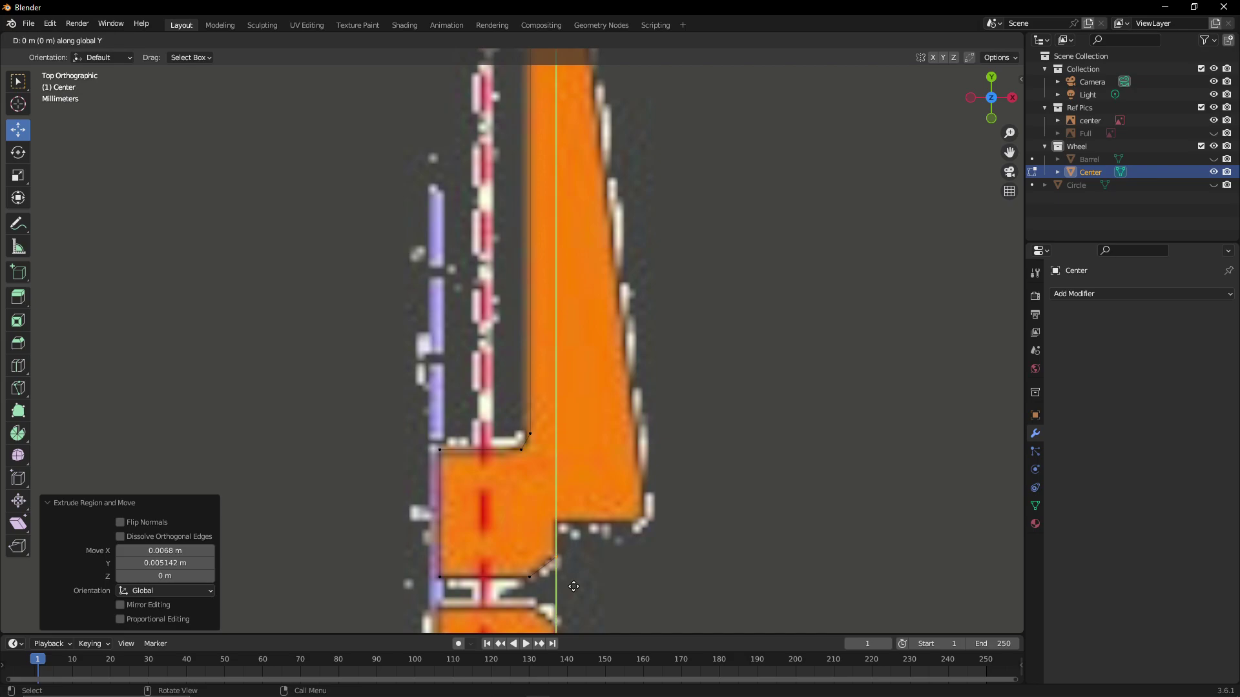
{"action": "left_click", "coordinate": [576, 551]}
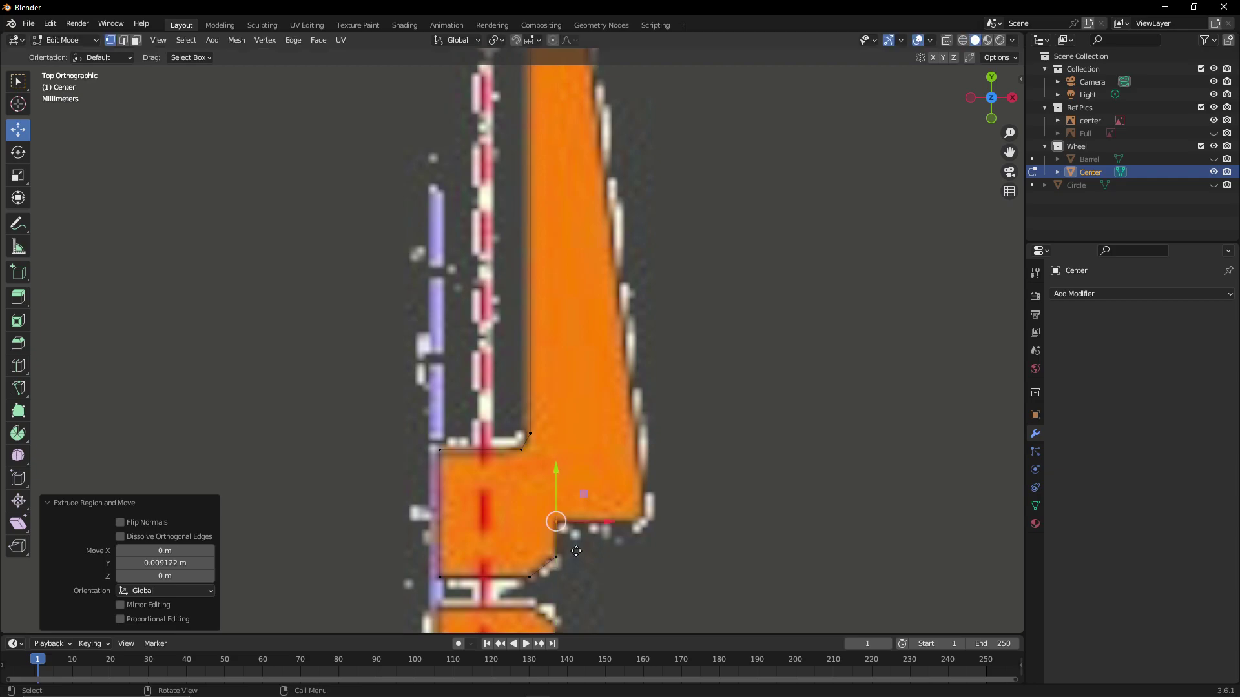
{"action": "key", "text": "g"}
{"action": "key", "text": "x"}
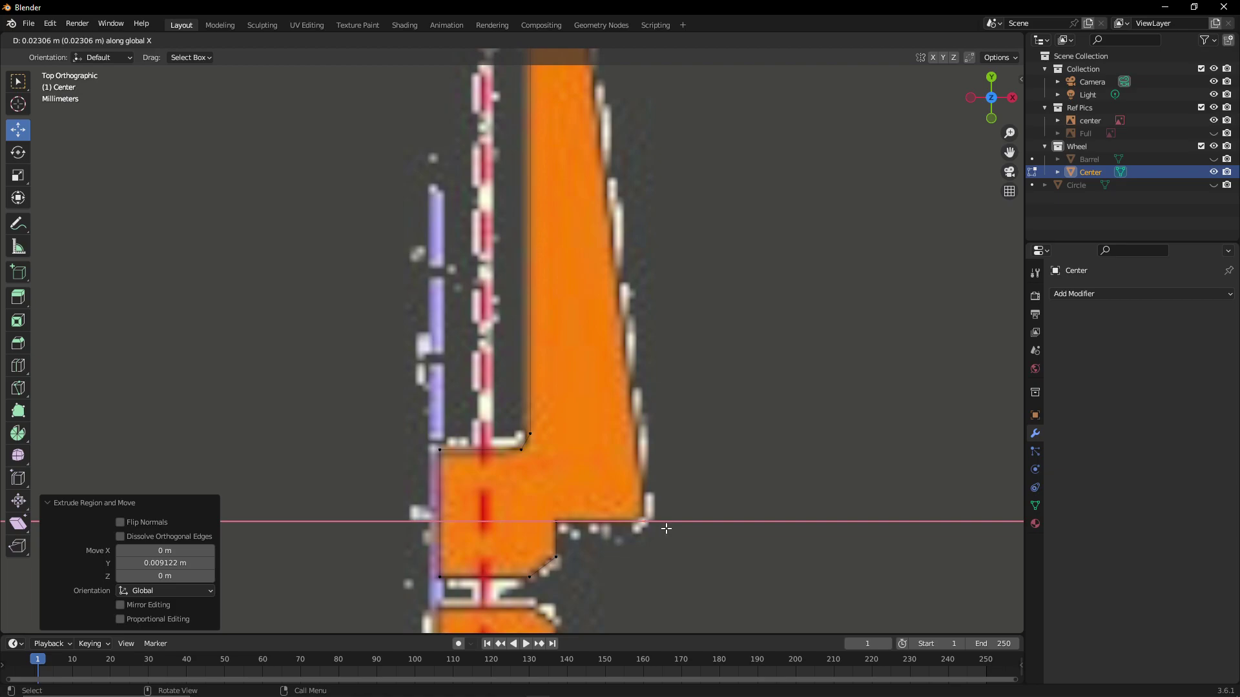
{"action": "left_click", "coordinate": [666, 529]}
{"action": "scroll", "coordinate": [667, 528], "scroll_direction": "down", "scroll_amount": 3}
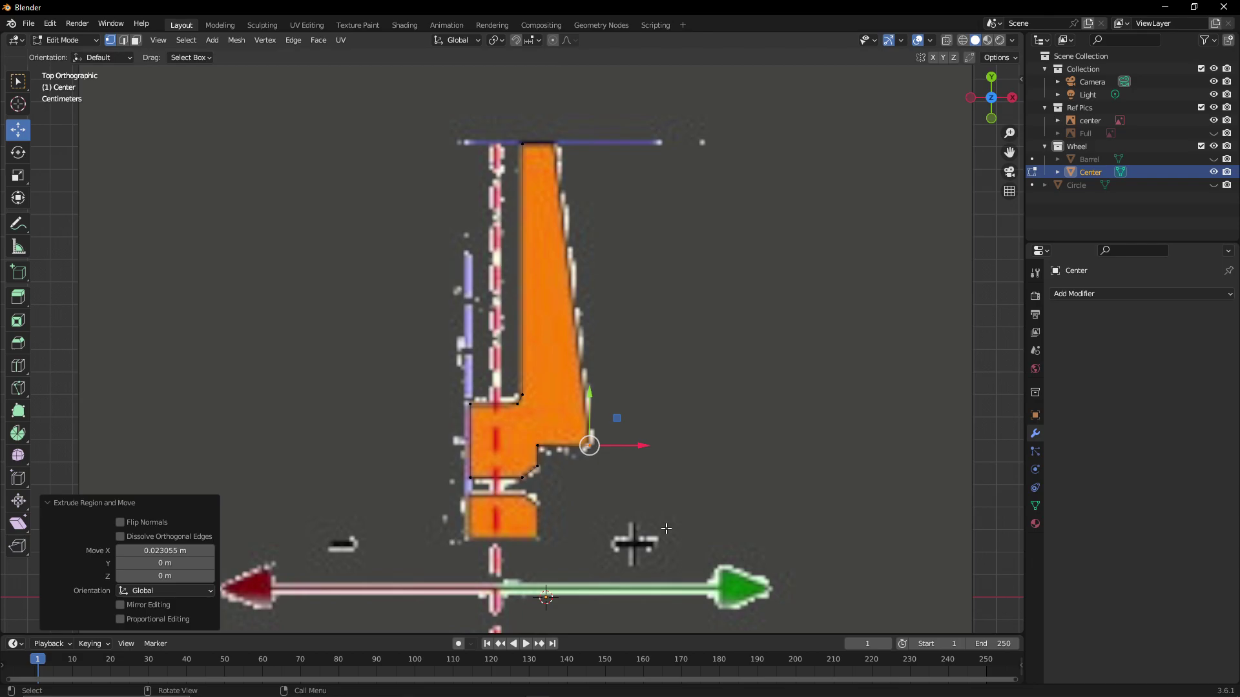
{"action": "key", "text": "e"}
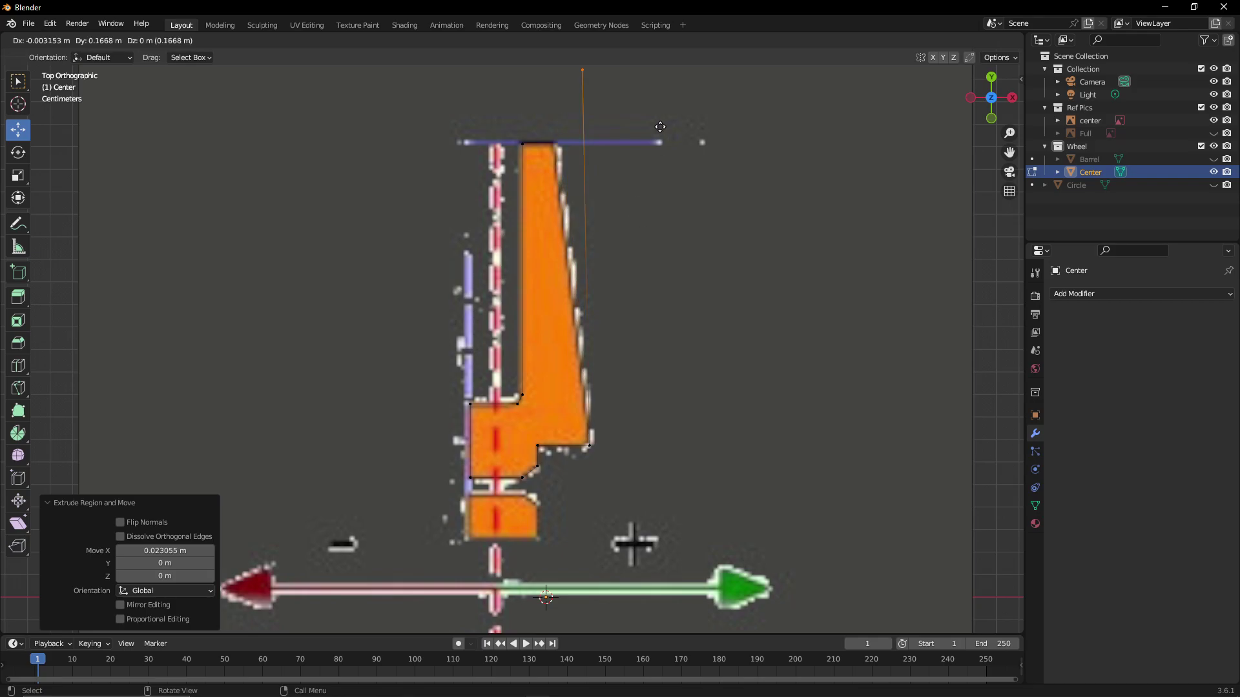
Cancel the upward extrude and extrude the top-left vertex along X to the arm's top-right corner
{"action": "right_click", "coordinate": [664, 171]}
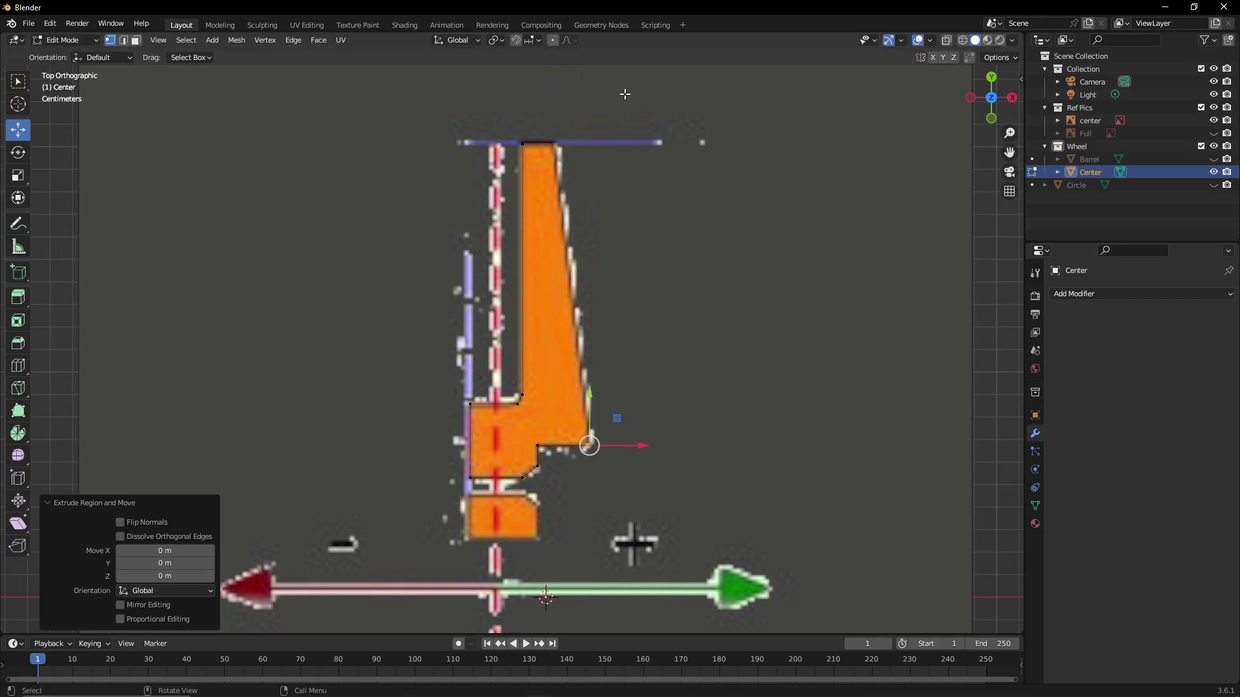
{"action": "scroll", "coordinate": [626, 99], "scroll_direction": "up", "scroll_amount": 4}
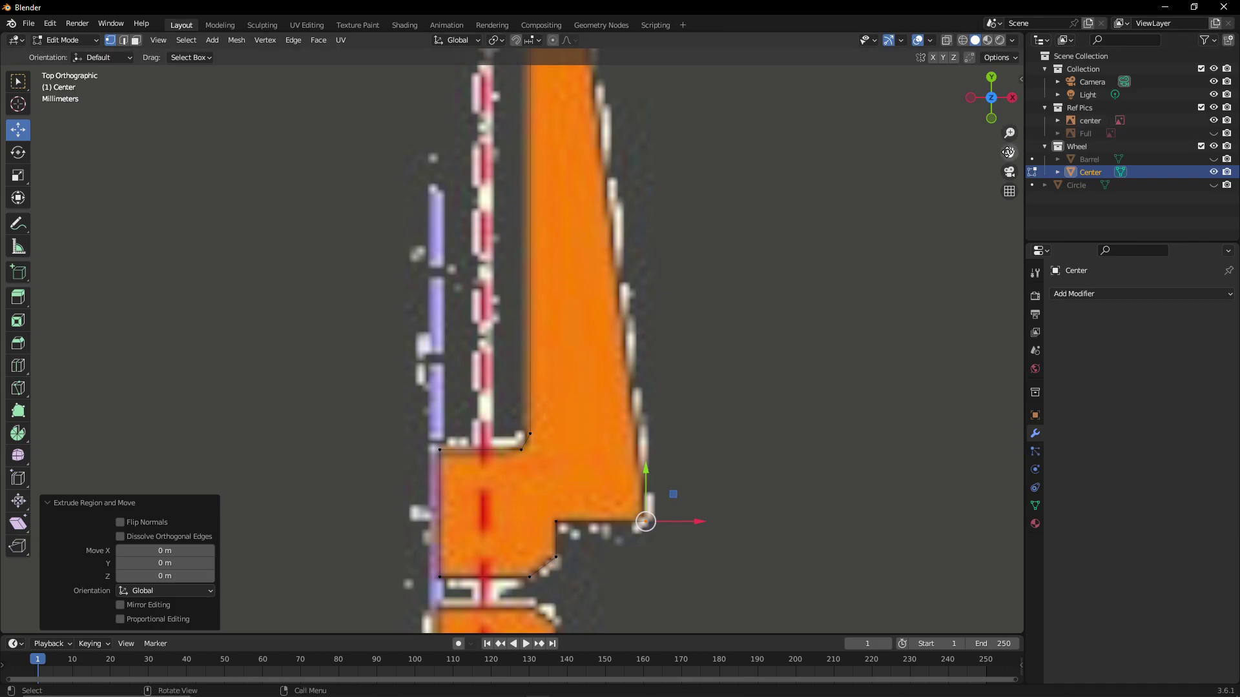
{"action": "scroll", "coordinate": [672, 97], "scroll_direction": "up", "scroll_amount": 5, "text": "shift"}
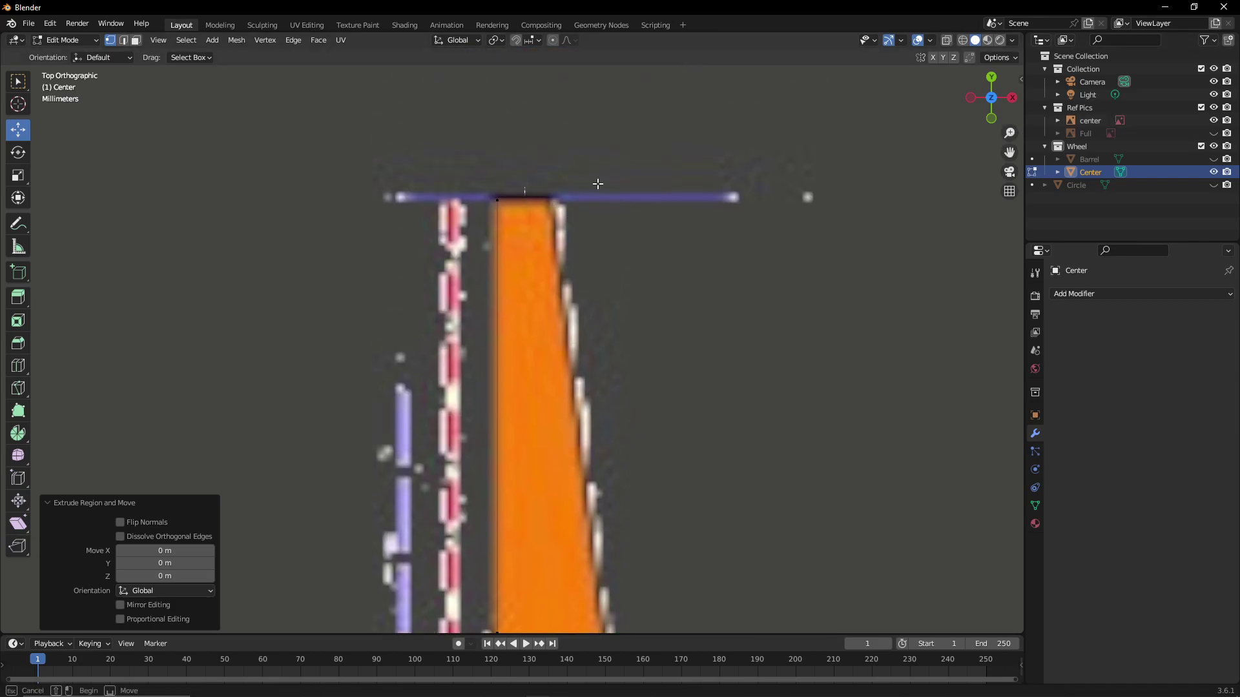
{"action": "left_click", "coordinate": [567, 191]}
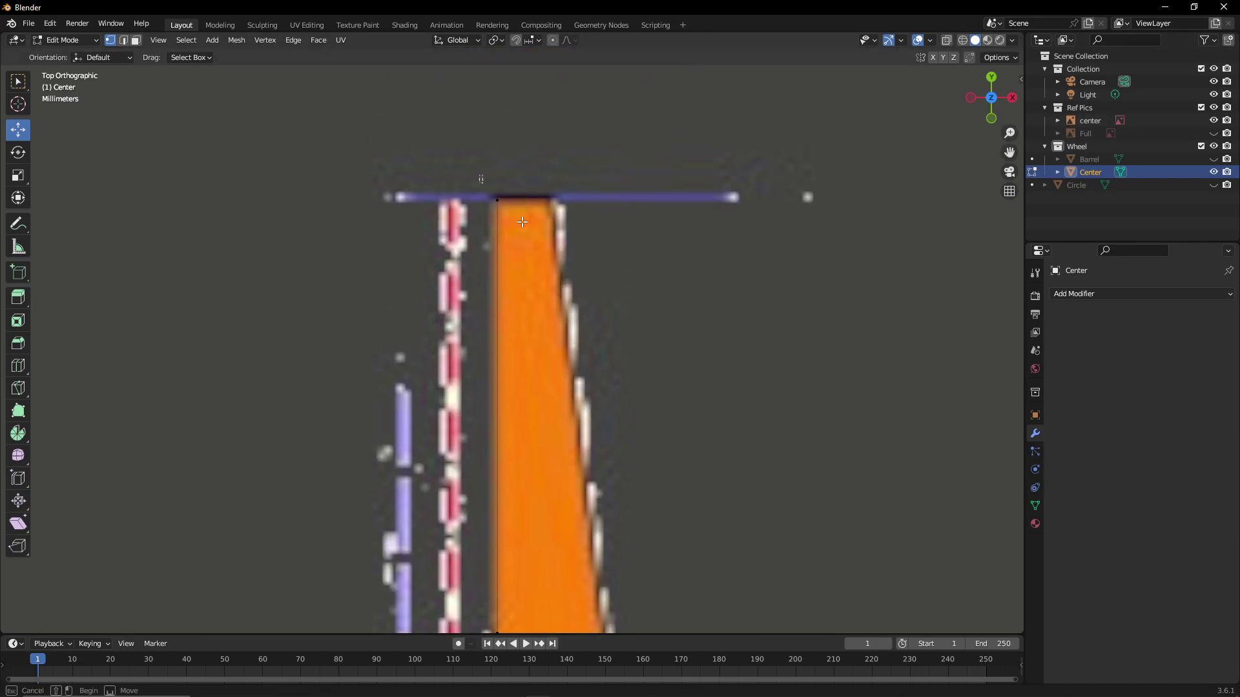
{"action": "left_click", "coordinate": [499, 202]}
{"action": "key", "text": "g"}
{"action": "key", "text": "x"}
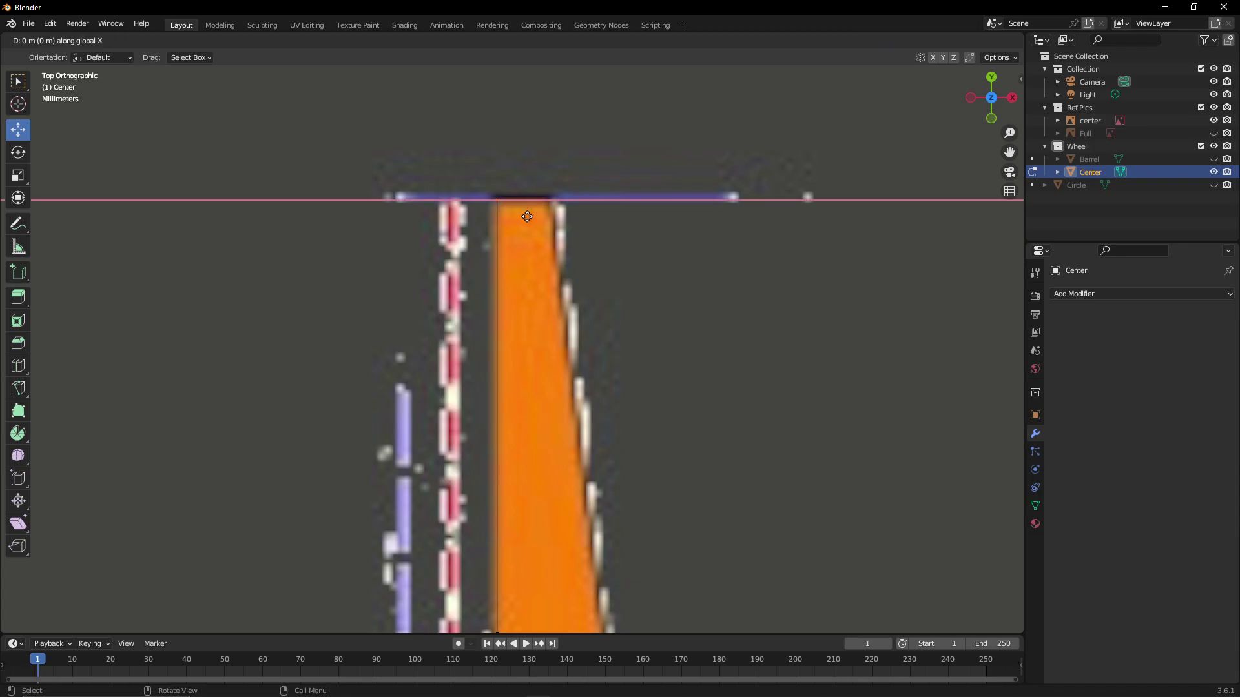
{"action": "left_click", "coordinate": [581, 232]}
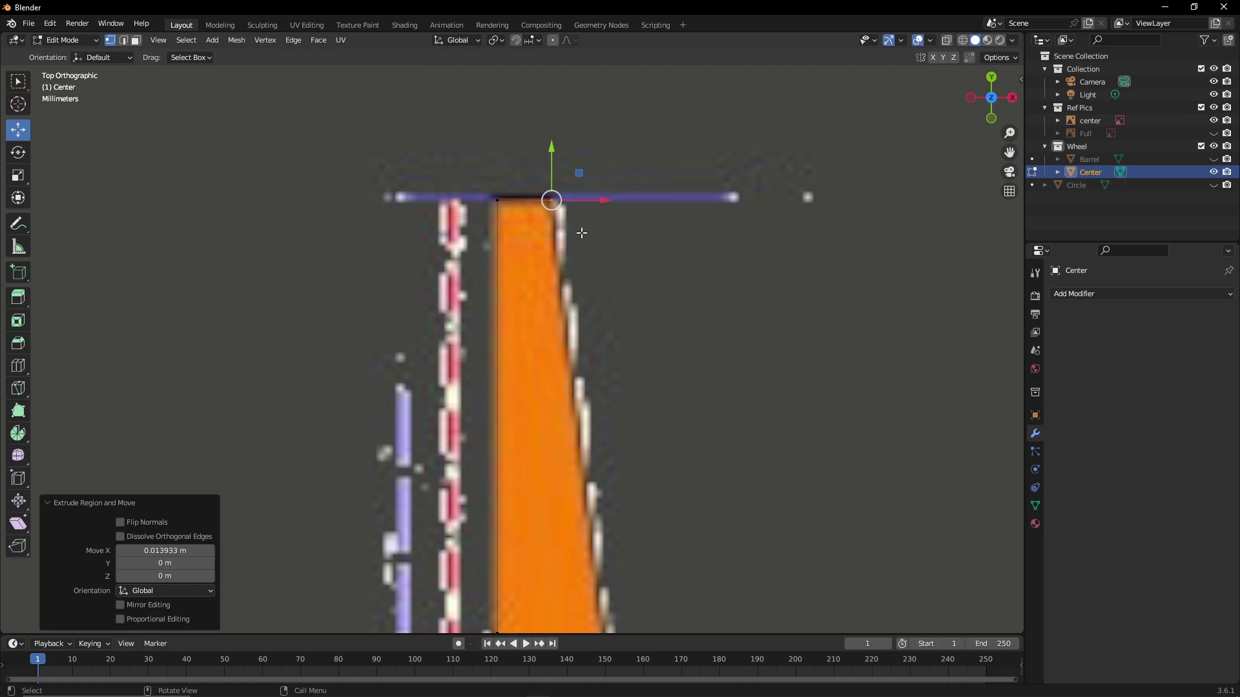
Add the lower-right vertex to the selection and briefly hide Center to compare with the reference
{"action": "scroll", "coordinate": [581, 235], "scroll_direction": "down", "scroll_amount": 1}
{"action": "scroll", "coordinate": [581, 238], "scroll_direction": "down", "scroll_amount": 4}
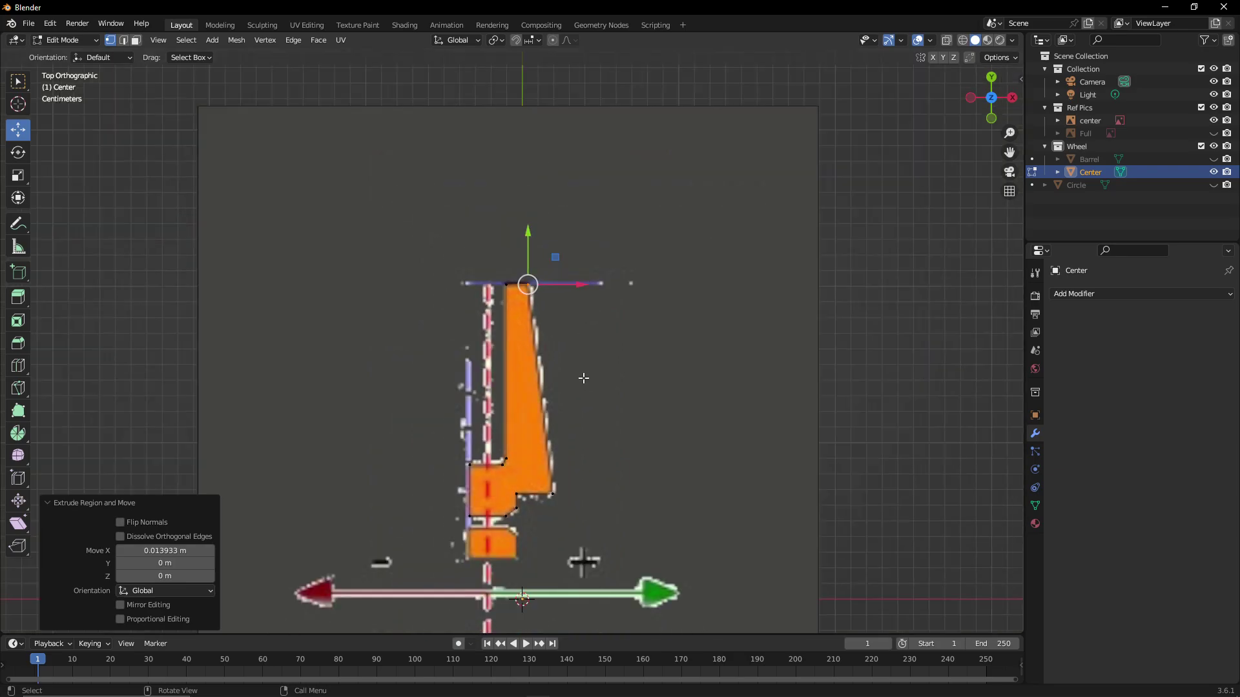
{"action": "left_click", "coordinate": [552, 494], "text": "shift"}
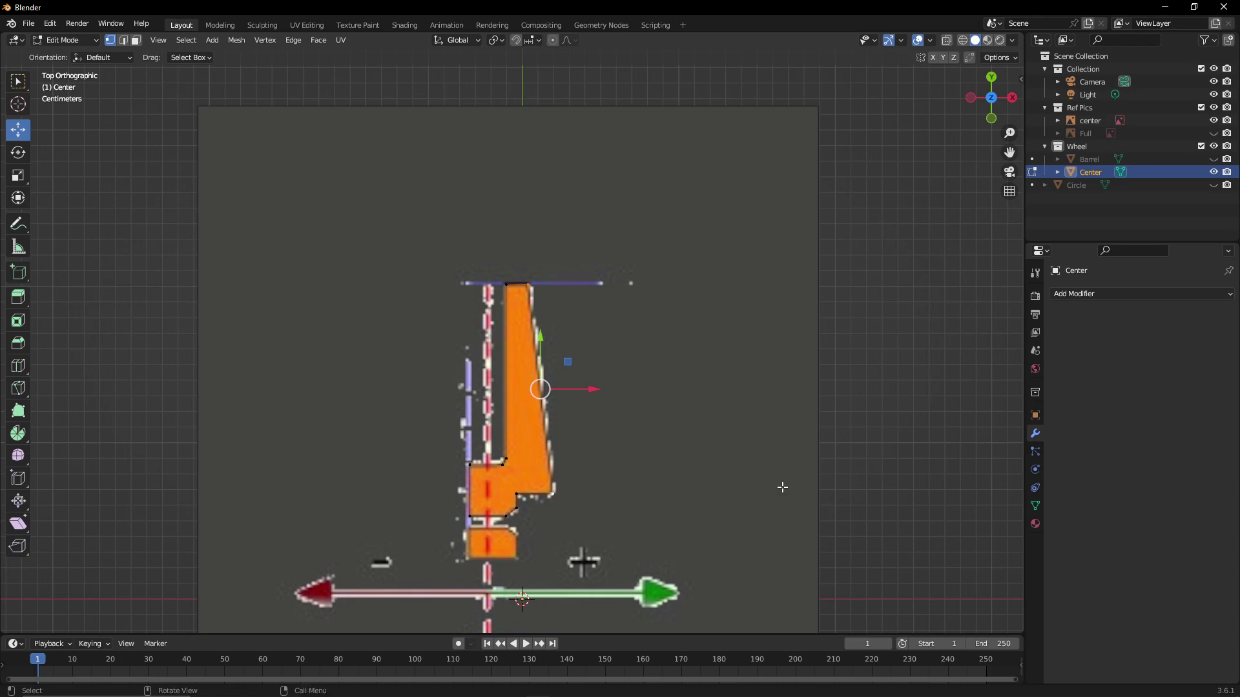
{"action": "scroll", "coordinate": [682, 415], "scroll_direction": "up", "scroll_amount": 6}
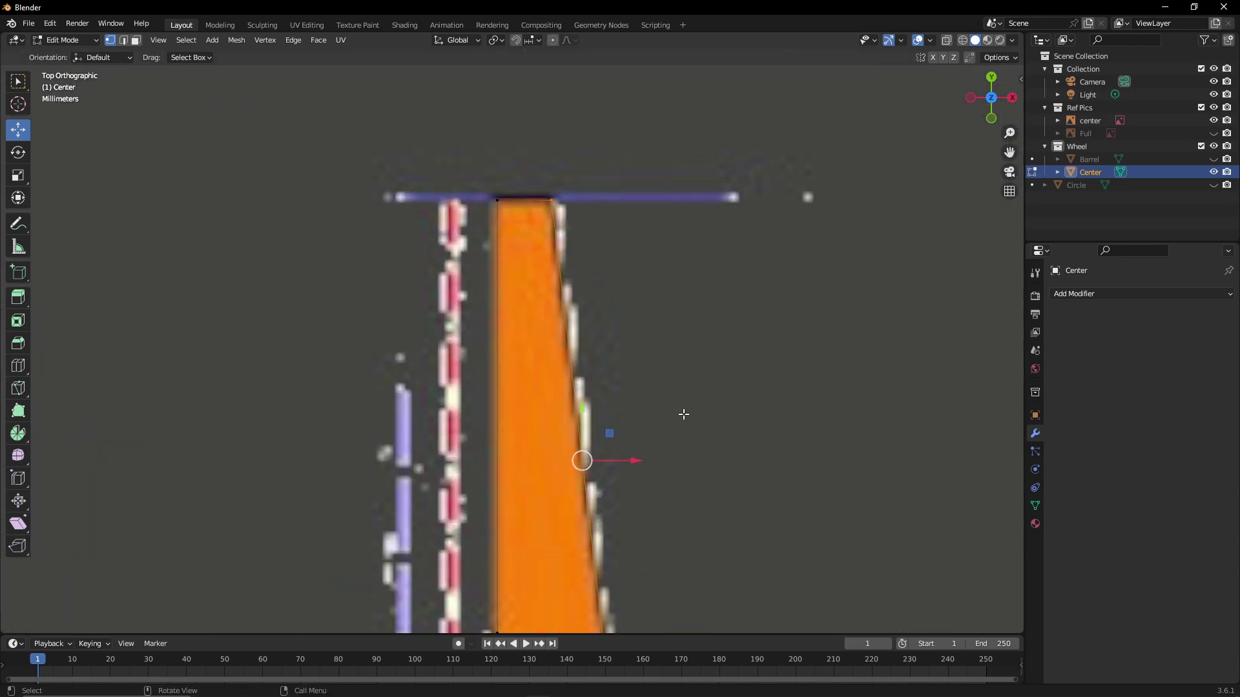
{"action": "scroll", "coordinate": [622, 332], "scroll_direction": "down", "scroll_amount": 7}
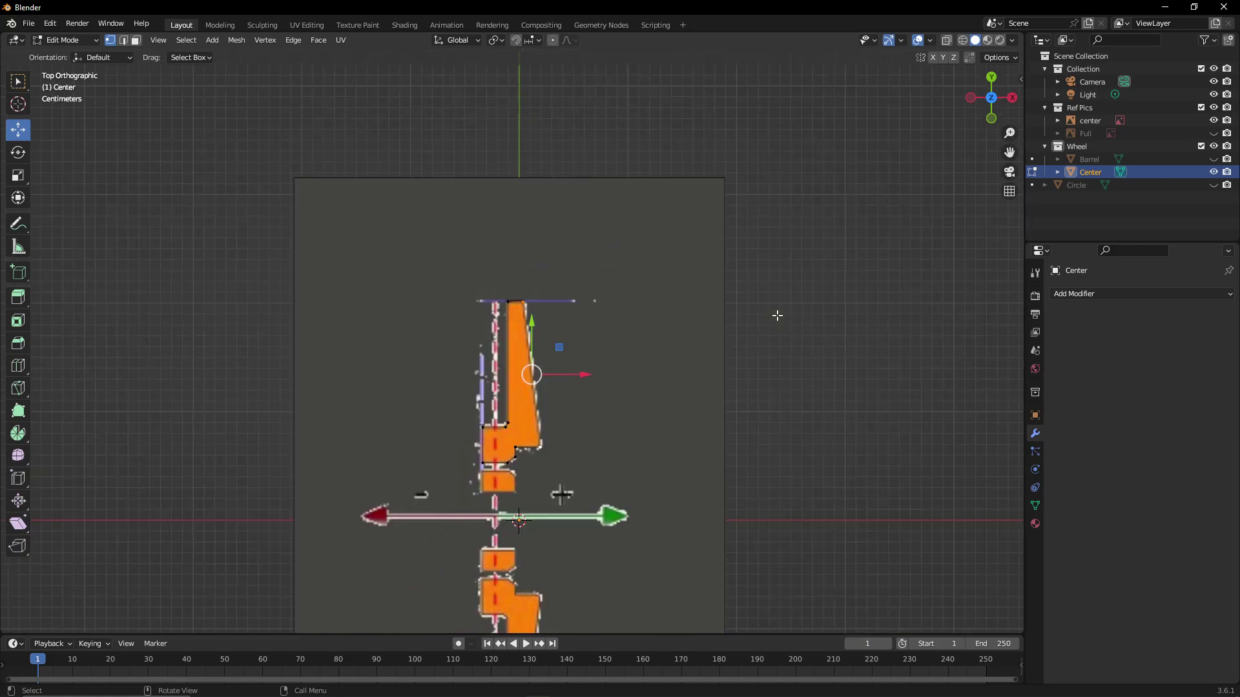
{"action": "left_click", "coordinate": [1214, 171]}
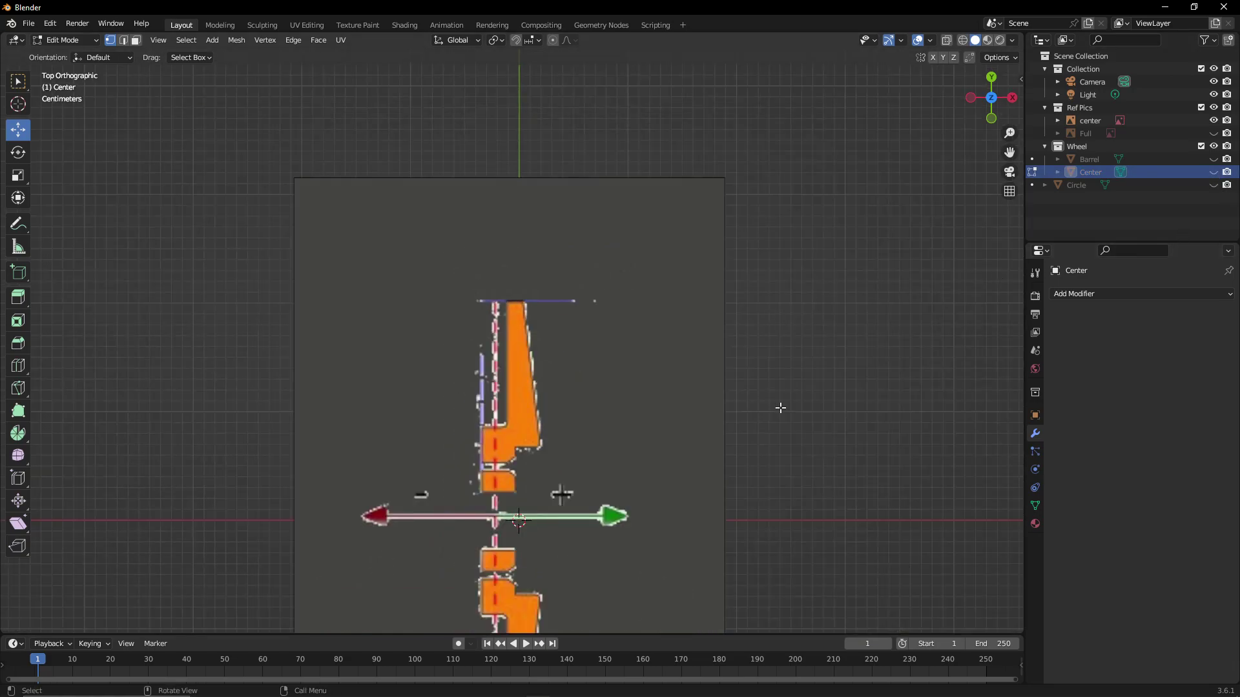
{"action": "left_click", "coordinate": [1213, 172]}
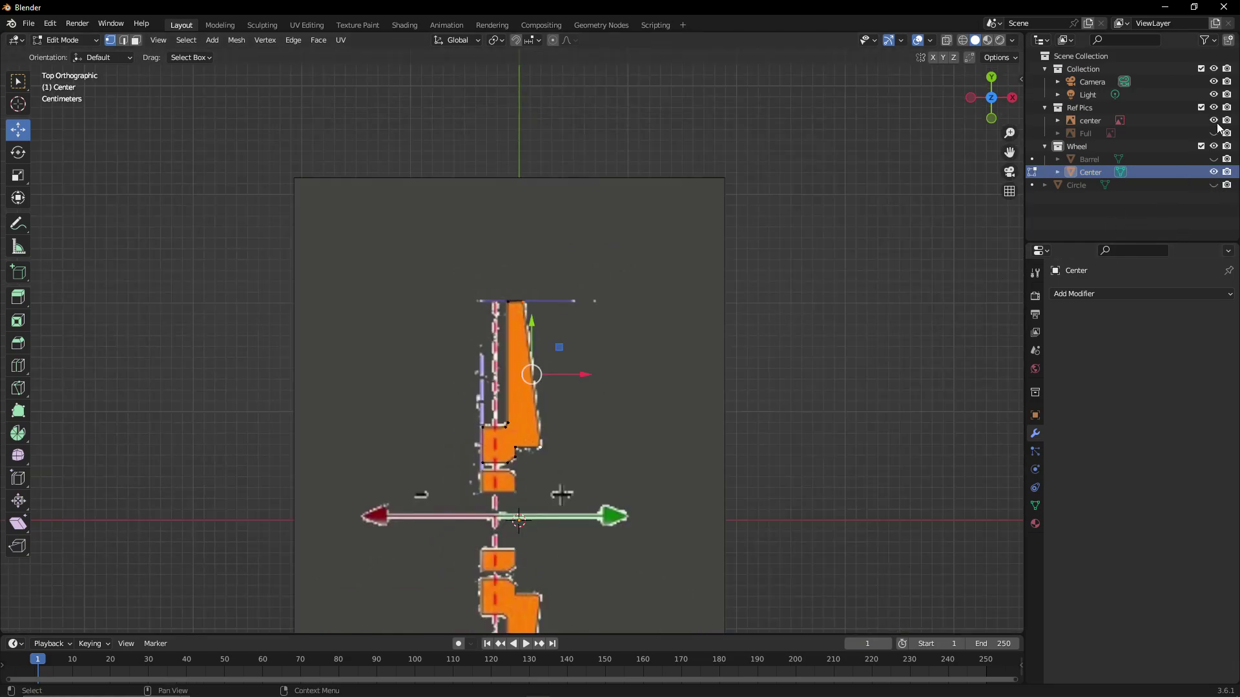
Hide all the Ref Pics images and orbit to view the traced profile in perspective
{"action": "left_click", "coordinate": [1213, 120]}
{"action": "left_click", "coordinate": [1044, 107]}
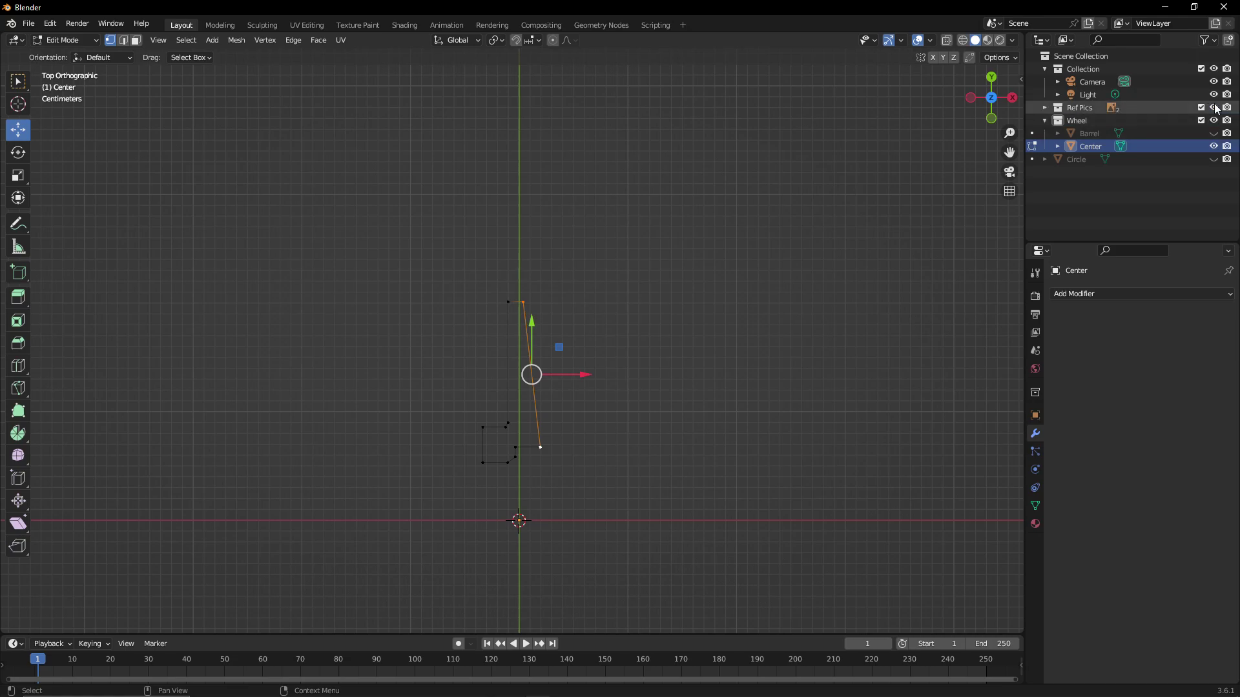
{"action": "left_click", "coordinate": [1215, 108]}
{"action": "left_click", "coordinate": [719, 424]}
{"action": "scroll", "coordinate": [712, 433], "scroll_direction": "up", "scroll_amount": 3}
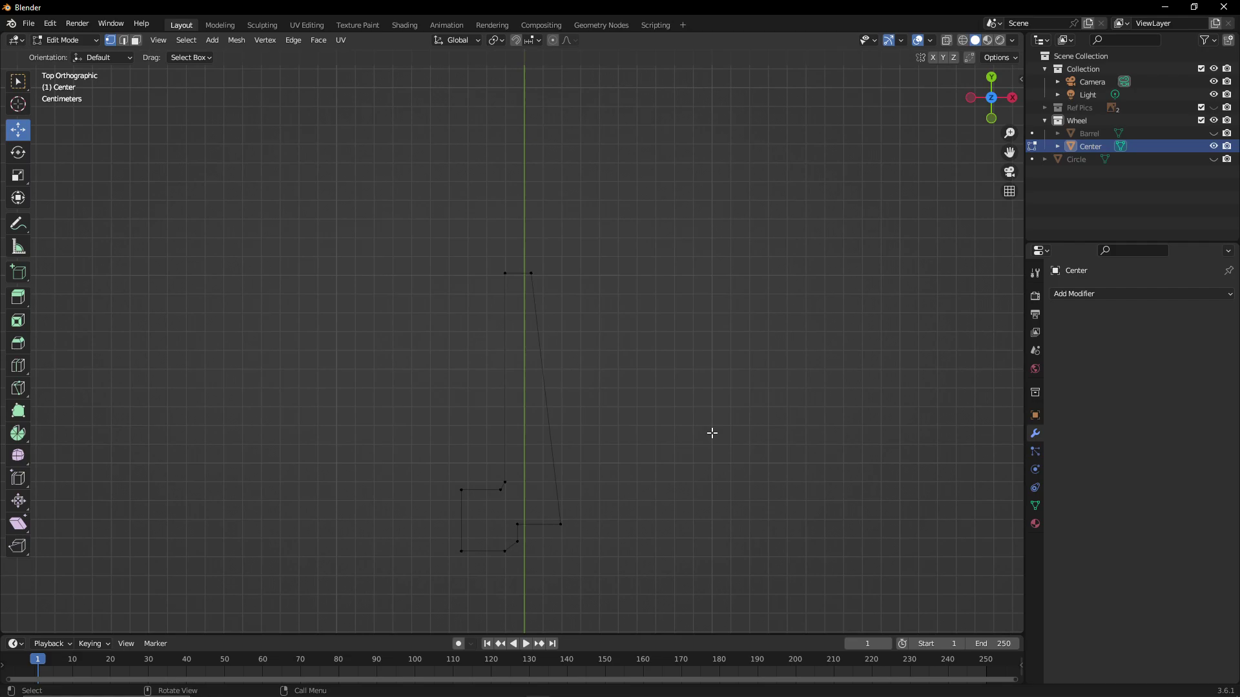
{"action": "middle_click_drag", "start_coordinate": [712, 433], "coordinate": [620, 288]}
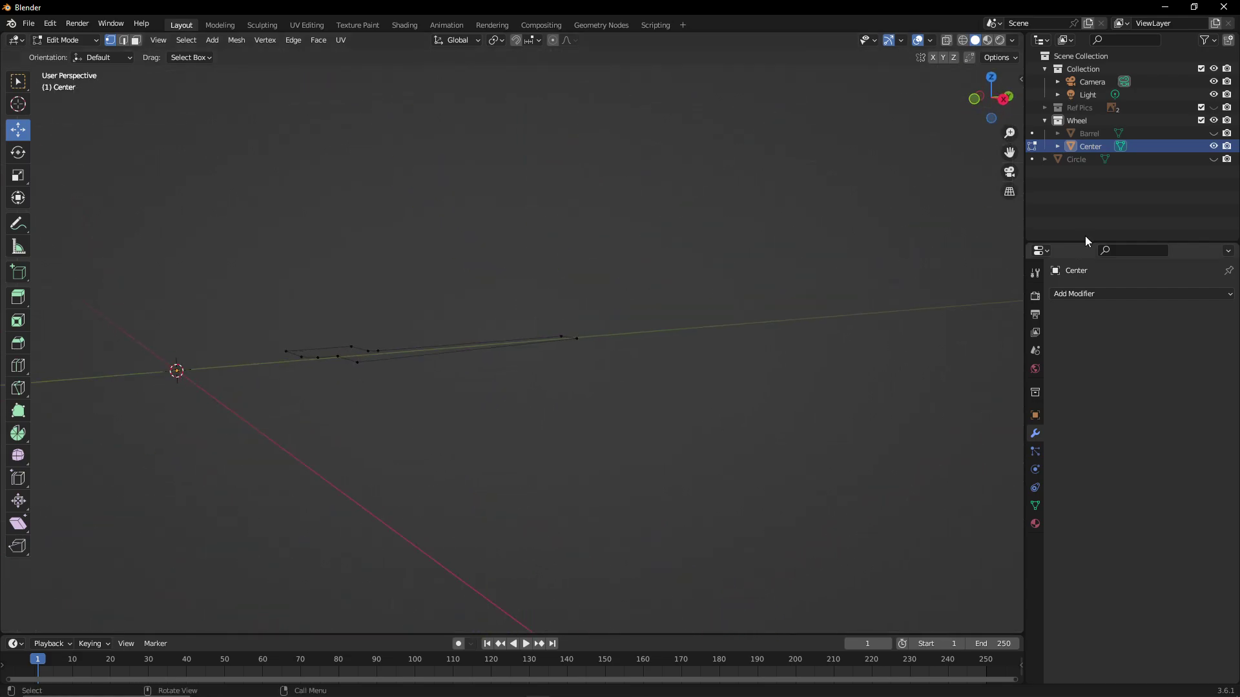
Show the Barrel object again and switch Center back to Object Mode
{"action": "left_click", "coordinate": [1214, 133]}
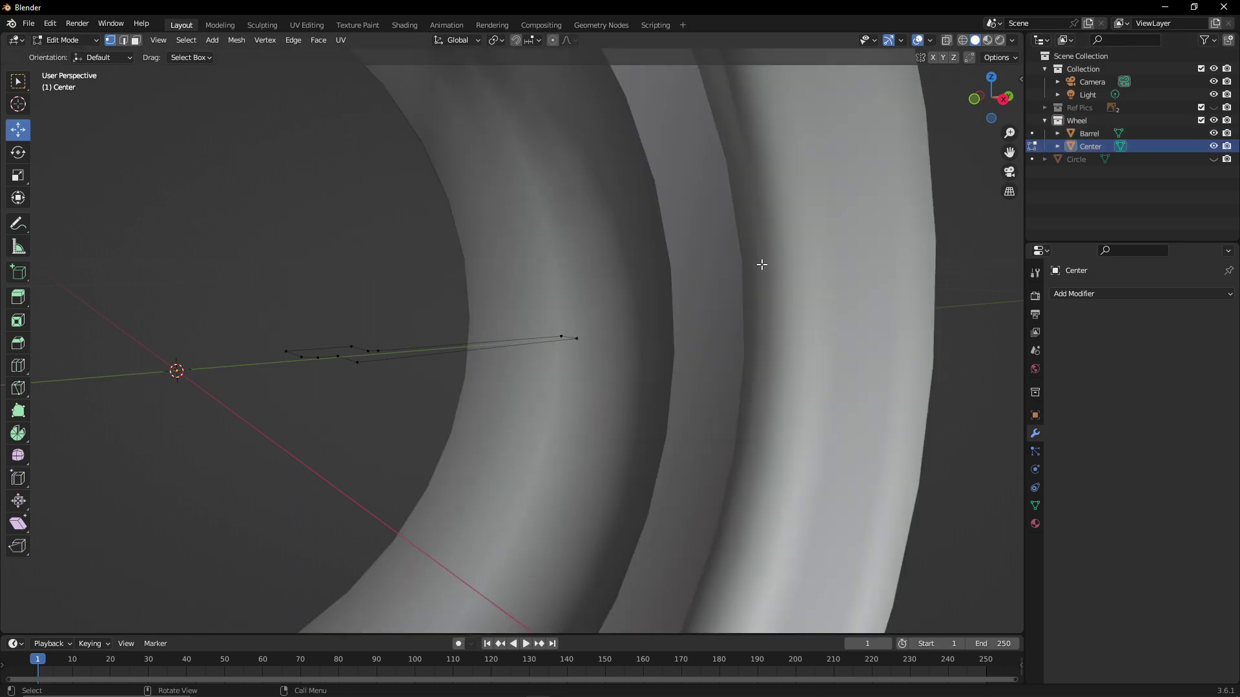
{"action": "scroll", "coordinate": [762, 265], "scroll_direction": "down", "scroll_amount": 6}
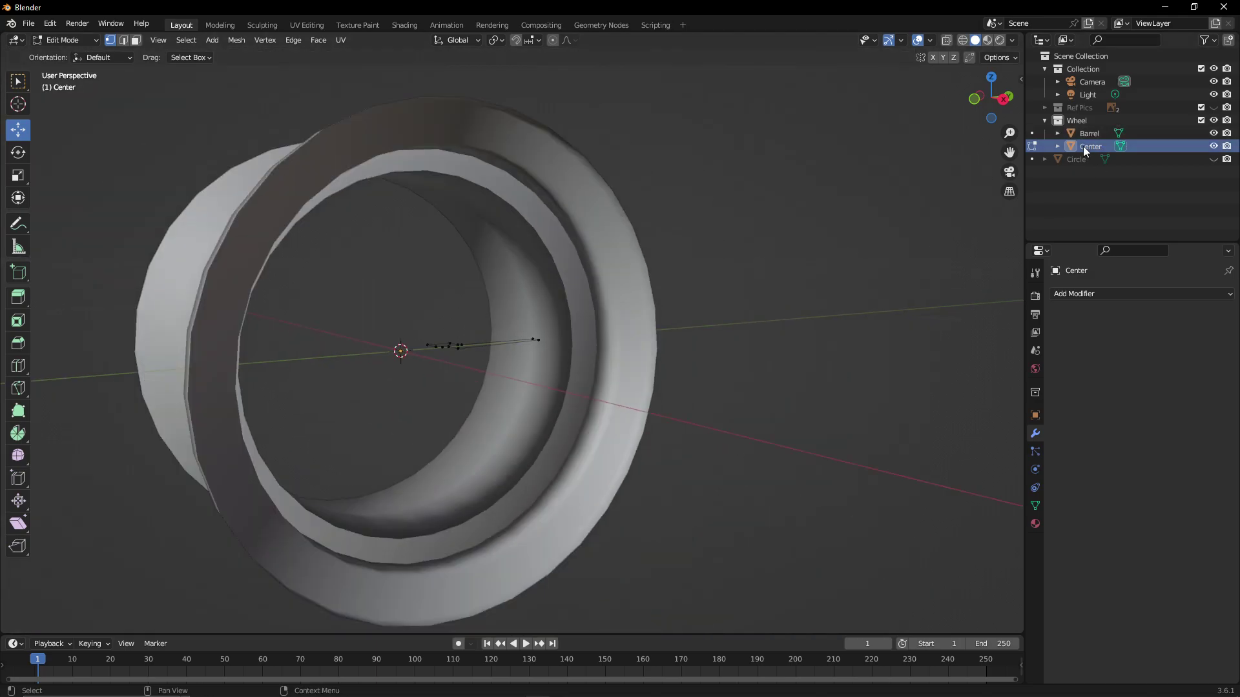
{"action": "left_click", "coordinate": [60, 37]}
{"action": "left_click", "coordinate": [61, 41]}
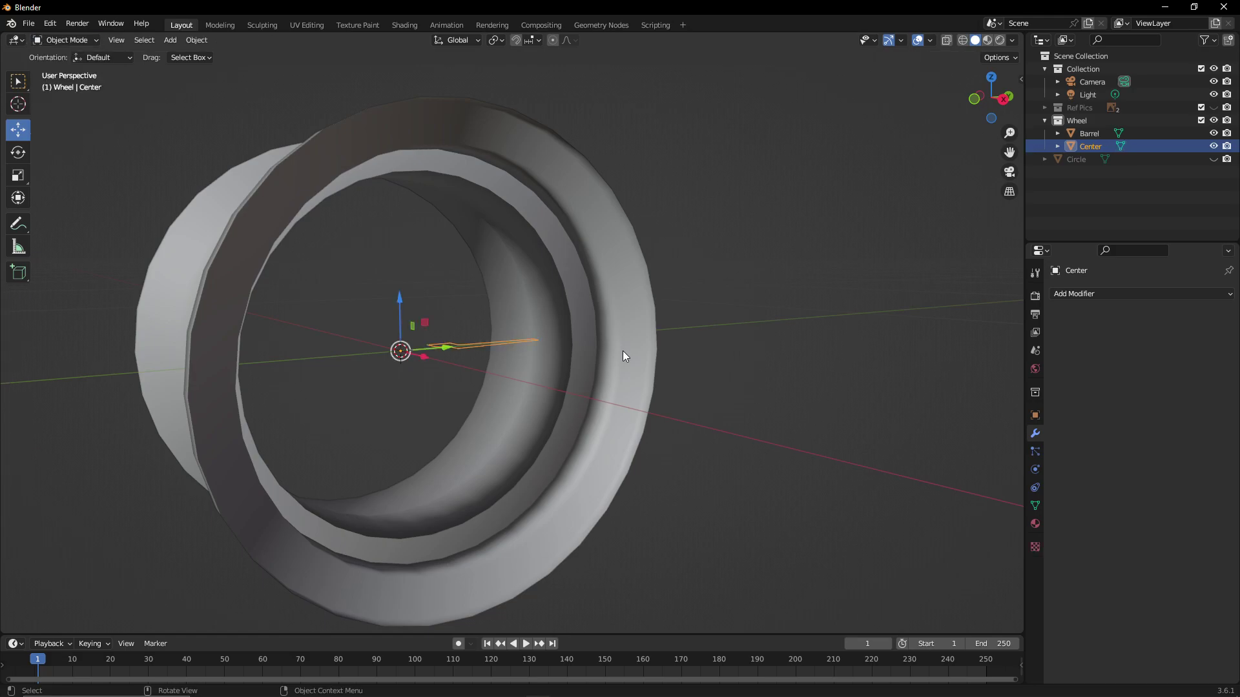
Add a Screw modifier revolving the Center profile around X with 32 viewport and render steps
{"action": "left_click", "coordinate": [1102, 295]}
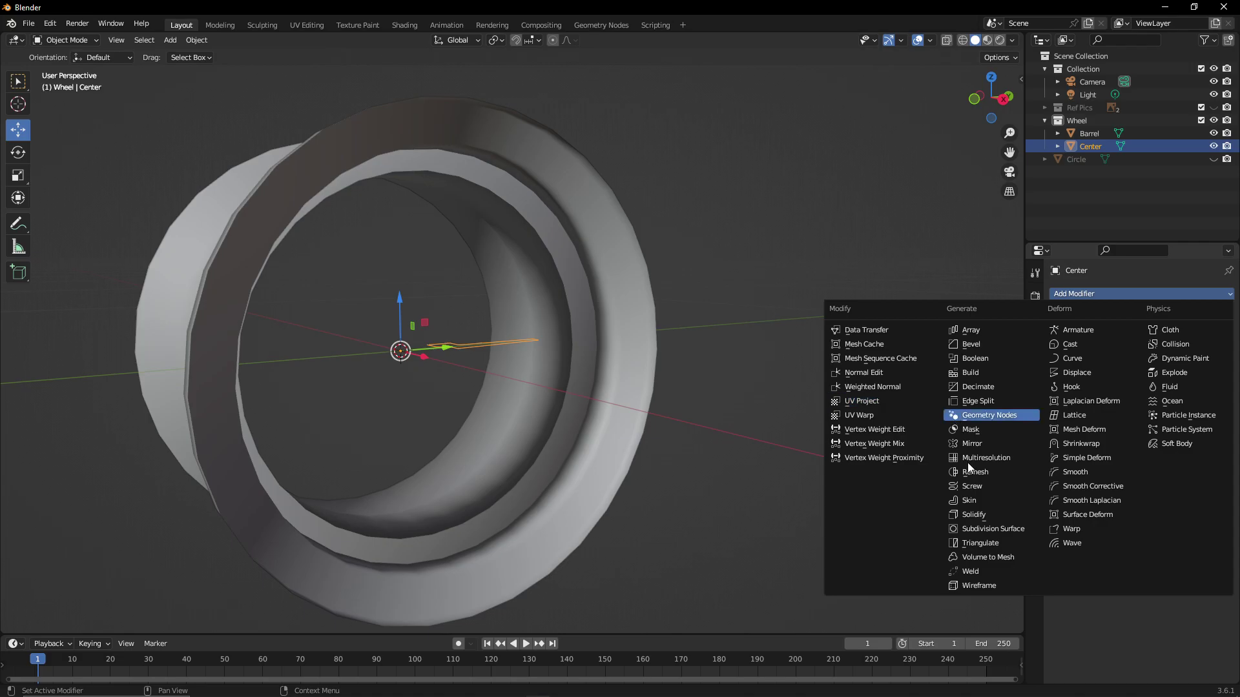
{"action": "left_click", "coordinate": [976, 487]}
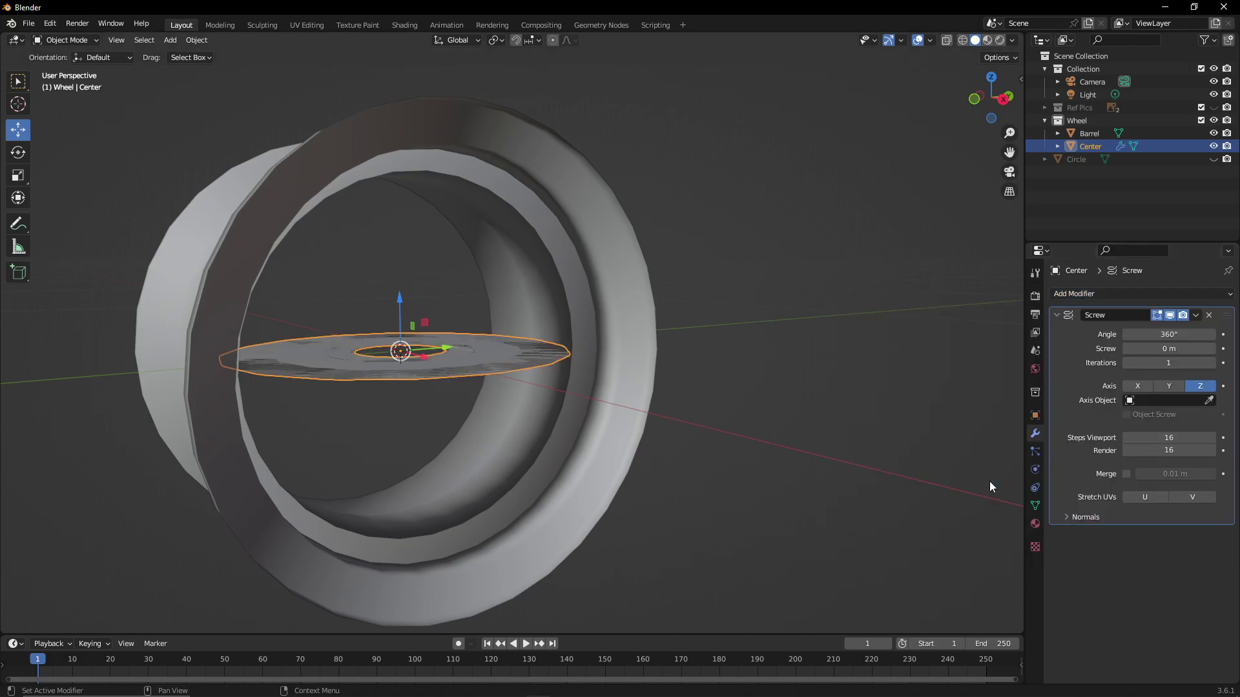
{"action": "left_click", "coordinate": [1138, 386]}
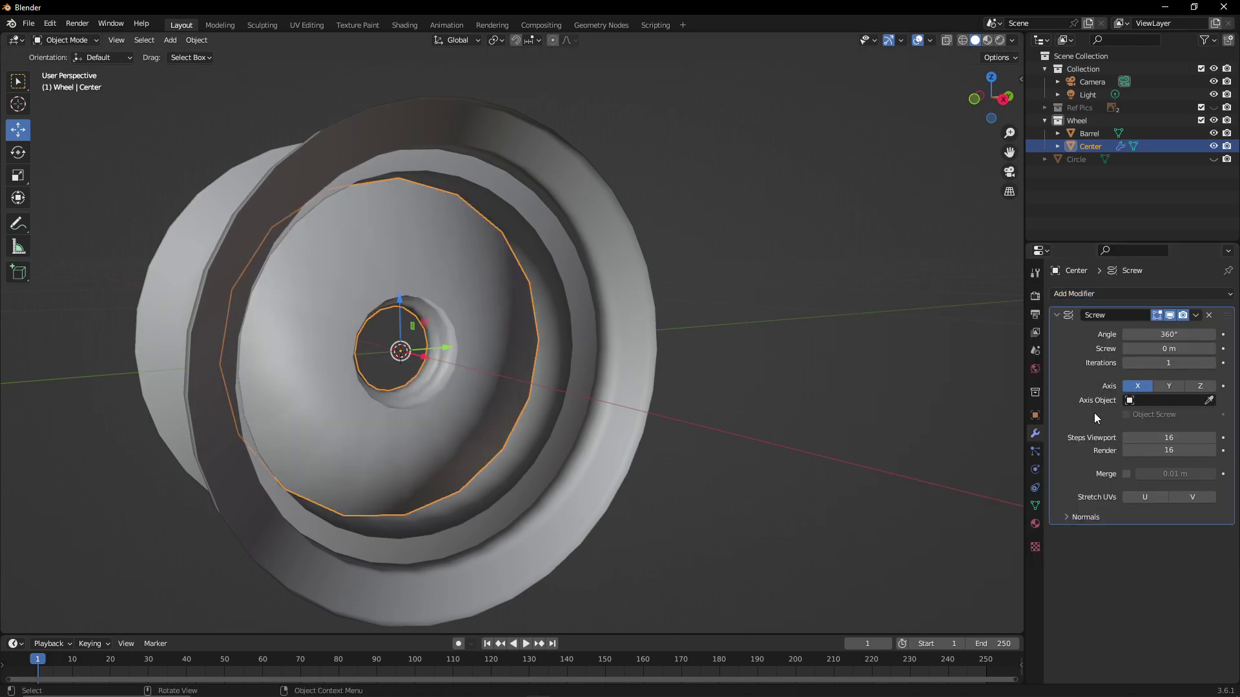
{"action": "left_click", "coordinate": [1168, 438]}
{"action": "type", "text": "32"}
{"action": "key", "text": "Return"}
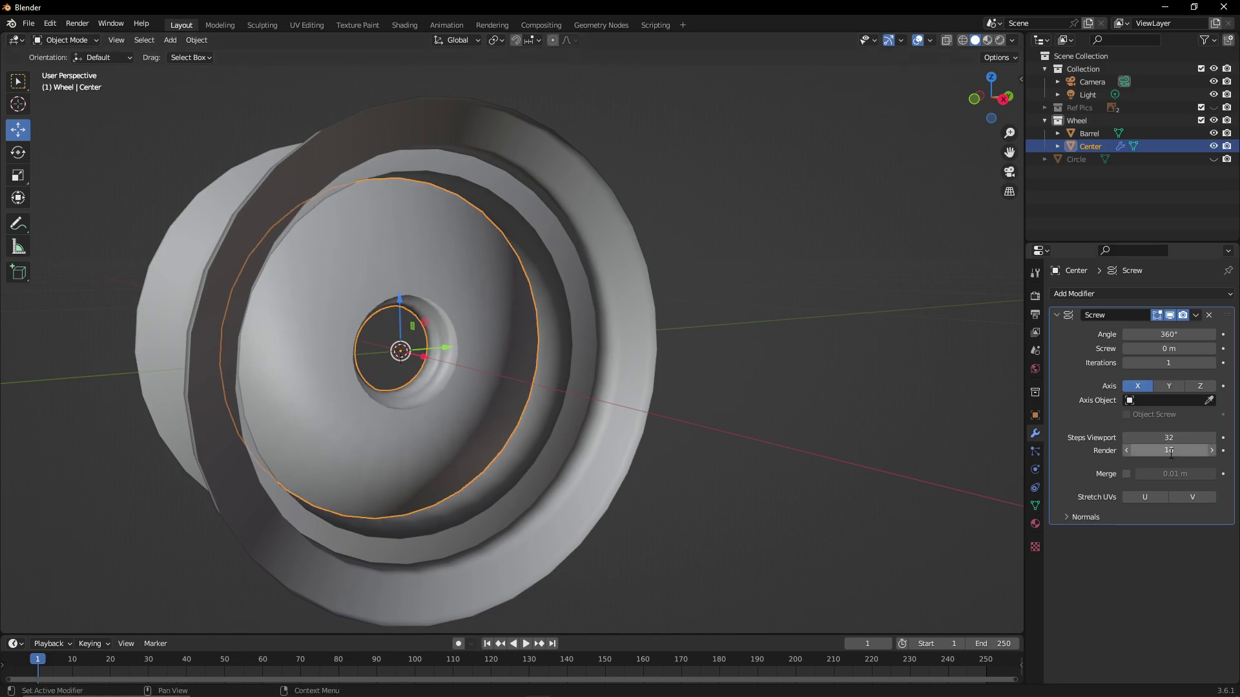
{"action": "left_click", "coordinate": [1170, 451]}
{"action": "type", "text": "32"}
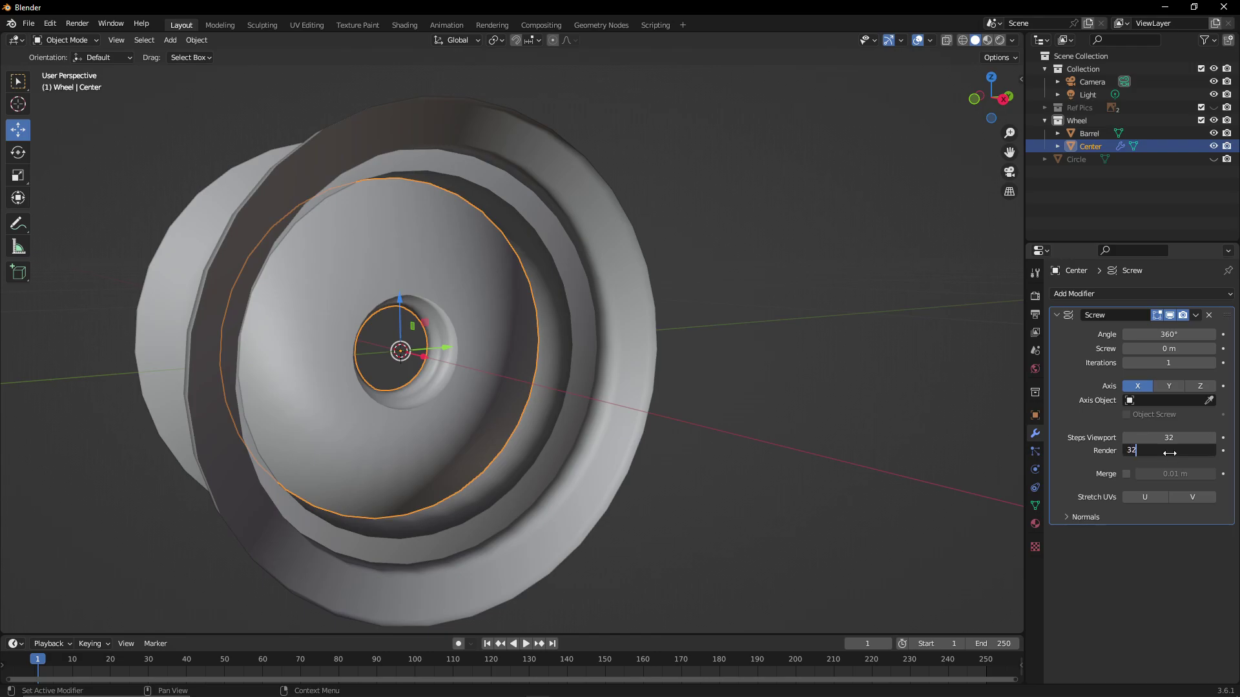
{"action": "key", "text": "Return"}
Orbit and zoom around the revolved wheel centre to inspect it
{"action": "left_click", "coordinate": [936, 398]}
{"action": "middle_click_drag", "start_coordinate": [926, 393], "coordinate": [627, 387]}
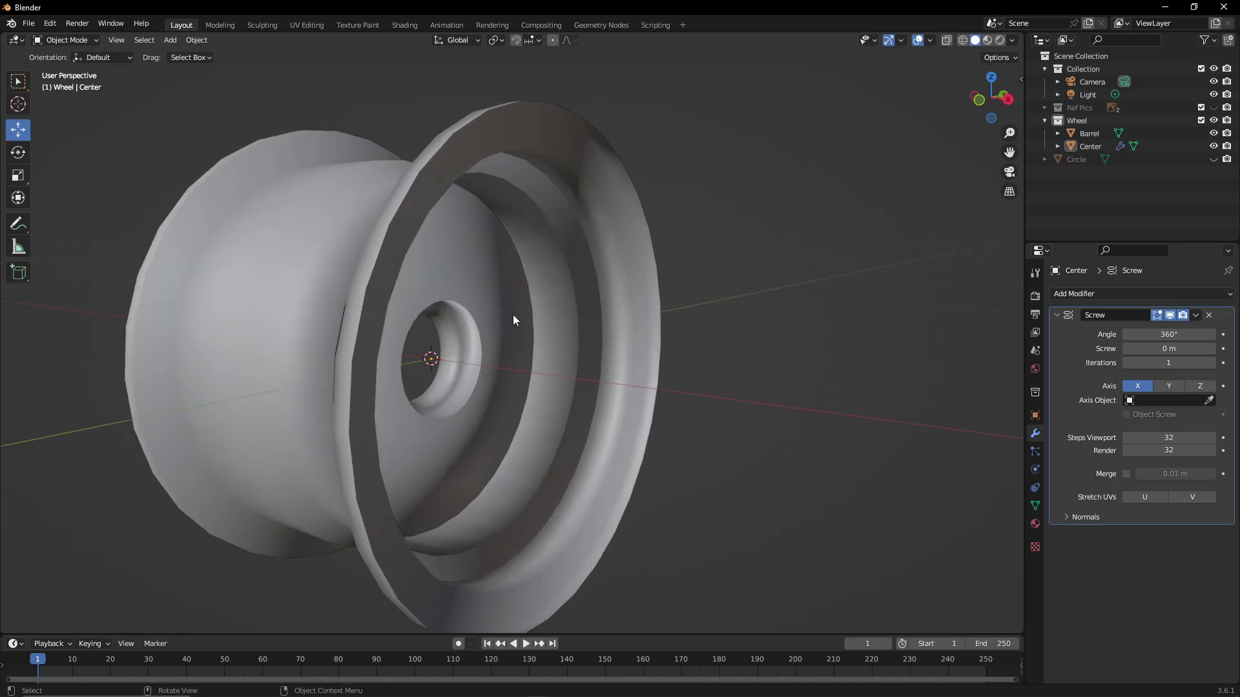
{"action": "middle_click_drag", "start_coordinate": [654, 315], "coordinate": [447, 258]}
{"action": "scroll", "coordinate": [652, 234], "scroll_direction": "up", "scroll_amount": 8}
{"action": "scroll", "coordinate": [552, 290], "scroll_direction": "down", "scroll_amount": 6}
{"action": "scroll", "coordinate": [603, 266], "scroll_direction": "up", "scroll_amount": 6}
{"action": "scroll", "coordinate": [510, 239], "scroll_direction": "down", "scroll_amount": 5}
{"action": "scroll", "coordinate": [515, 281], "scroll_direction": "up", "scroll_amount": 5}
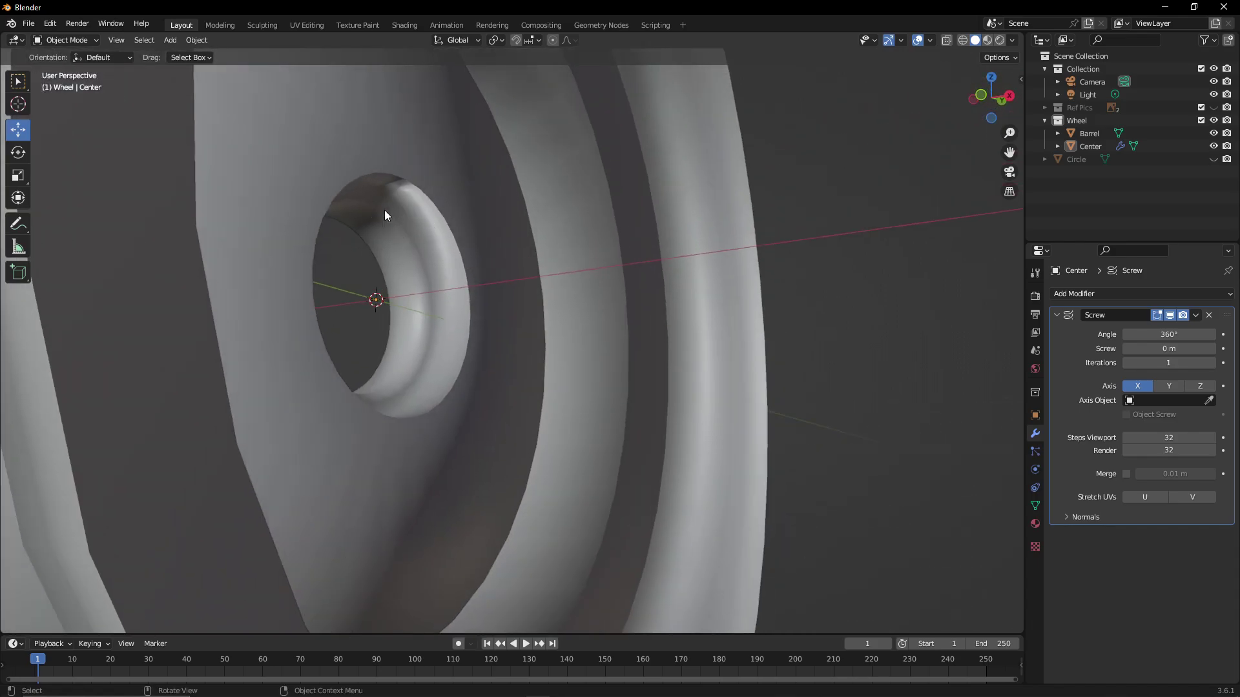
{"action": "scroll", "coordinate": [576, 327], "scroll_direction": "down", "scroll_amount": 6}
{"action": "scroll", "coordinate": [649, 273], "scroll_direction": "down", "scroll_amount": 1}
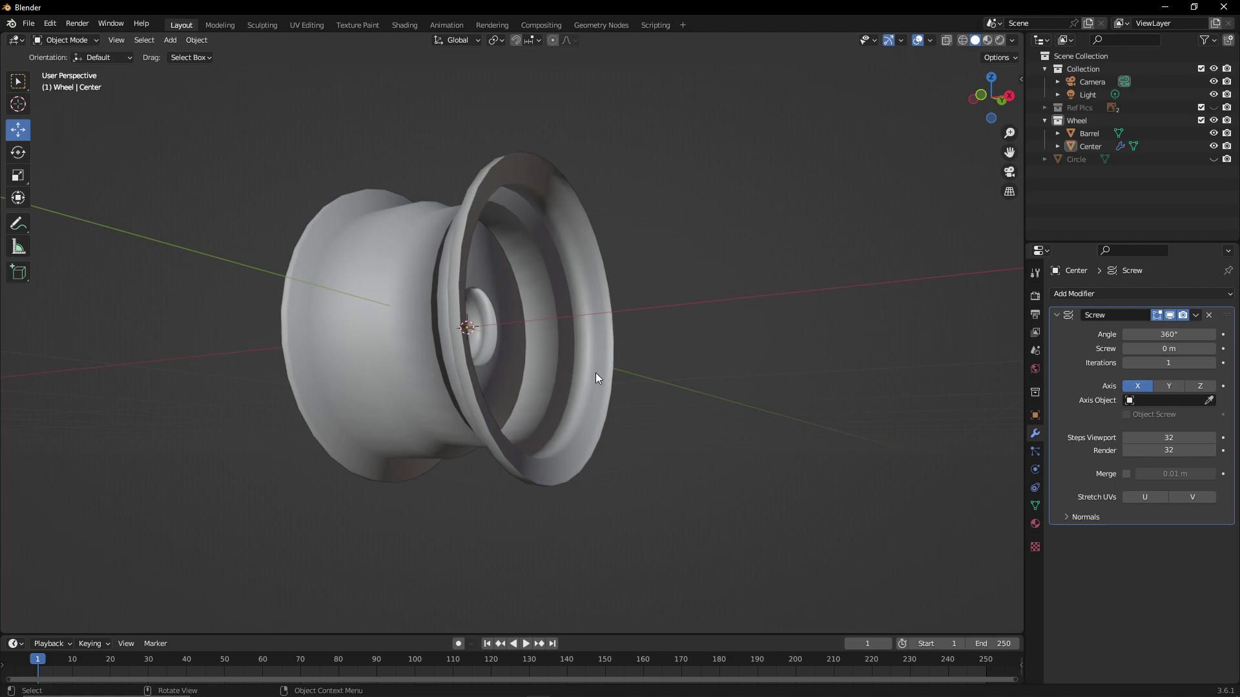
Switch to the top view and apply the Screw modifier
{"action": "key", "text": "KP_7"}
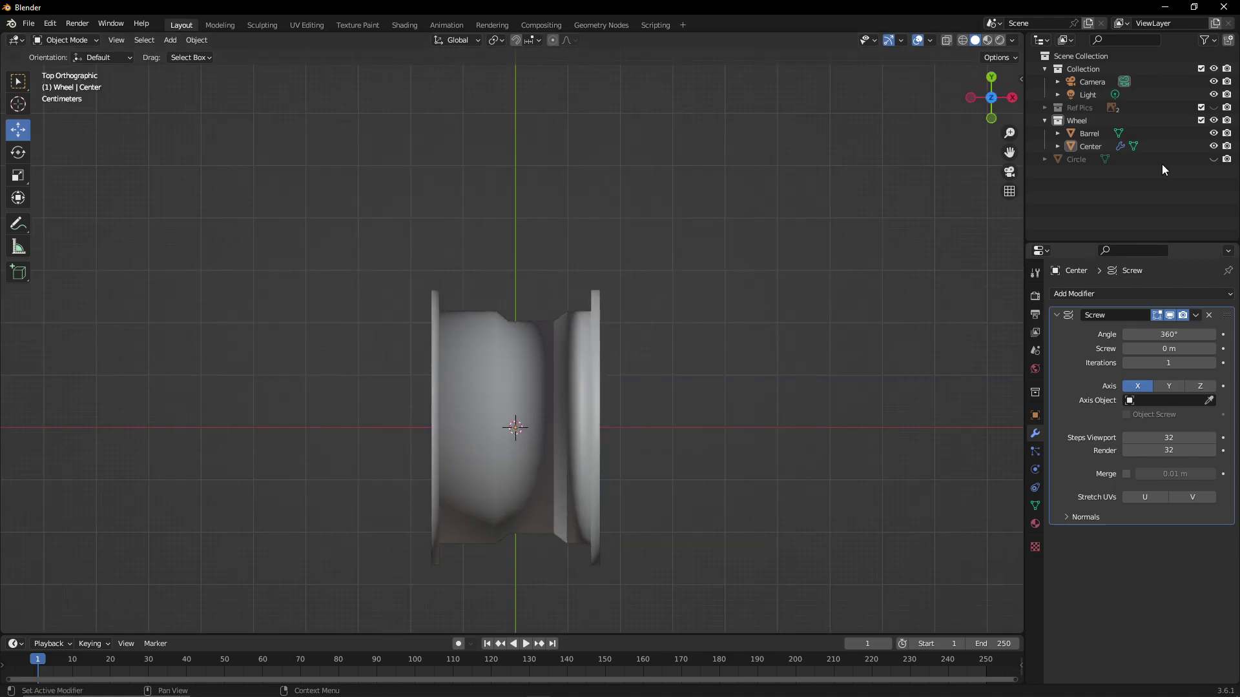
{"action": "left_click", "coordinate": [1197, 315]}
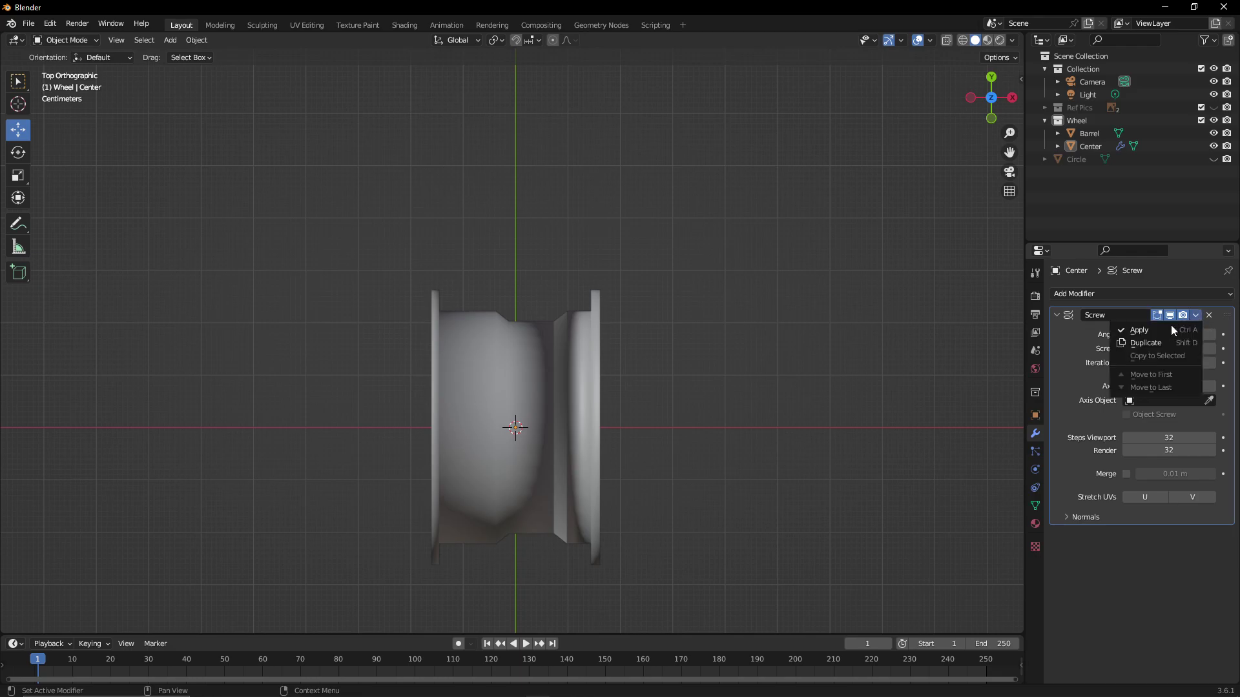
{"action": "left_click", "coordinate": [1167, 329]}
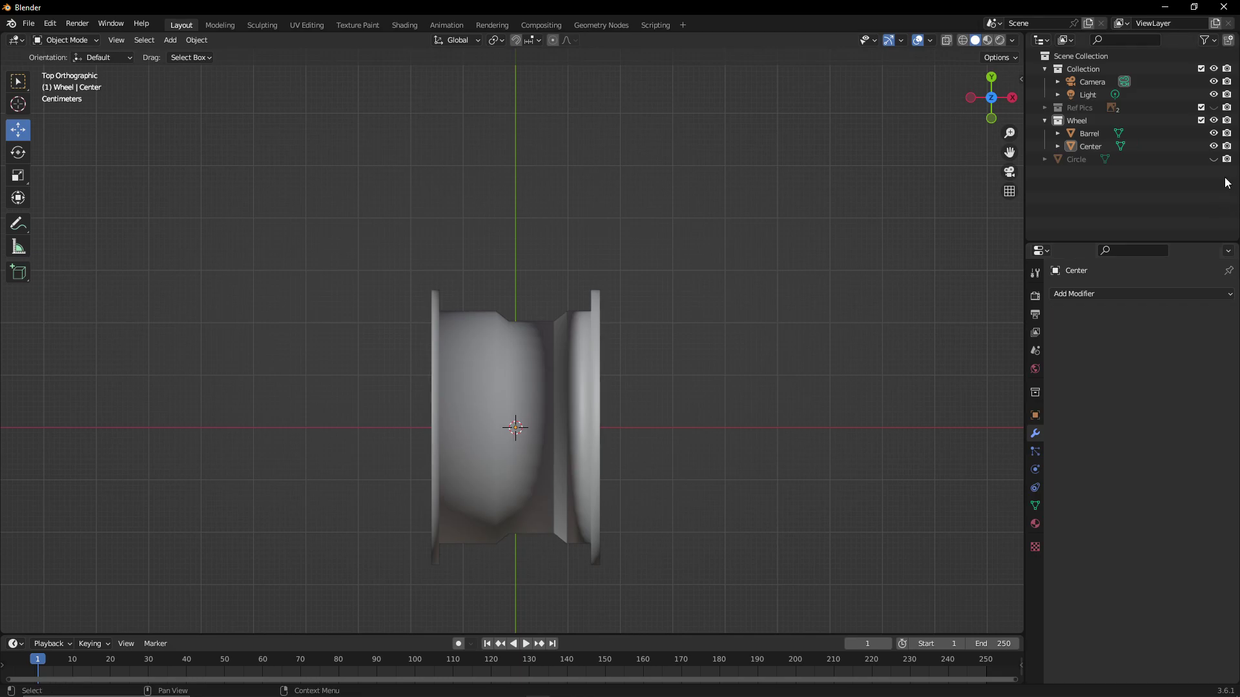
Hide the Wheel collection and make Ref Pics the active collection
{"action": "left_click", "coordinate": [1213, 121]}
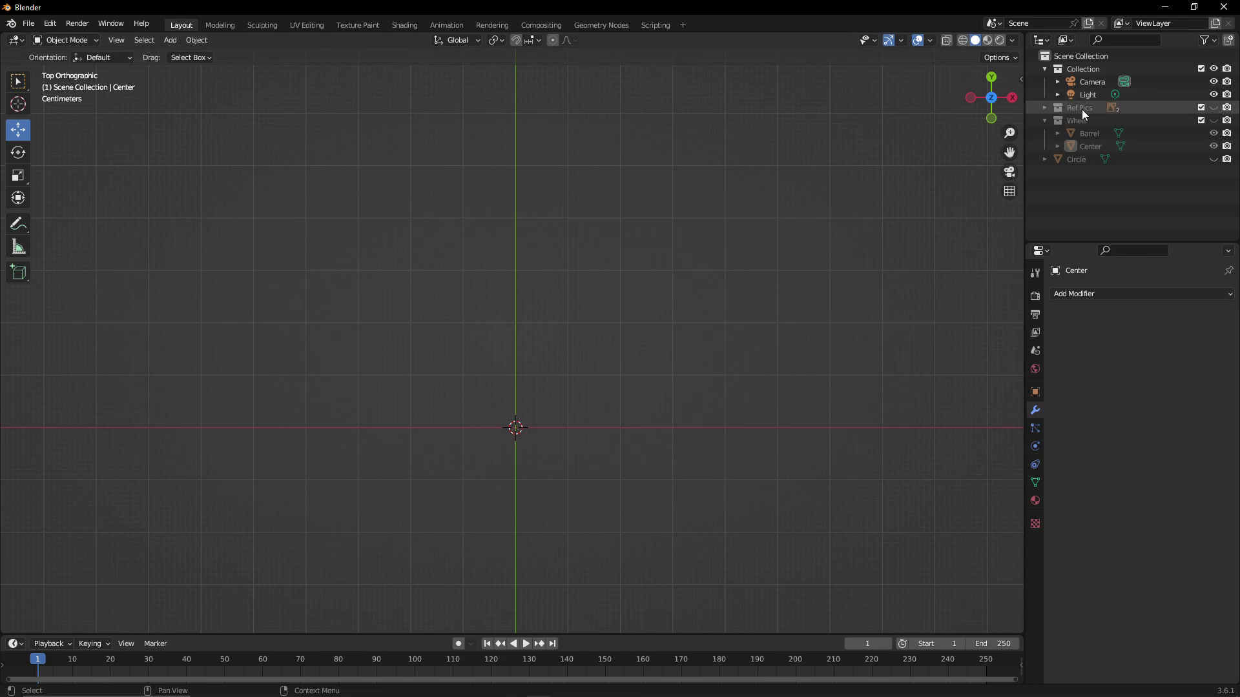
{"action": "left_click", "coordinate": [1083, 109]}
{"action": "left_click", "coordinate": [1213, 107]}
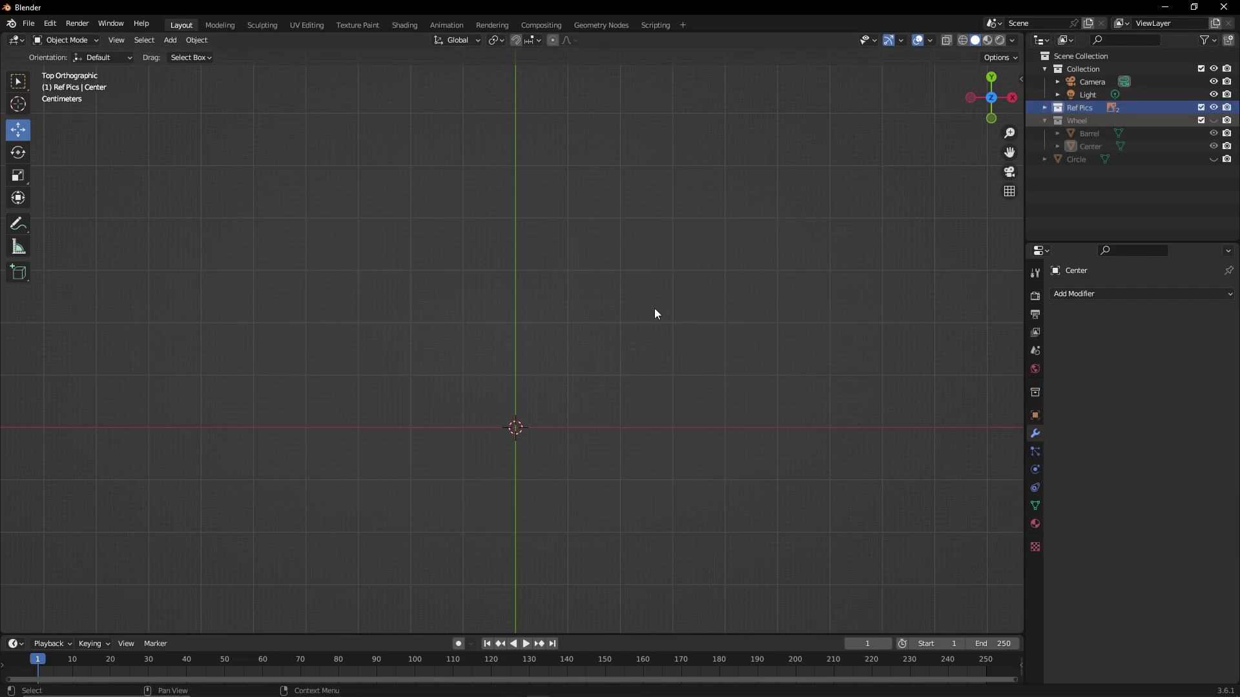
Add the wheel offset diagram file as a reference image
{"action": "key", "text": "shift+a"}
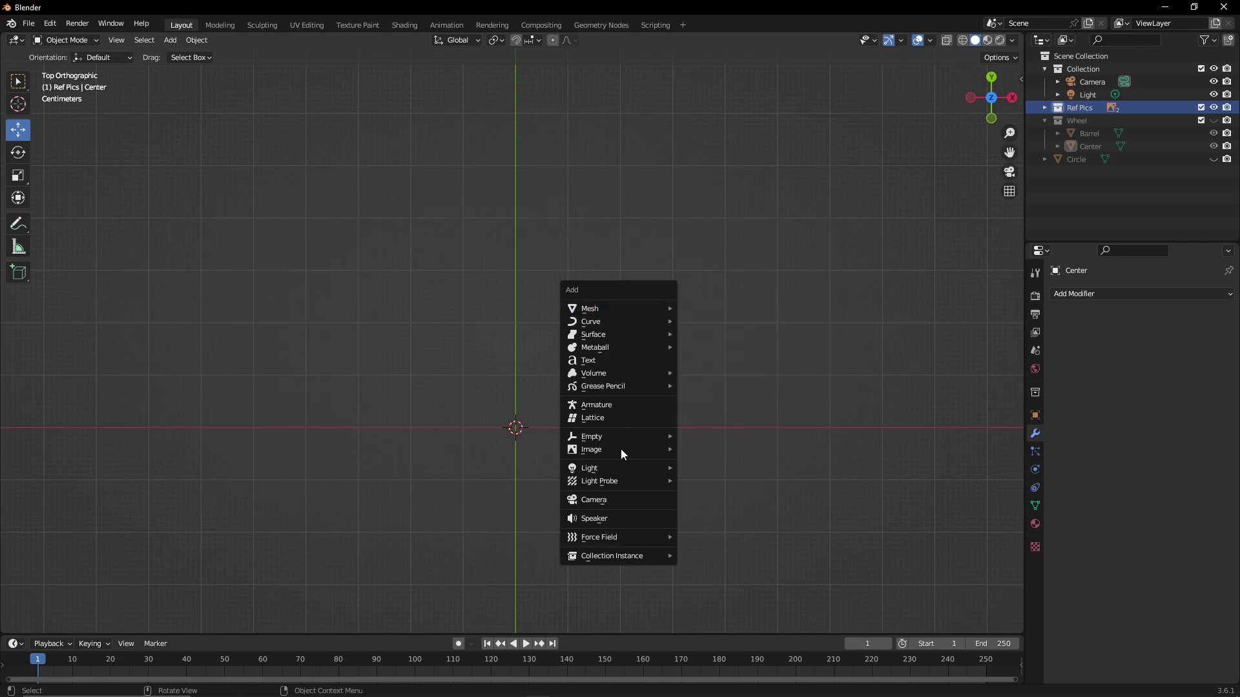
{"action": "mouse_move", "coordinate": [621, 448]}
{"action": "left_click", "coordinate": [709, 447]}
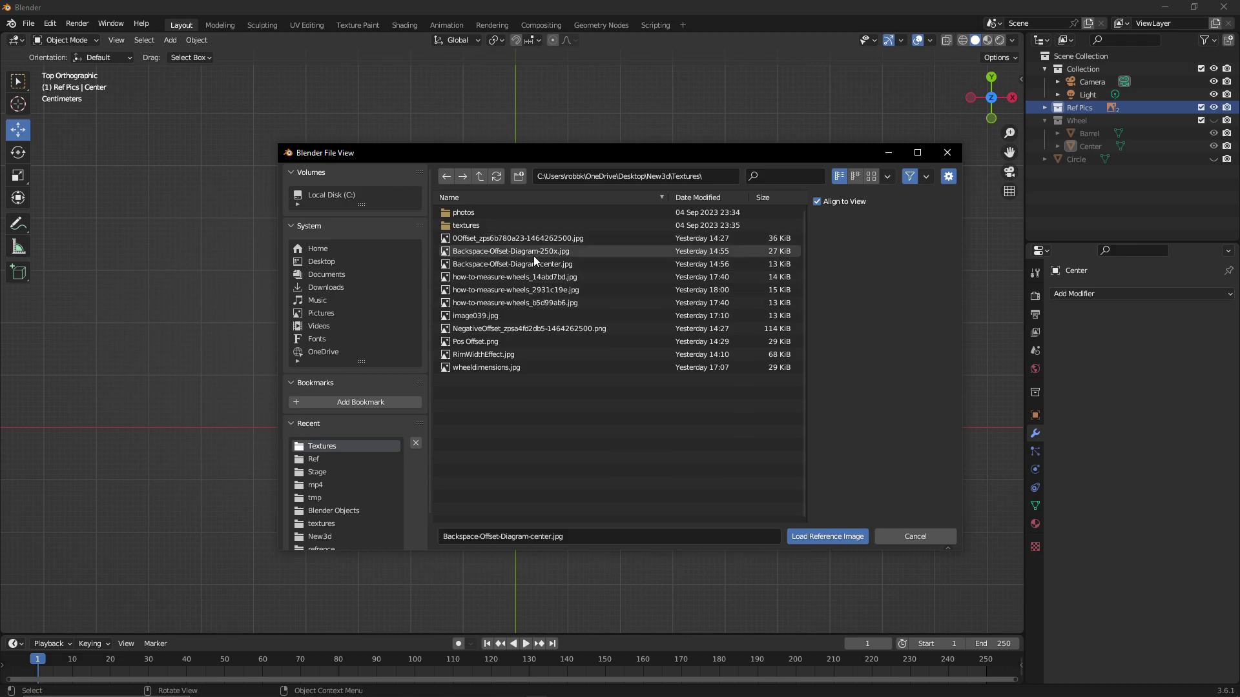
{"action": "double_click", "coordinate": [508, 237]}
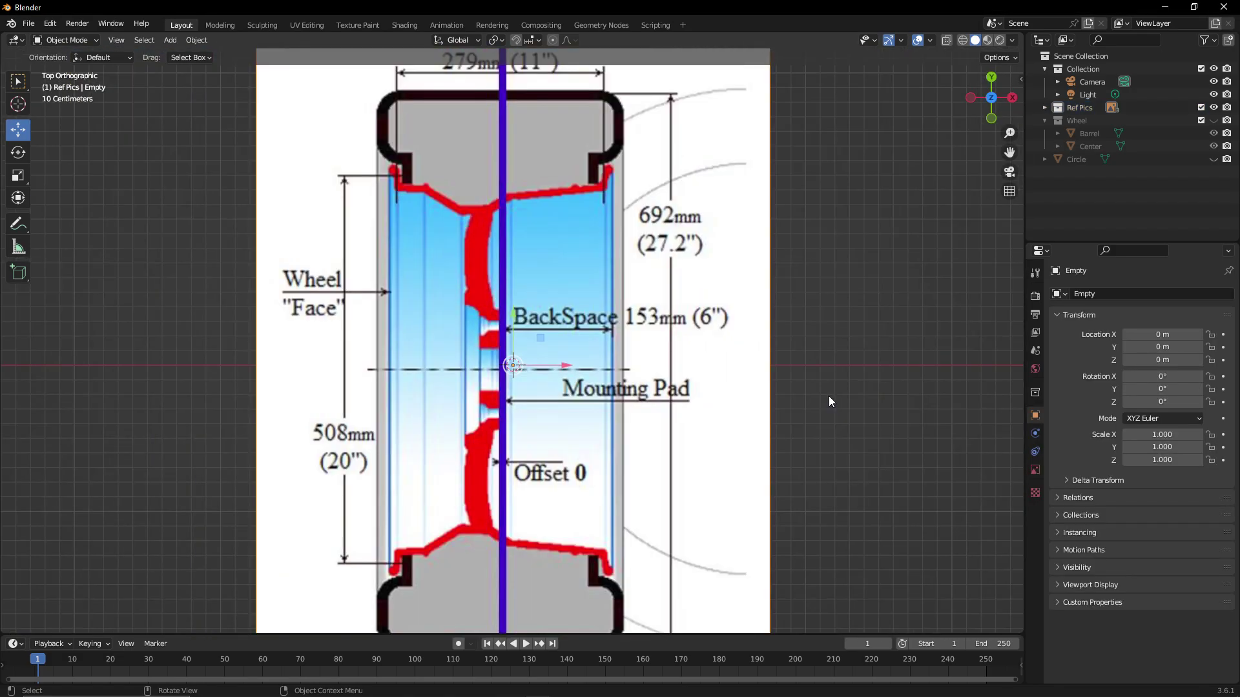
{"action": "scroll", "coordinate": [828, 397], "scroll_direction": "down", "scroll_amount": 2}
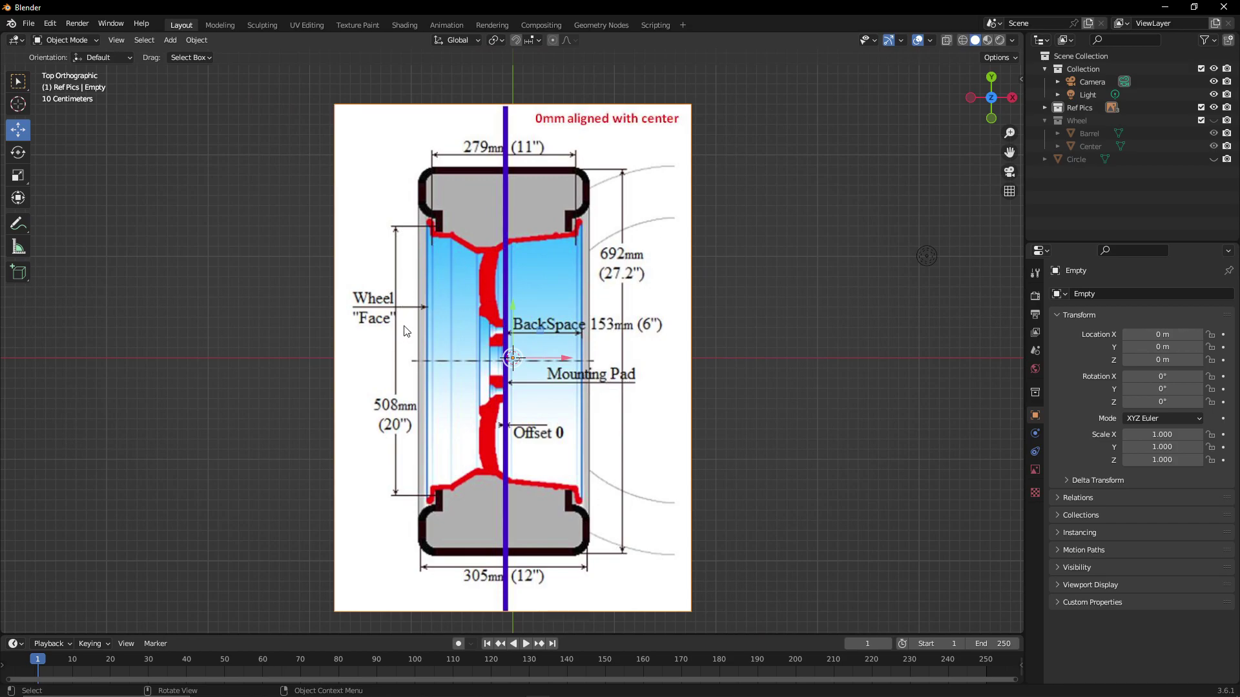
{"action": "scroll", "coordinate": [430, 497], "scroll_direction": "up", "scroll_amount": 3}
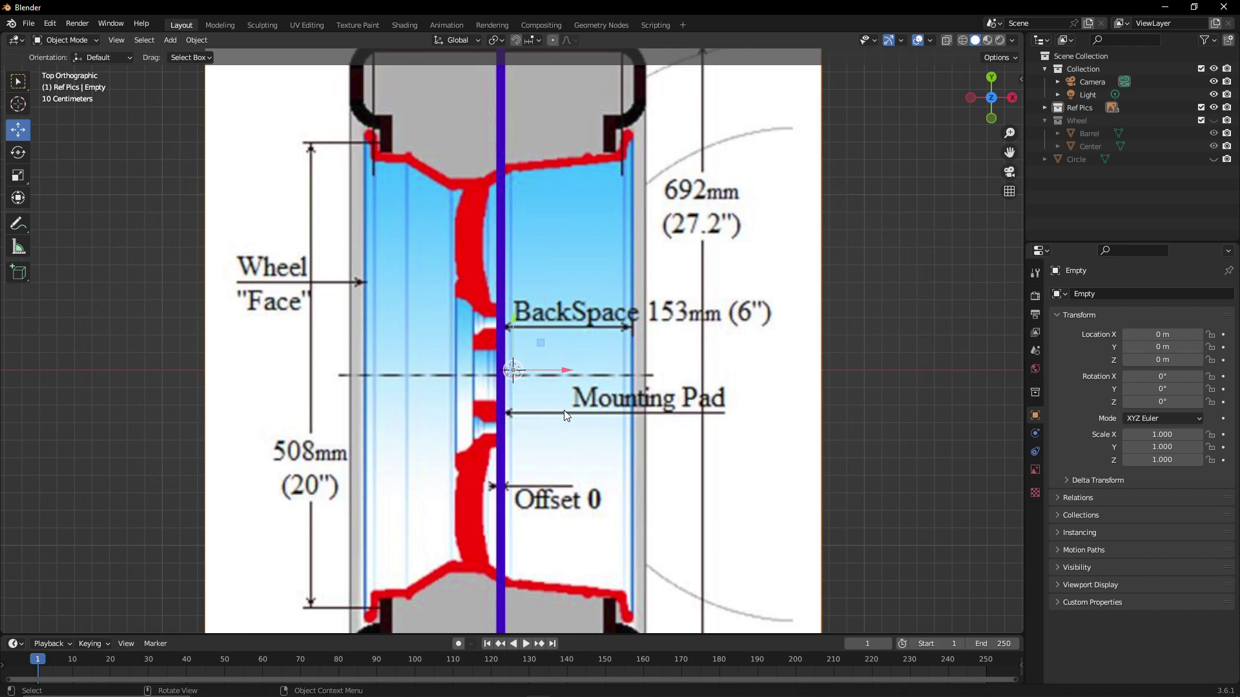
Delete the newly added offset-diagram reference Empty from Ref Pics
{"action": "scroll", "coordinate": [524, 399], "scroll_direction": "down", "scroll_amount": 6}
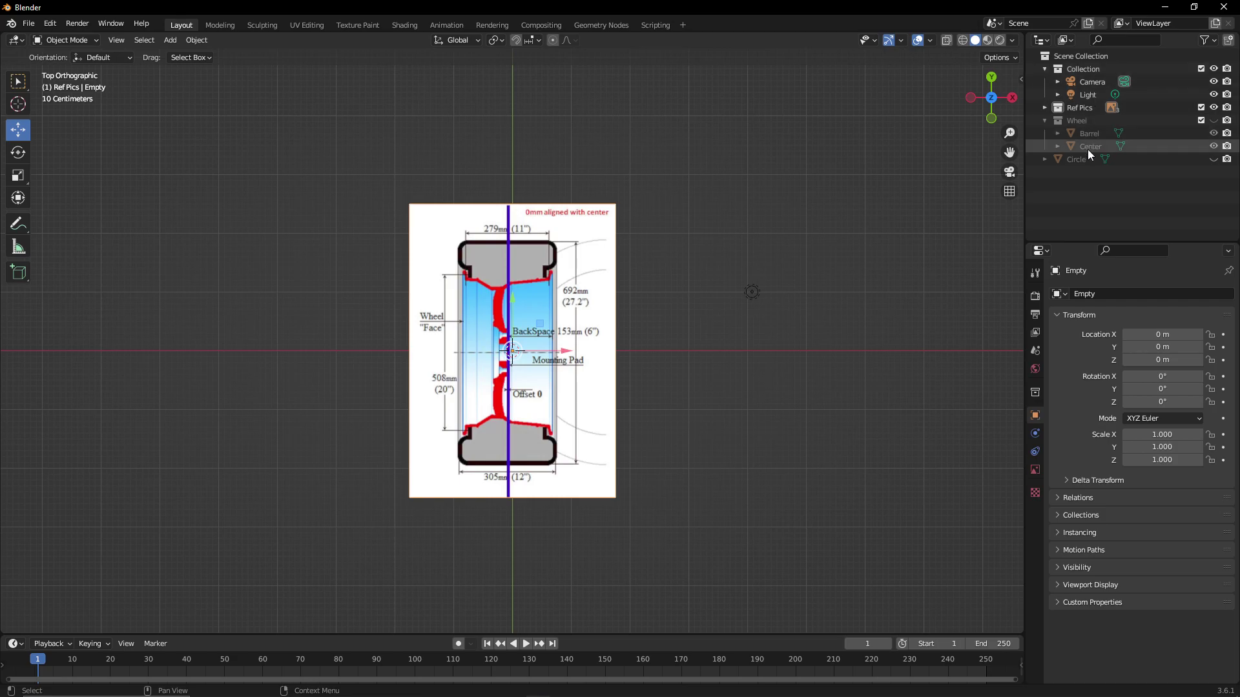
{"action": "left_click", "coordinate": [1044, 107]}
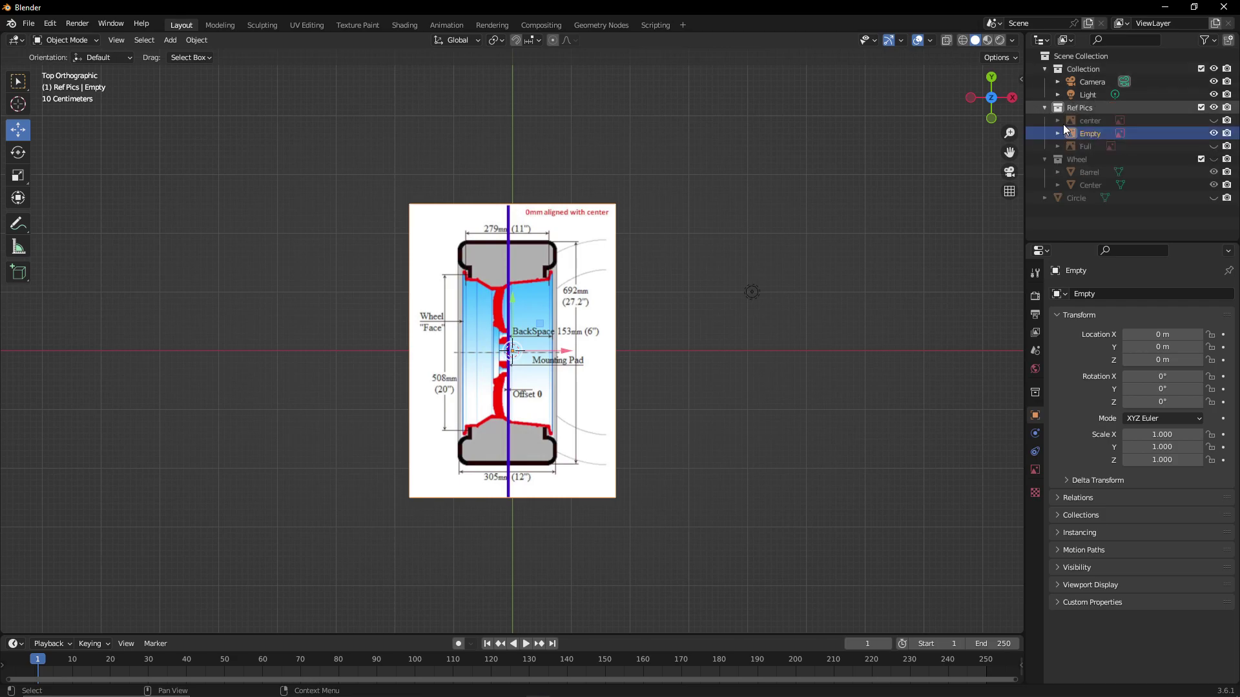
{"action": "right_click", "coordinate": [1099, 133]}
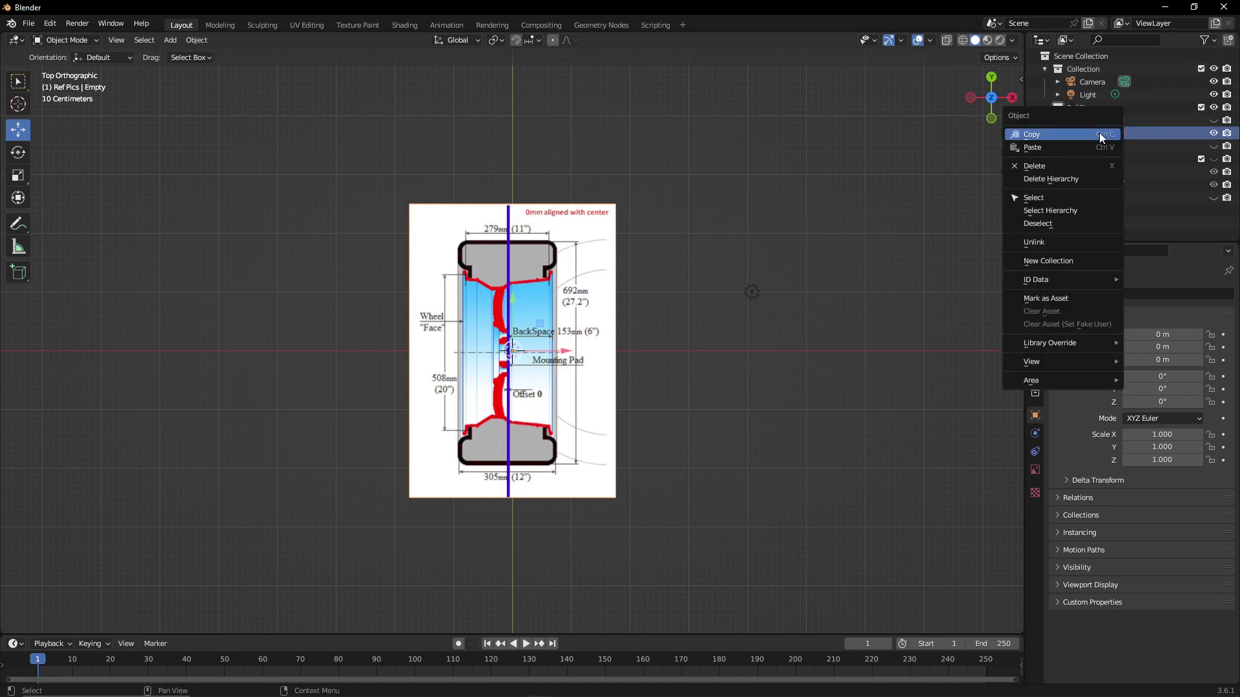
{"action": "left_click", "coordinate": [1074, 165]}
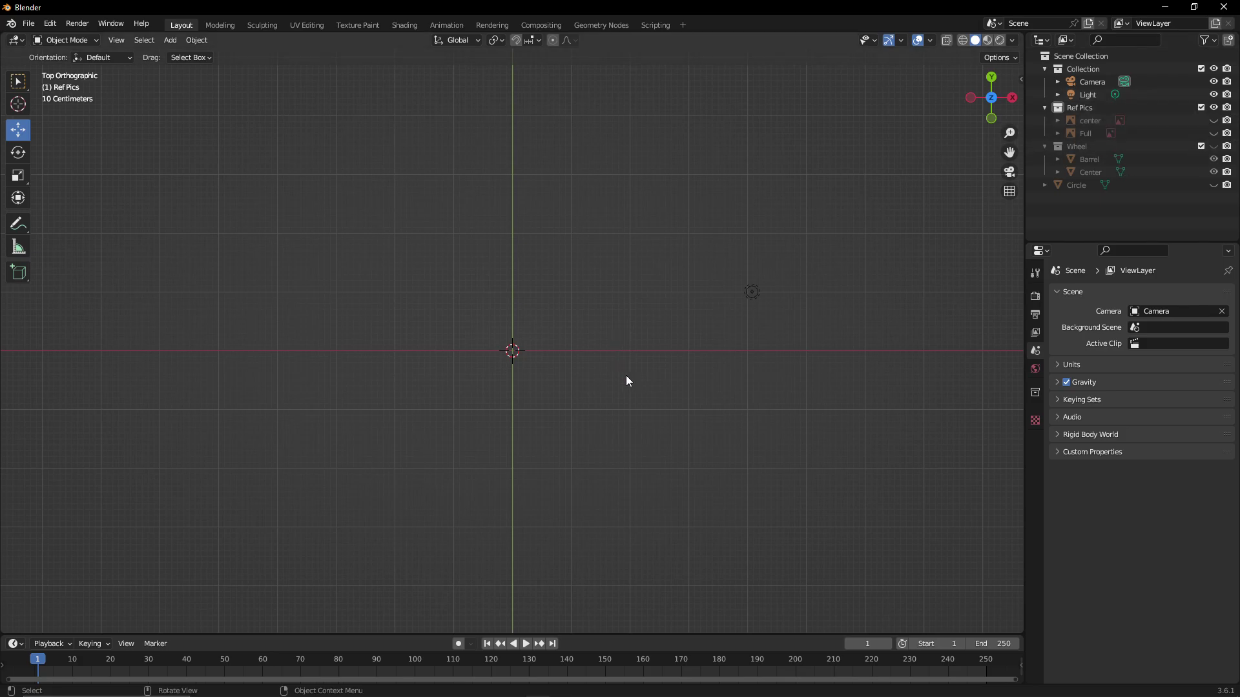
Show the Full wheel-width reference diagram and zoom in to check its centerline and offset arrows
{"action": "scroll", "coordinate": [651, 394], "scroll_direction": "up", "scroll_amount": 4}
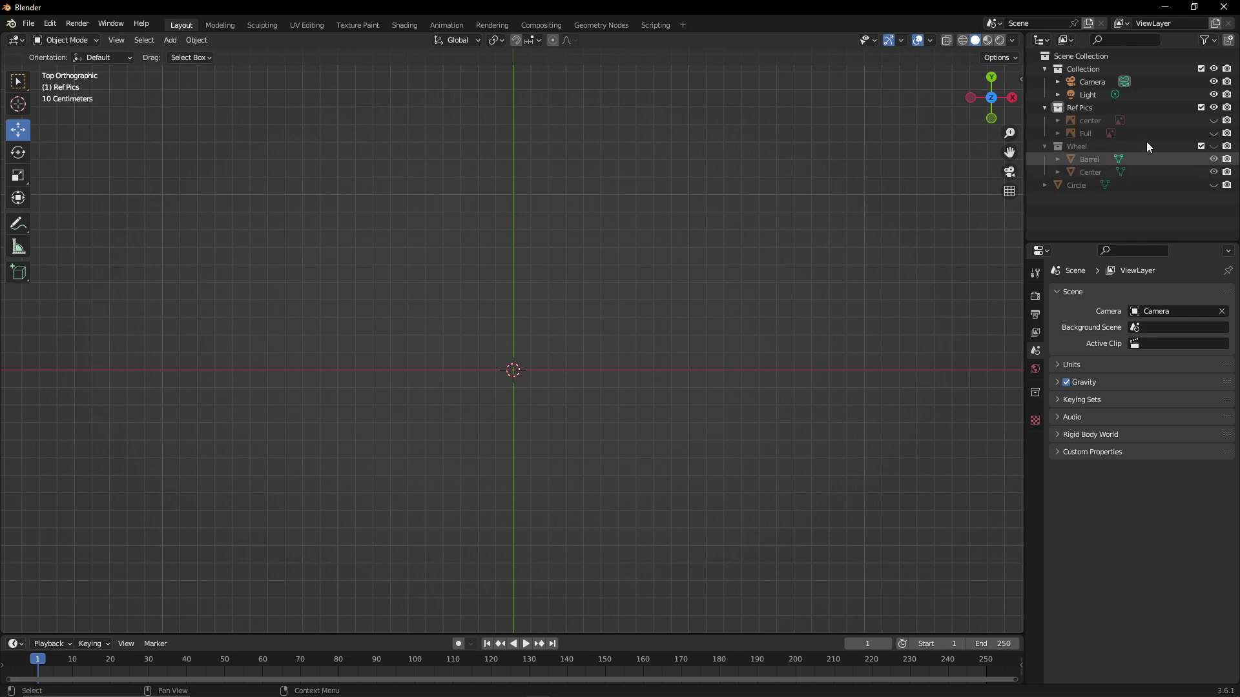
{"action": "left_click", "coordinate": [1214, 132]}
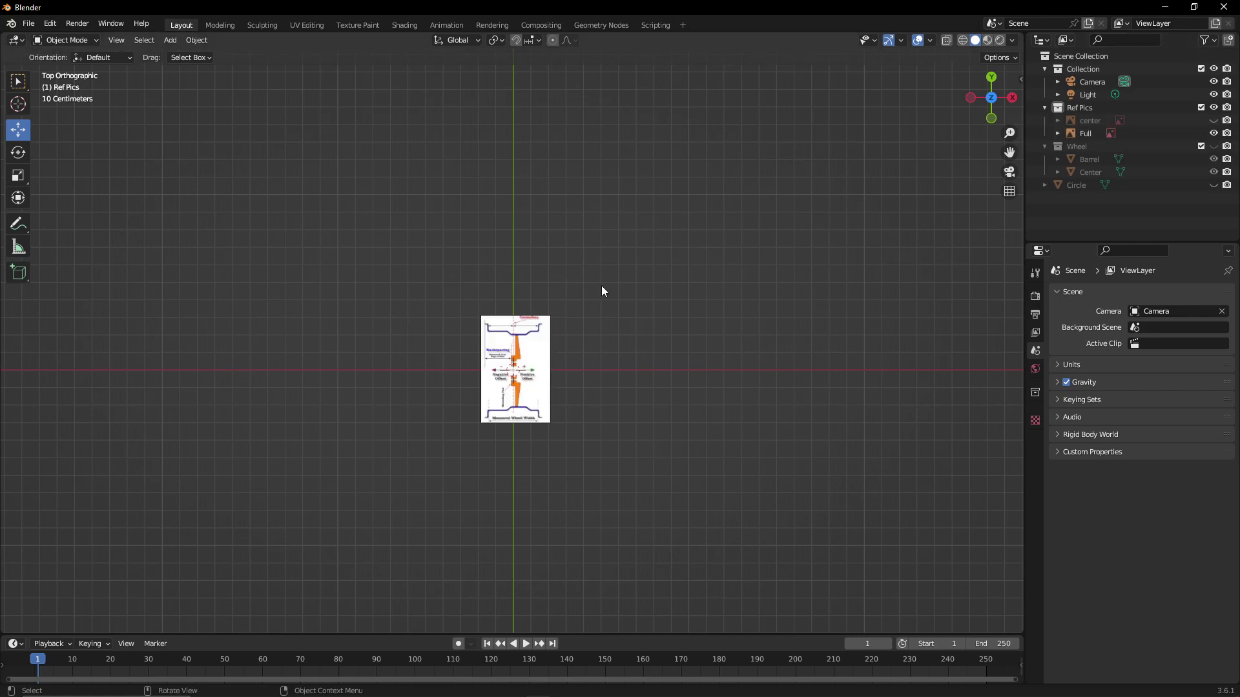
{"action": "scroll", "coordinate": [603, 281], "scroll_direction": "up", "scroll_amount": 11}
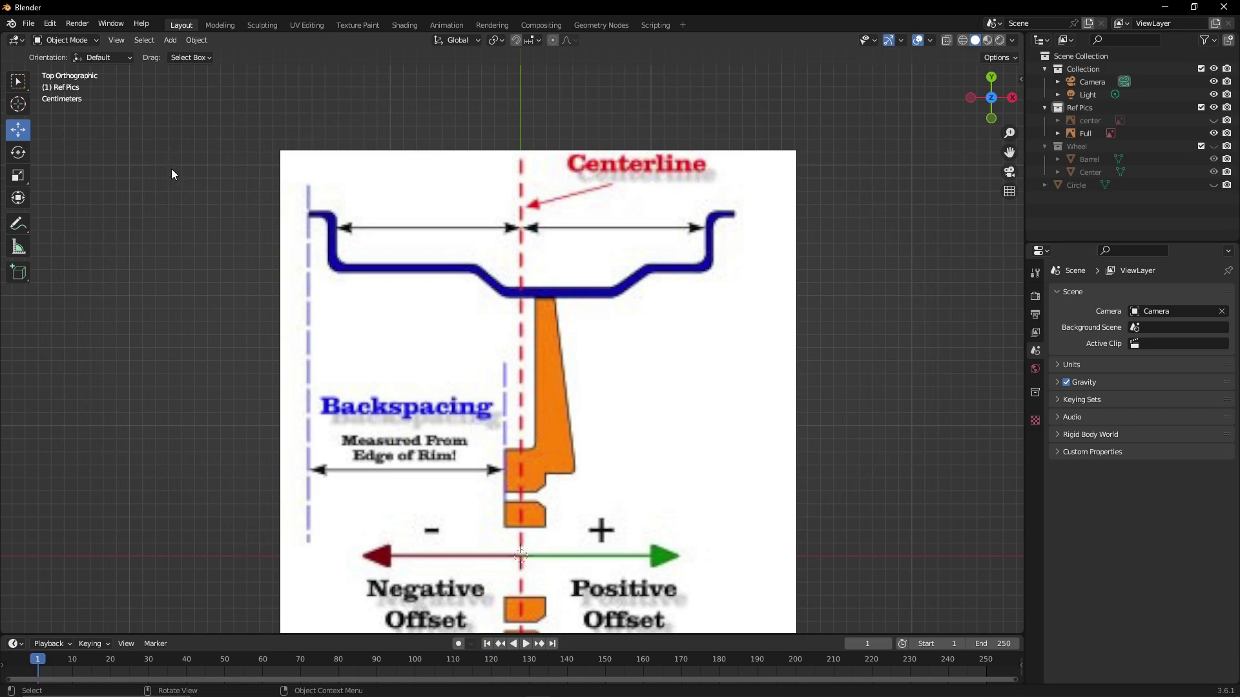
{"action": "scroll", "coordinate": [266, 245], "scroll_direction": "down", "scroll_amount": 6}
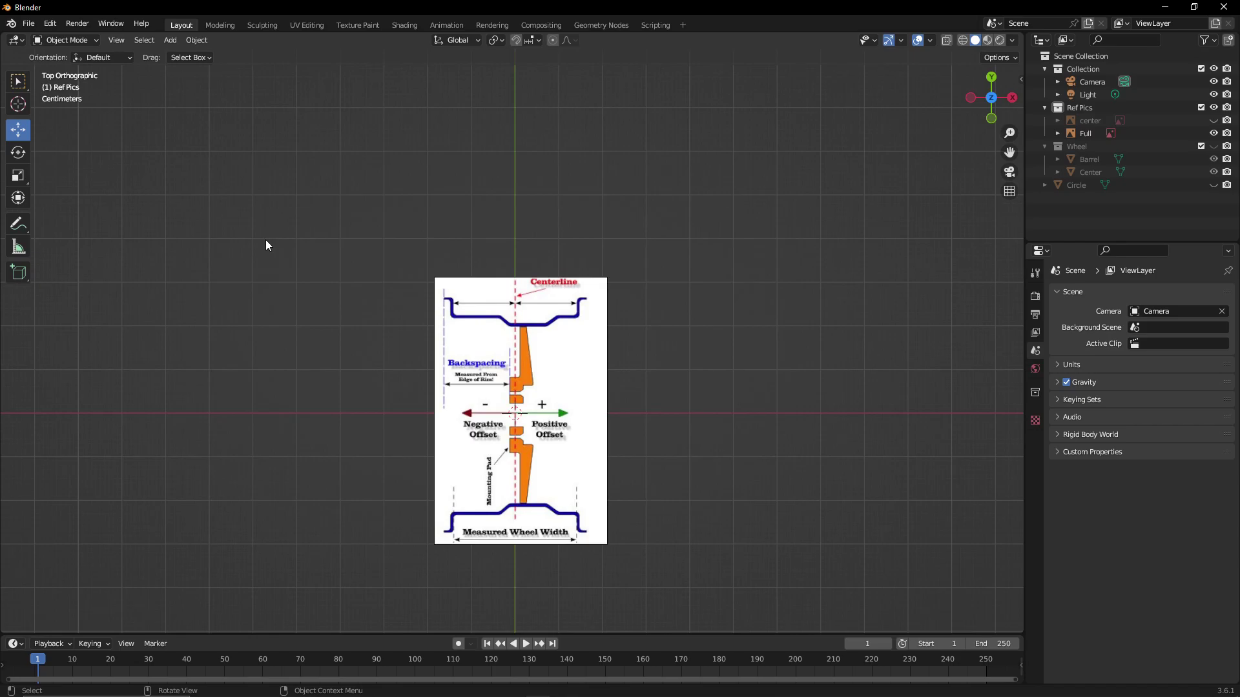
{"action": "key", "text": "shift+a"}
{"action": "key", "text": "shift+a"}
Add a cube mesh and merge all its vertices at the centre into one vertex
{"action": "mouse_move", "coordinate": [349, 158]}
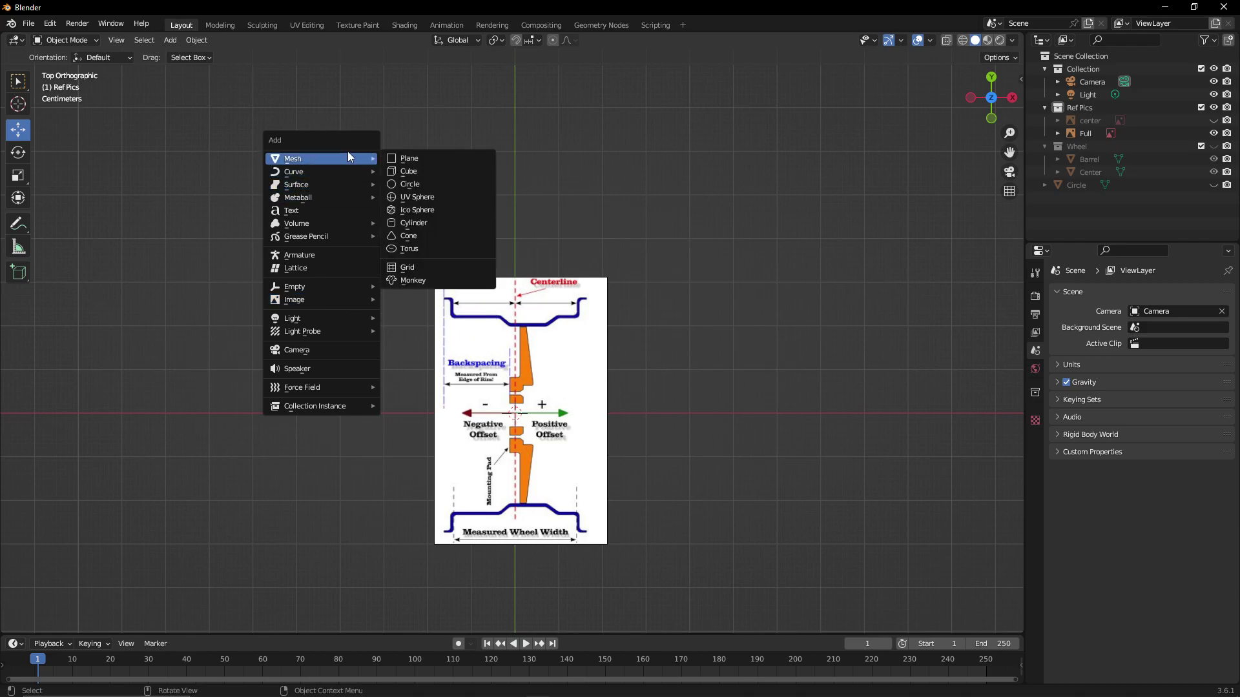
{"action": "left_click", "coordinate": [407, 170]}
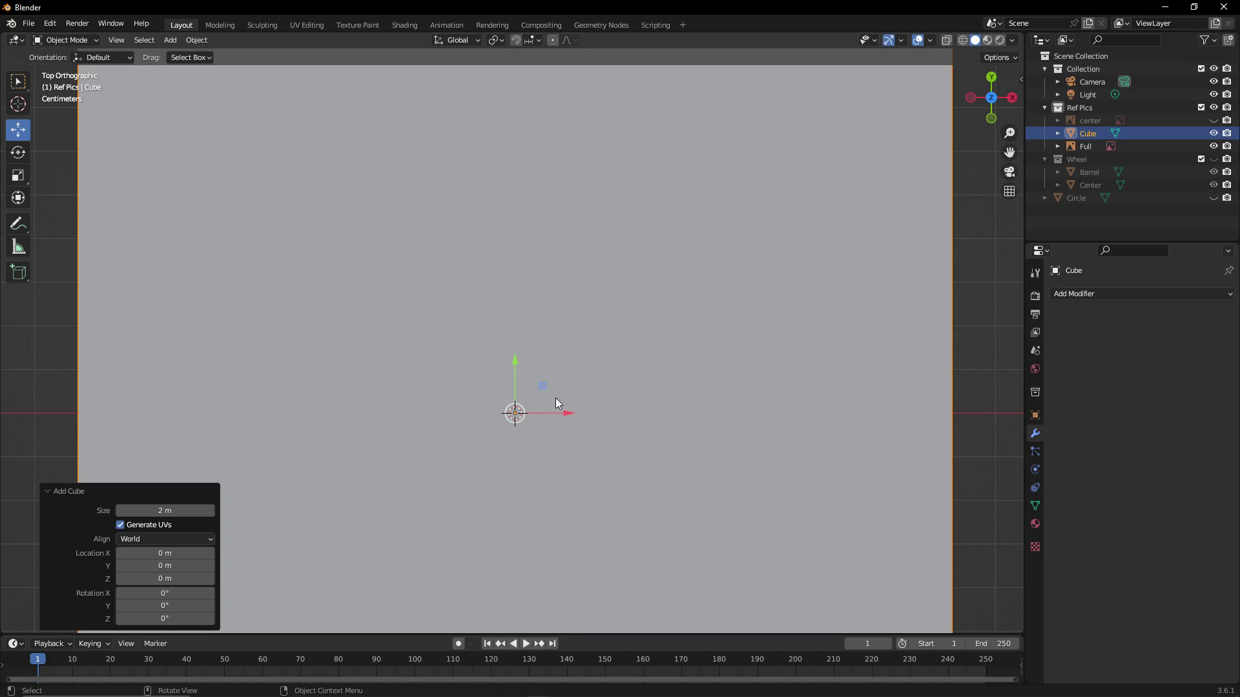
{"action": "key", "text": "Caps_Lock"}
{"action": "key", "text": "Tab"}
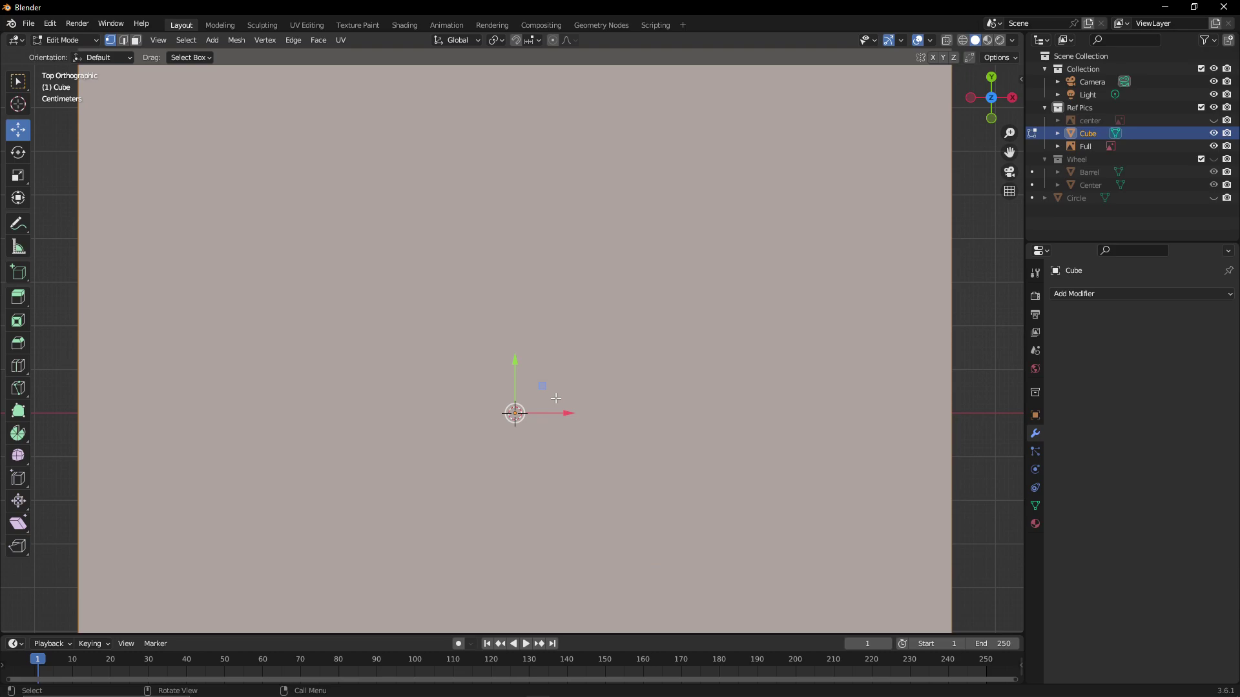
{"action": "key", "text": "alt"}
{"action": "key", "text": "alt+m"}
{"action": "left_click", "coordinate": [555, 399]}
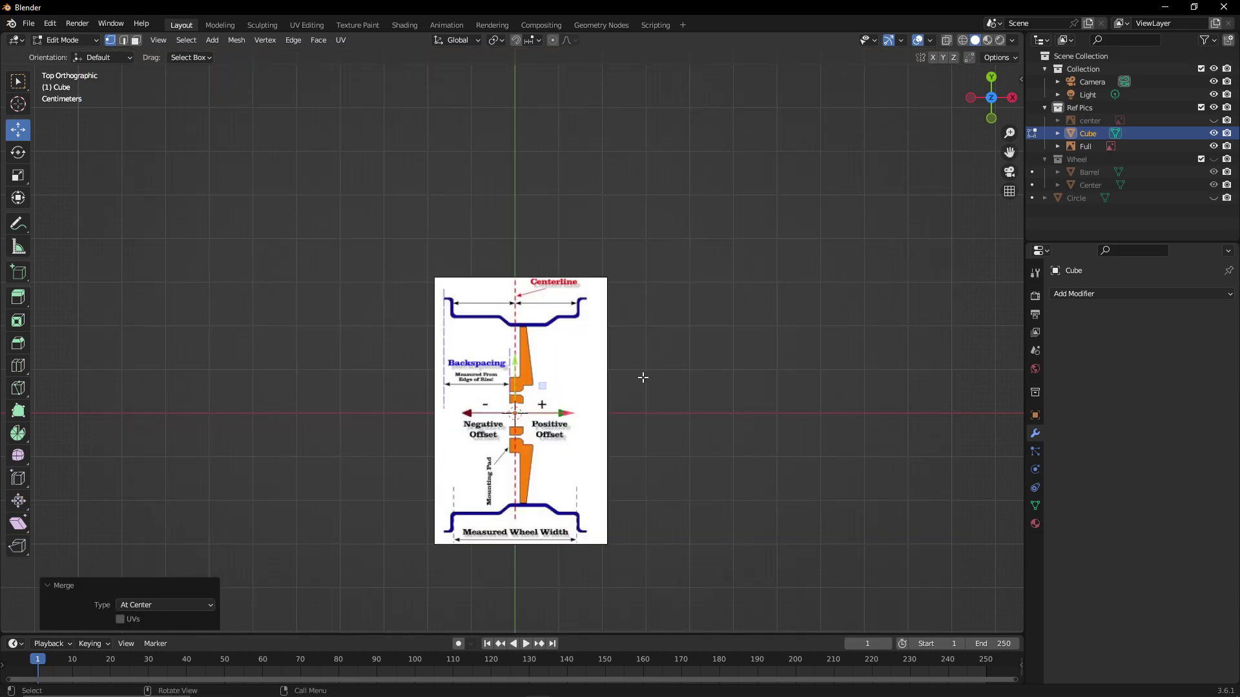
Place the vertex on the rim's inner left wall, -0.1395 m along X
{"action": "scroll", "coordinate": [638, 386], "scroll_direction": "up", "scroll_amount": 4}
{"action": "scroll", "coordinate": [659, 483], "scroll_direction": "up", "scroll_amount": 1}
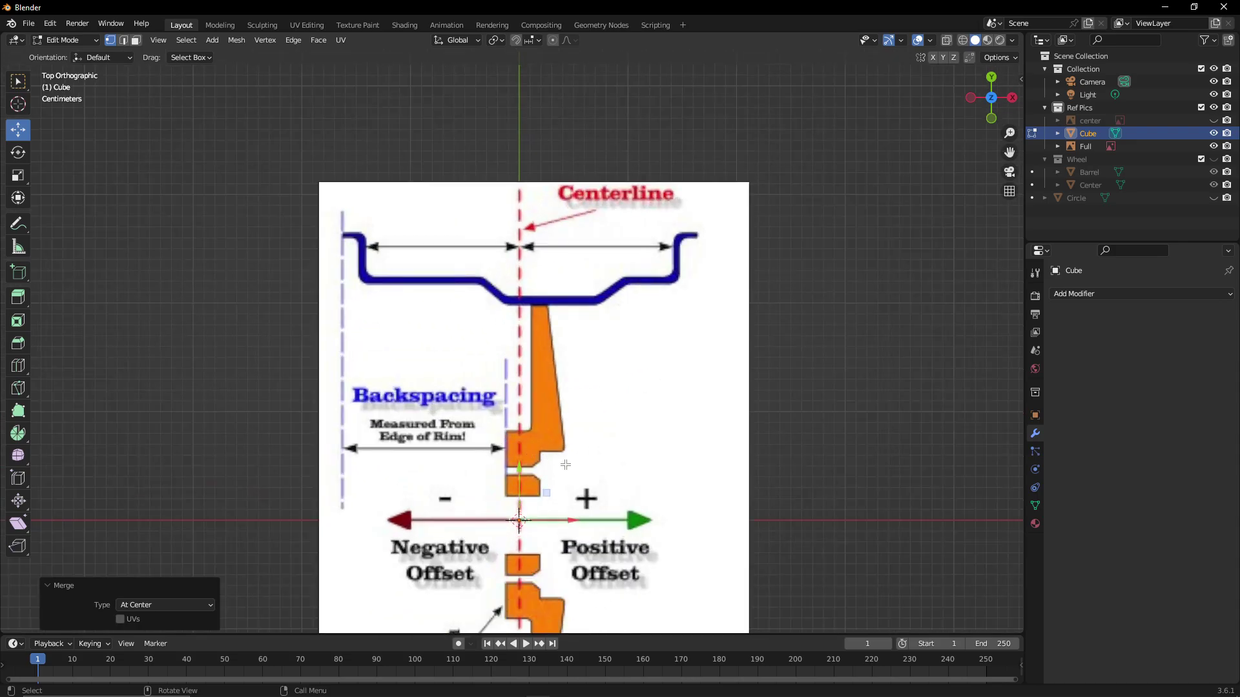
{"action": "scroll", "coordinate": [589, 481], "scroll_direction": "up", "scroll_amount": 3}
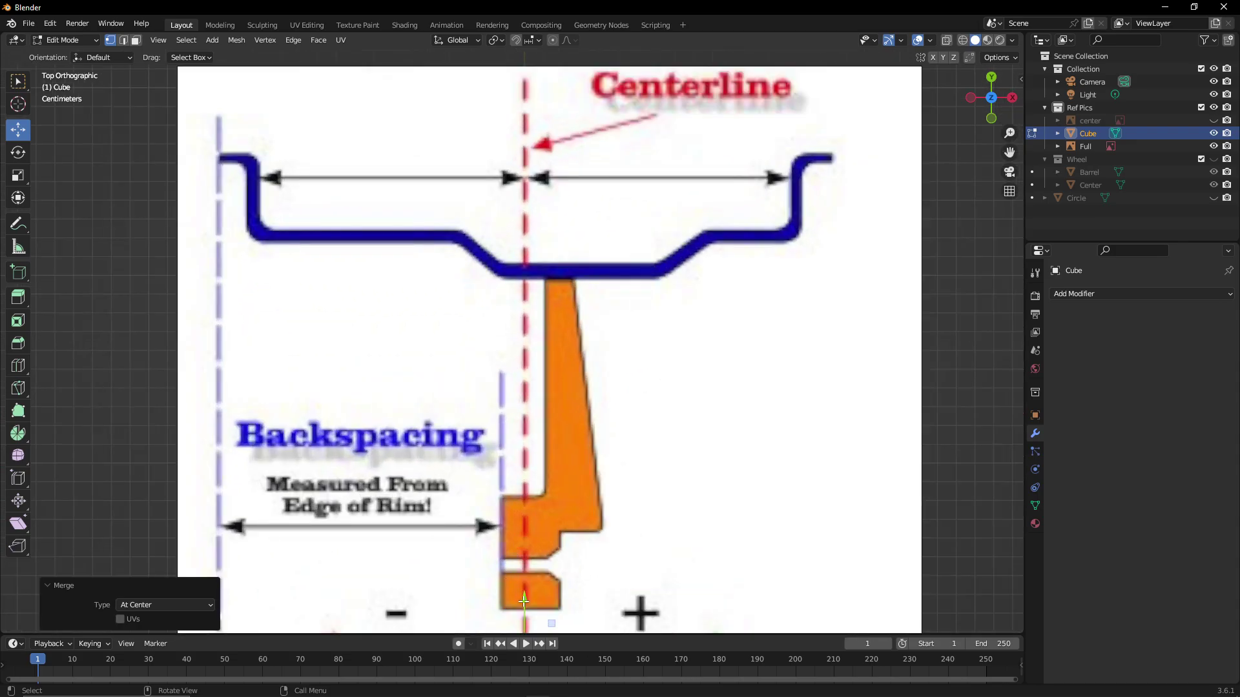
{"action": "scroll", "coordinate": [523, 595], "scroll_direction": "down", "scroll_amount": 1}
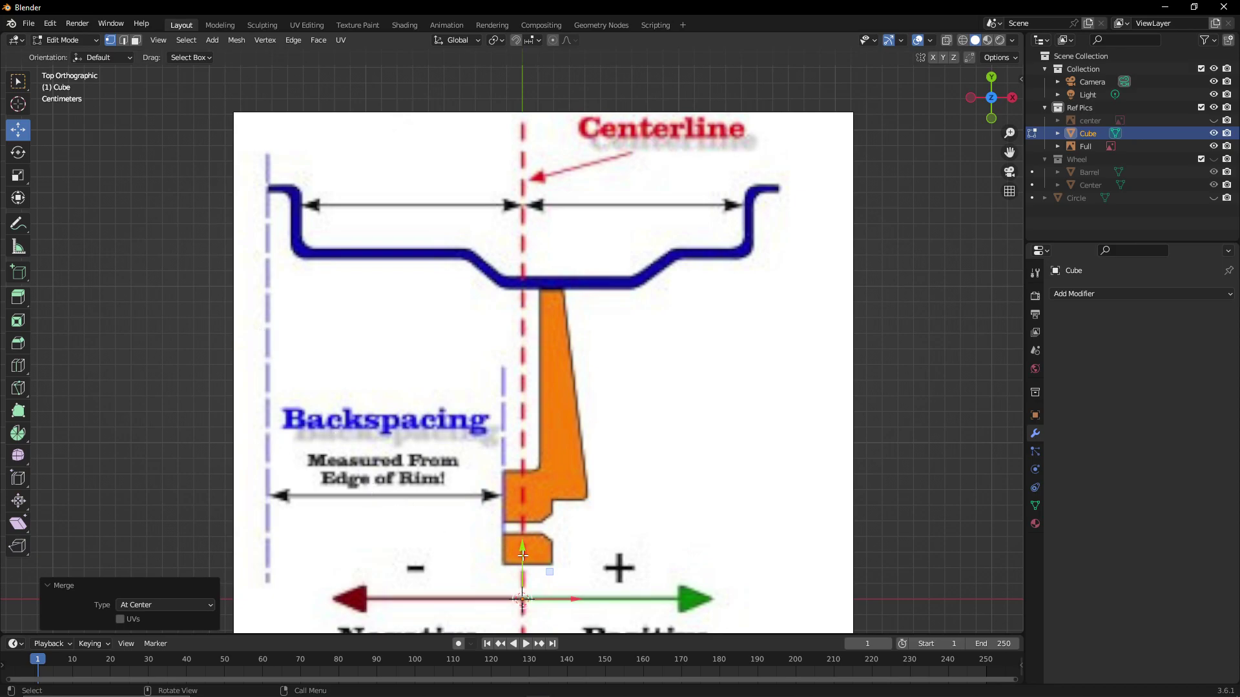
{"action": "left_click_drag", "start_coordinate": [522, 552], "coordinate": [555, 195]}
{"action": "left_click_drag", "start_coordinate": [573, 245], "coordinate": [352, 243]}
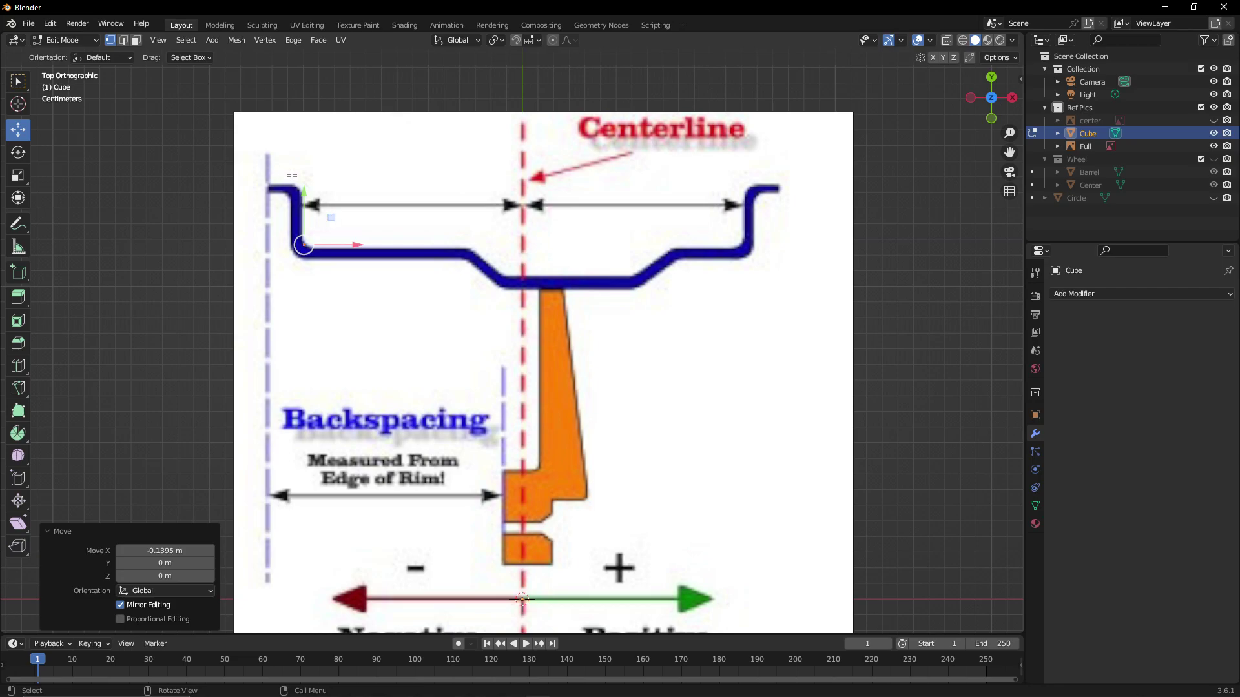
Raise the new vertex 0.04024 m along Y to the rim's top-left lip
{"action": "scroll", "coordinate": [292, 175], "scroll_direction": "up", "scroll_amount": 1}
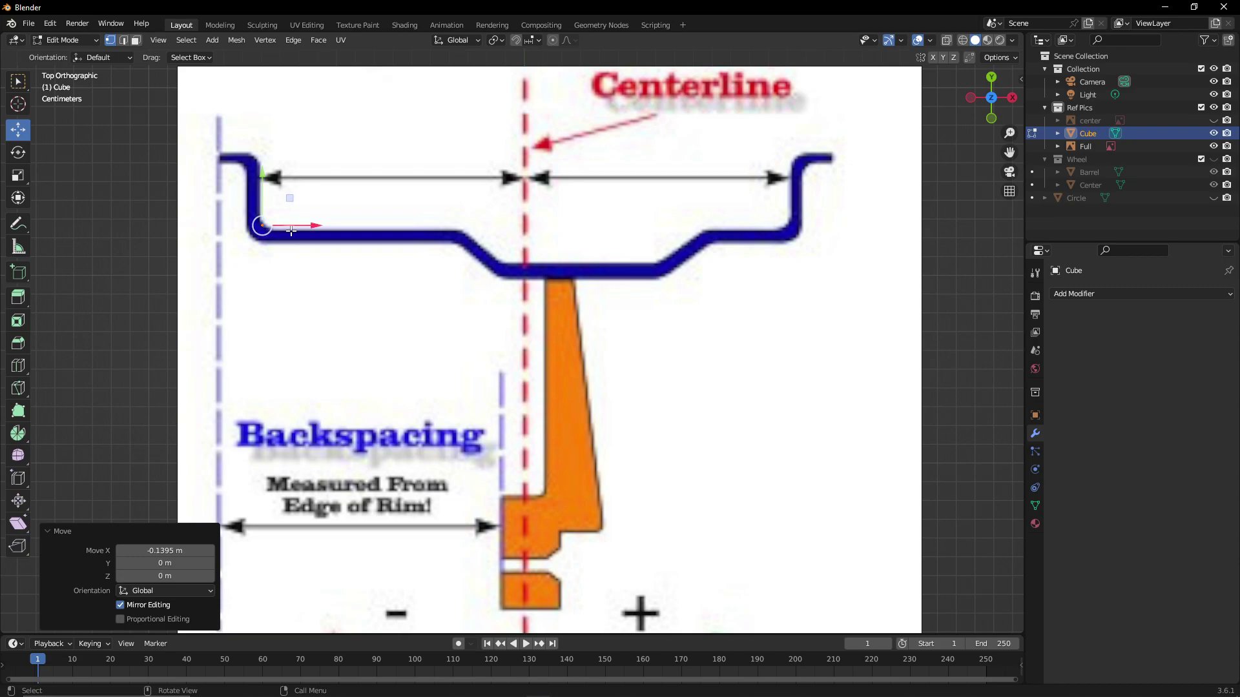
{"action": "key", "text": "g"}
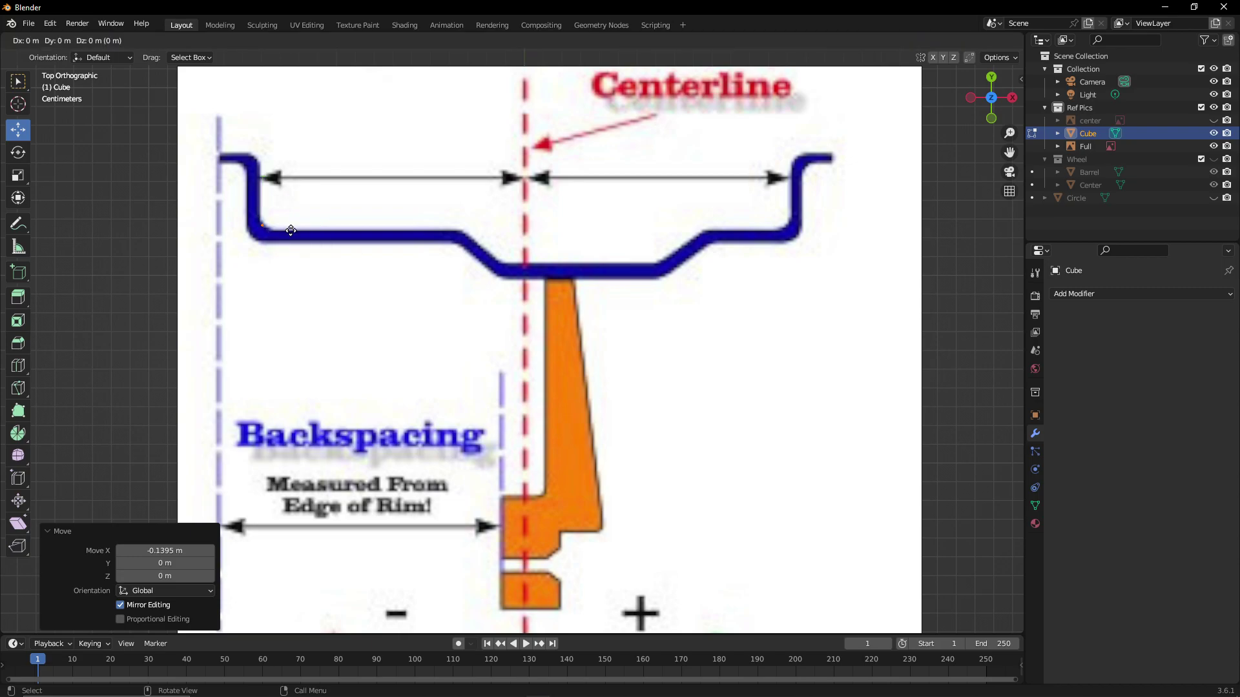
{"action": "key", "text": "y"}
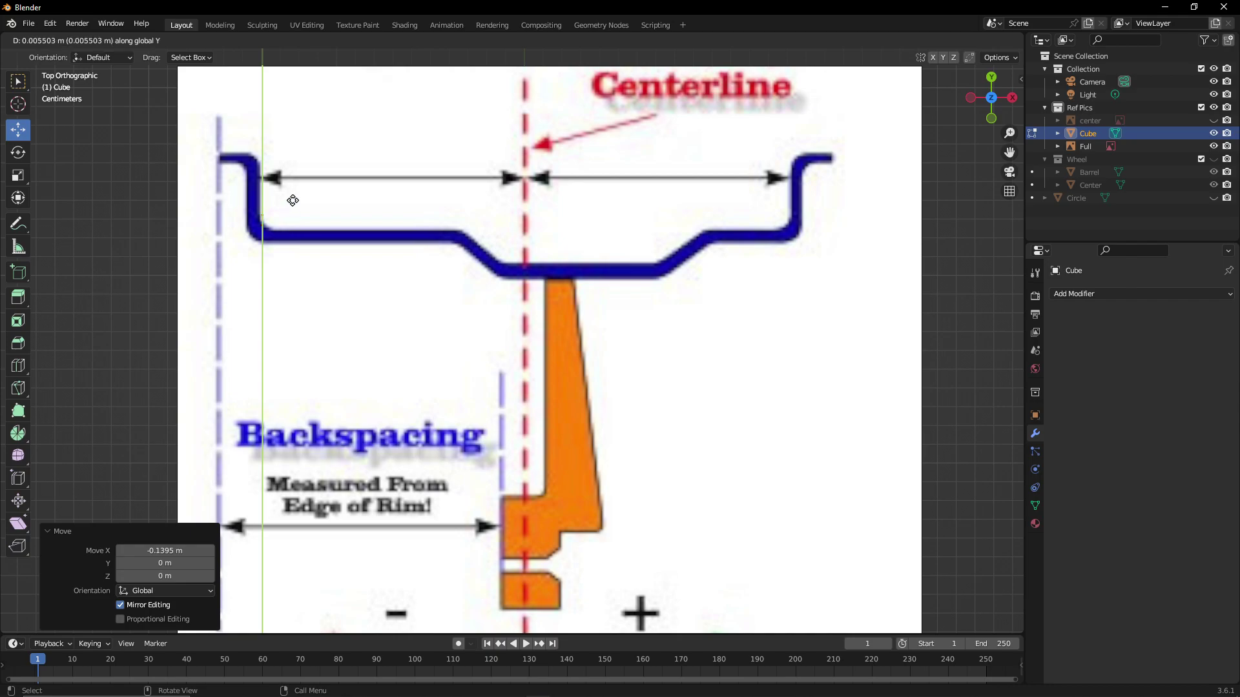
{"action": "left_click_drag", "start_coordinate": [299, 161], "coordinate": [302, 155]}
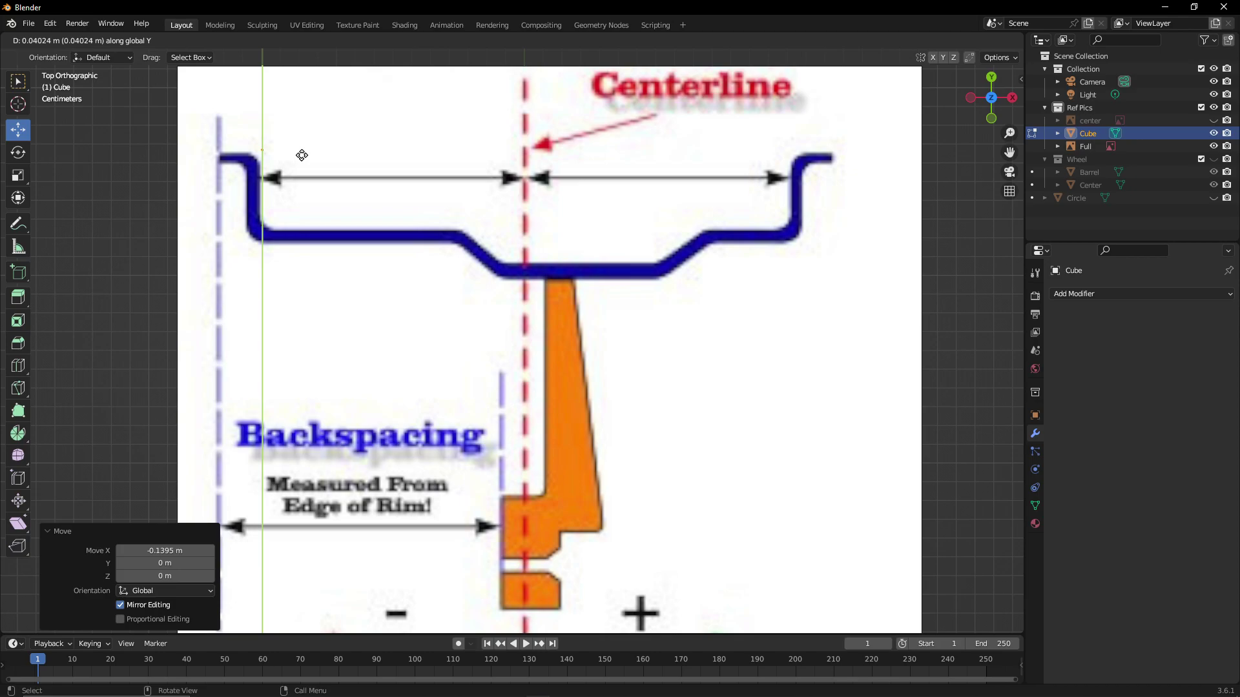
{"action": "left_click_drag", "start_coordinate": [301, 155], "coordinate": [303, 155]}
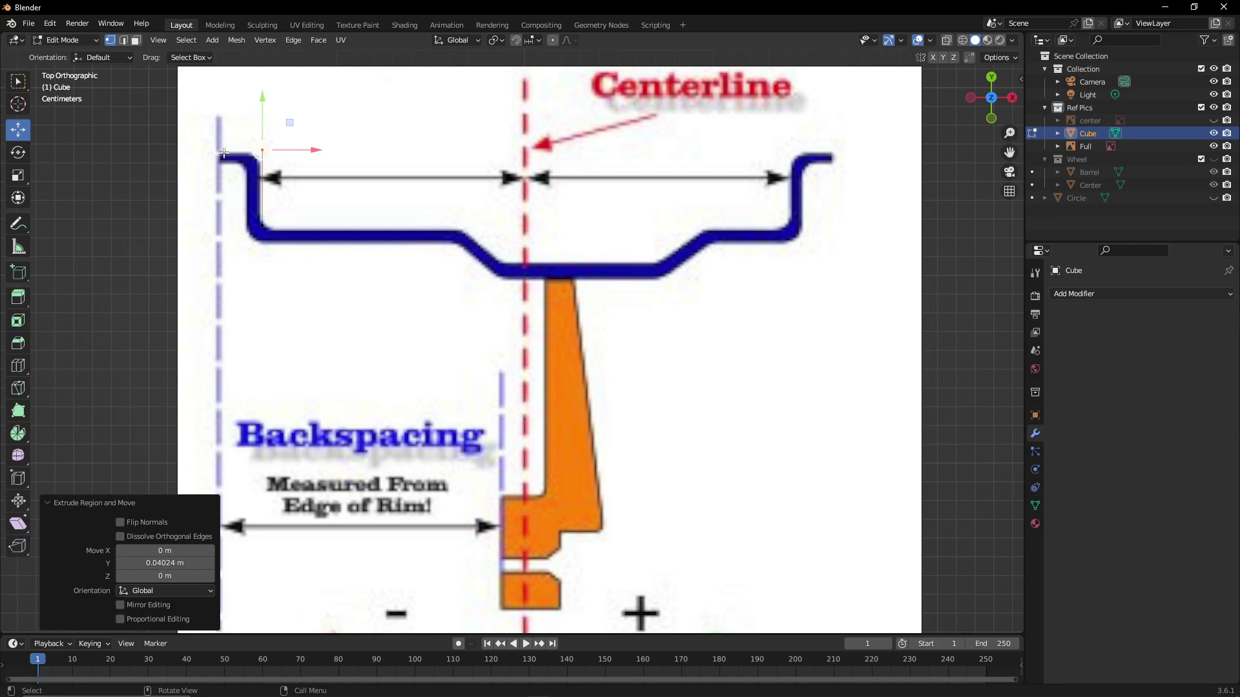
Extend the inner-base vertex horizontally across to the rim's right inner wall
{"action": "left_click_drag", "start_coordinate": [283, 240], "coordinate": [252, 217]}
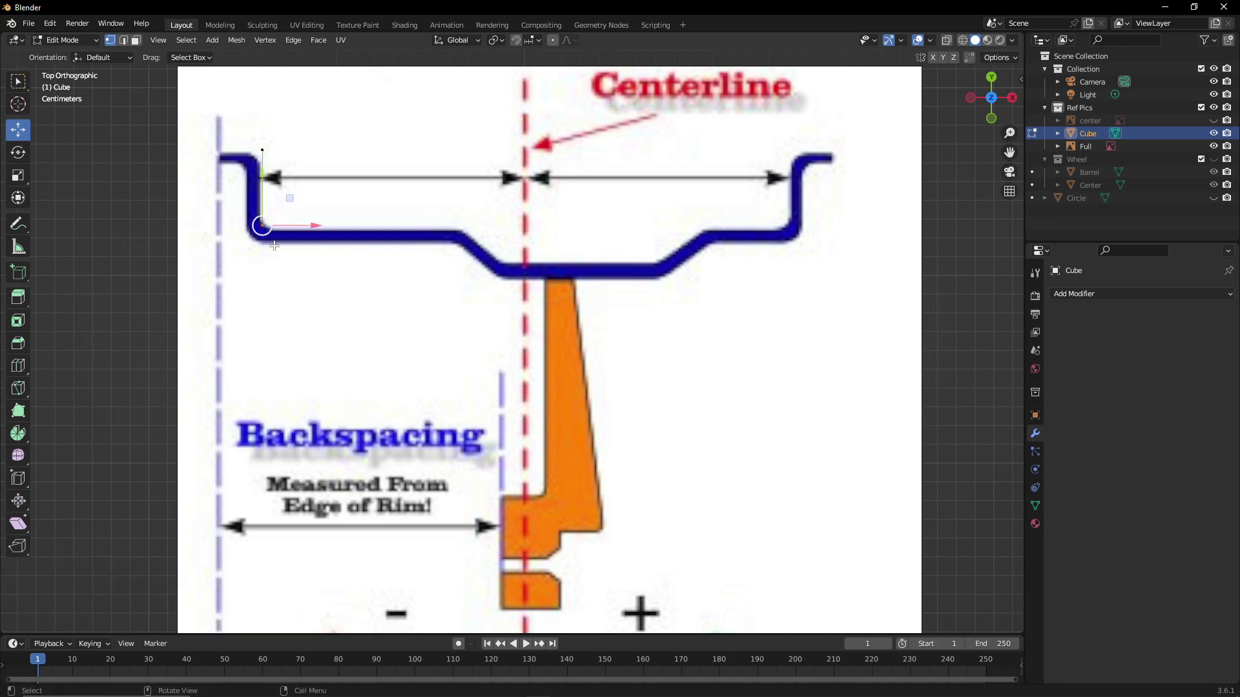
{"action": "key", "text": "g"}
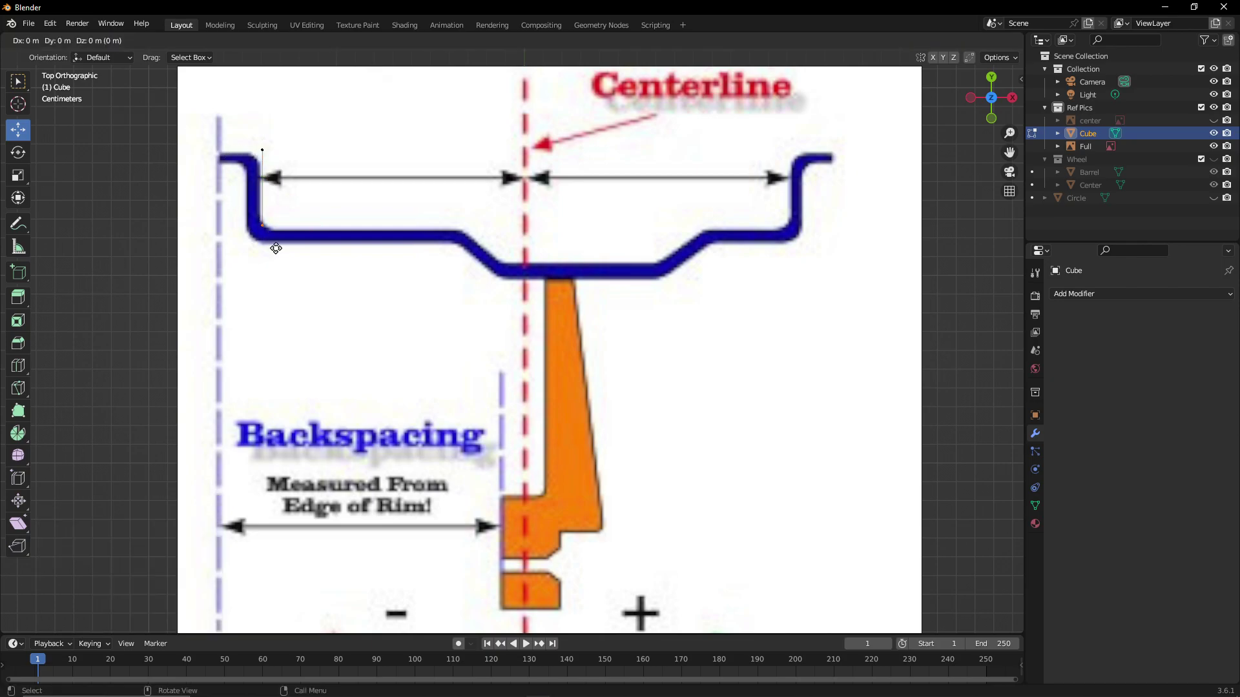
{"action": "key", "text": "x"}
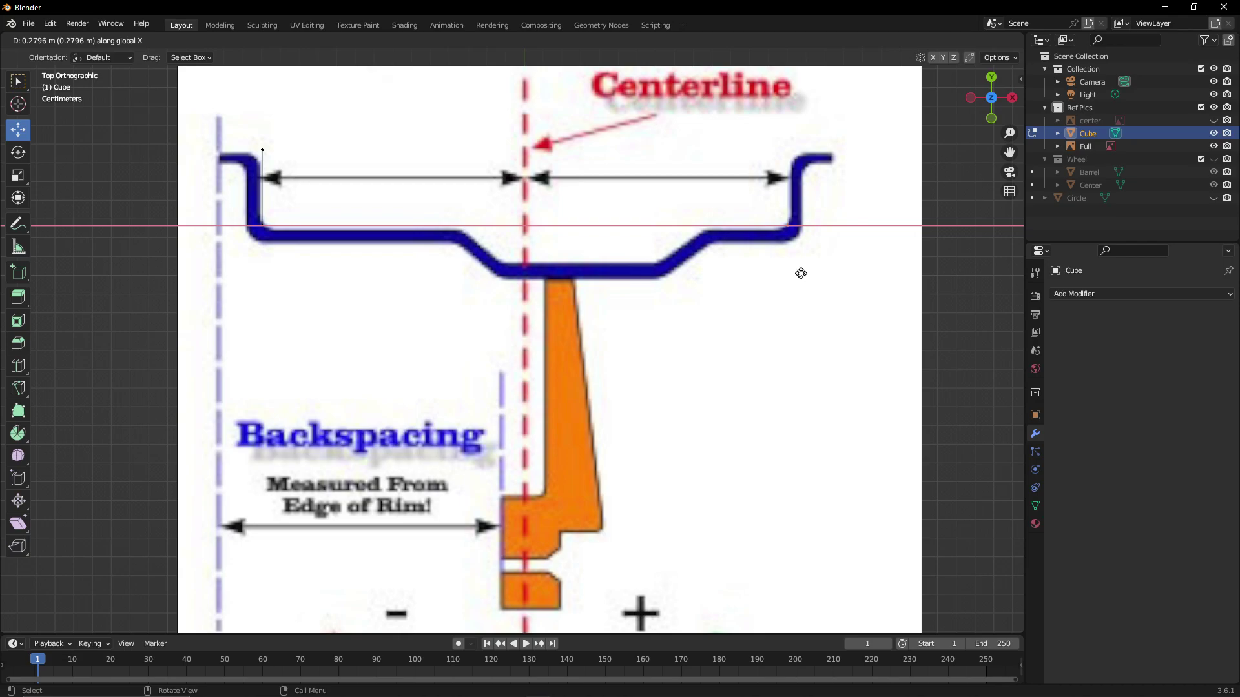
{"action": "left_click", "coordinate": [802, 272]}
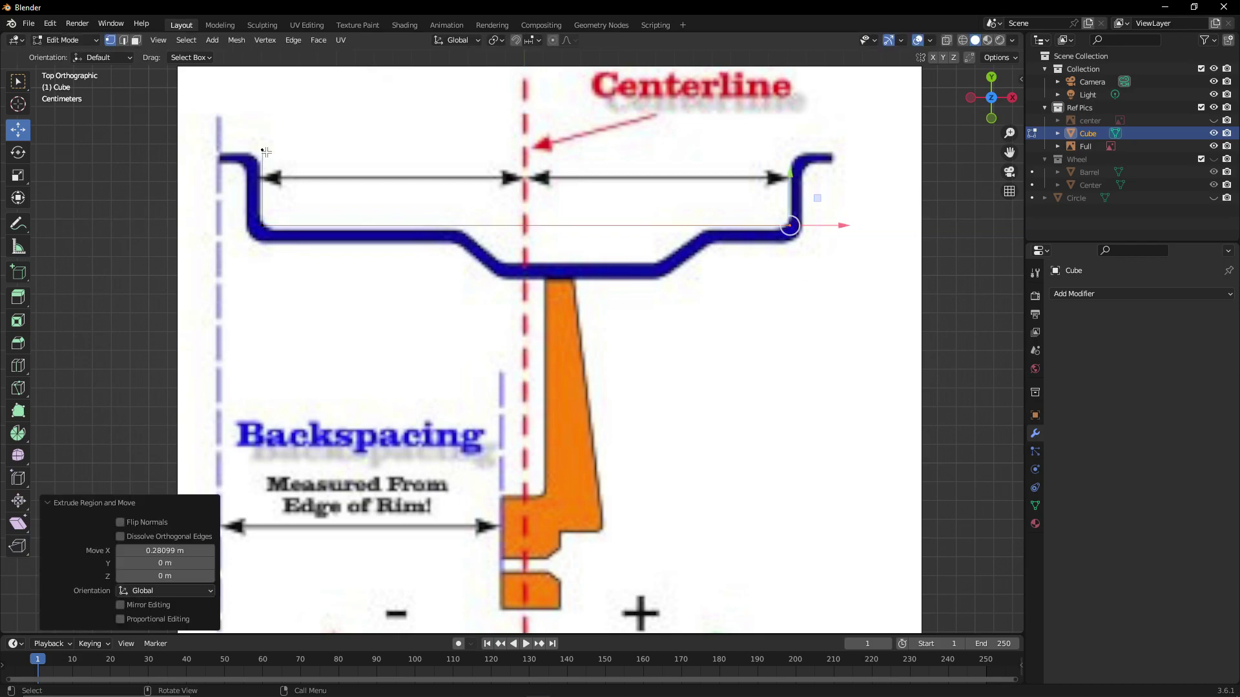
Abandon extruding the top-left corner vertex, return to top view and deselect everything
{"action": "left_click", "coordinate": [264, 151]}
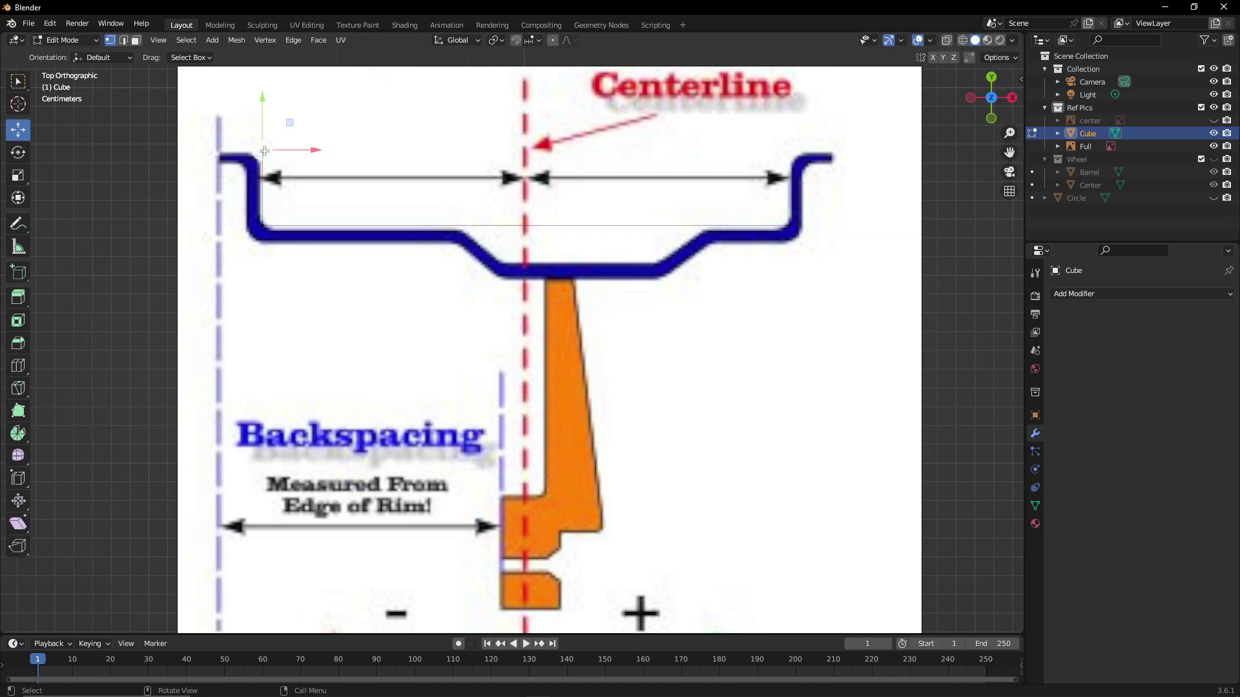
{"action": "key", "text": "e"}
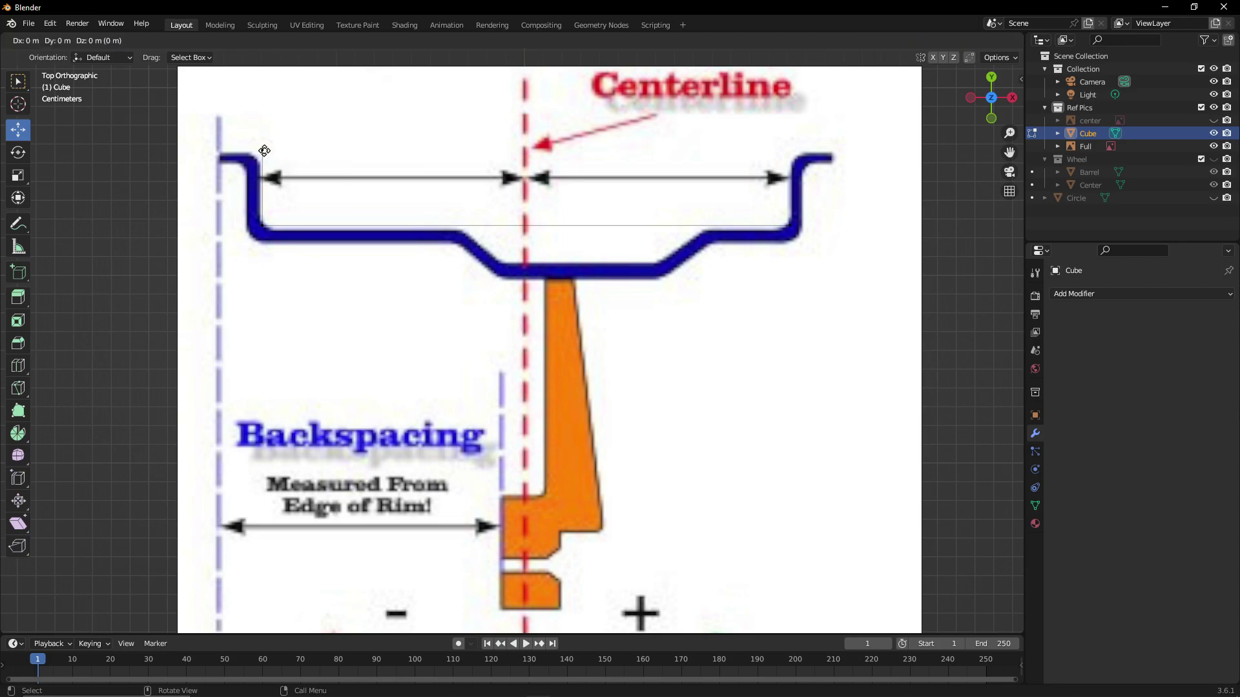
{"action": "key", "text": "x"}
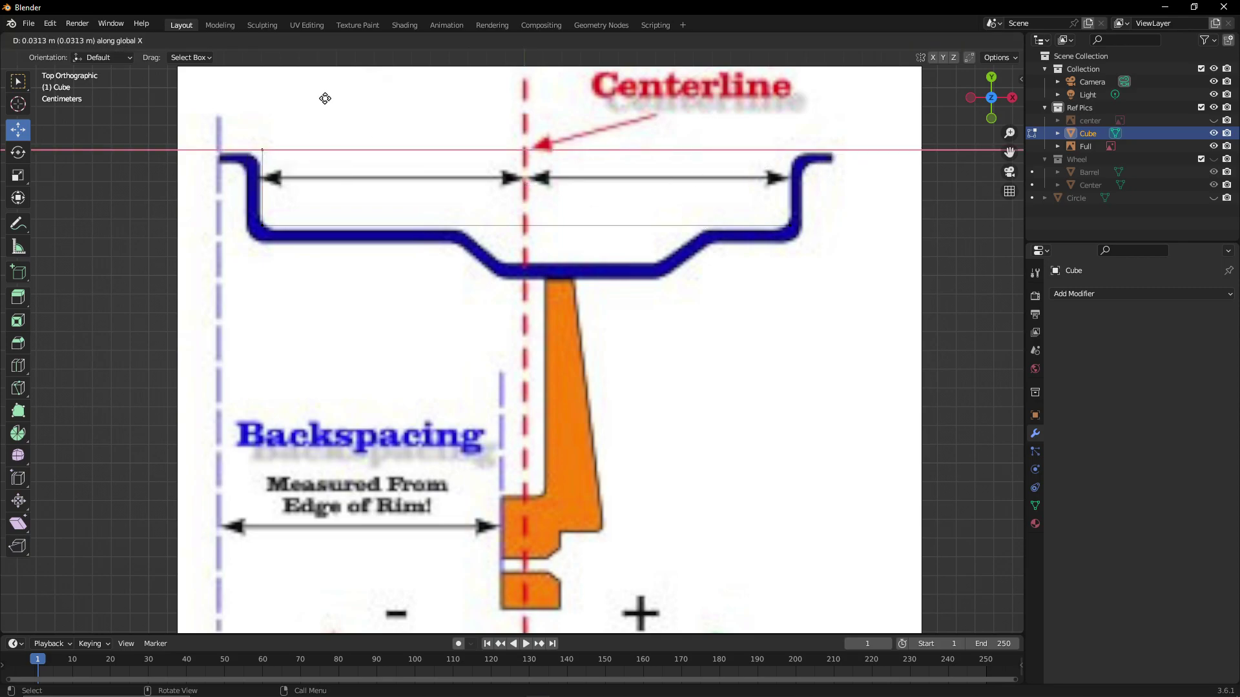
{"action": "key", "text": "Escape"}
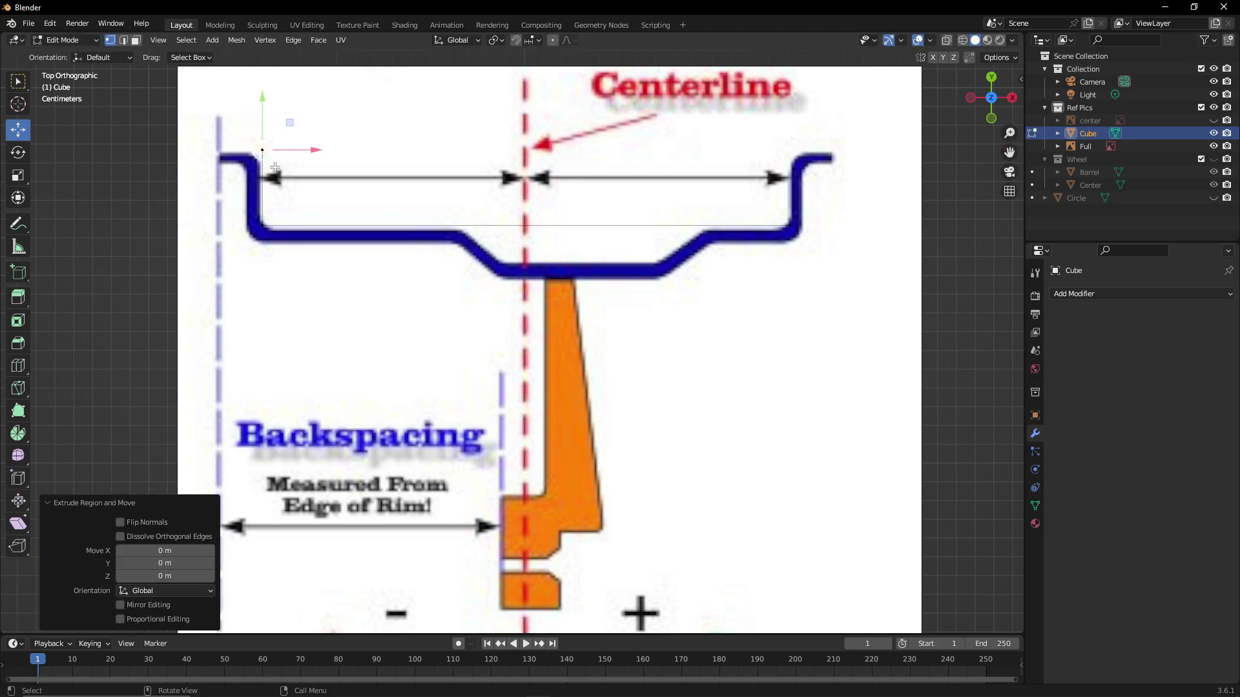
{"action": "key", "text": "g"}
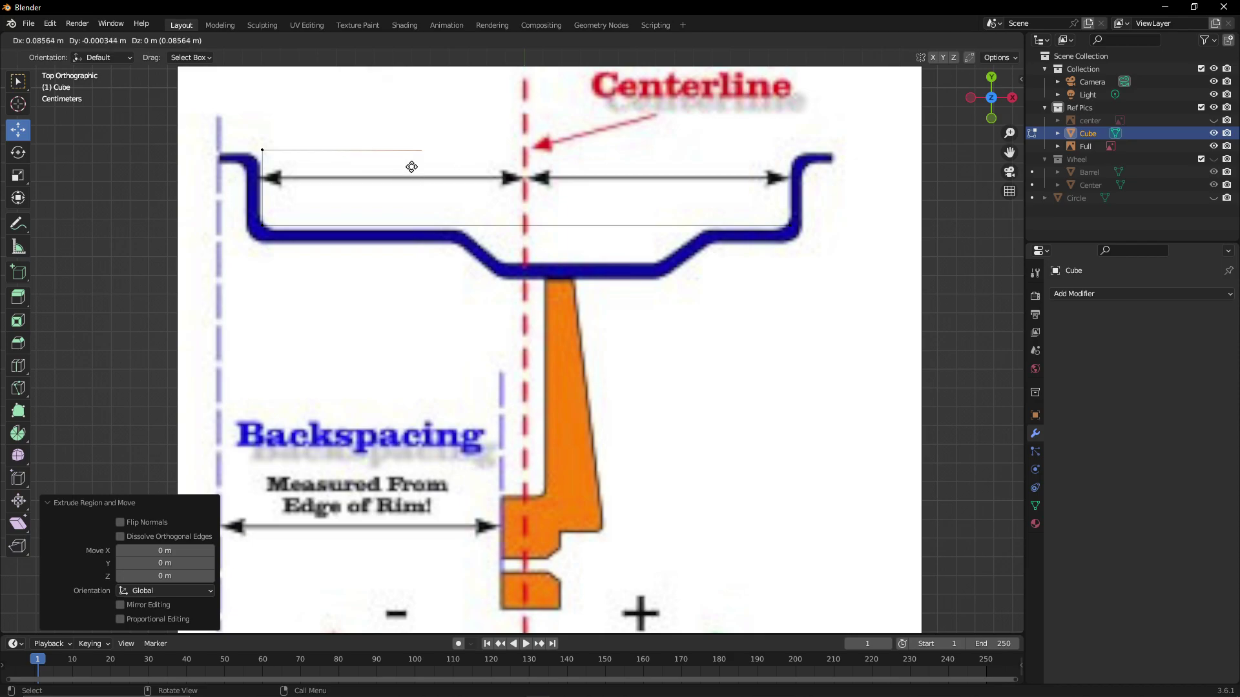
{"action": "key", "text": "Escape"}
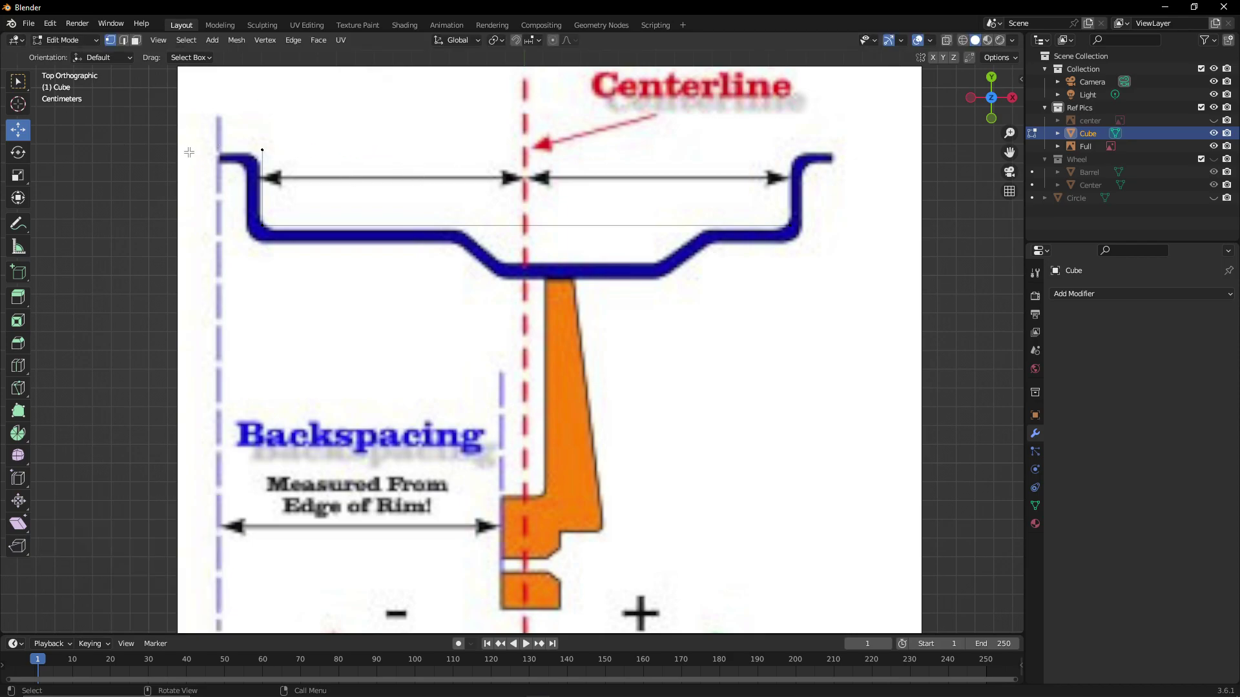
{"action": "mouse_move", "coordinate": [187, 153]}
{"action": "middle_mouse_down"}
{"action": "mouse_move", "coordinate": [258, 116]}
{"action": "mouse_move", "coordinate": [236, 96]}
{"action": "mouse_move", "coordinate": [185, 130]}
{"action": "middle_mouse_up"}
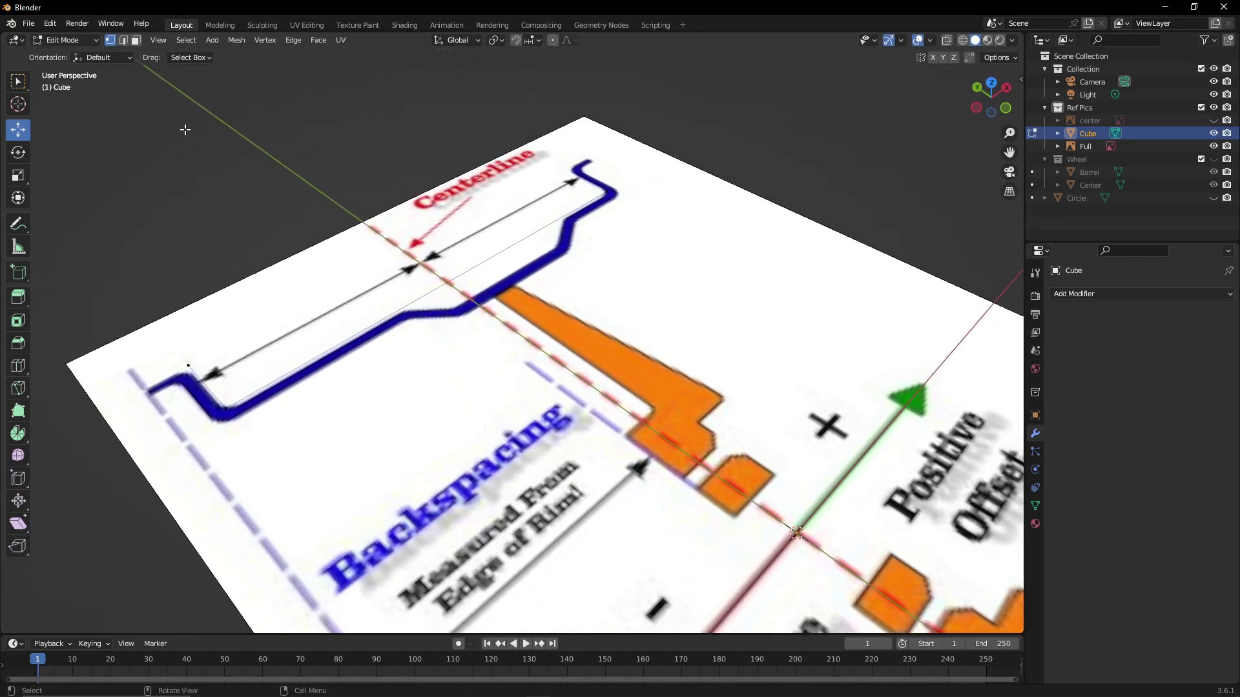
{"action": "key", "text": "KP_7"}
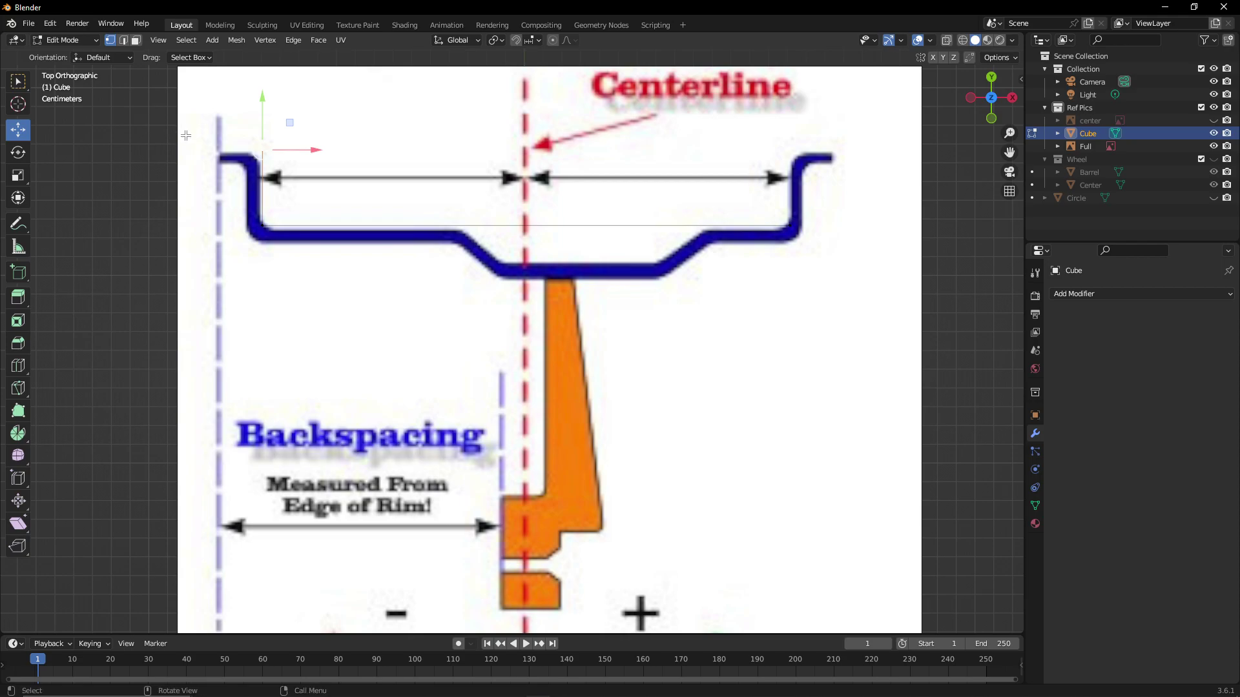
{"action": "key", "text": "alt+a"}
Extend the top-left corner vertex horizontally to the rim's top-right corner
{"action": "left_click", "coordinate": [258, 150]}
{"action": "key", "text": "g"}
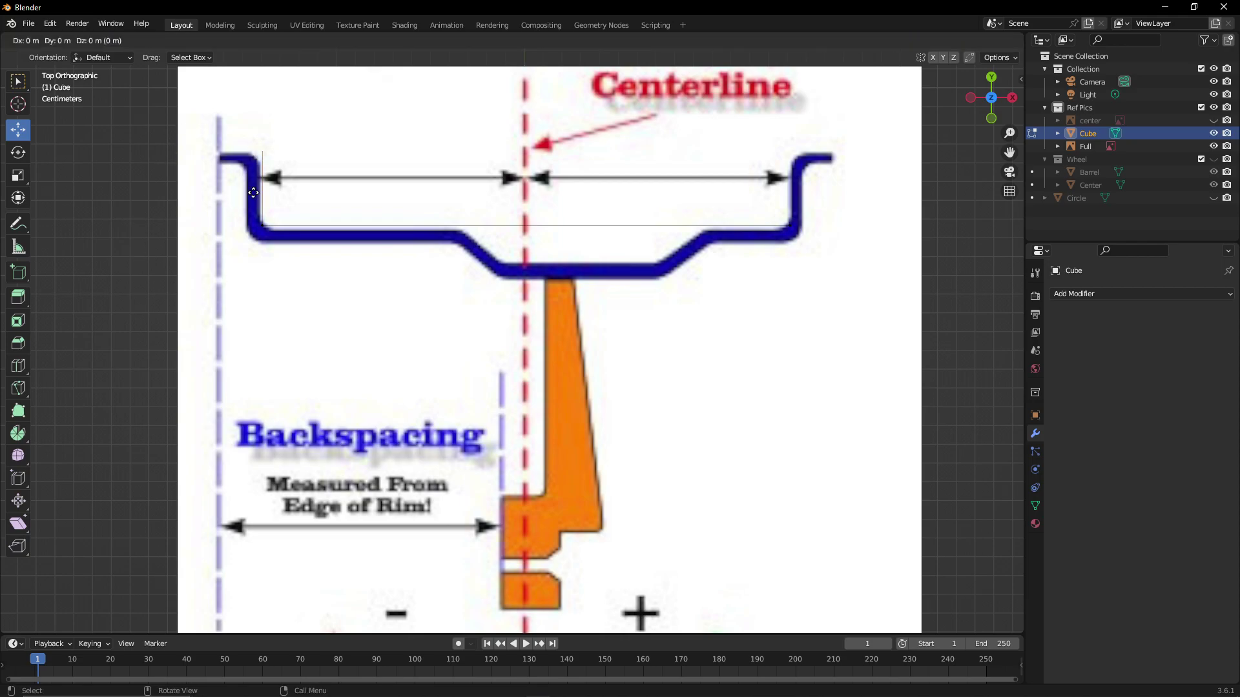
{"action": "key", "text": "x"}
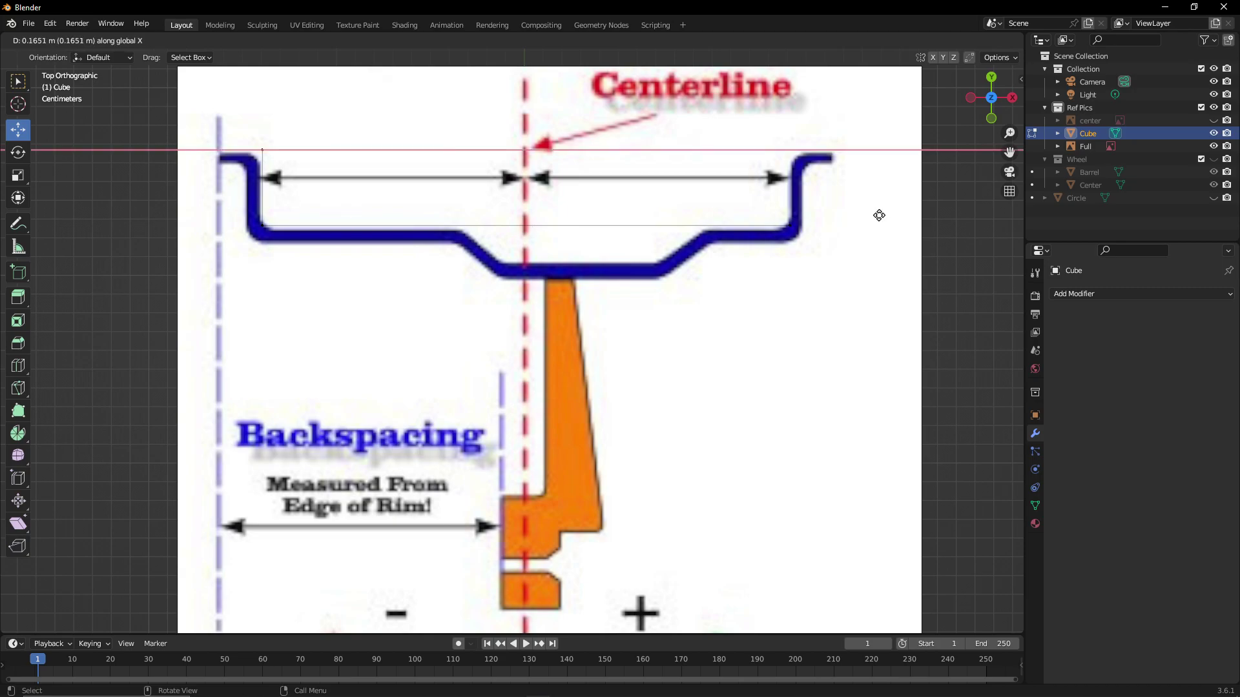
{"action": "left_click", "coordinate": [771, 160]}
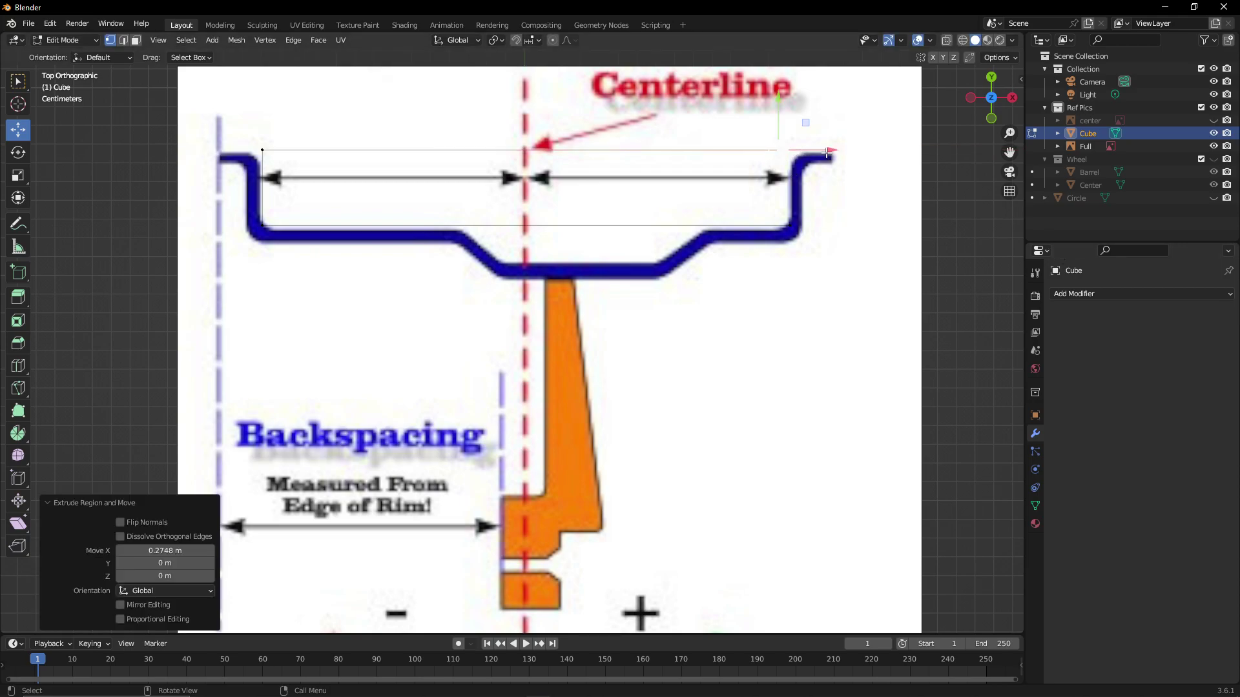
{"action": "left_click_drag", "start_coordinate": [824, 150], "coordinate": [834, 155]}
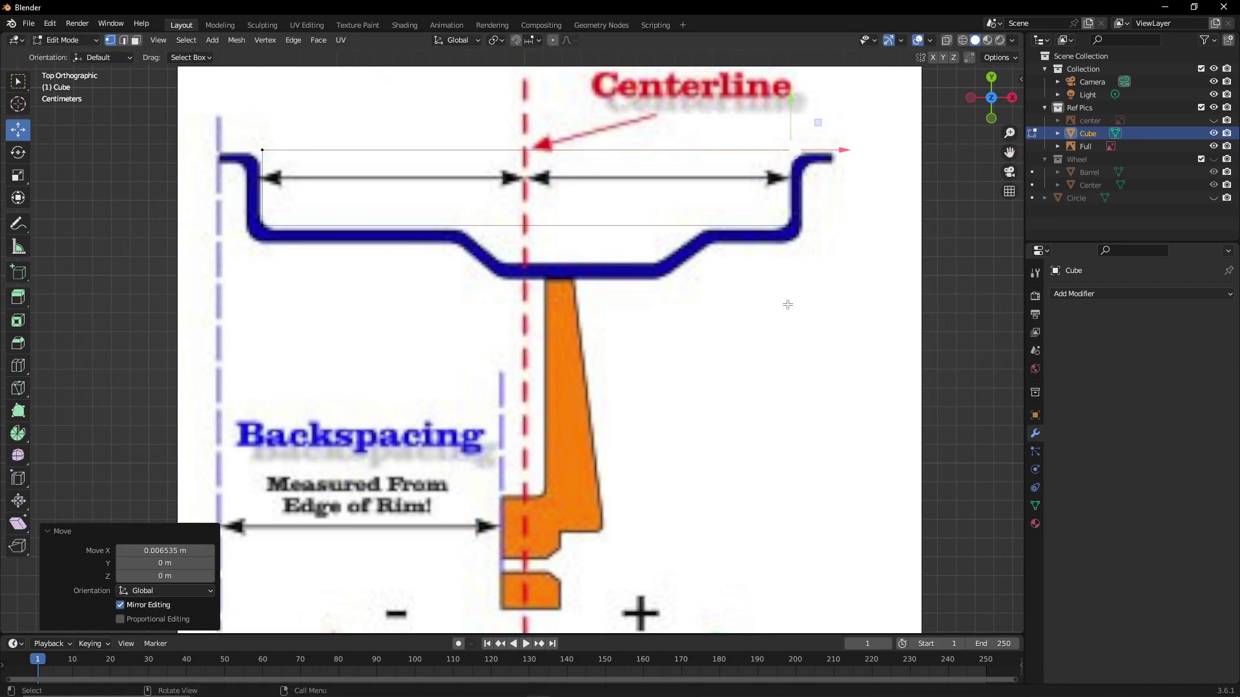
{"action": "key", "text": "ctrl+z"}
{"action": "key", "text": "ctrl+z"}
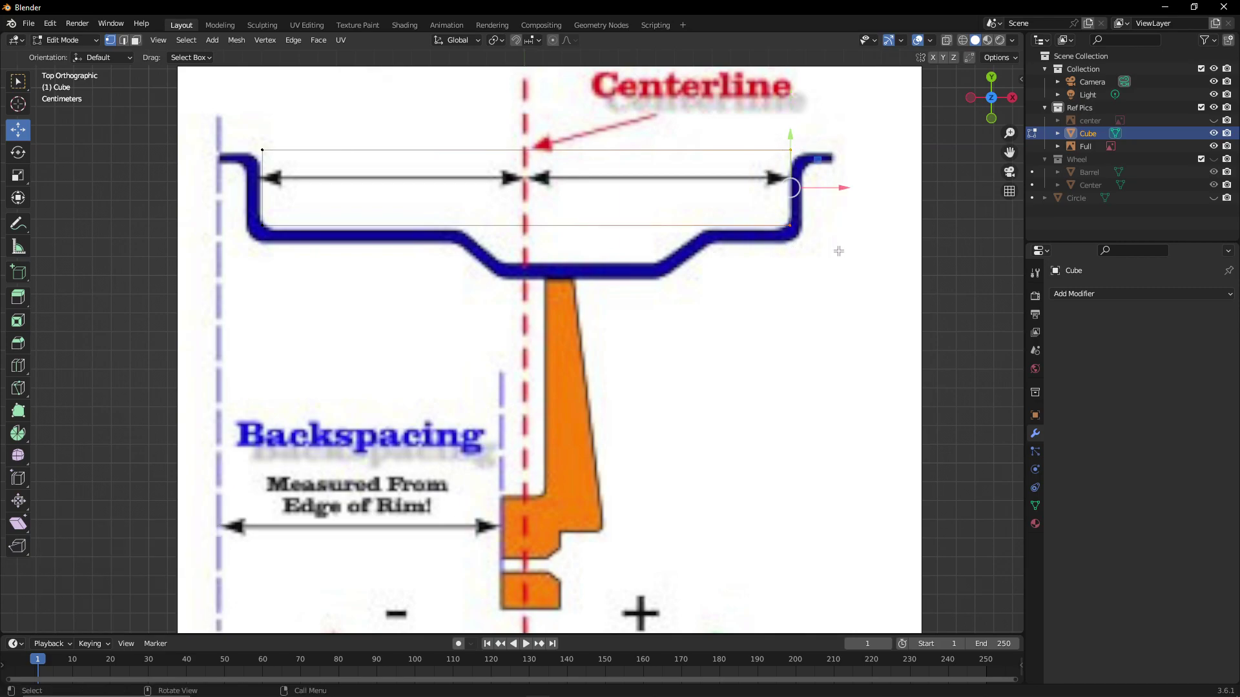
Nudge the right-side vertices 0.000688 m along X to align with the wall, then deselect
{"action": "left_click", "coordinate": [791, 226]}
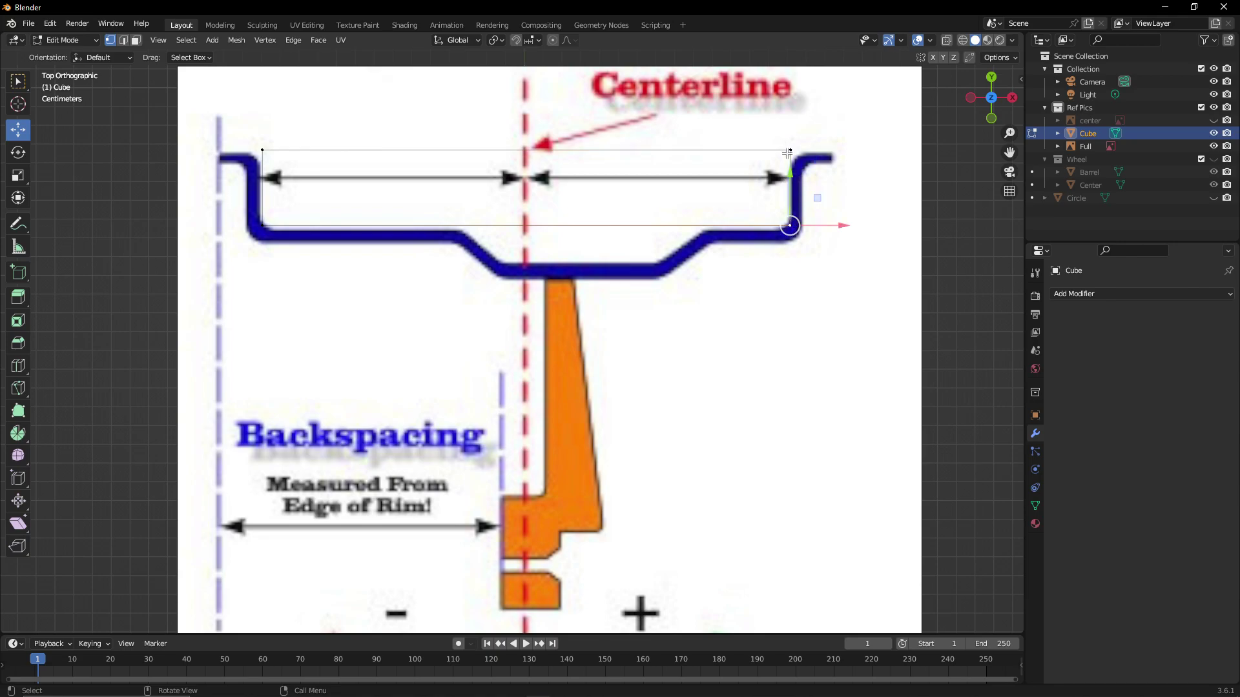
{"action": "left_click", "coordinate": [789, 151]}
{"action": "left_click_drag", "start_coordinate": [818, 149], "coordinate": [813, 155]}
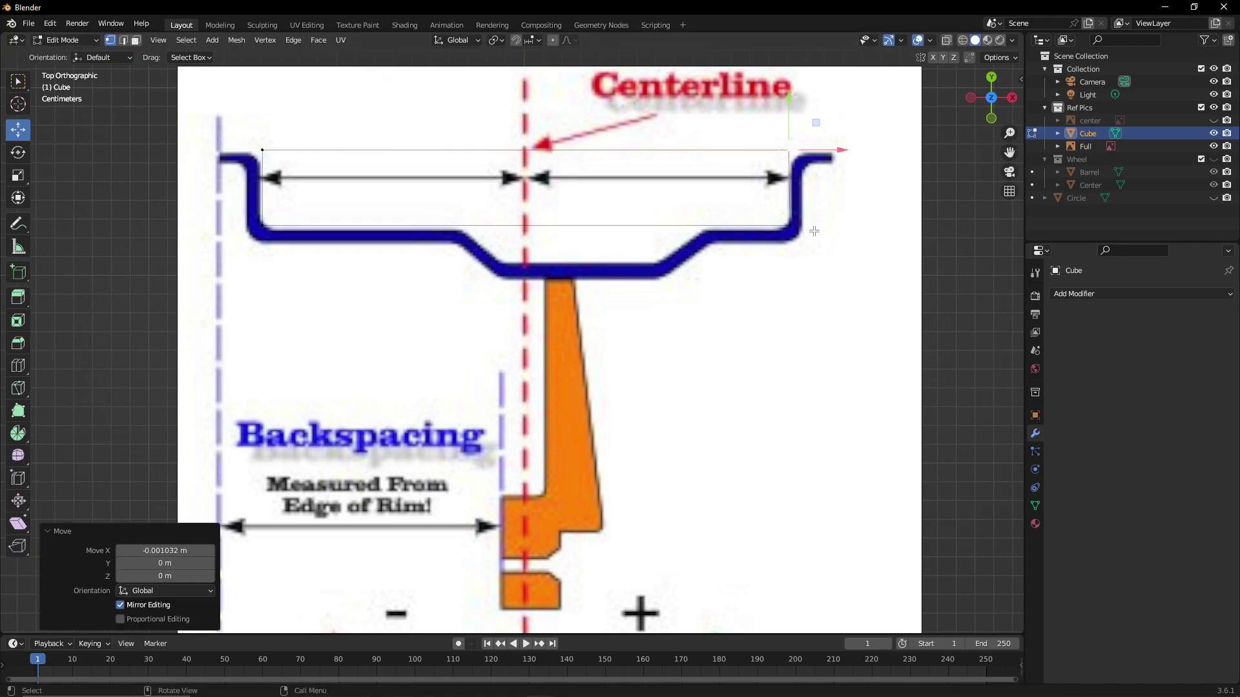
{"action": "left_click", "coordinate": [773, 212]}
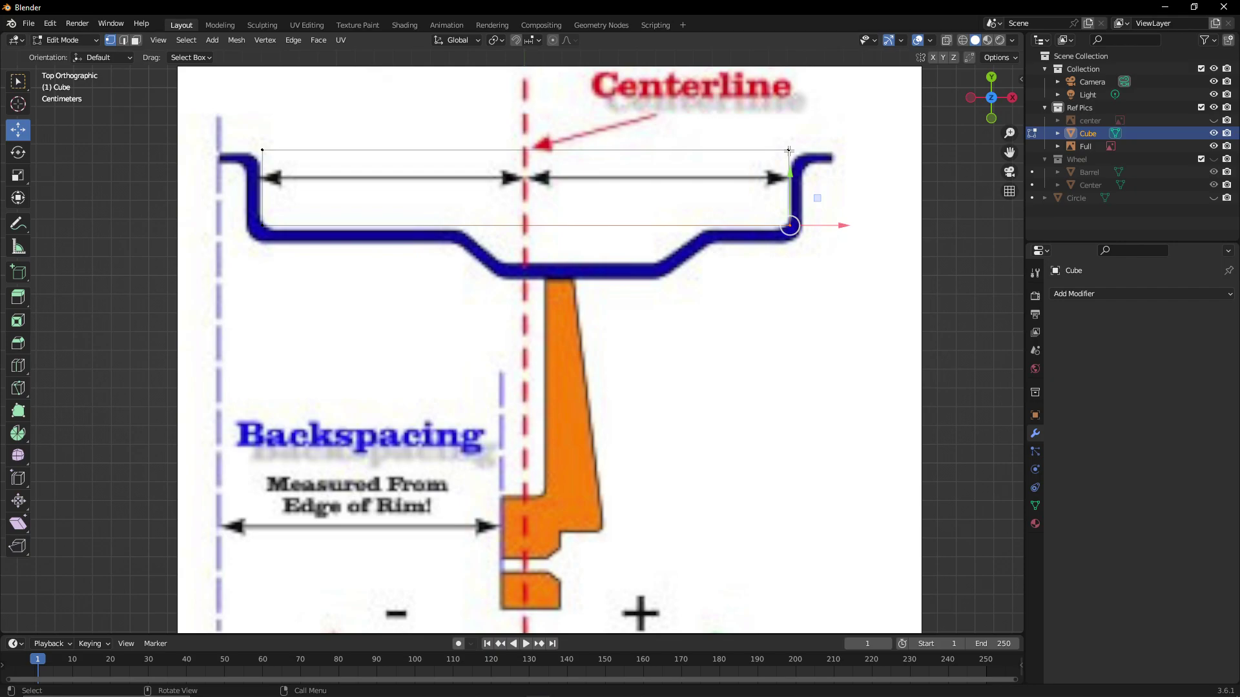
{"action": "left_click", "coordinate": [787, 150]}
{"action": "left_click_drag", "start_coordinate": [802, 151], "coordinate": [804, 151]}
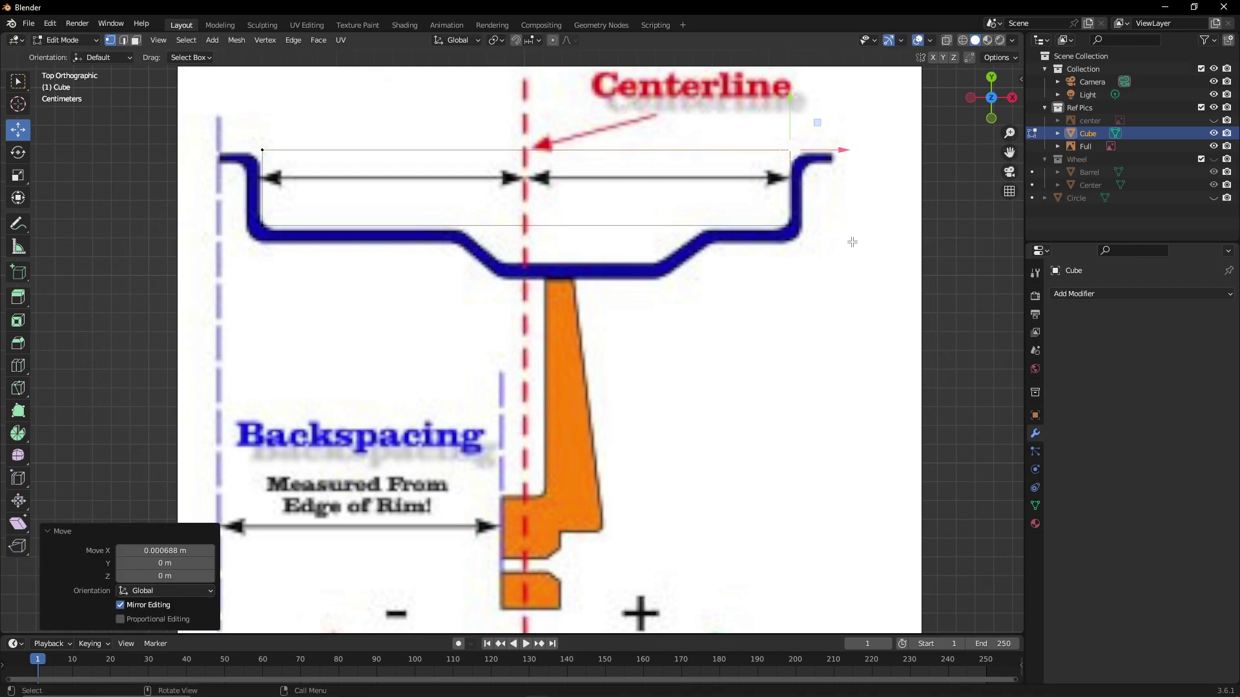
{"action": "left_click", "coordinate": [813, 242]}
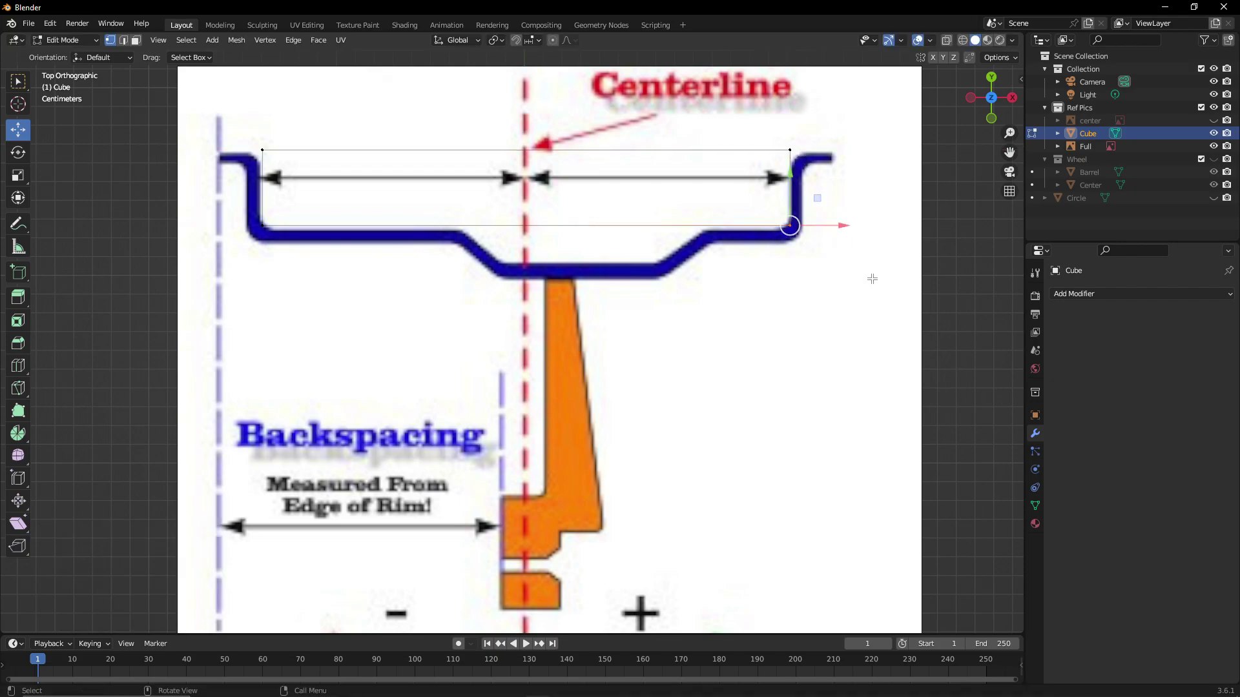
{"action": "left_click", "coordinate": [955, 278]}
{"action": "scroll", "coordinate": [516, 146], "scroll_direction": "down", "scroll_amount": 1}
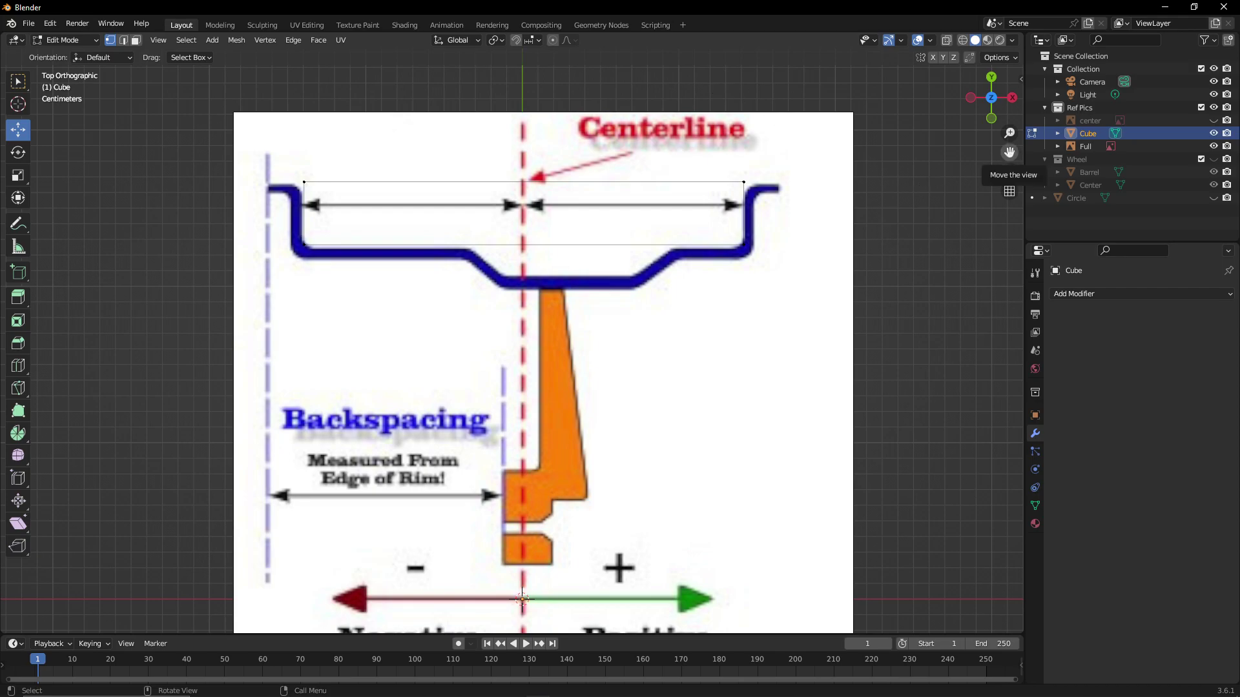
{"action": "left_click_drag", "start_coordinate": [1009, 152], "coordinate": [996, 322]}
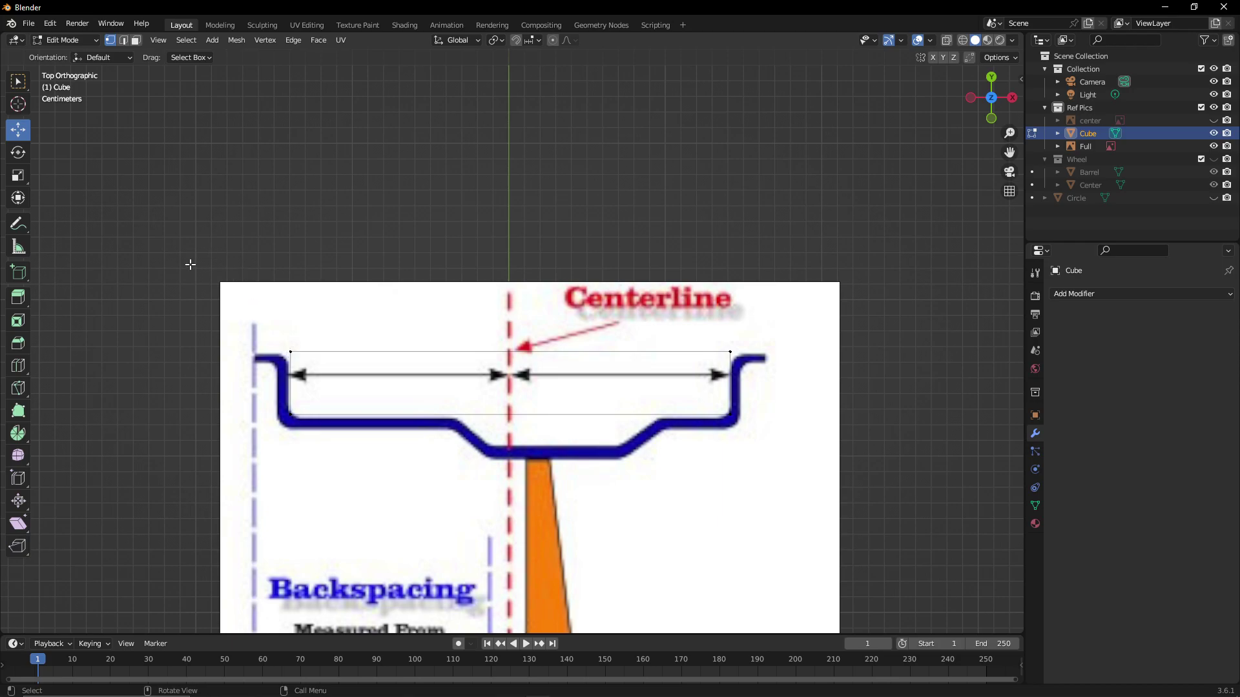
Add a Mirror modifier to the Cube profile and switch its mirroring from X to Y
{"action": "left_click_drag", "start_coordinate": [263, 322], "coordinate": [772, 448]}
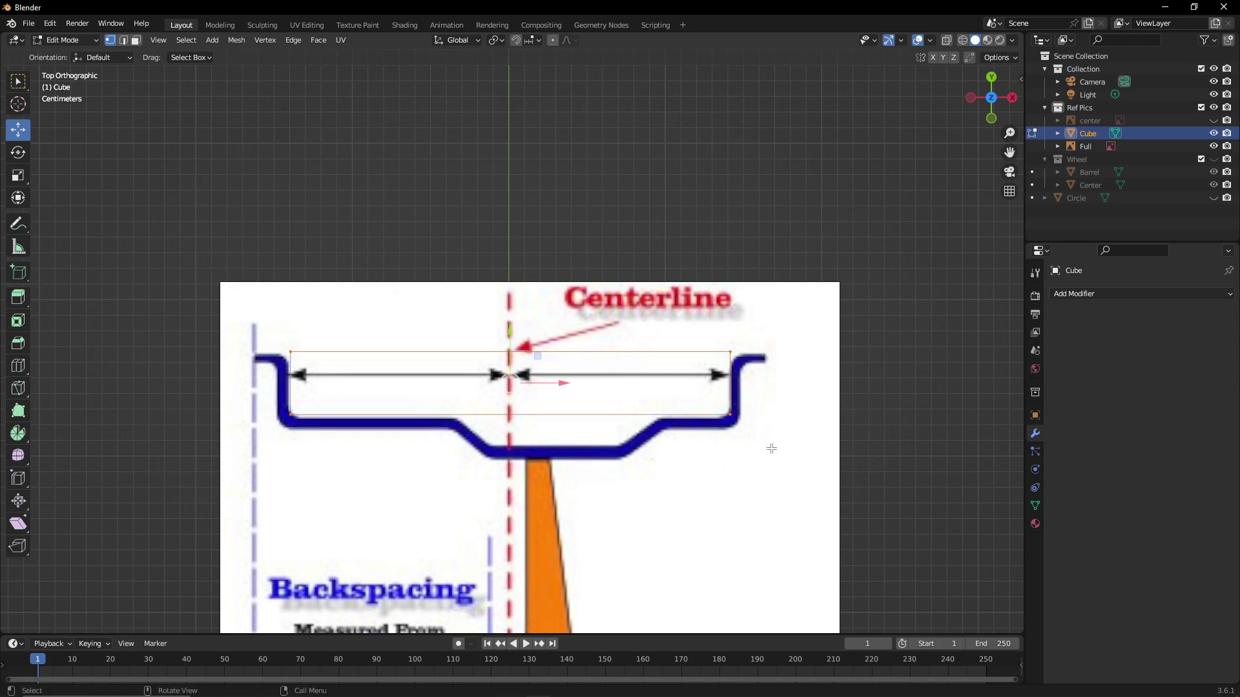
{"action": "left_click", "coordinate": [1108, 297]}
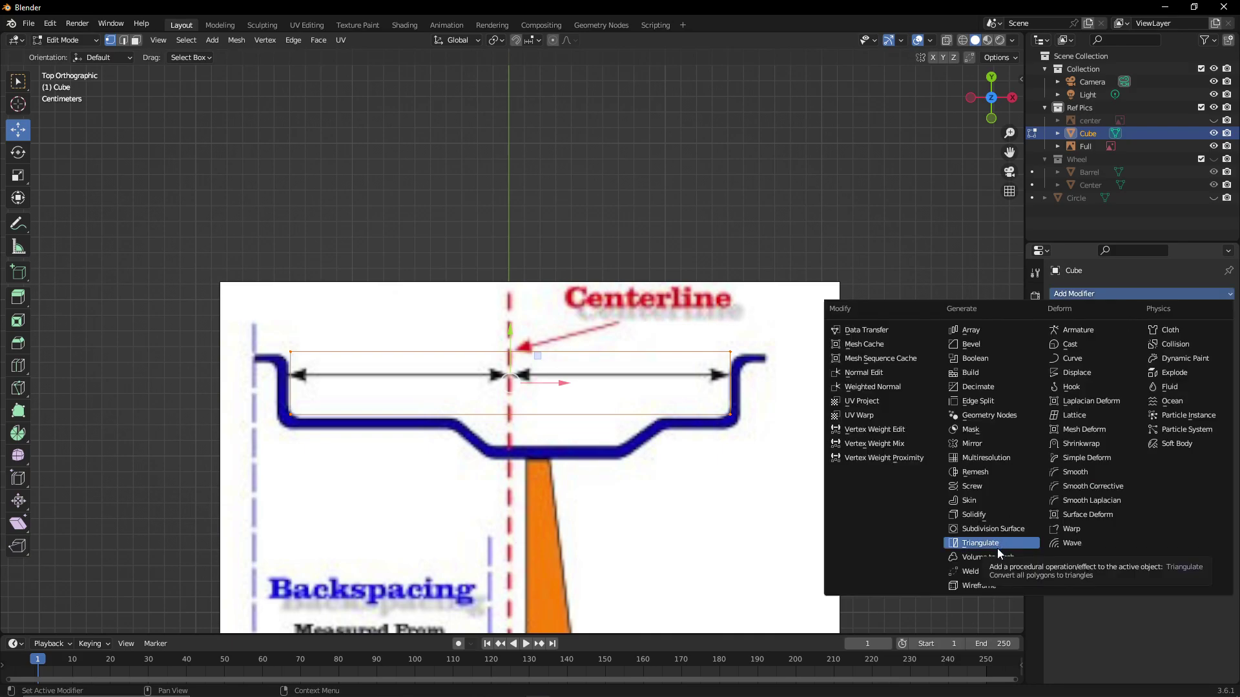
{"action": "left_click", "coordinate": [993, 446]}
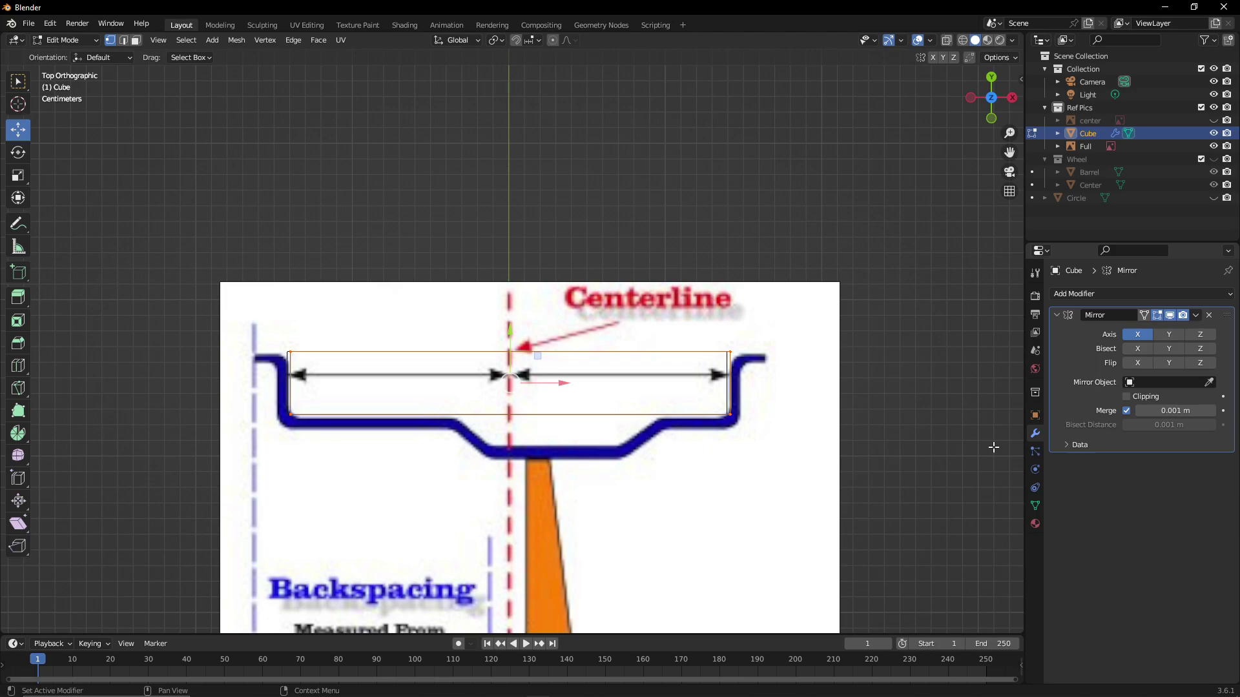
{"action": "left_click", "coordinate": [905, 393]}
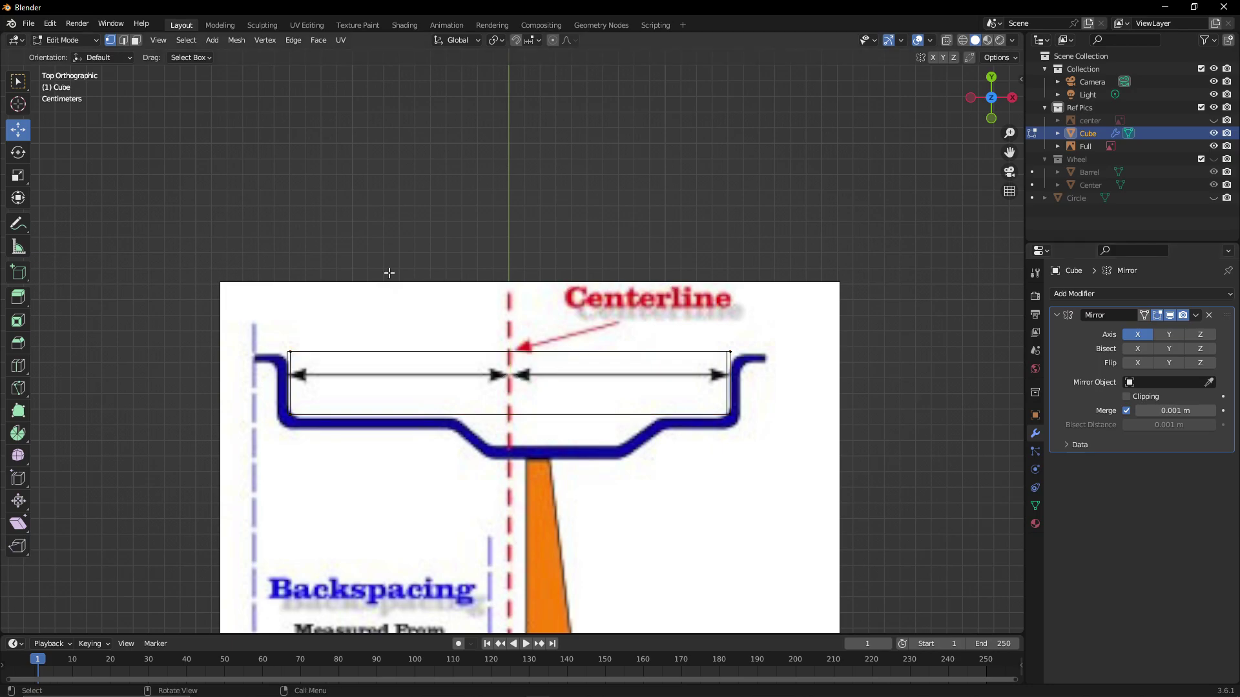
{"action": "left_click", "coordinate": [289, 354]}
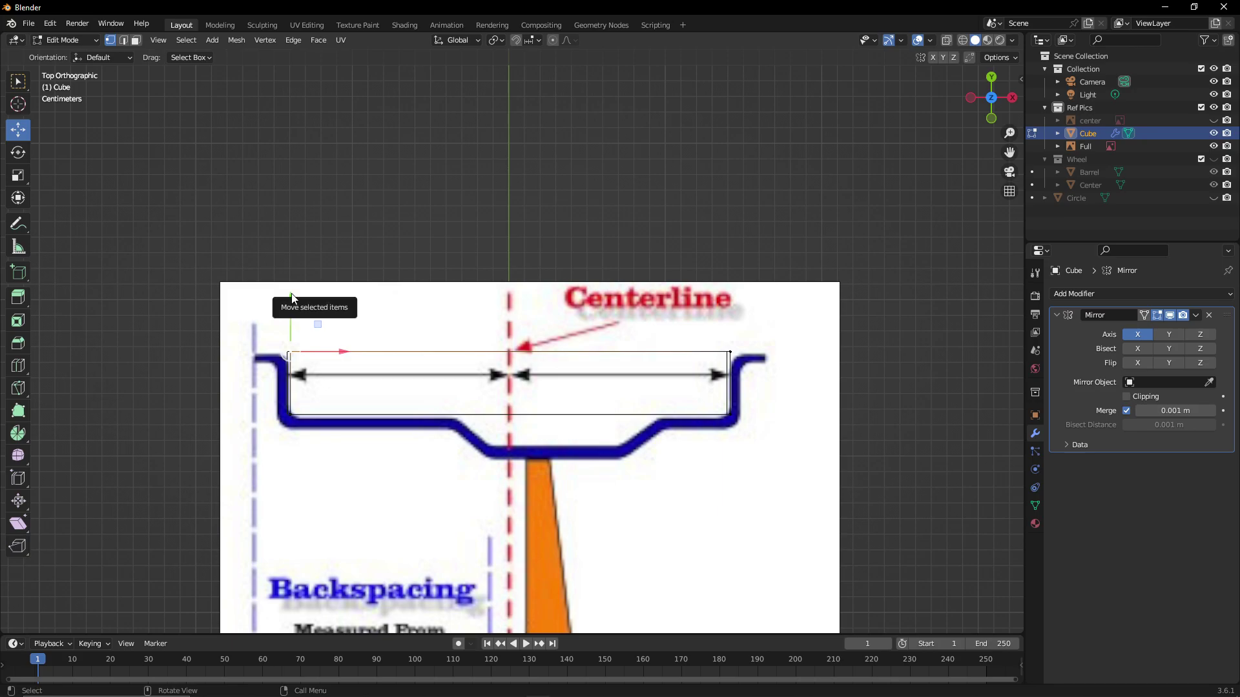
{"action": "left_click", "coordinate": [1135, 343]}
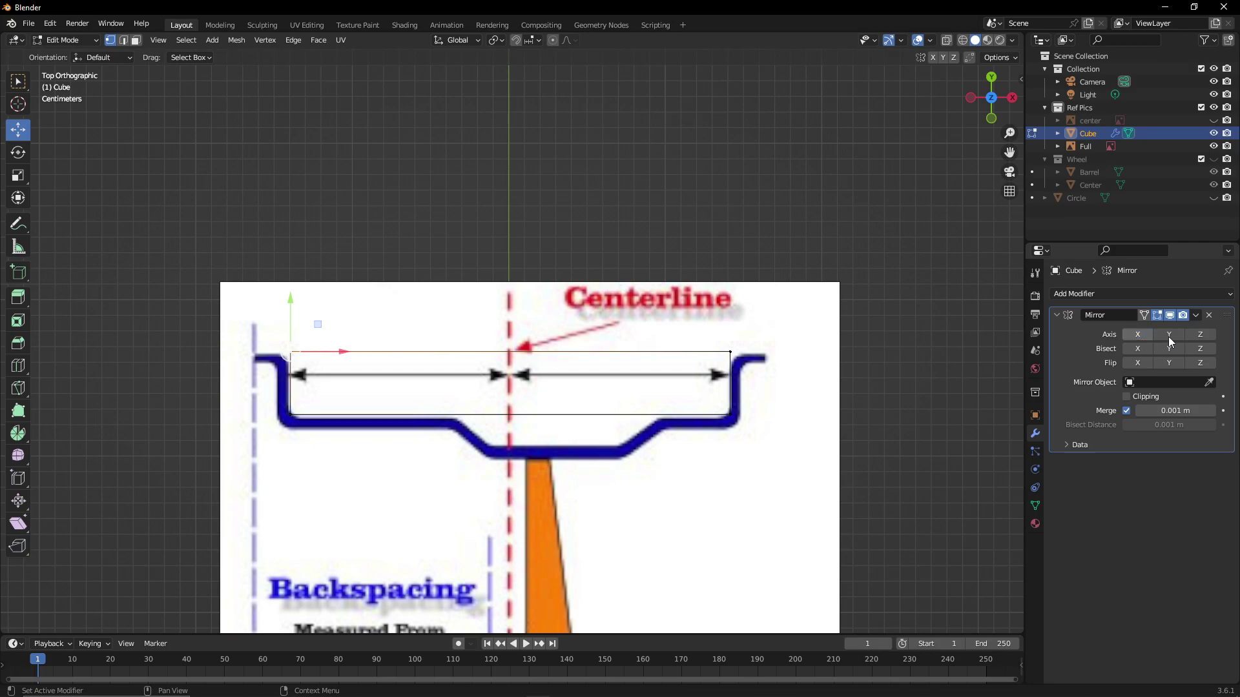
{"action": "left_click", "coordinate": [1167, 336]}
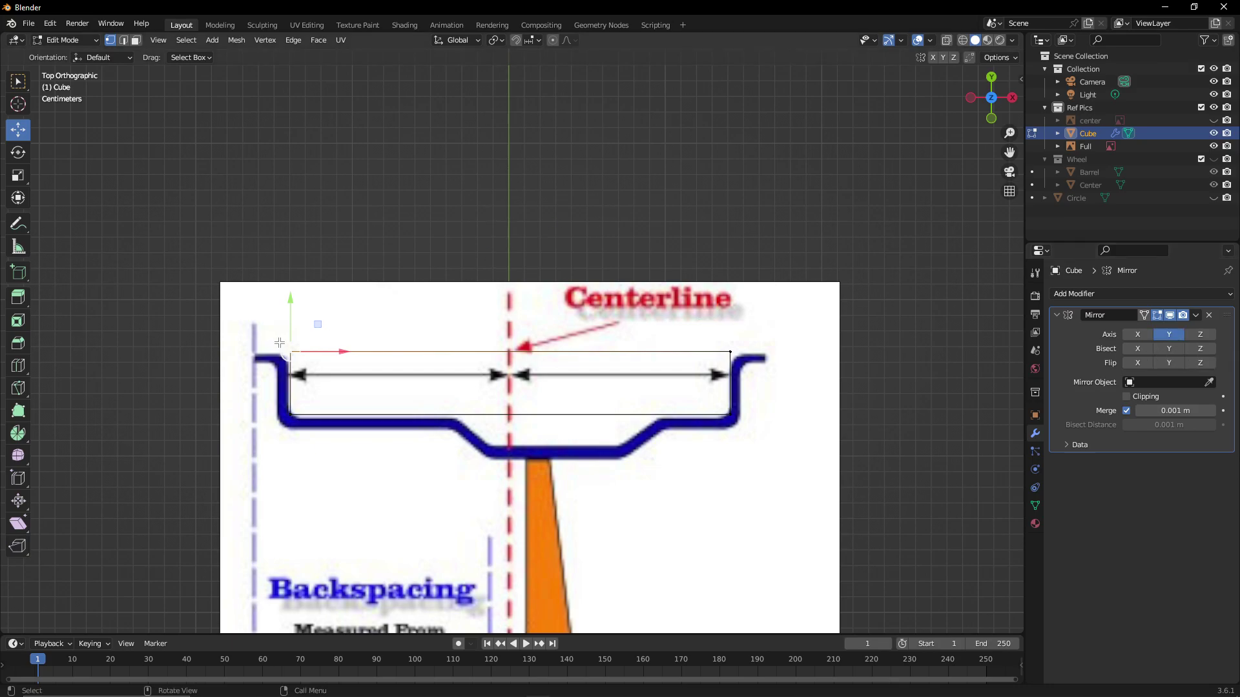
Cancel the pending move and remove the Mirror modifier again
{"action": "key", "text": "g"}
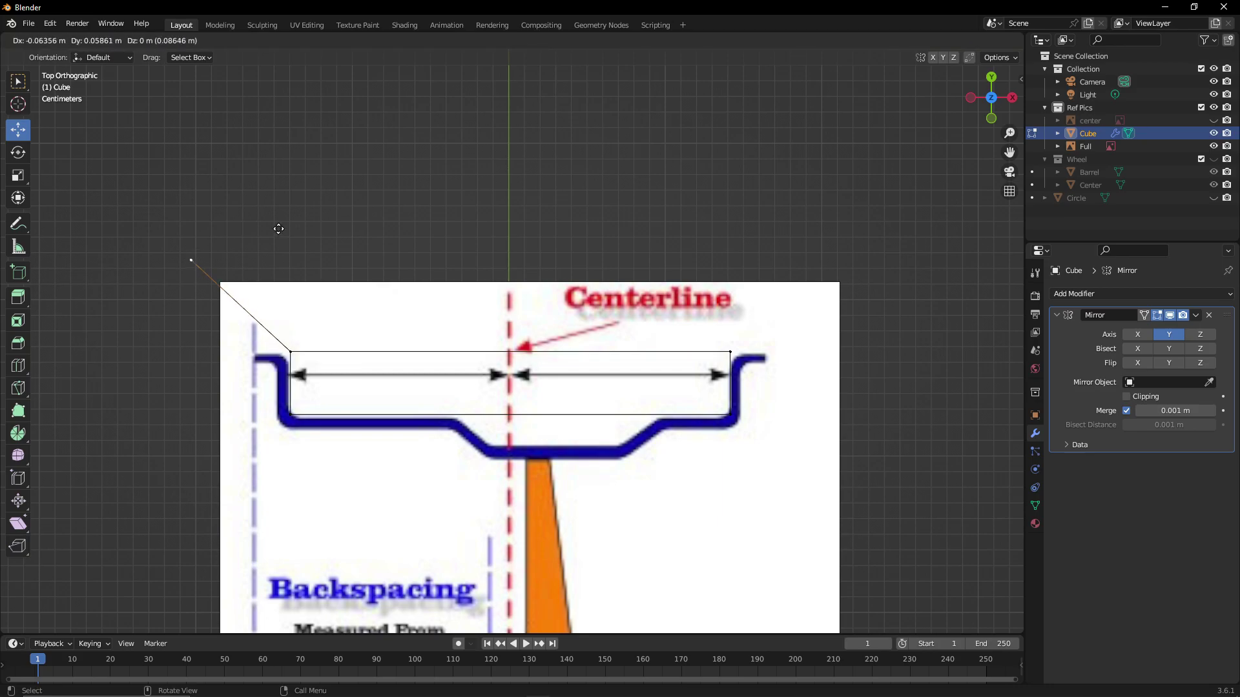
{"action": "key", "text": "Escape"}
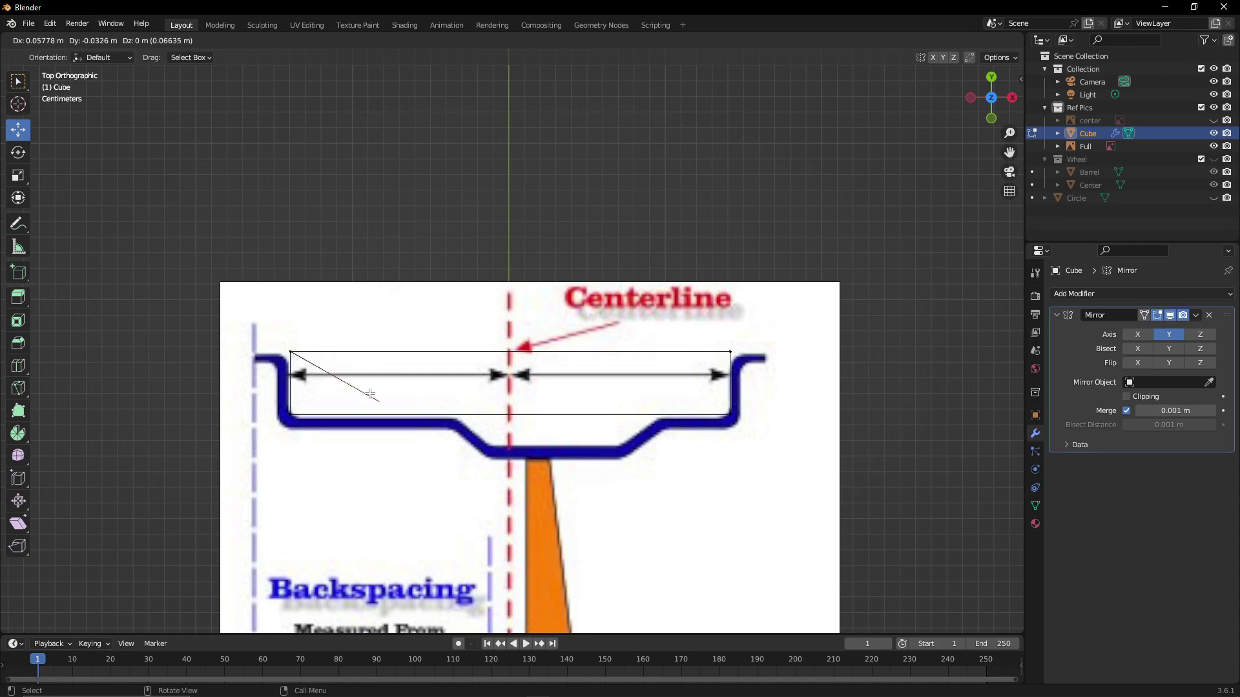
{"action": "left_click", "coordinate": [1209, 315]}
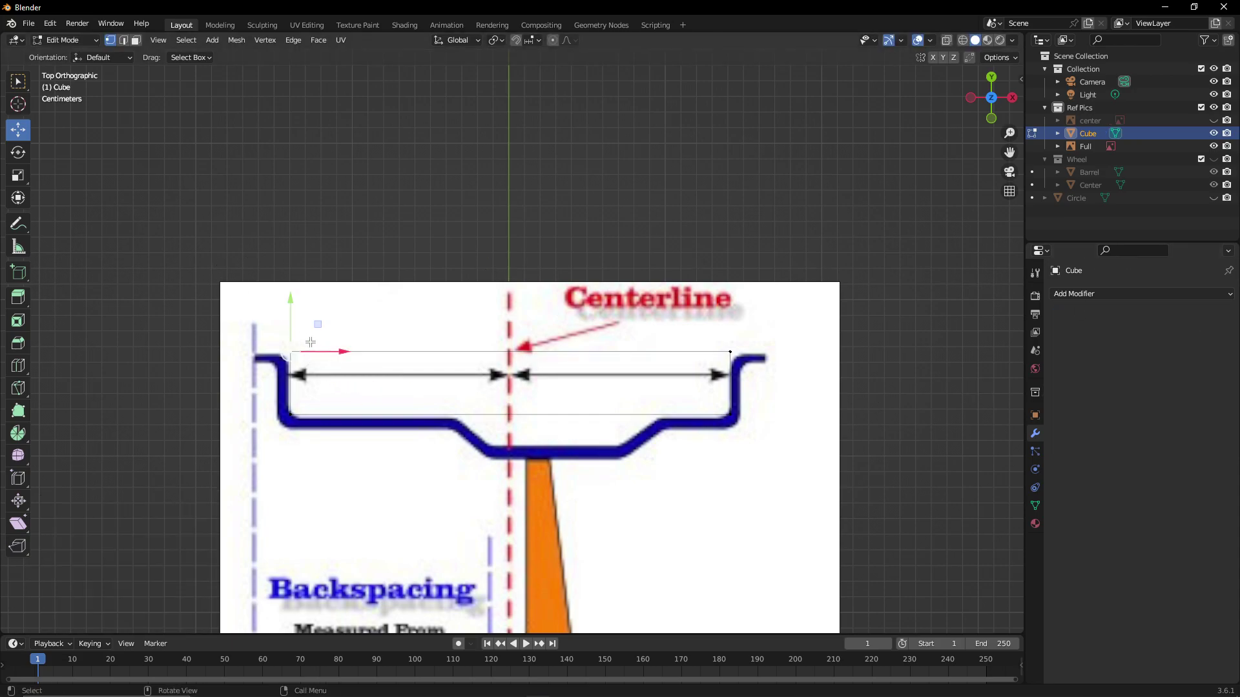
From the top-left corner, extrude an angled edge up-left, then a vertical edge, then start one along X
{"action": "key", "text": "g"}
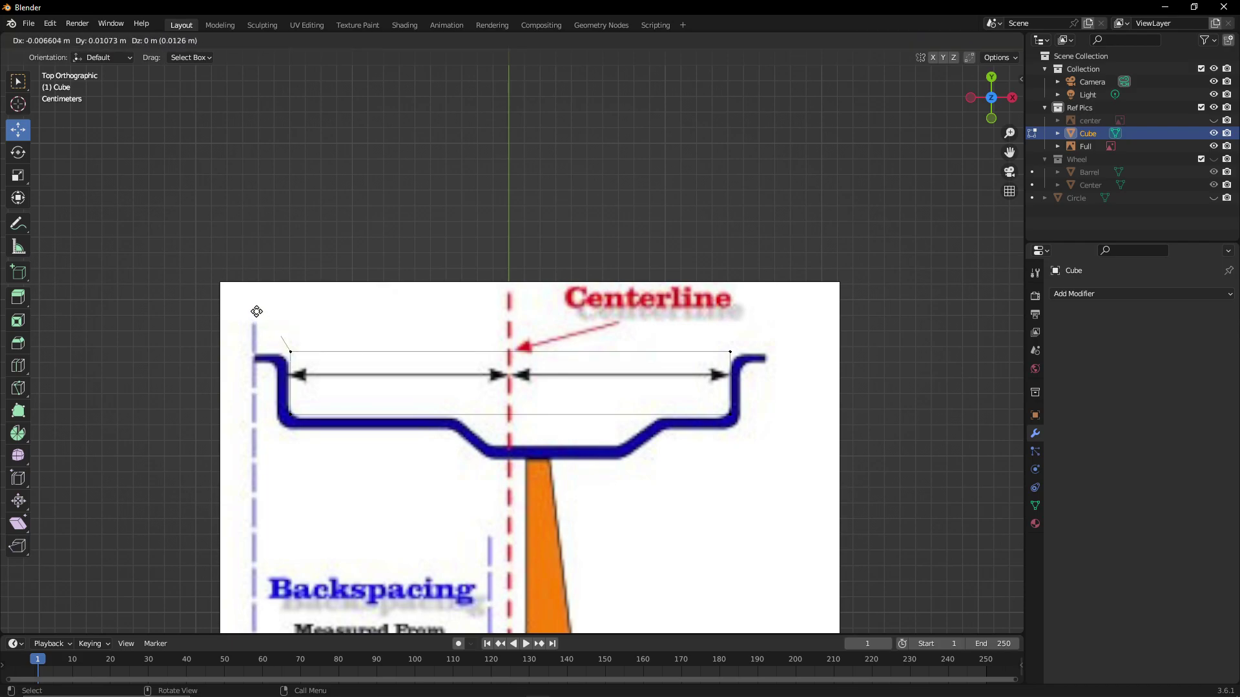
{"action": "left_click", "coordinate": [211, 276]}
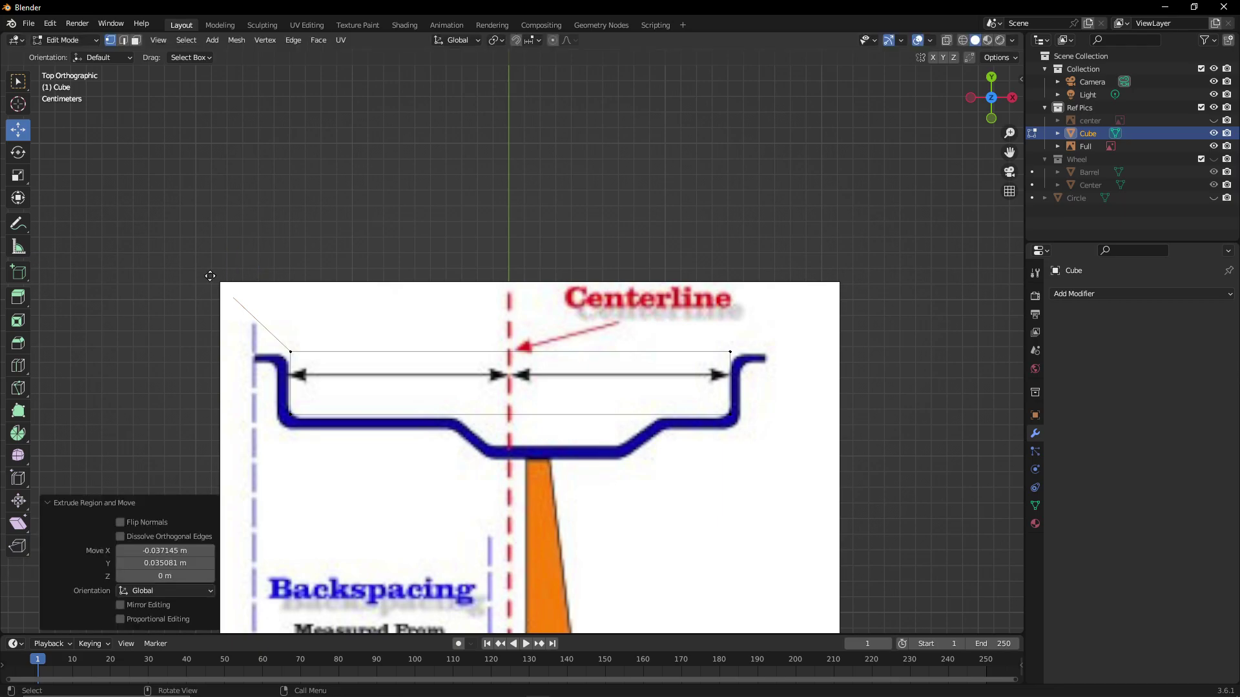
{"action": "key", "text": "e"}
{"action": "key", "text": "y"}
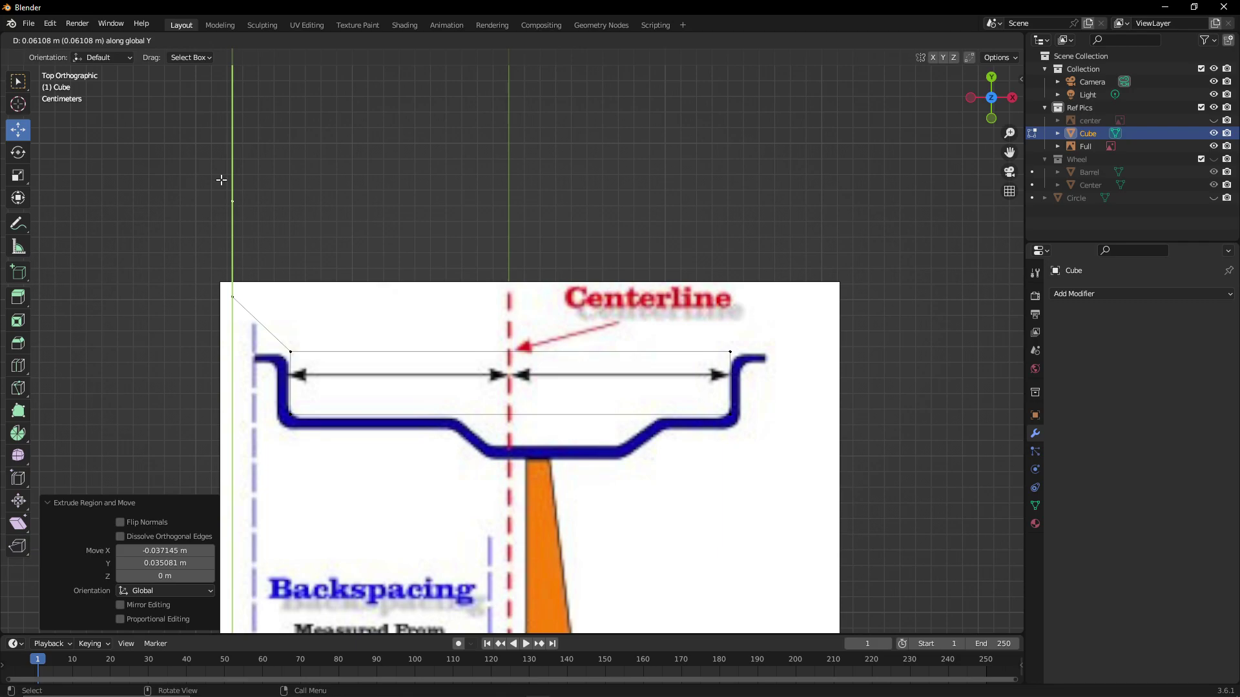
{"action": "left_click", "coordinate": [221, 180]}
{"action": "key", "text": "e"}
{"action": "key", "text": "x"}
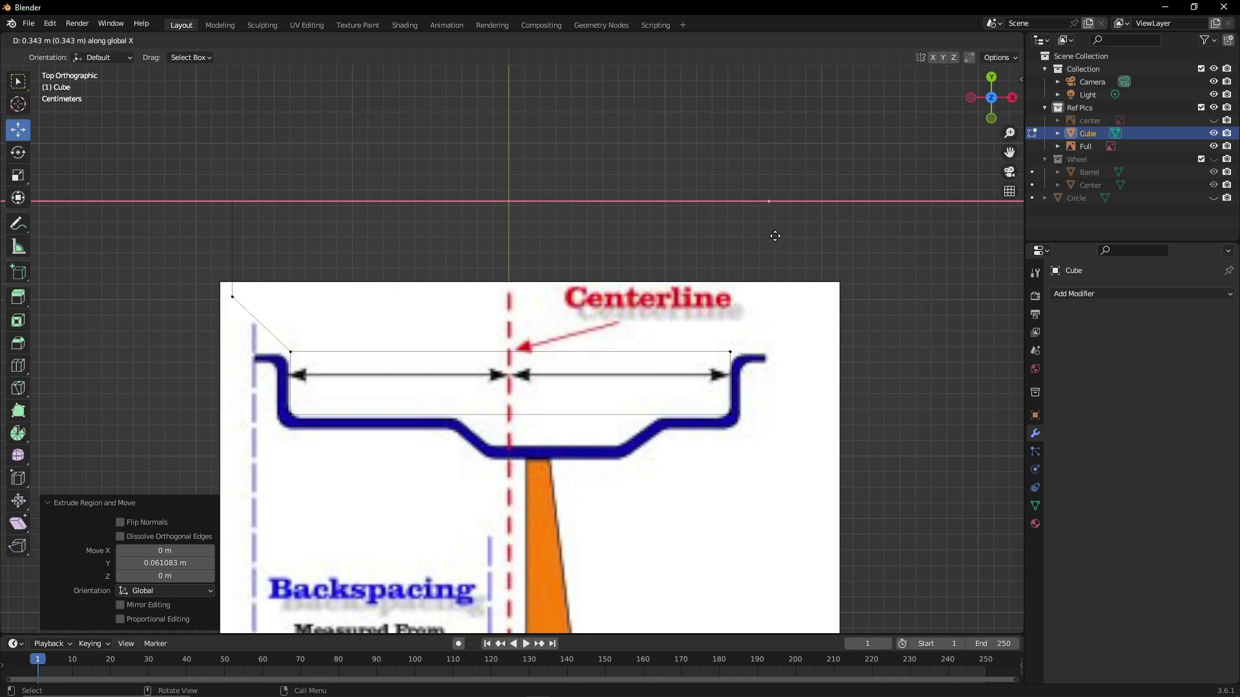
Confirm the long horizontal top edge, then abandon an extrusion from the right corner
{"action": "left_click", "coordinate": [796, 235]}
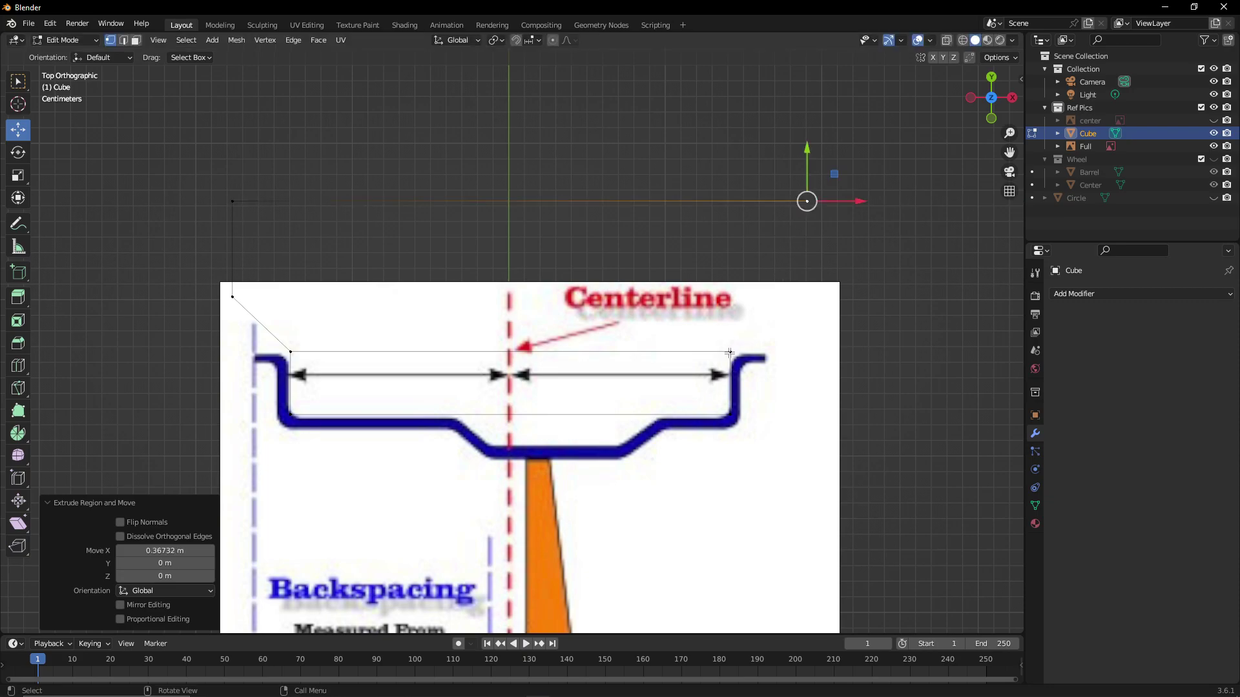
{"action": "left_click", "coordinate": [730, 353]}
{"action": "key", "text": "e"}
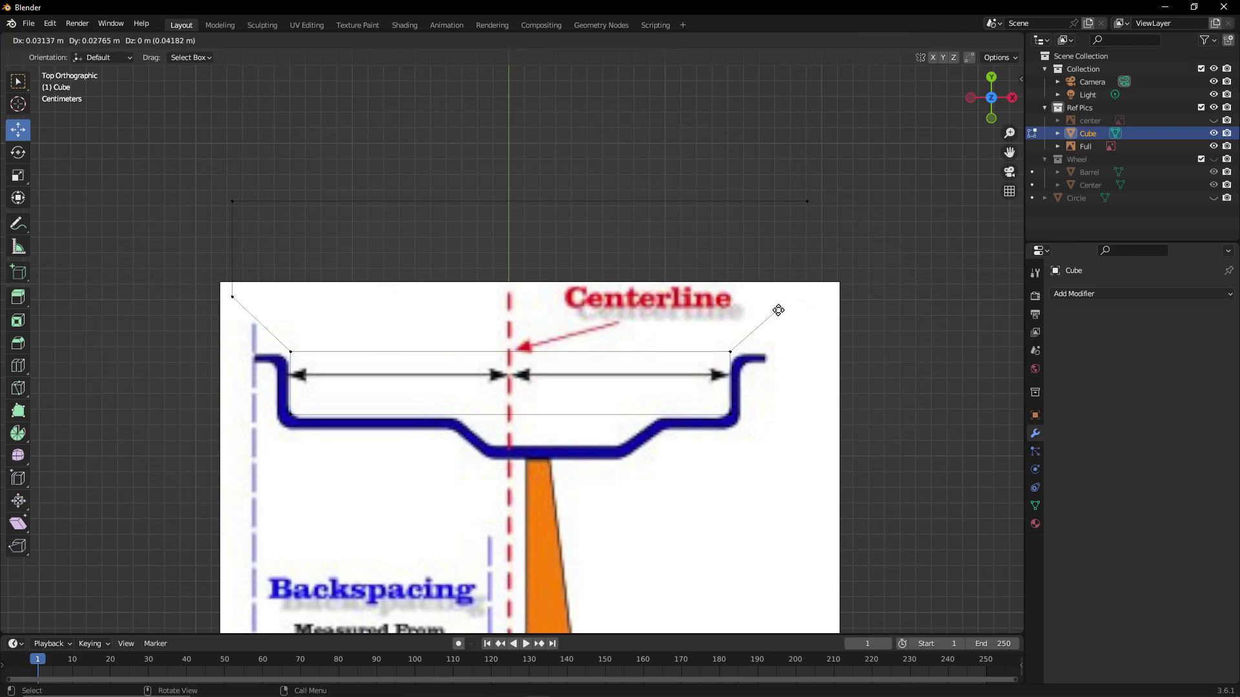
{"action": "right_click", "coordinate": [778, 311]}
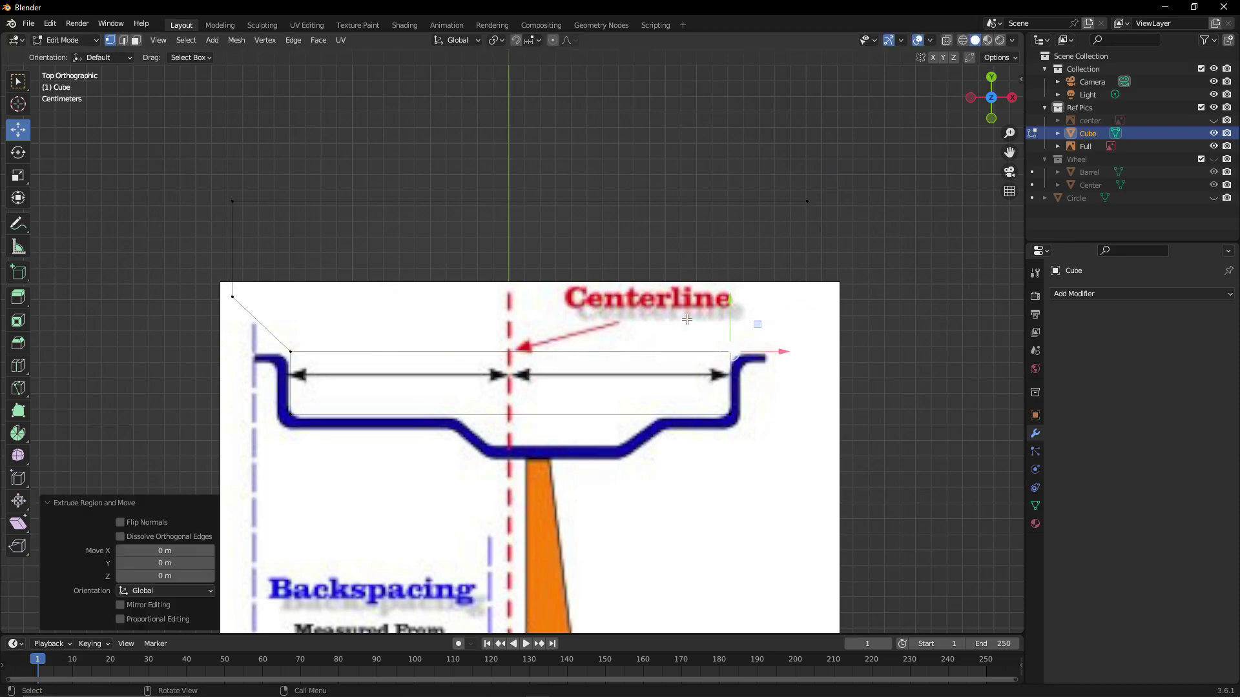
Extrude a horizontal edge to 0.35 m from the angled edge's end and join it to the right corner
{"action": "left_click", "coordinate": [232, 297]}
{"action": "key", "text": "g"}
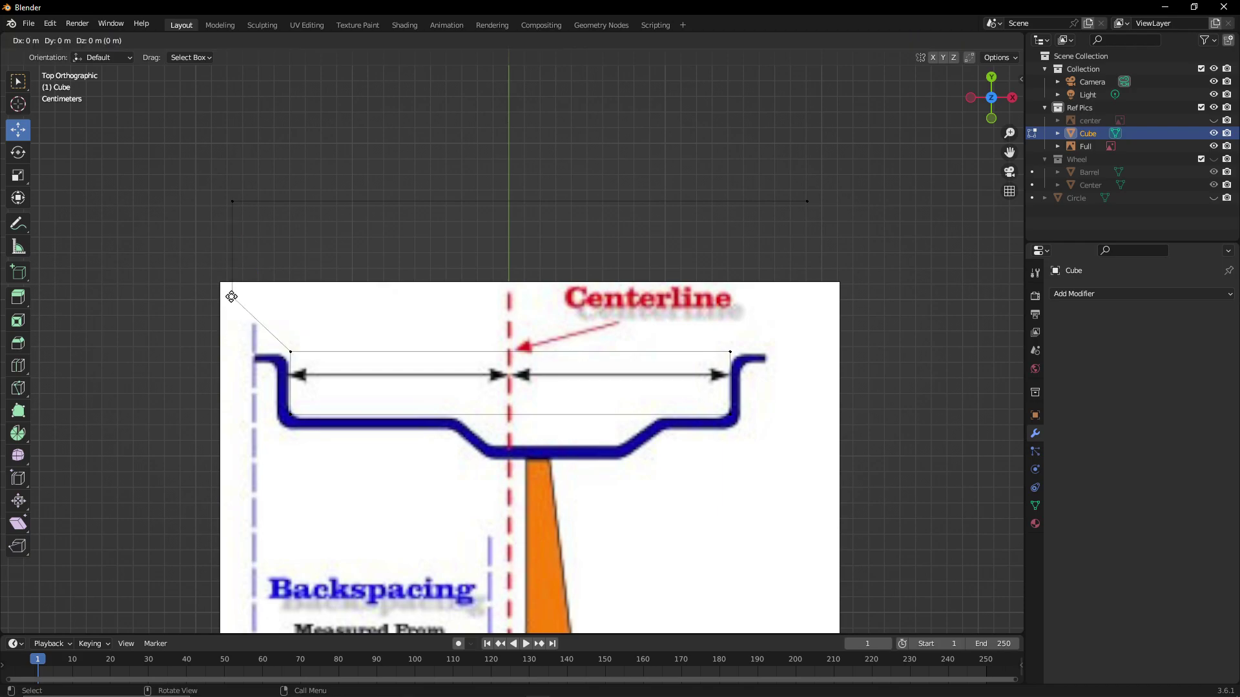
{"action": "key", "text": "x"}
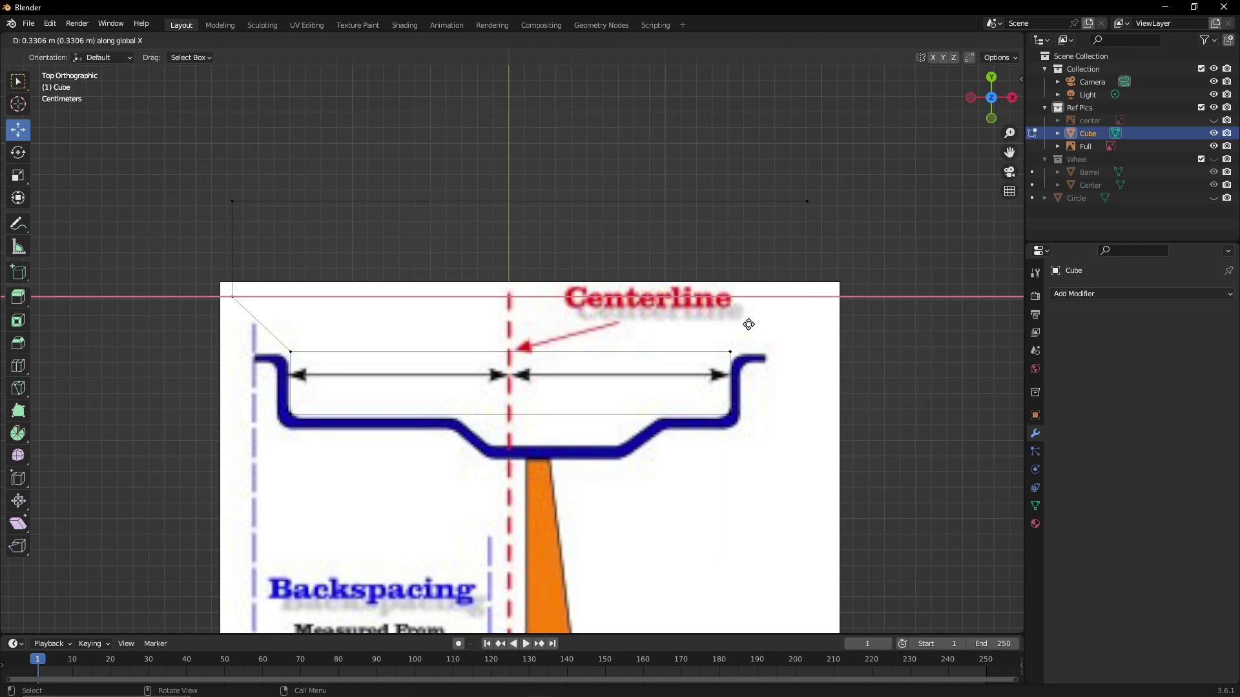
{"action": "left_click", "coordinate": [782, 327]}
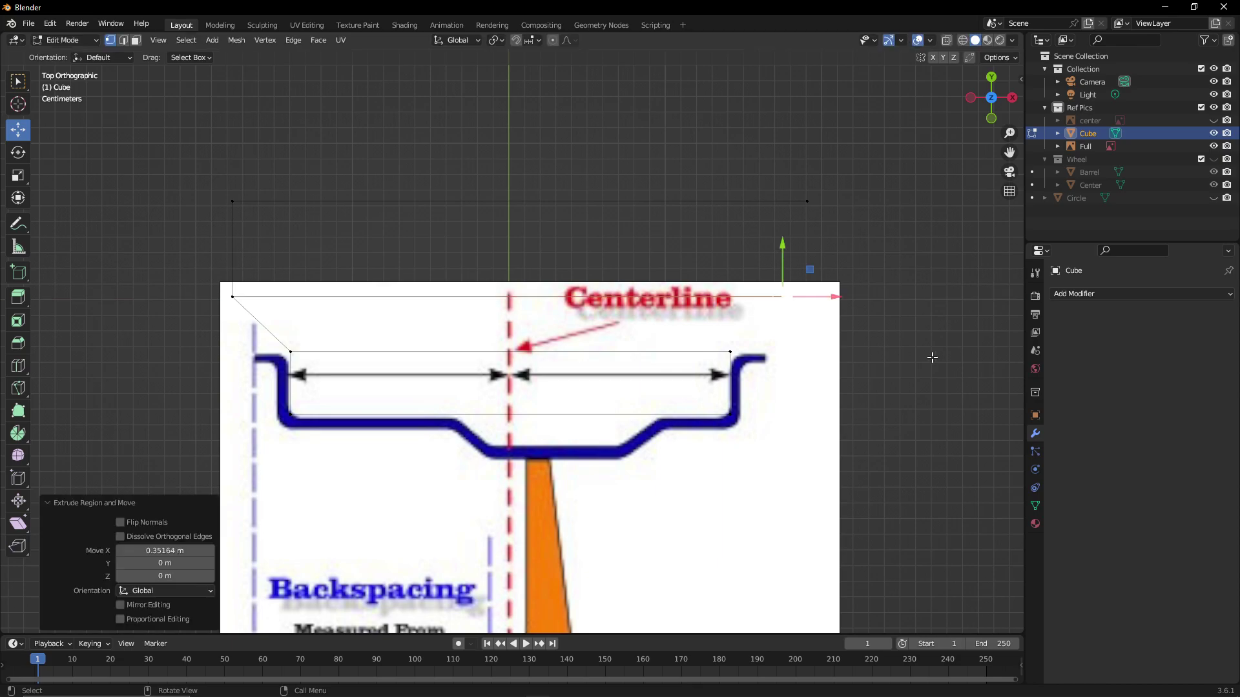
{"action": "left_click_drag", "start_coordinate": [687, 279], "coordinate": [907, 368]}
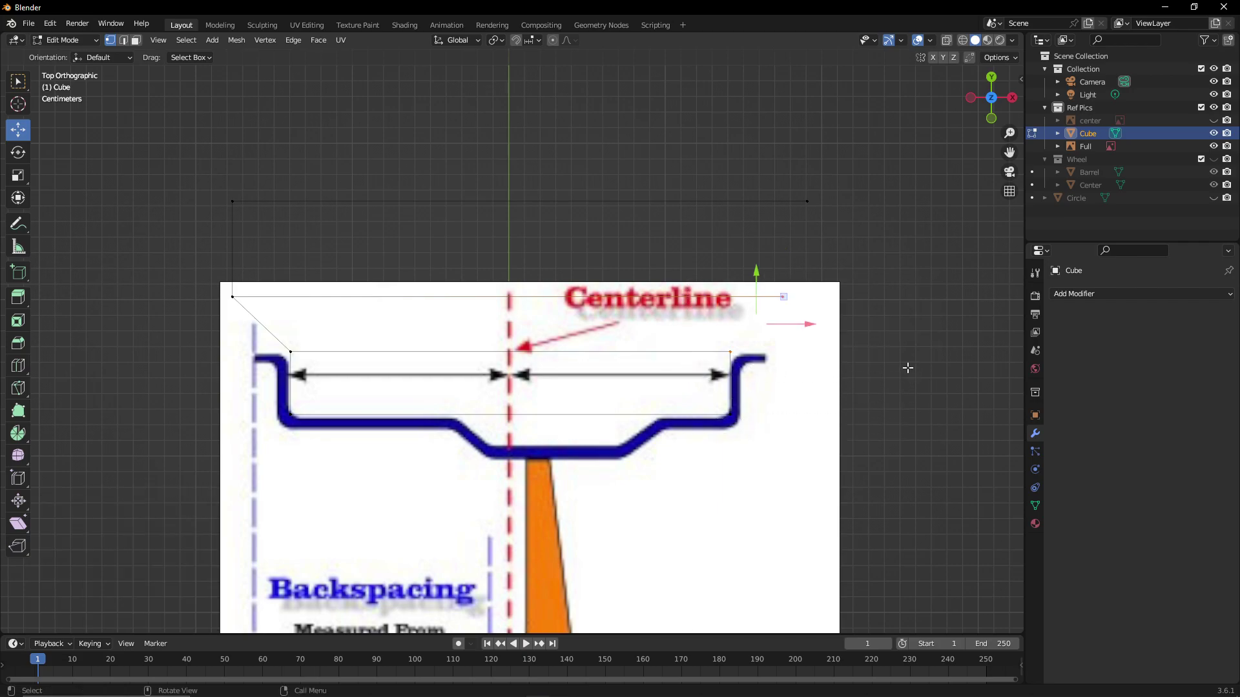
{"action": "key", "text": "f"}
{"action": "left_click", "coordinate": [813, 306]}
Connect the right outer vertices with an edge, nudge the top one along X, and begin a Knife cut
{"action": "left_click_drag", "start_coordinate": [763, 181], "coordinate": [840, 305]}
{"action": "key", "text": "f"}
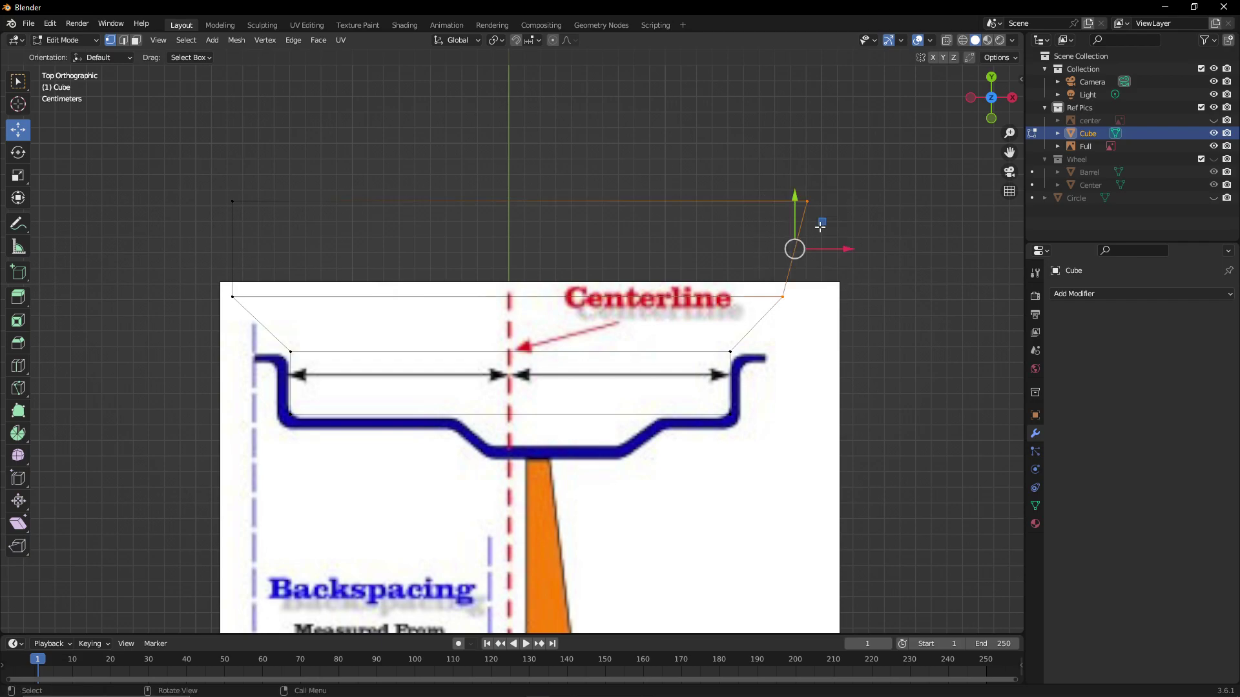
{"action": "left_click", "coordinate": [806, 203]}
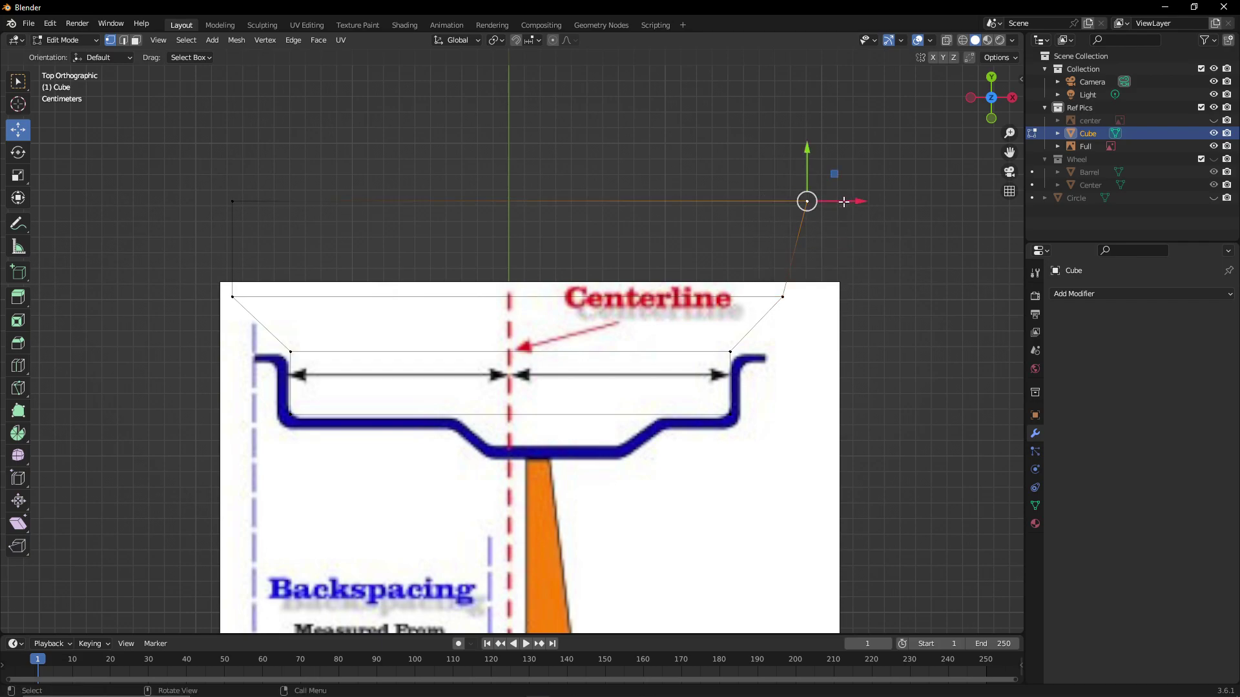
{"action": "left_click_drag", "start_coordinate": [844, 202], "coordinate": [817, 202]}
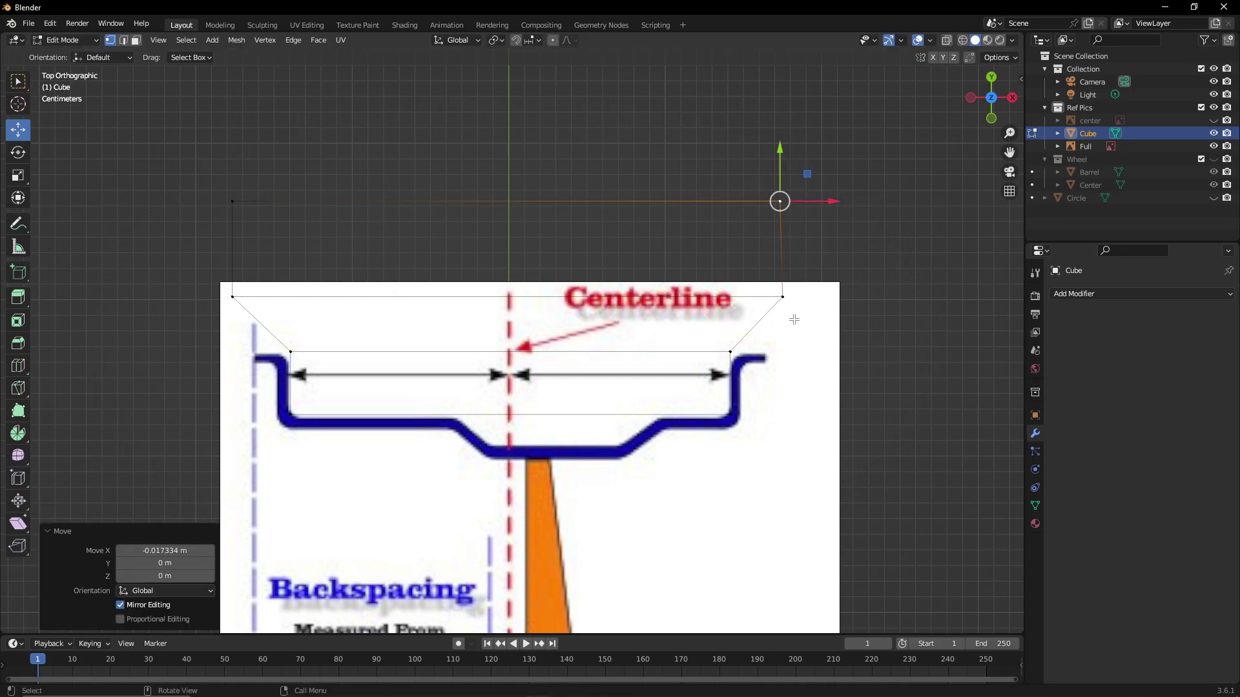
{"action": "left_click", "coordinate": [783, 296]}
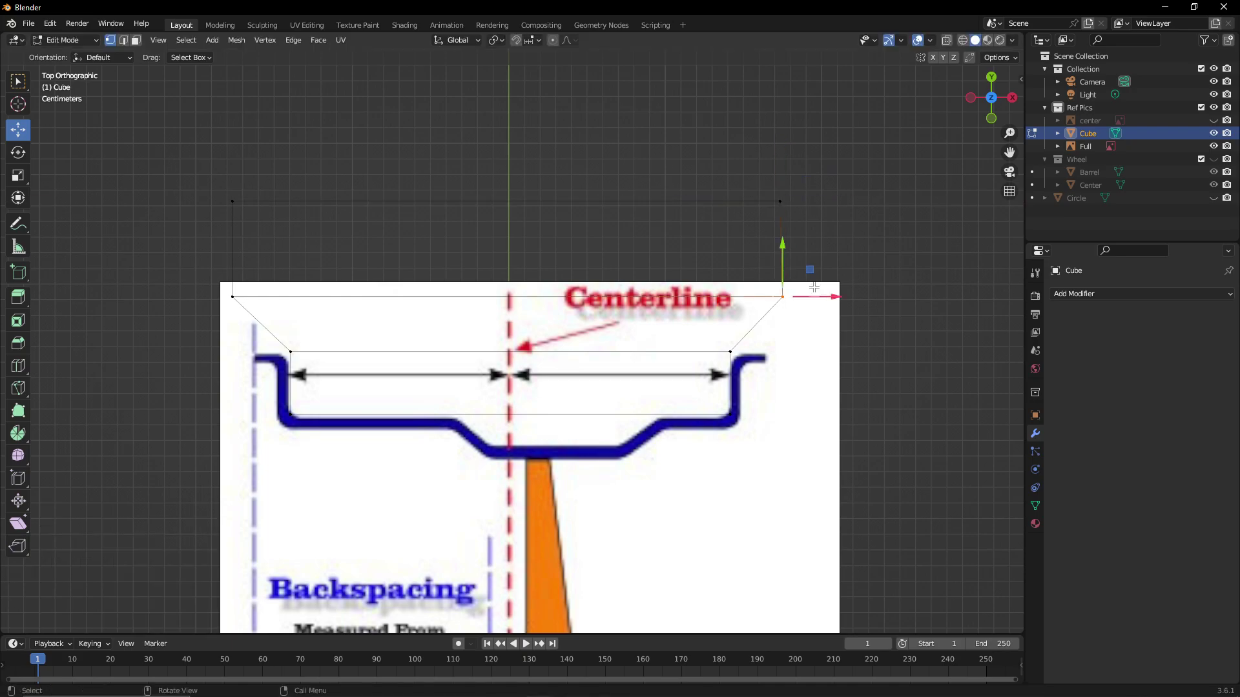
{"action": "left_click", "coordinate": [780, 202]}
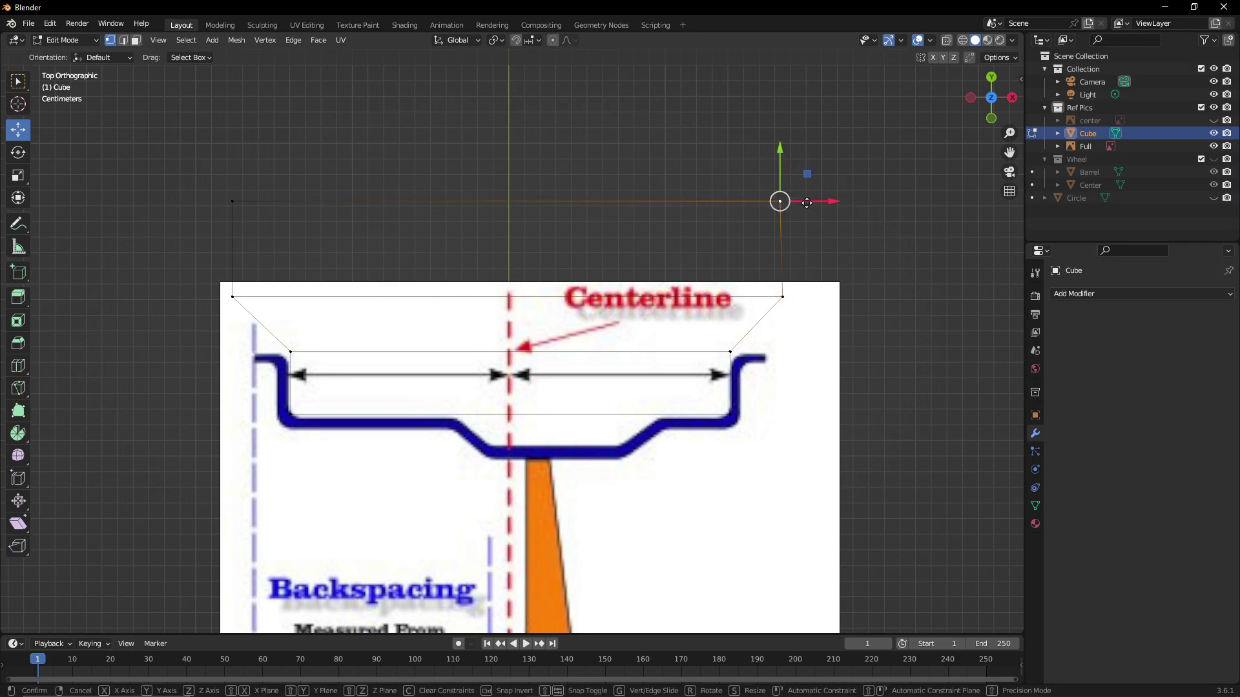
{"action": "left_click_drag", "start_coordinate": [803, 202], "coordinate": [807, 203]}
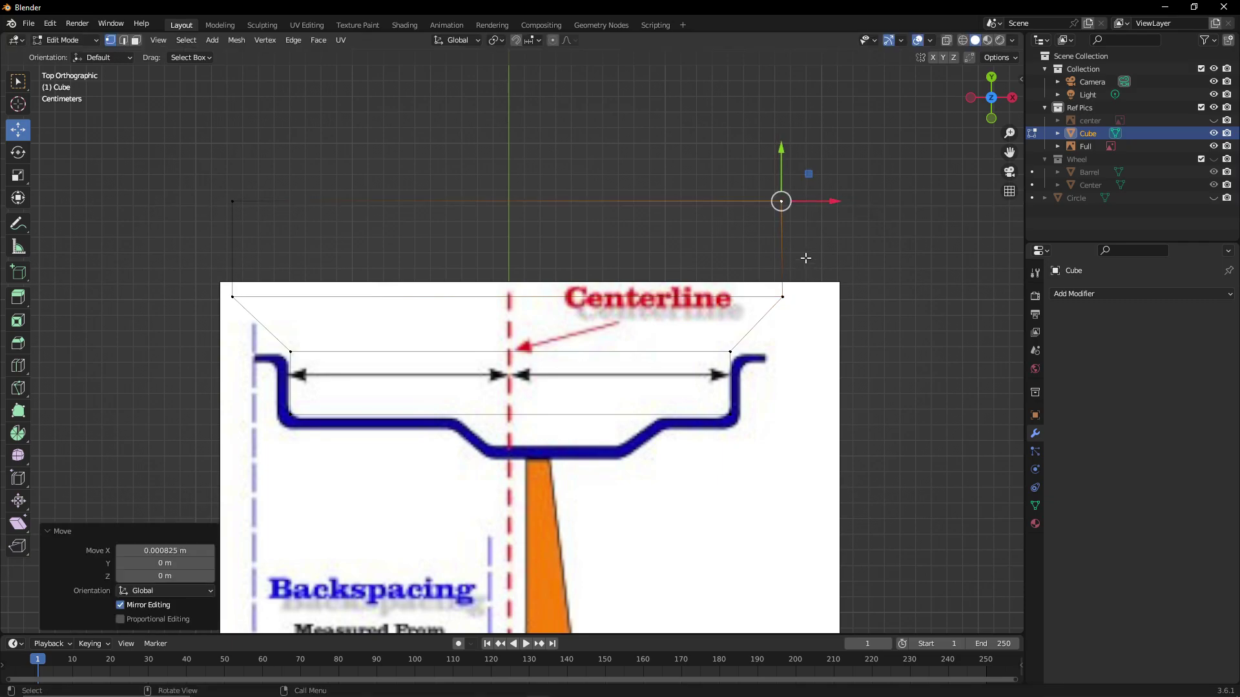
{"action": "left_click", "coordinate": [783, 297]}
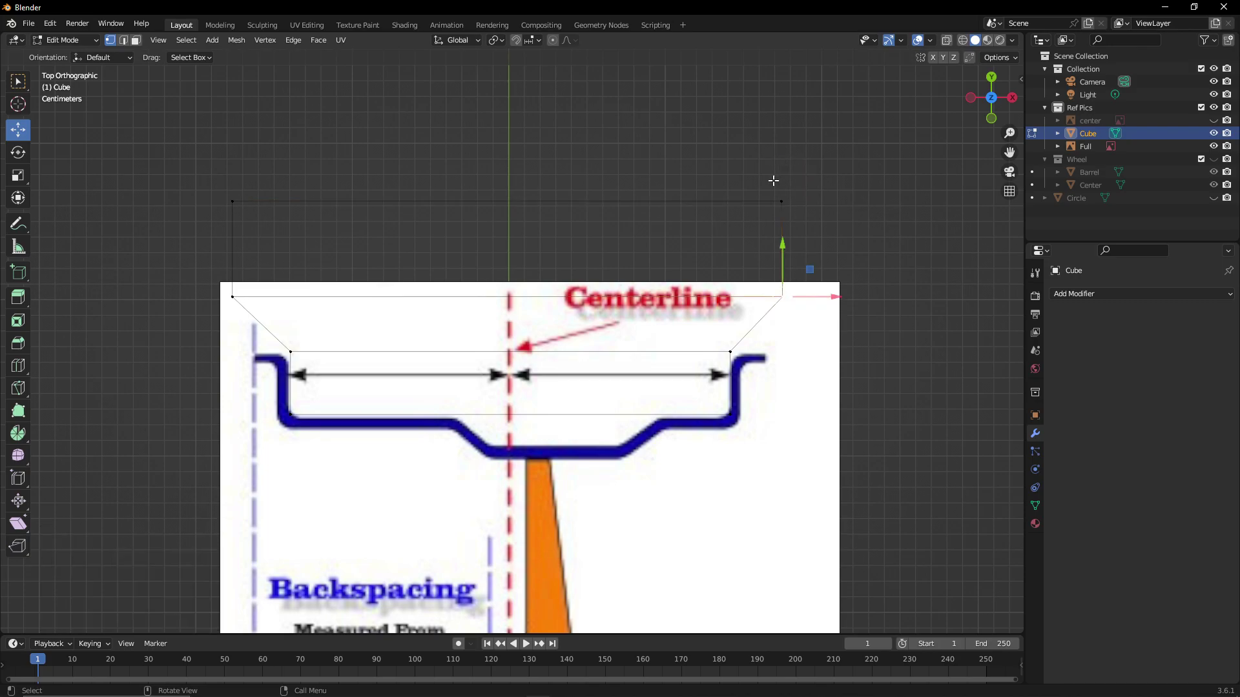
{"action": "key", "text": "k"}
{"action": "left_click", "coordinate": [628, 282]}
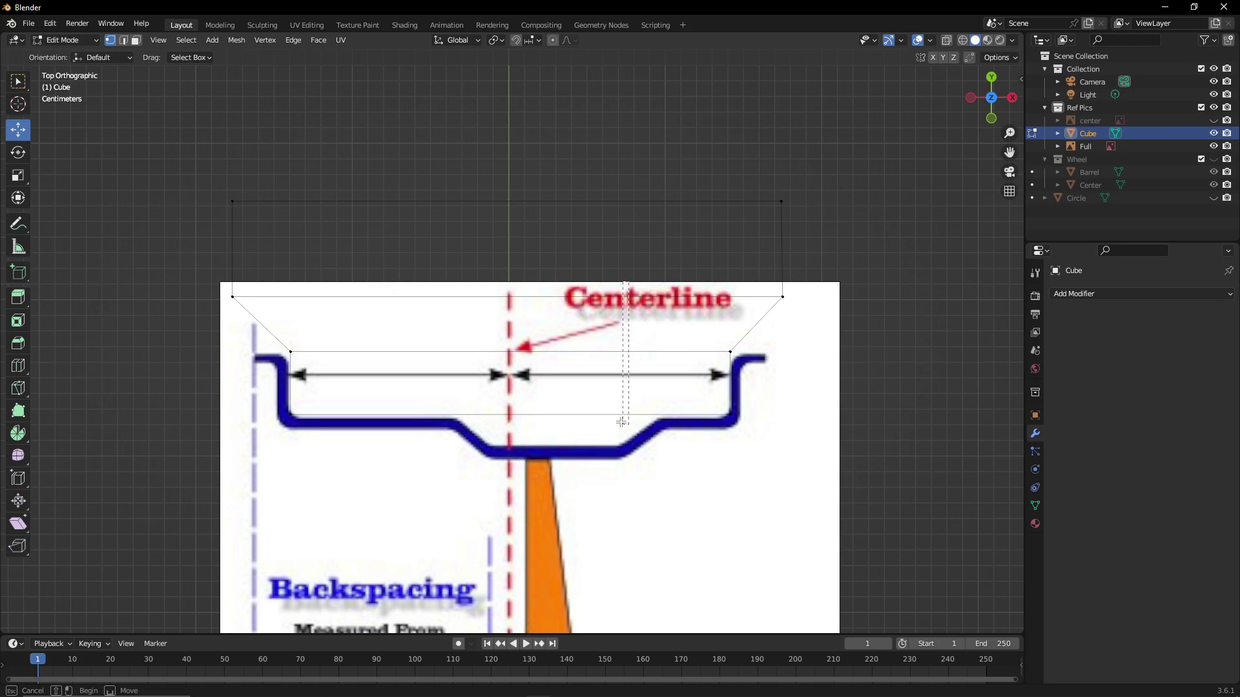
{"action": "key", "text": "Escape"}
{"action": "left_click", "coordinate": [123, 40]}
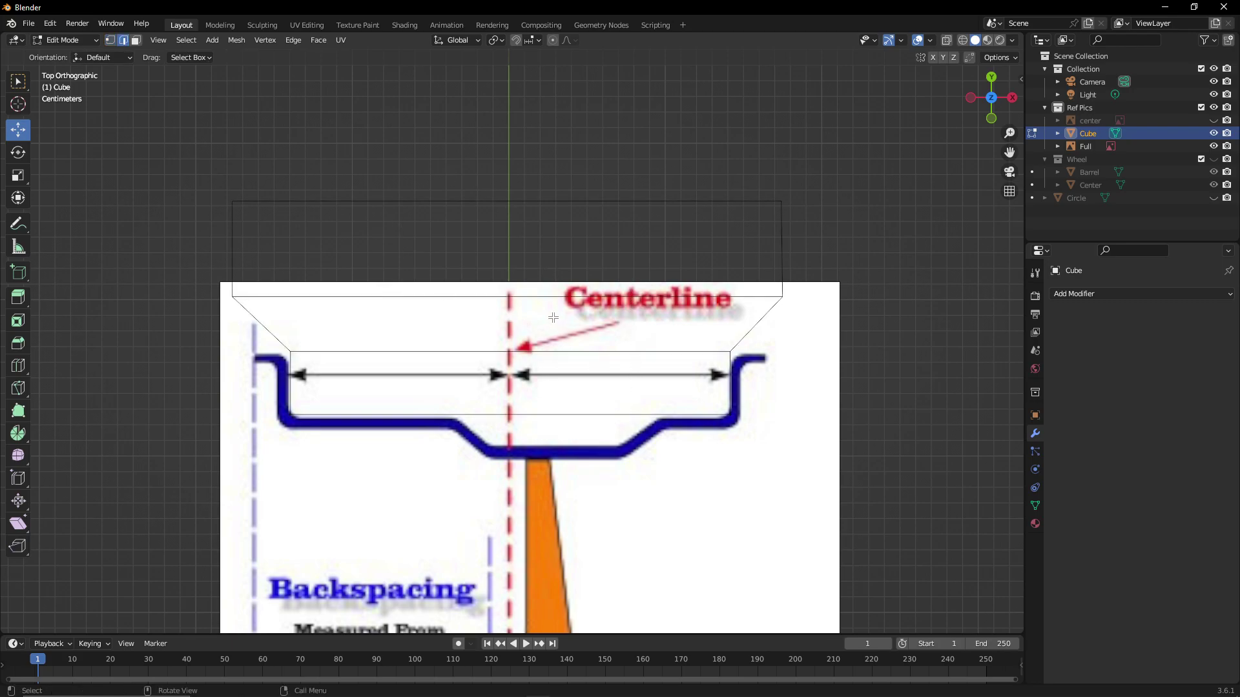
{"action": "left_click", "coordinate": [556, 427], "text": "alt"}
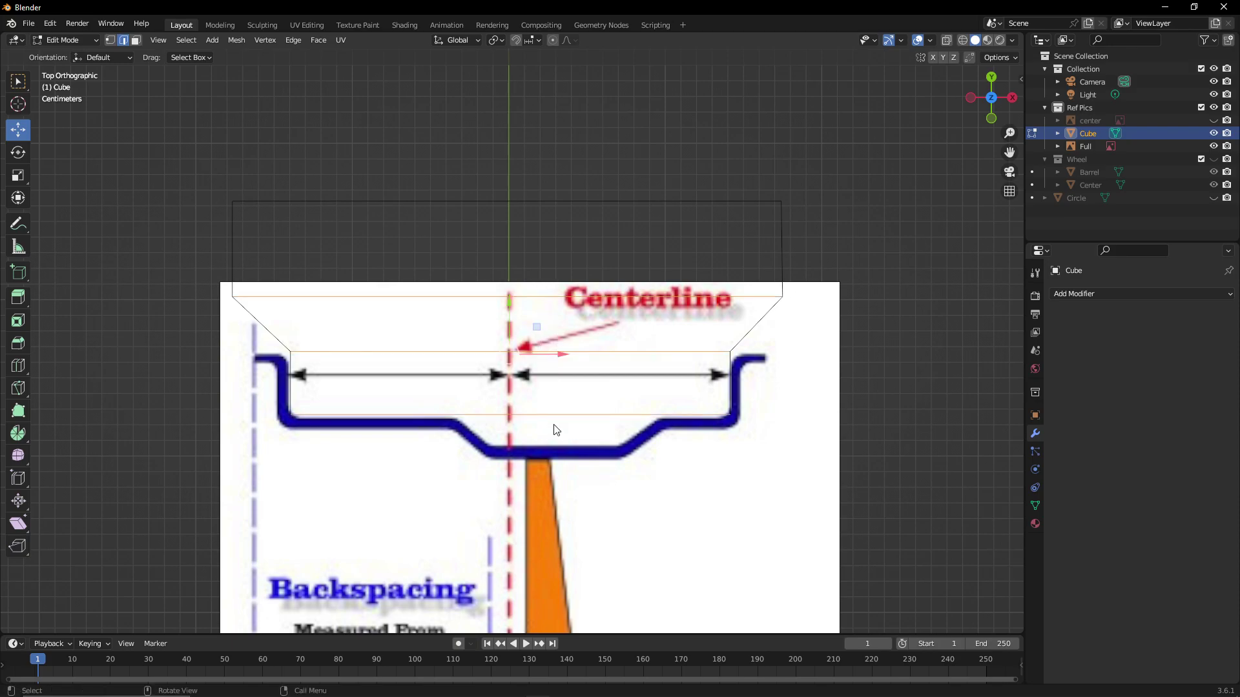
{"action": "key", "text": "alt+a"}
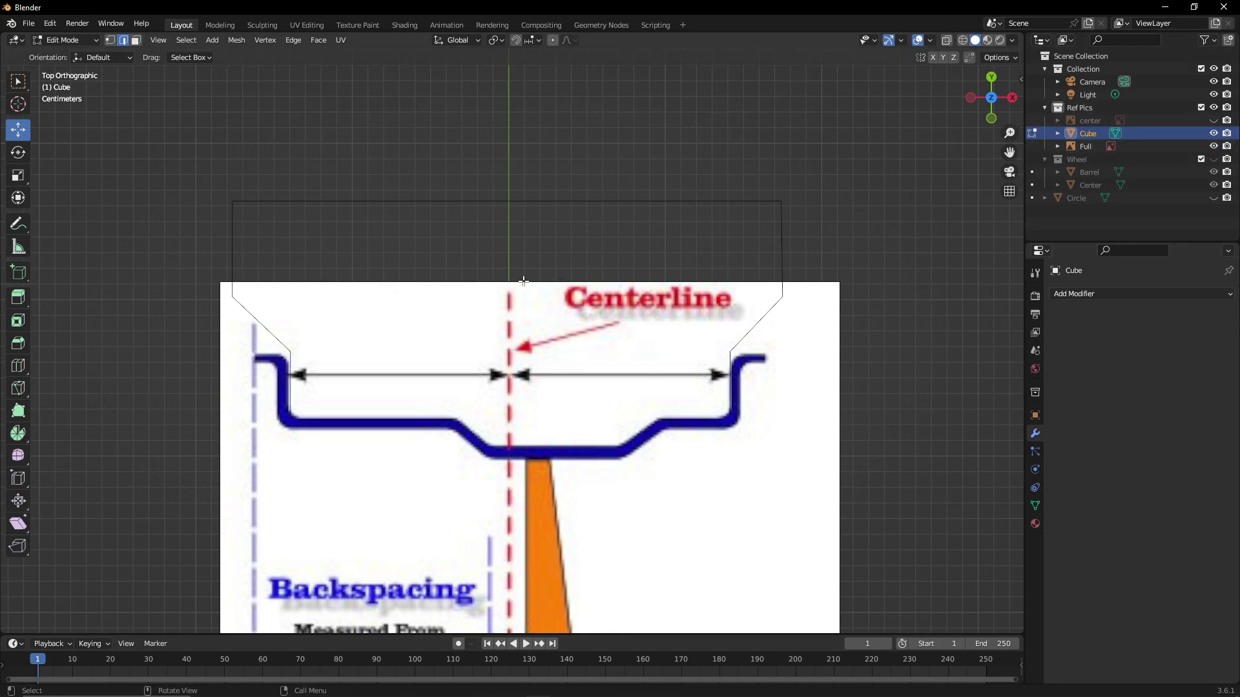
{"action": "left_click_drag", "start_coordinate": [281, 395], "coordinate": [184, 263]}
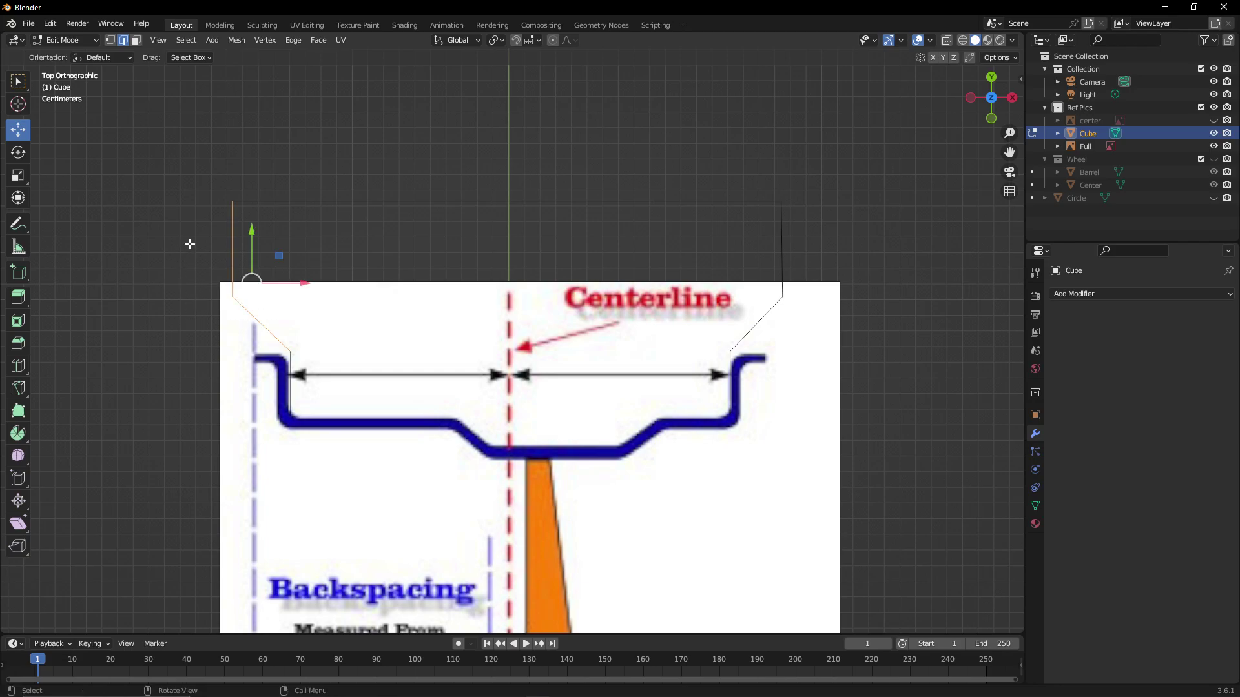
{"action": "left_click", "coordinate": [189, 244]}
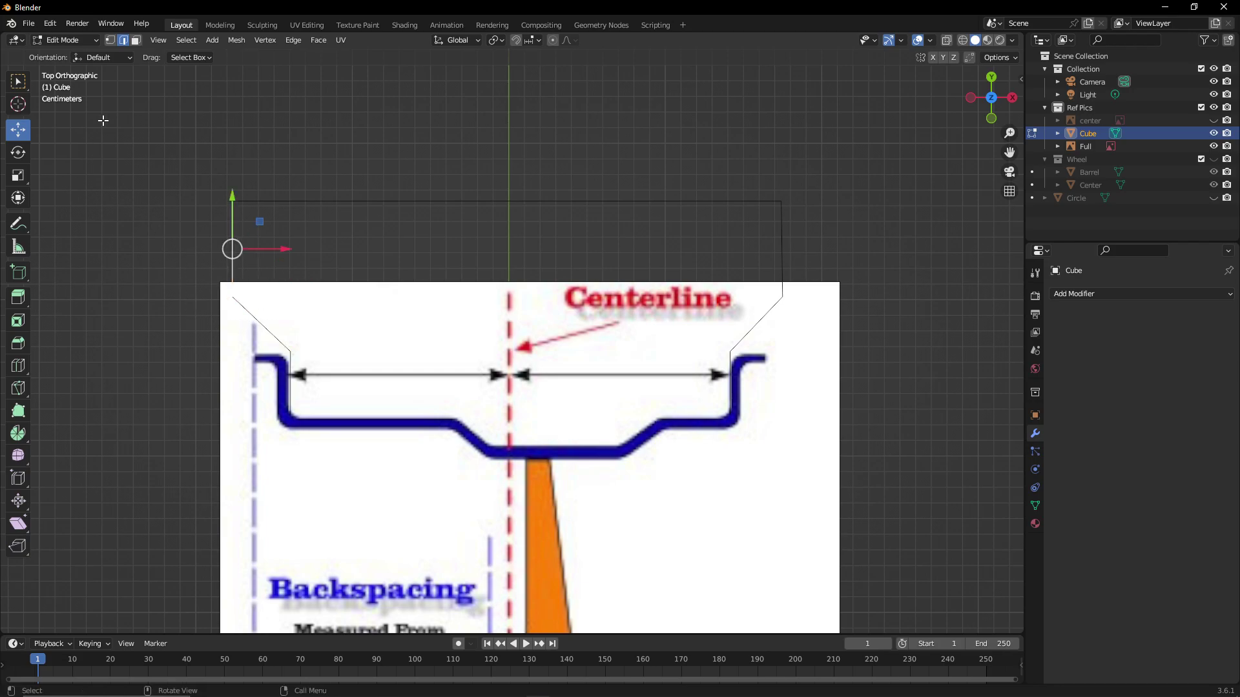
{"action": "left_click", "coordinate": [937, 371]}
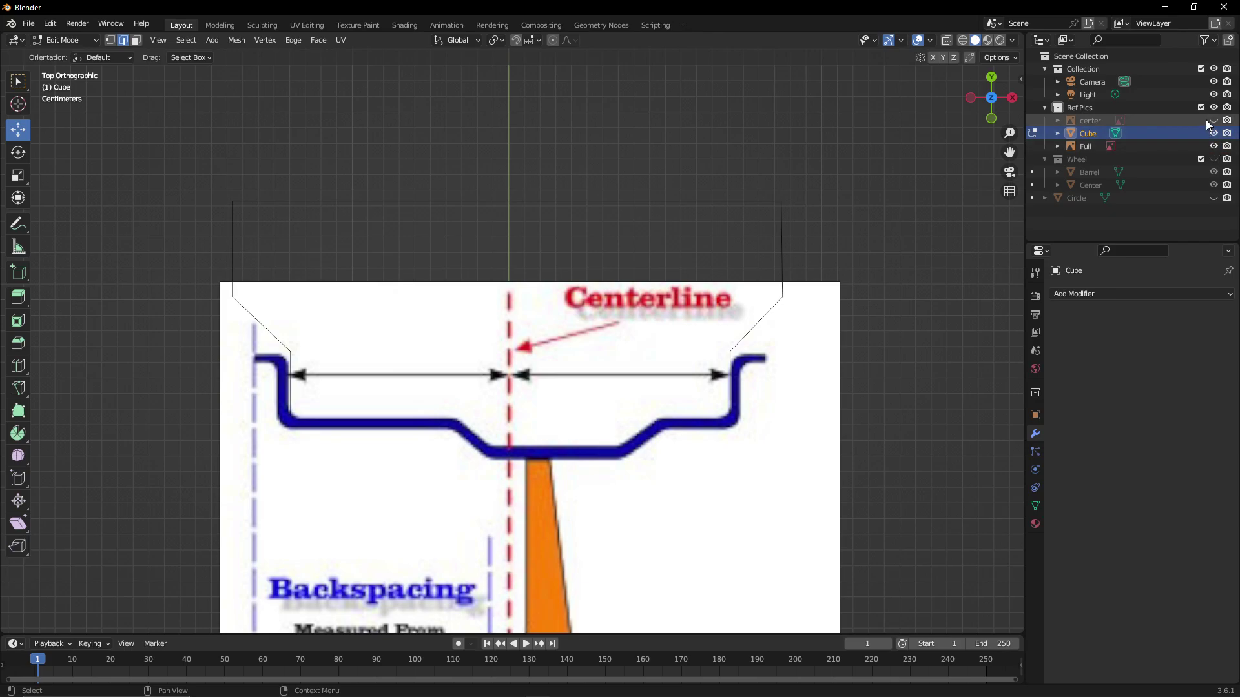
Move Cube out of Ref Pics into the Scene Collection, hide the reference images, and pick Object Mode
{"action": "left_click_drag", "start_coordinate": [1072, 130], "coordinate": [1074, 228]}
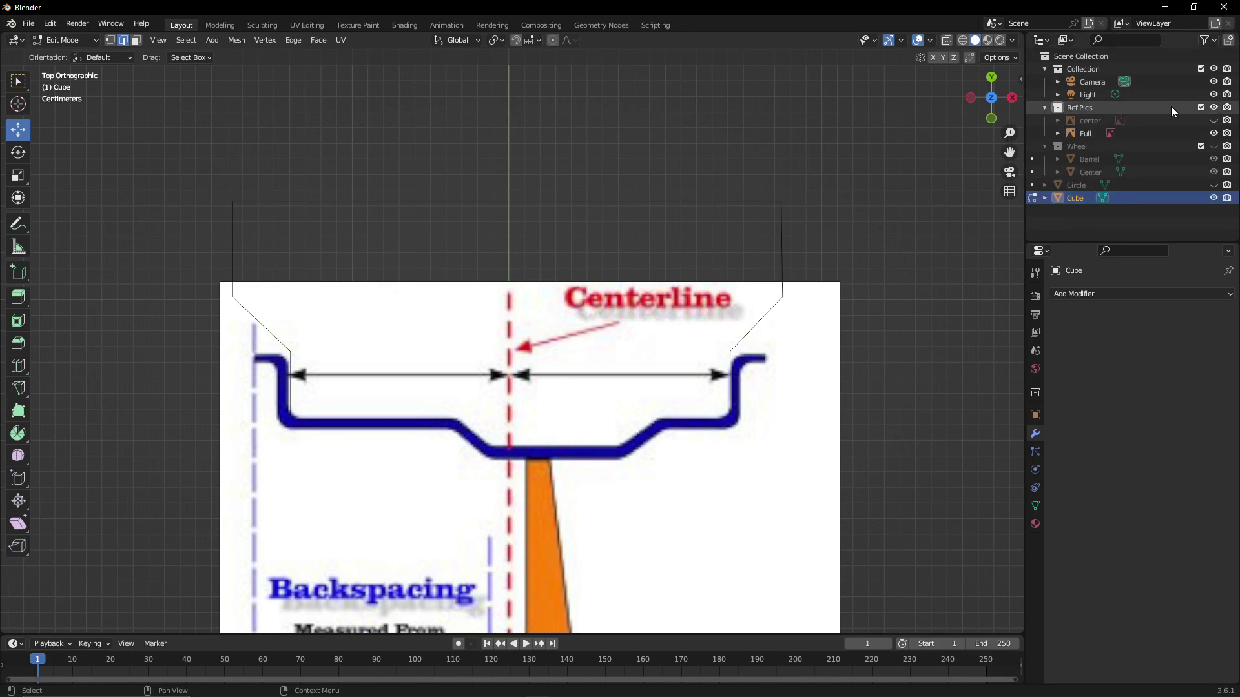
{"action": "left_click", "coordinate": [1214, 107]}
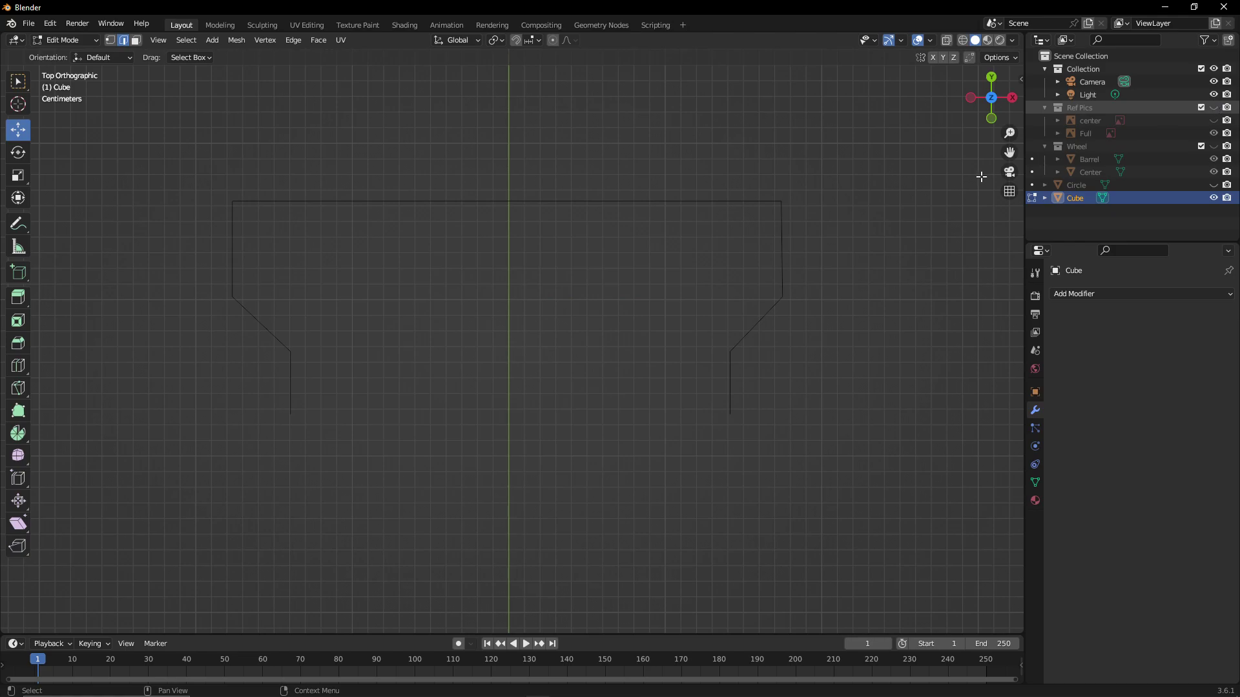
{"action": "left_click", "coordinate": [70, 41]}
Add a Screw modifier that spins the profile around the X axis
{"action": "left_click", "coordinate": [71, 56]}
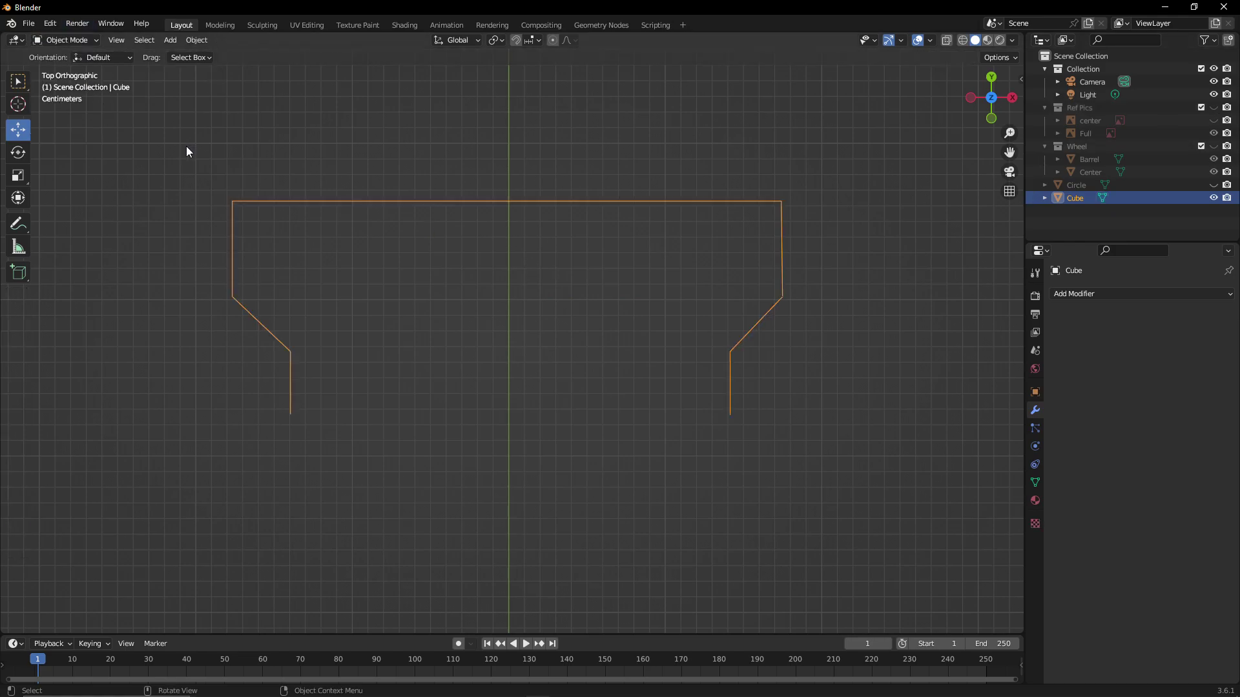
{"action": "left_click", "coordinate": [1075, 294]}
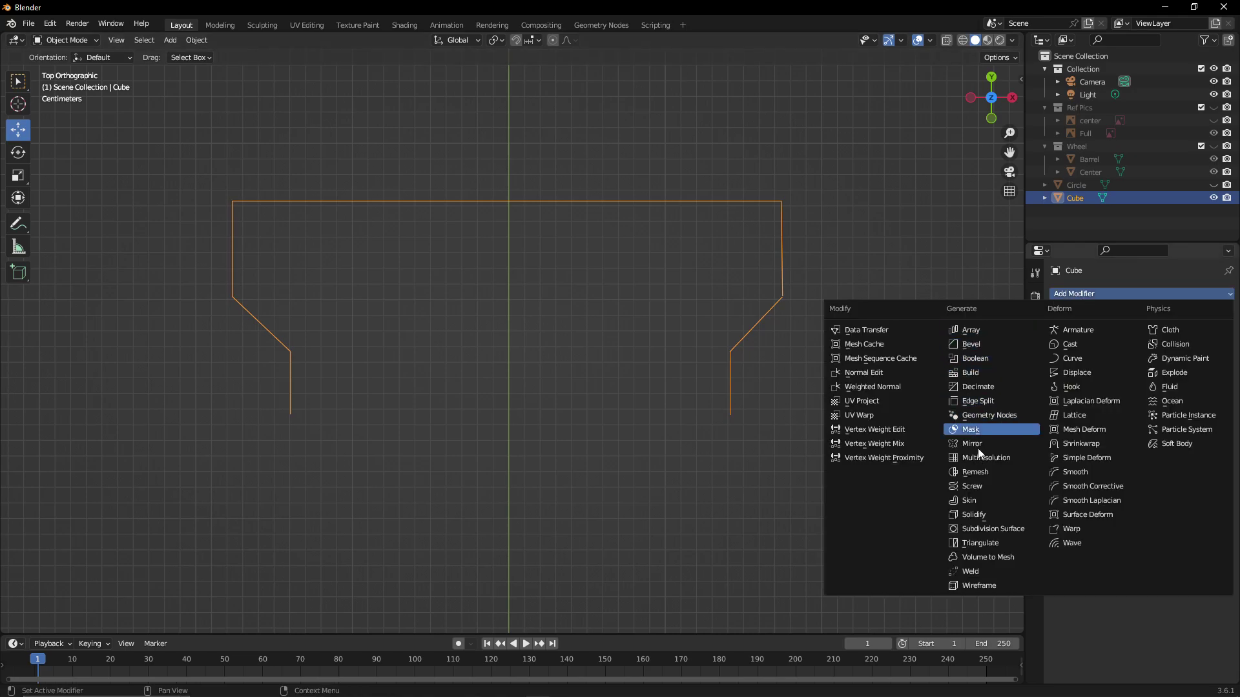
{"action": "left_click", "coordinate": [971, 486]}
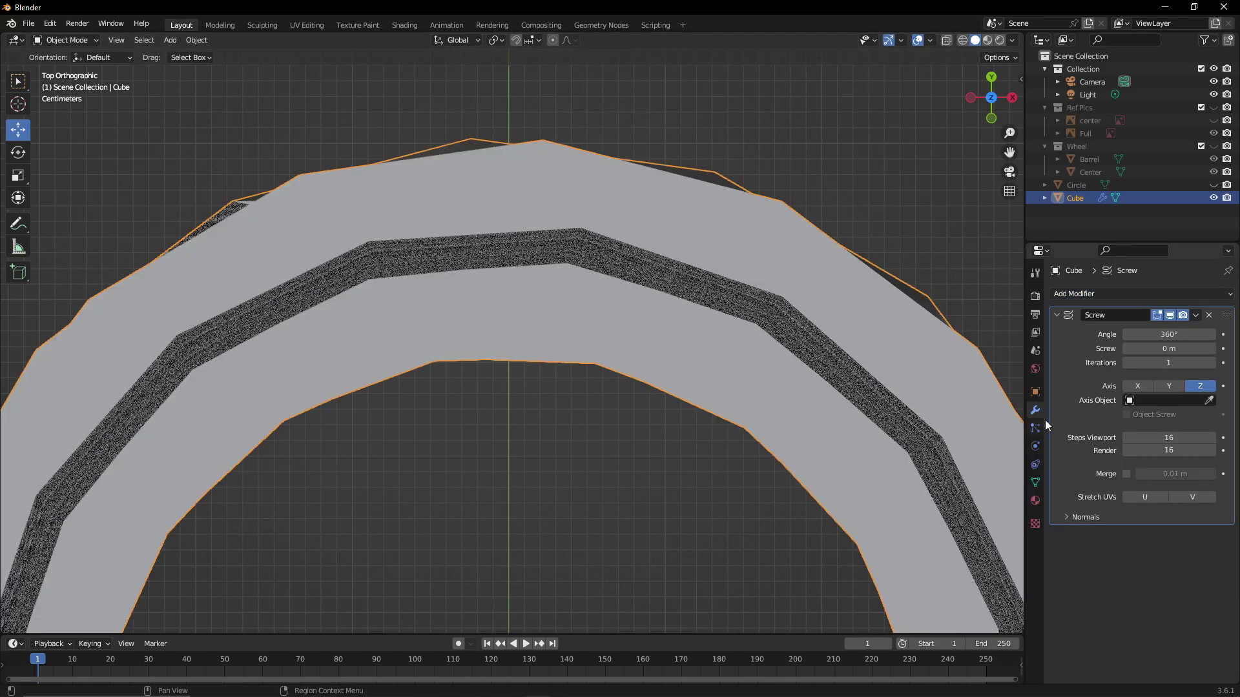
{"action": "left_click", "coordinate": [1143, 386]}
{"action": "scroll", "coordinate": [824, 390], "scroll_direction": "down", "scroll_amount": 3}
{"action": "middle_click_drag", "start_coordinate": [824, 390], "coordinate": [1115, 412]}
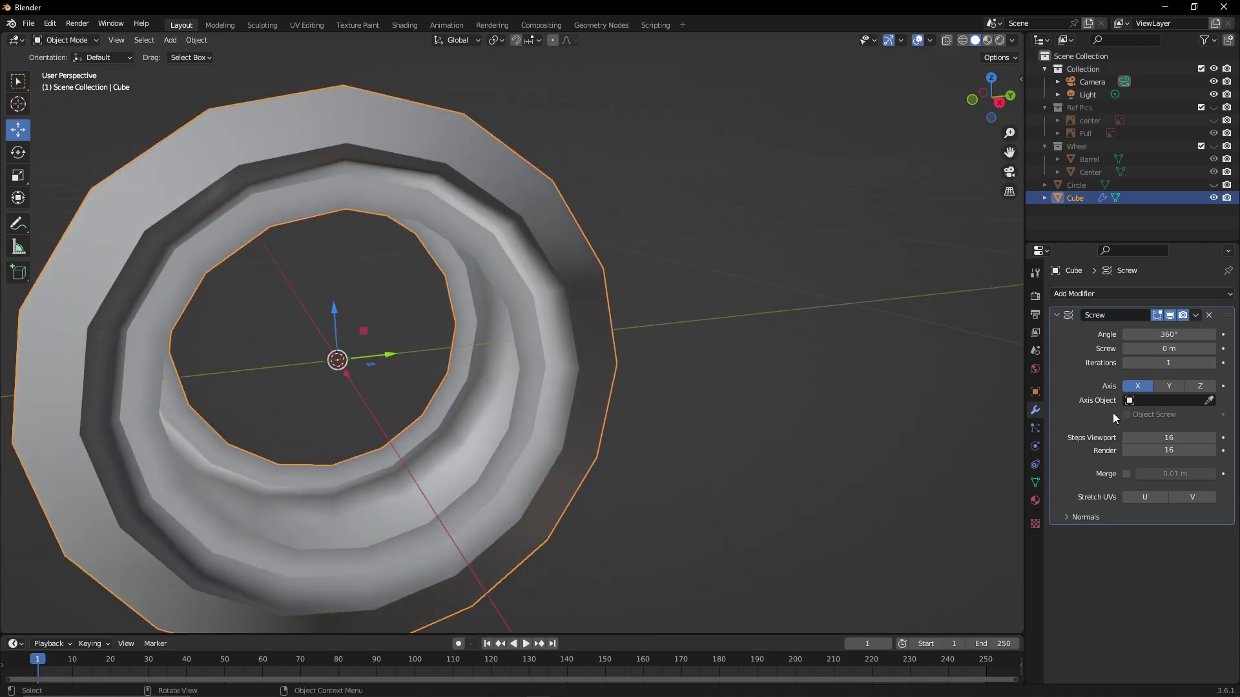
Set viewport and render steps to 32 and apply the Screw modifier
{"action": "left_click", "coordinate": [1166, 438]}
{"action": "type", "text": "32"}
{"action": "key", "text": "Return"}
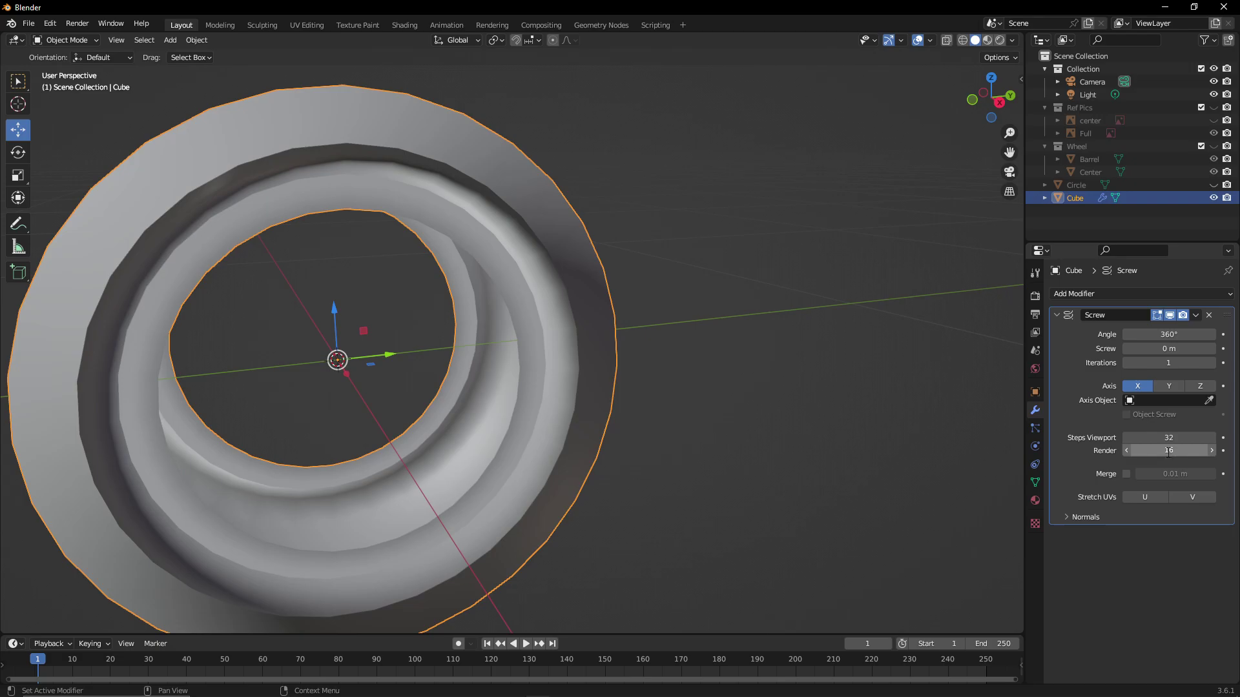
{"action": "left_click", "coordinate": [1168, 451]}
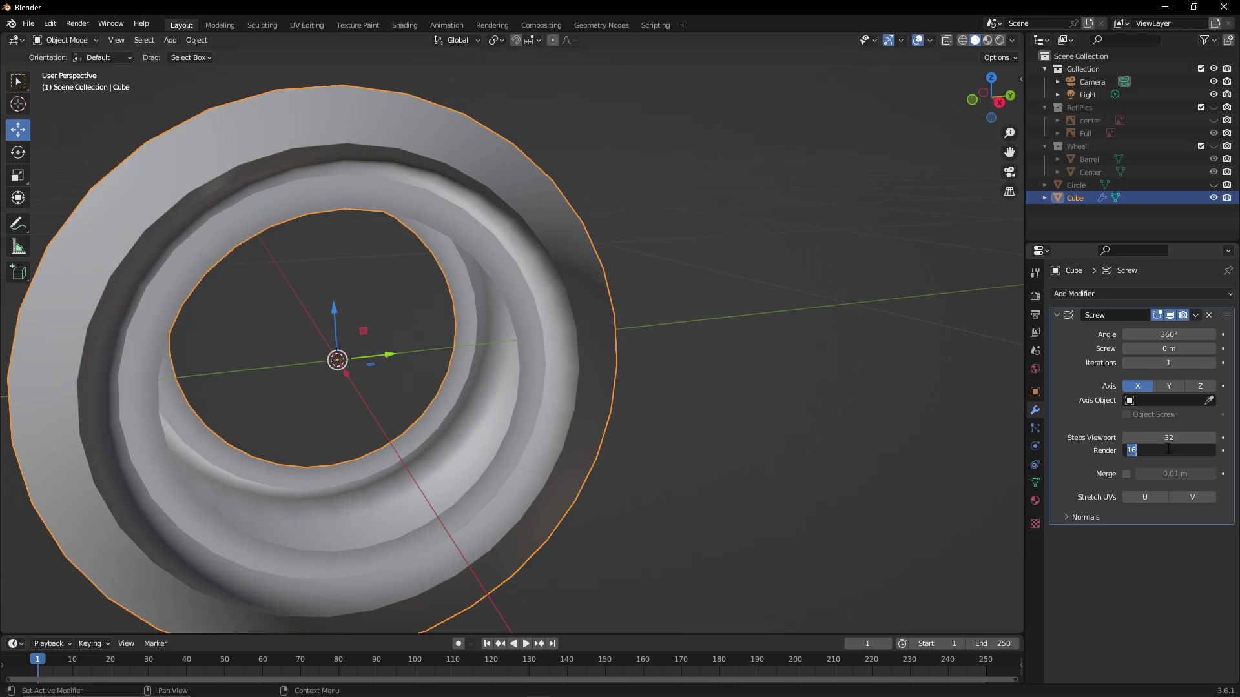
{"action": "type", "text": "32"}
{"action": "key", "text": "Return"}
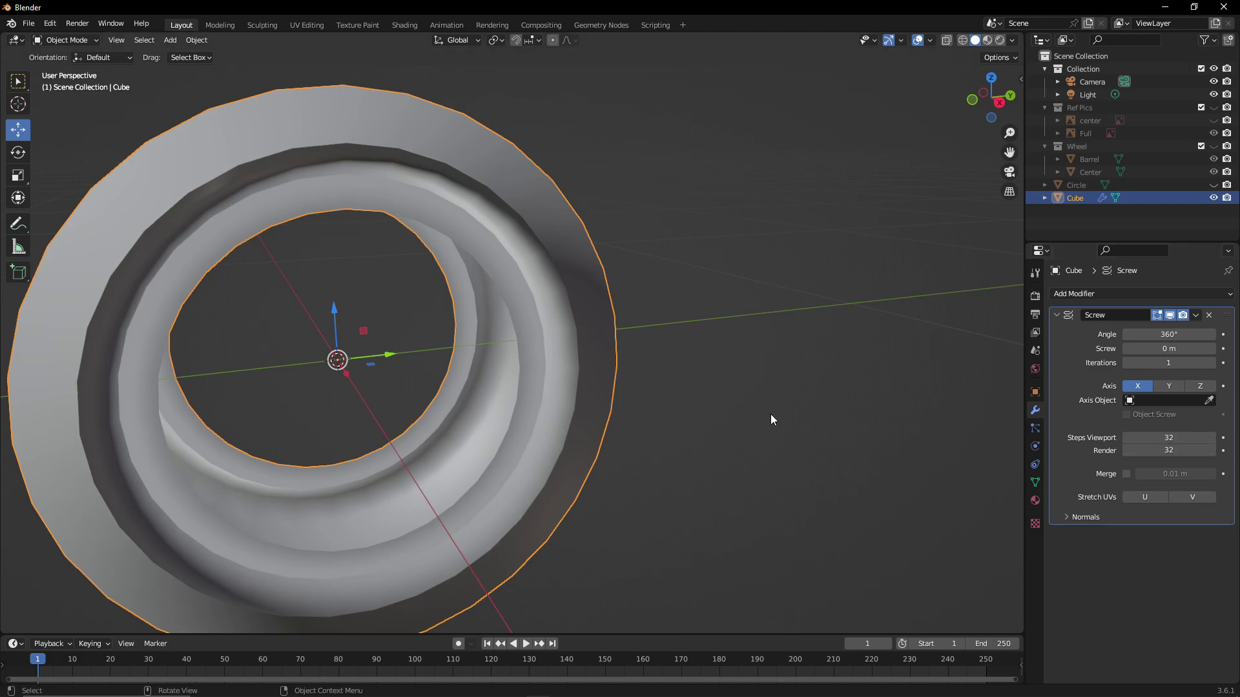
{"action": "middle_click_drag", "start_coordinate": [769, 413], "coordinate": [977, 418]}
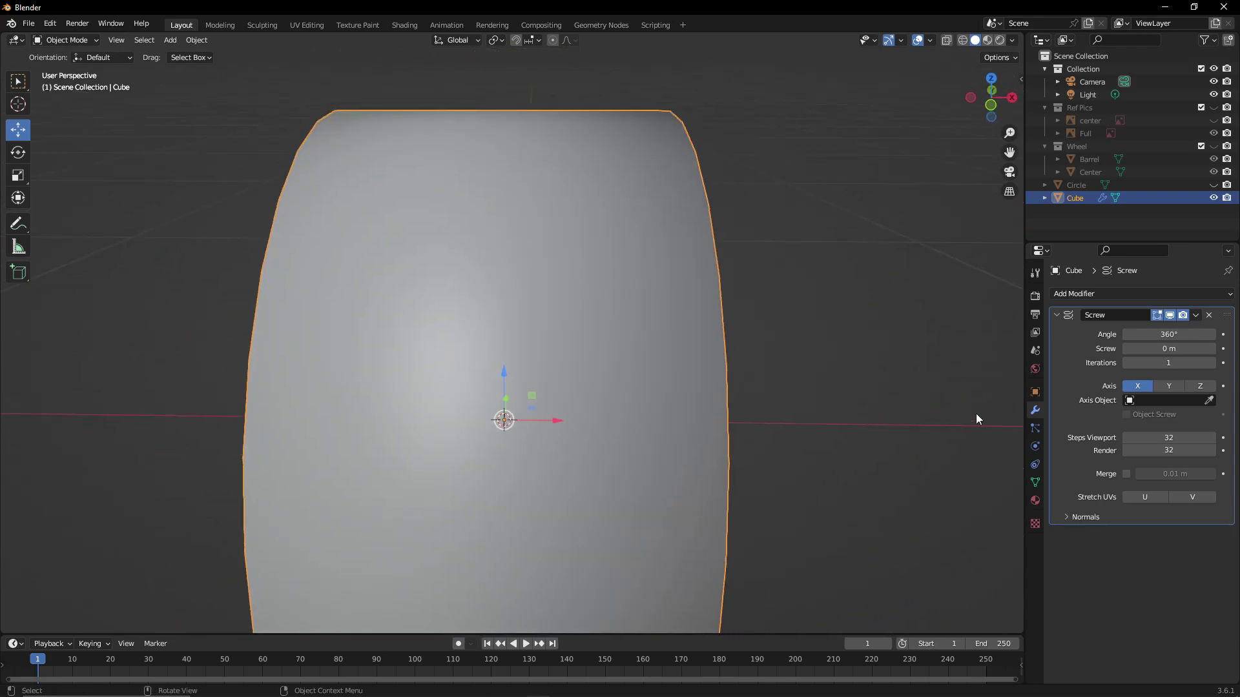
{"action": "left_click", "coordinate": [1196, 315]}
{"action": "left_click", "coordinate": [1153, 328]}
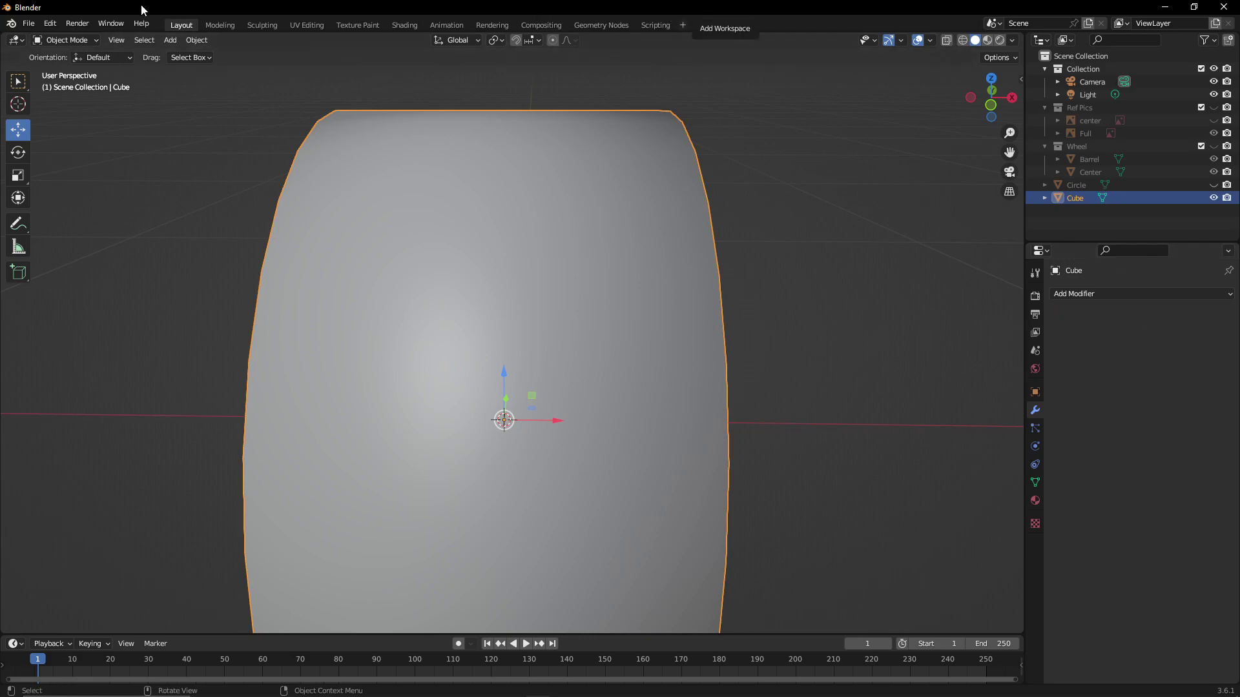
Enter Edit Mode on the tire and orbit to a side view of it
{"action": "left_click", "coordinate": [69, 41]}
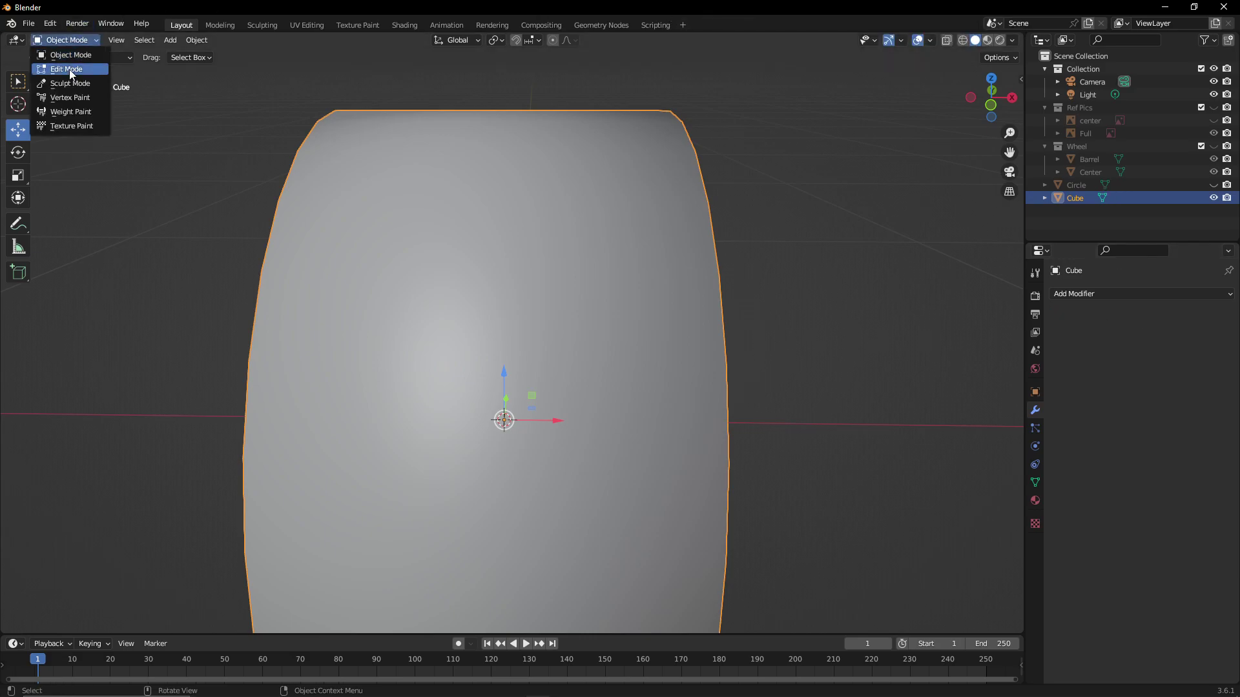
{"action": "left_click", "coordinate": [66, 69]}
{"action": "scroll", "coordinate": [189, 119], "scroll_direction": "down", "scroll_amount": 4}
{"action": "middle_click_drag", "start_coordinate": [188, 119], "coordinate": [511, 184]}
{"action": "scroll", "coordinate": [577, 181], "scroll_direction": "up", "scroll_amount": 3}
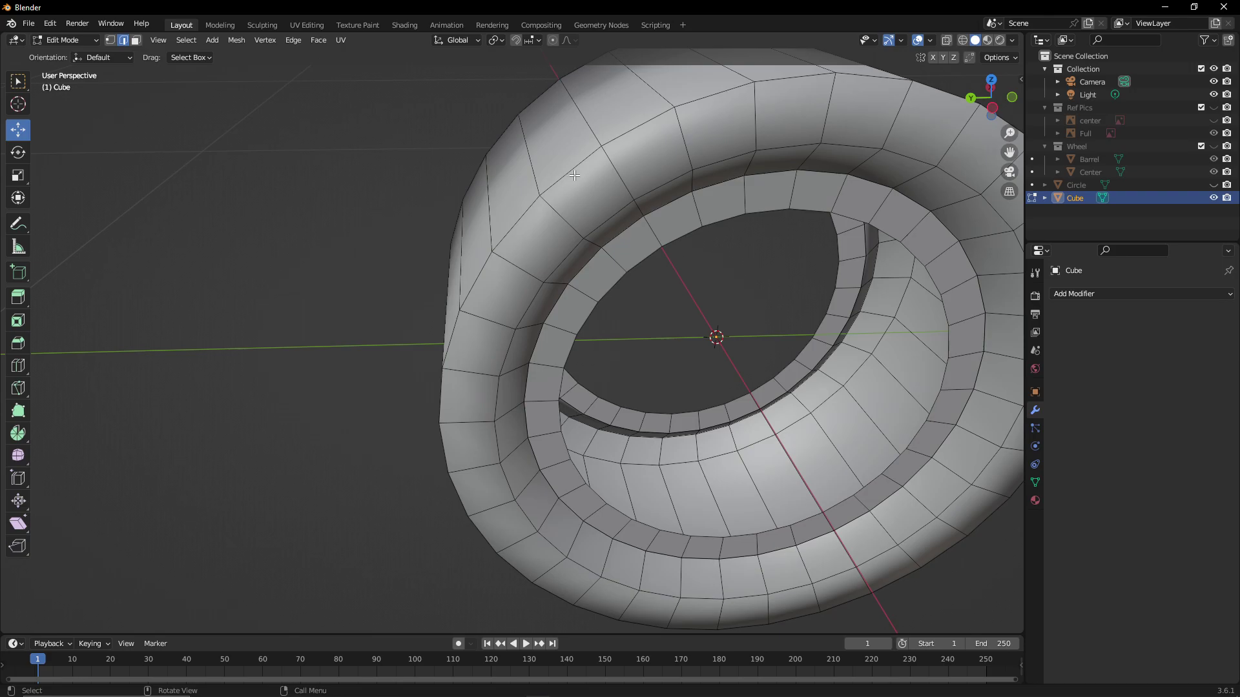
{"action": "scroll", "coordinate": [571, 171], "scroll_direction": "down", "scroll_amount": 2}
{"action": "middle_click_drag", "start_coordinate": [572, 171], "coordinate": [585, 113]}
{"action": "scroll", "coordinate": [733, 172], "scroll_direction": "down", "scroll_amount": 4}
{"action": "scroll", "coordinate": [732, 155], "scroll_direction": "up", "scroll_amount": 4}
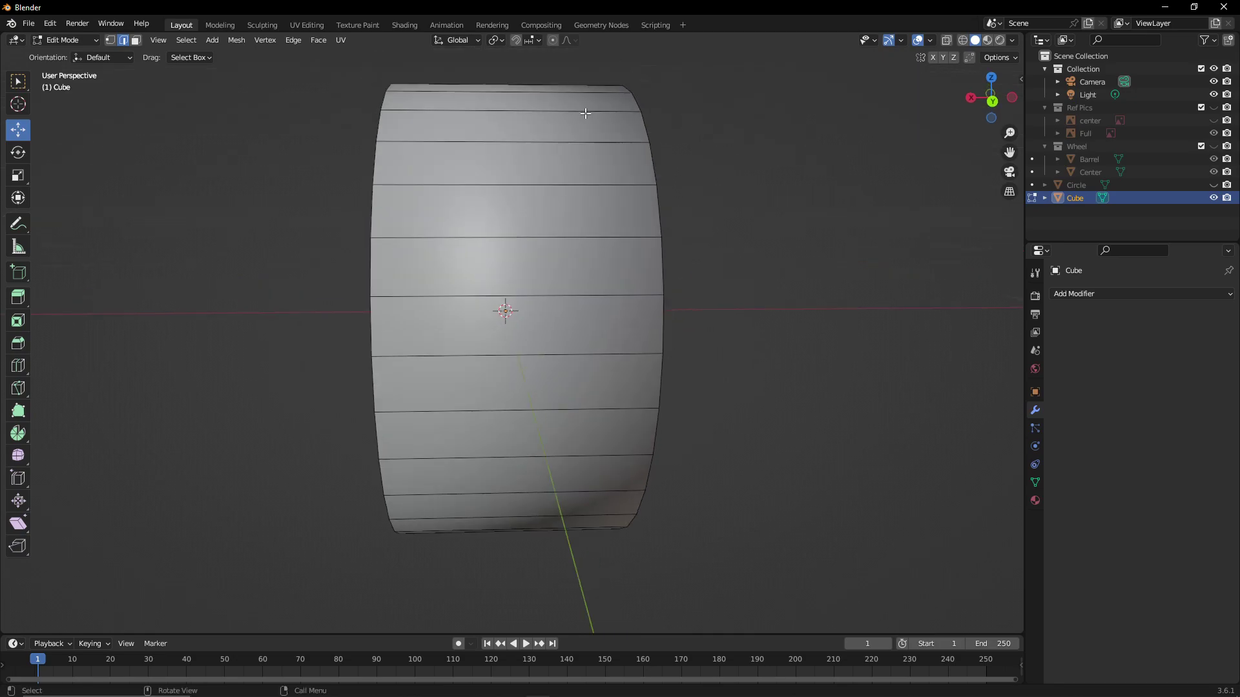
{"action": "left_click", "coordinate": [14, 366]}
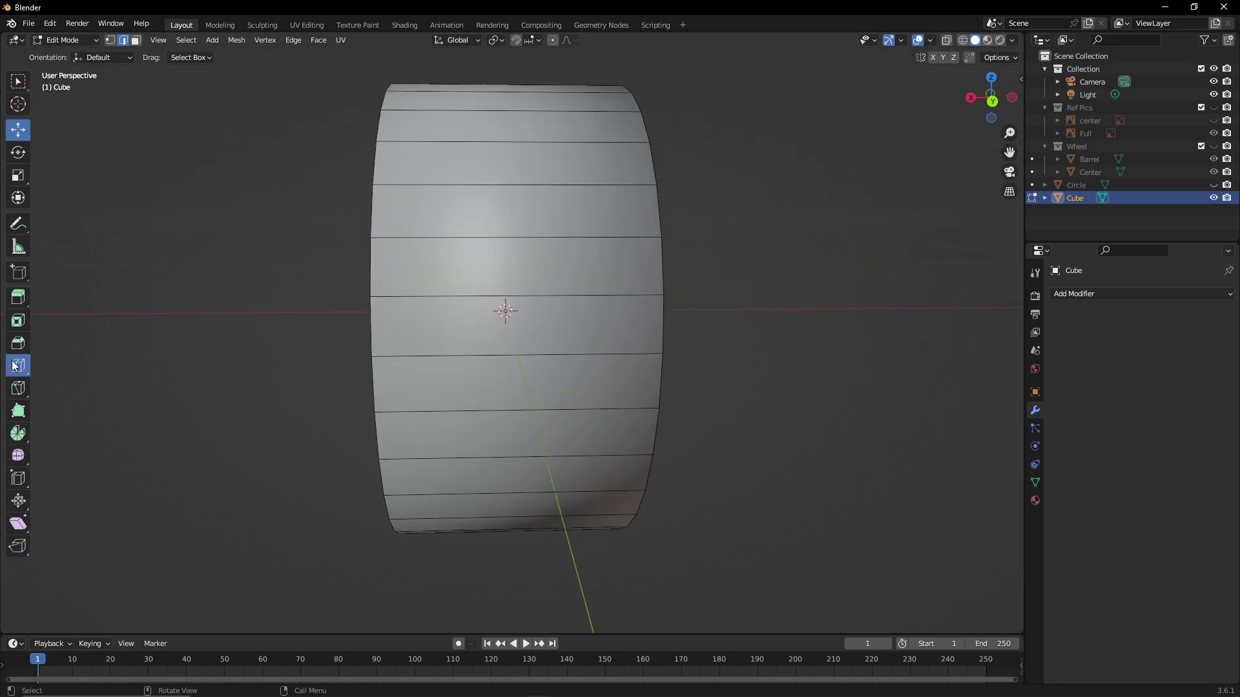
Add several edge loops across the tire's tread with Loop Cut
{"action": "left_click", "coordinate": [489, 363]}
{"action": "left_click", "coordinate": [490, 363]}
{"action": "left_click", "coordinate": [578, 361]}
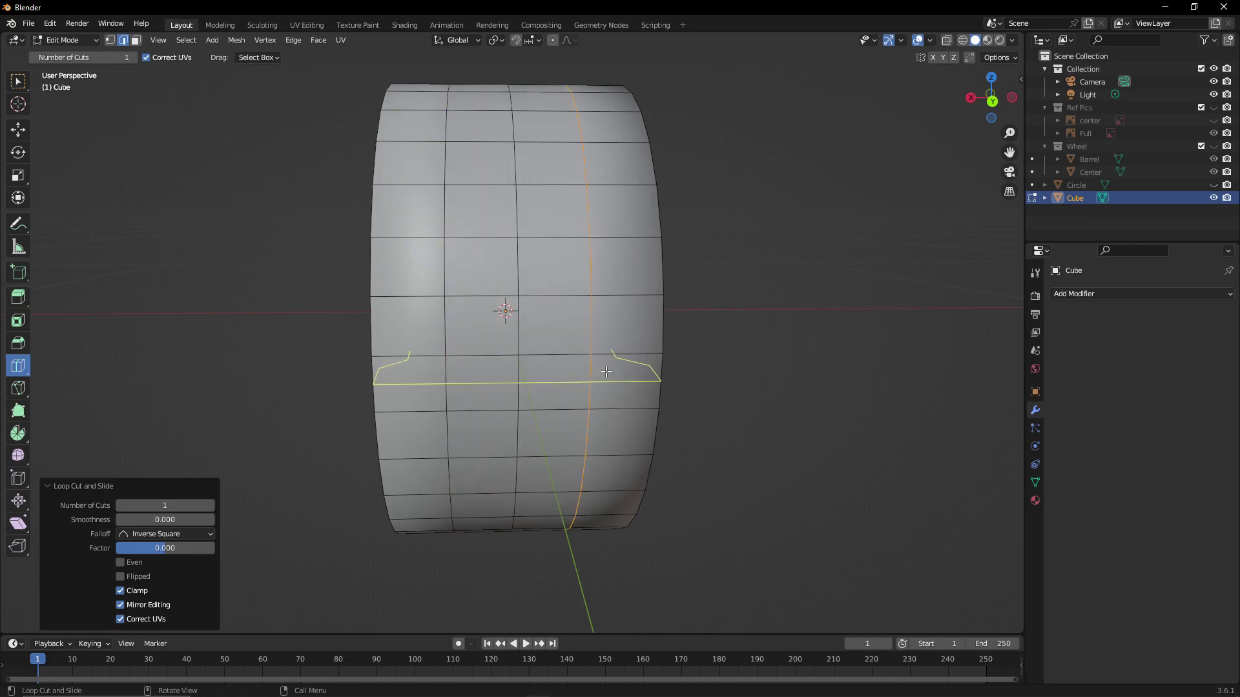
{"action": "left_click", "coordinate": [629, 362]}
{"action": "left_click", "coordinate": [417, 358]}
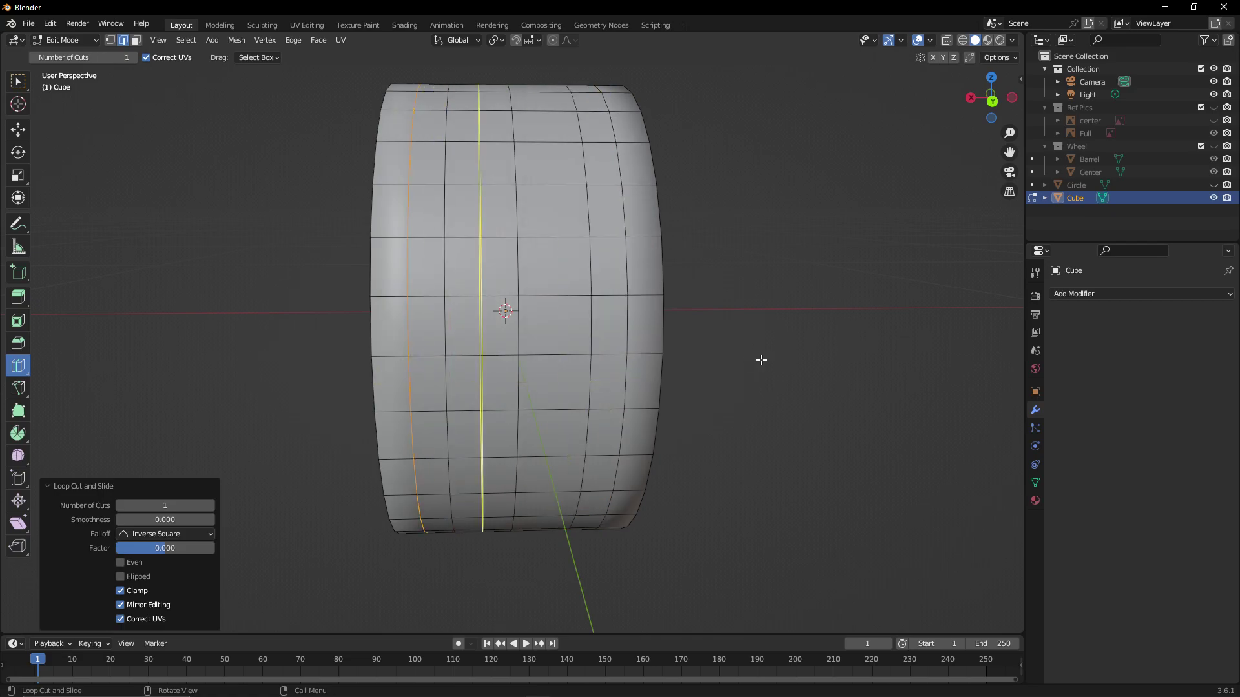
In face select mode, select a two-column band of faces down the tread
{"action": "left_click", "coordinate": [18, 130]}
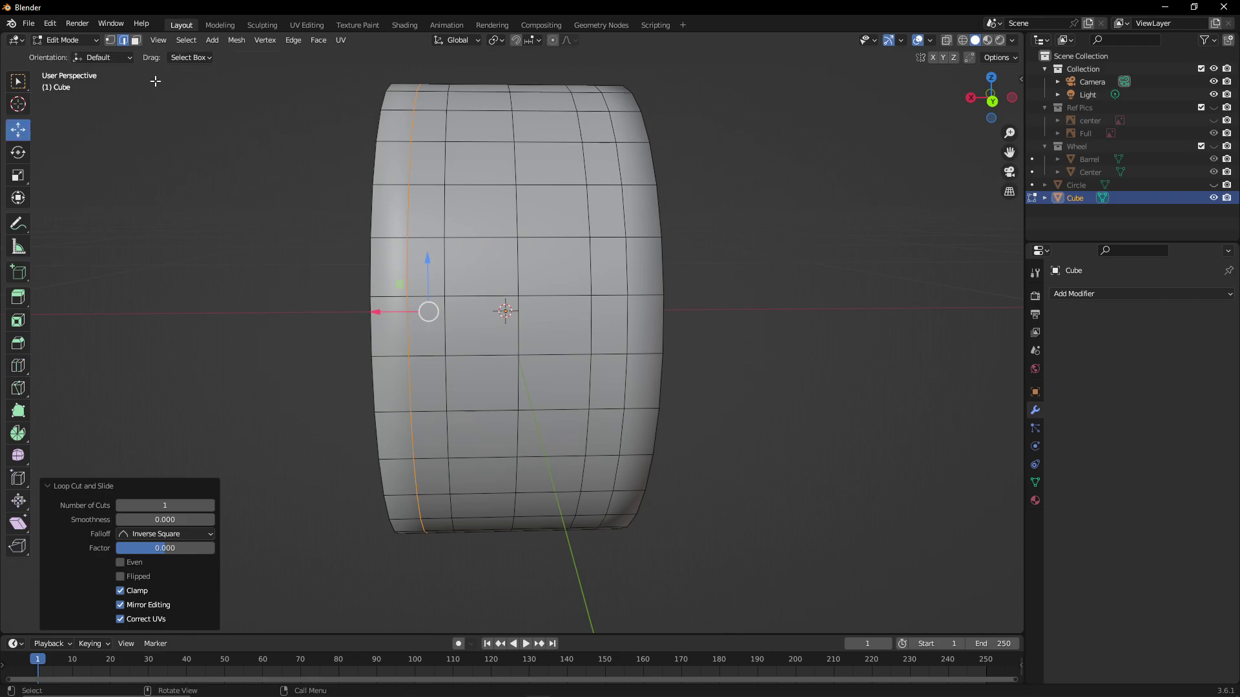
{"action": "left_click", "coordinate": [136, 40]}
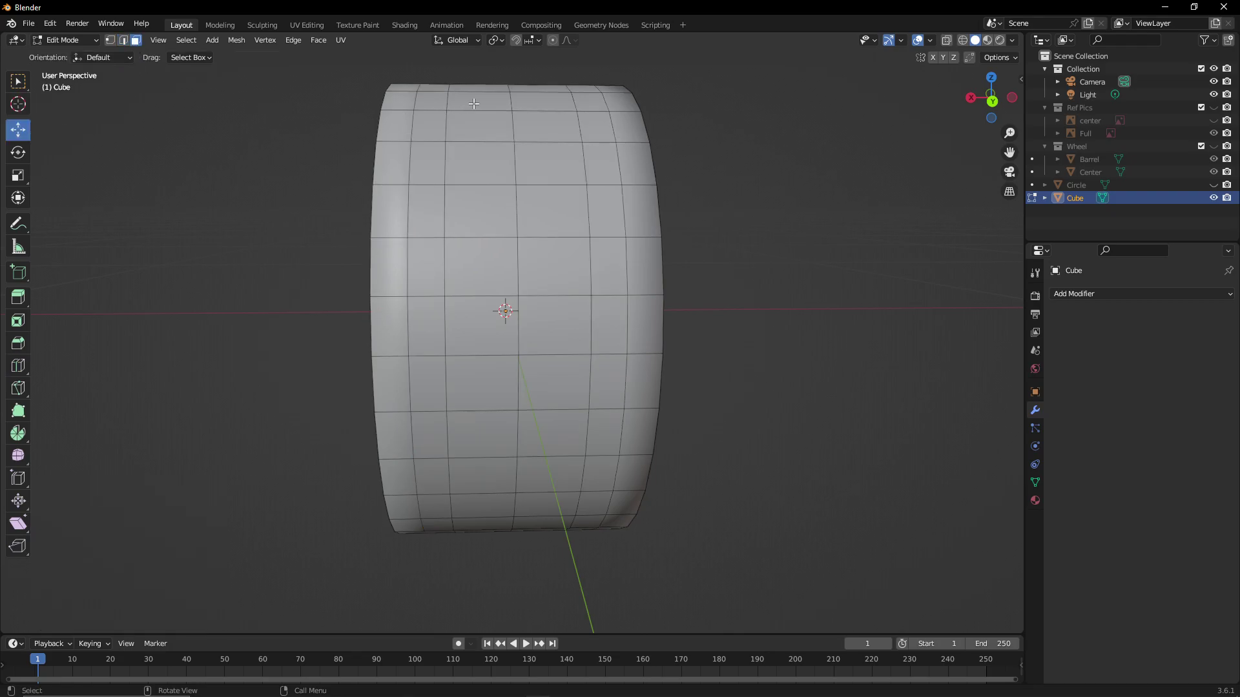
{"action": "left_click_drag", "start_coordinate": [481, 113], "coordinate": [541, 566]}
{"action": "middle_click_drag", "start_coordinate": [543, 559], "coordinate": [518, 352]}
{"action": "scroll", "coordinate": [513, 352], "scroll_direction": "down", "scroll_amount": 8}
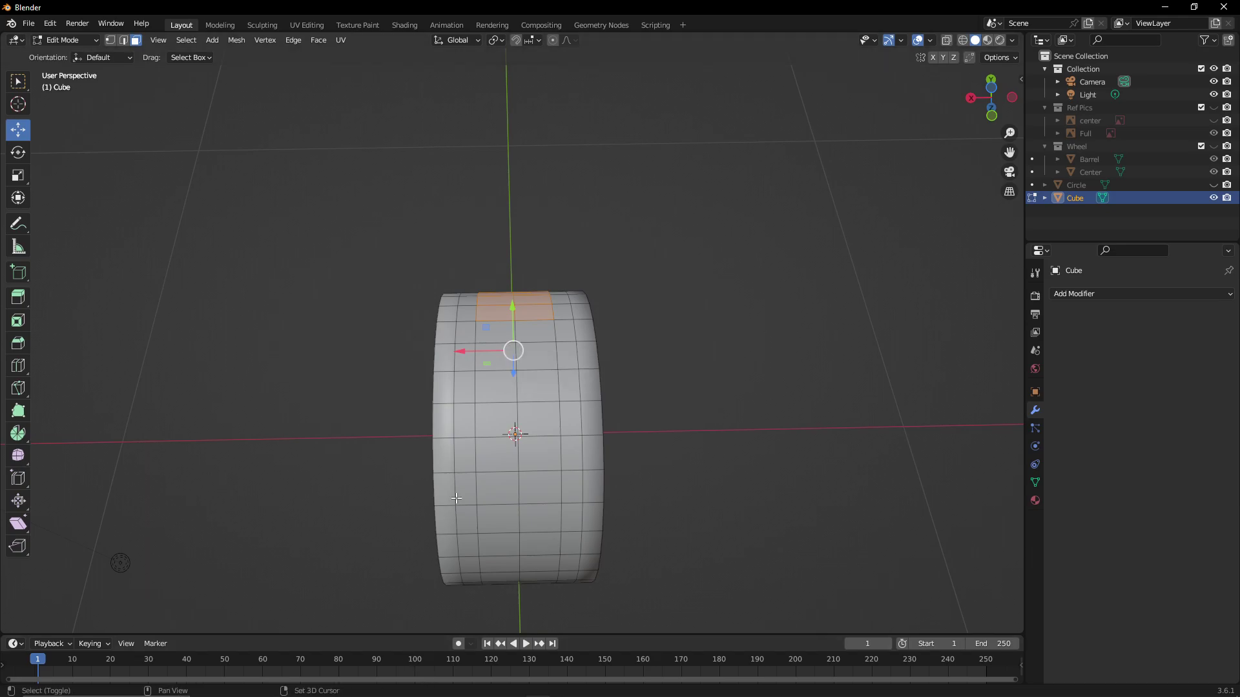
Select a face column, then box-select a wider band of faces across the tread
{"action": "left_click", "coordinate": [533, 585], "text": "ctrl+shift"}
{"action": "middle_click_drag", "start_coordinate": [534, 585], "coordinate": [525, 227]}
{"action": "key", "text": "b"}
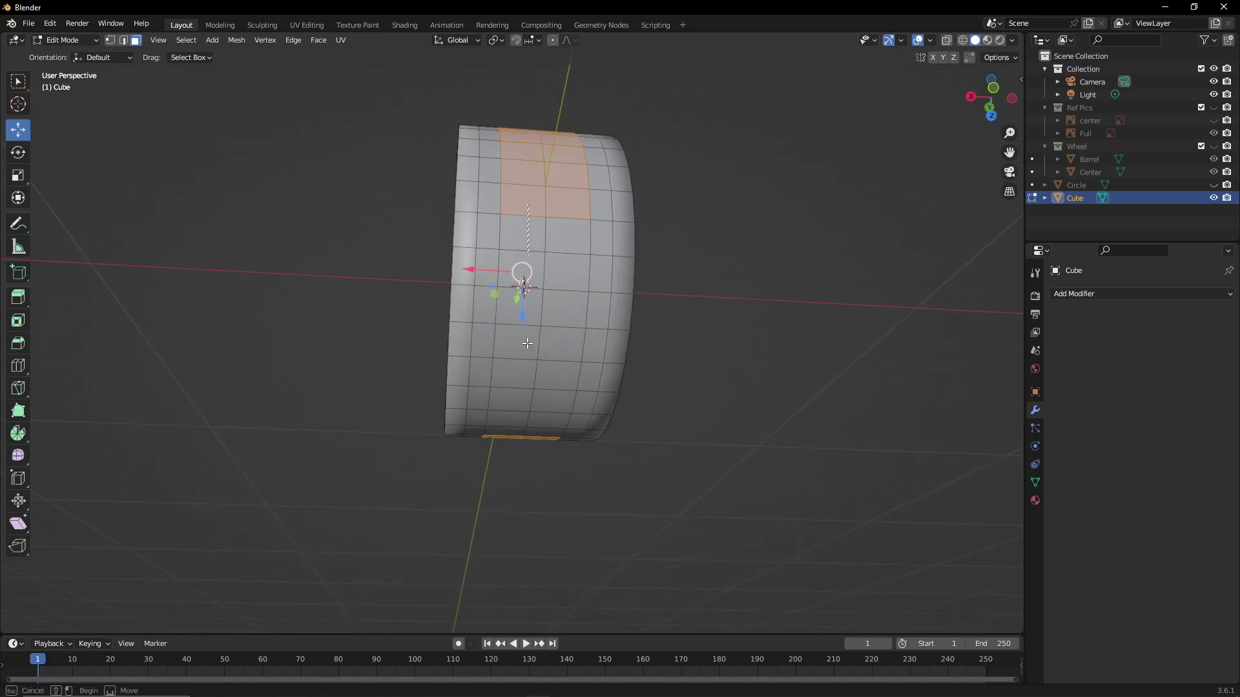
{"action": "left_click_drag", "start_coordinate": [521, 486], "coordinate": [549, 487]}
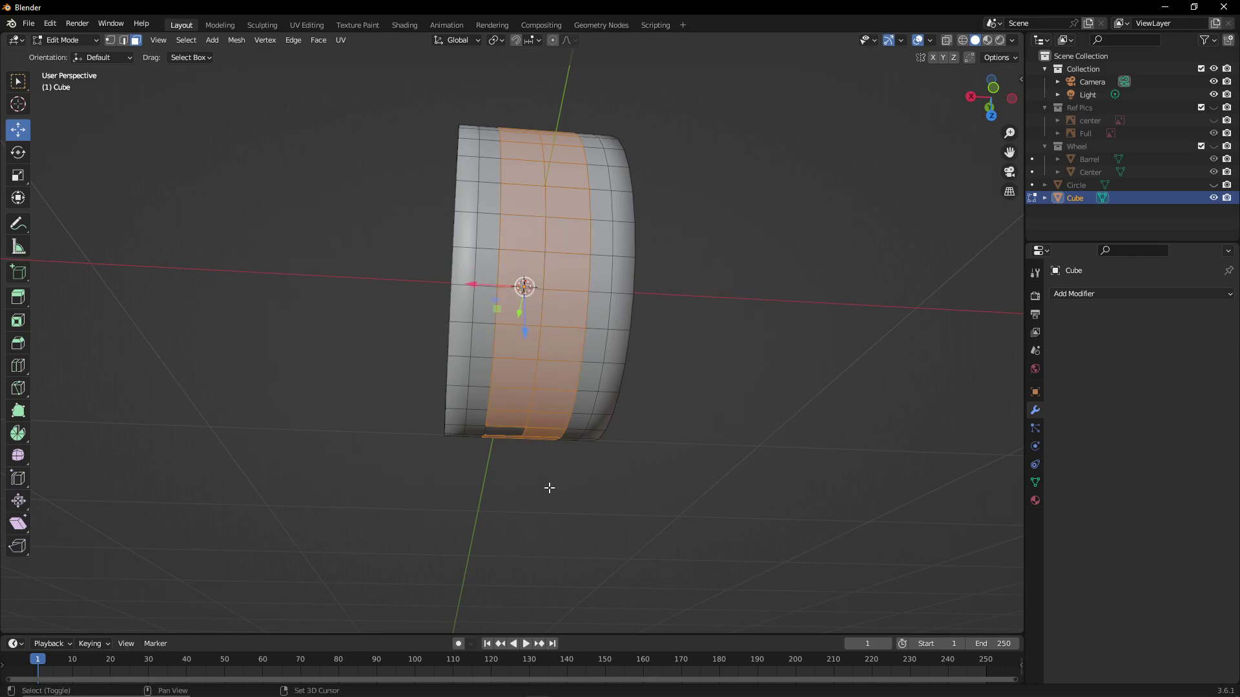
{"action": "middle_click_drag", "start_coordinate": [549, 487], "coordinate": [390, 428]}
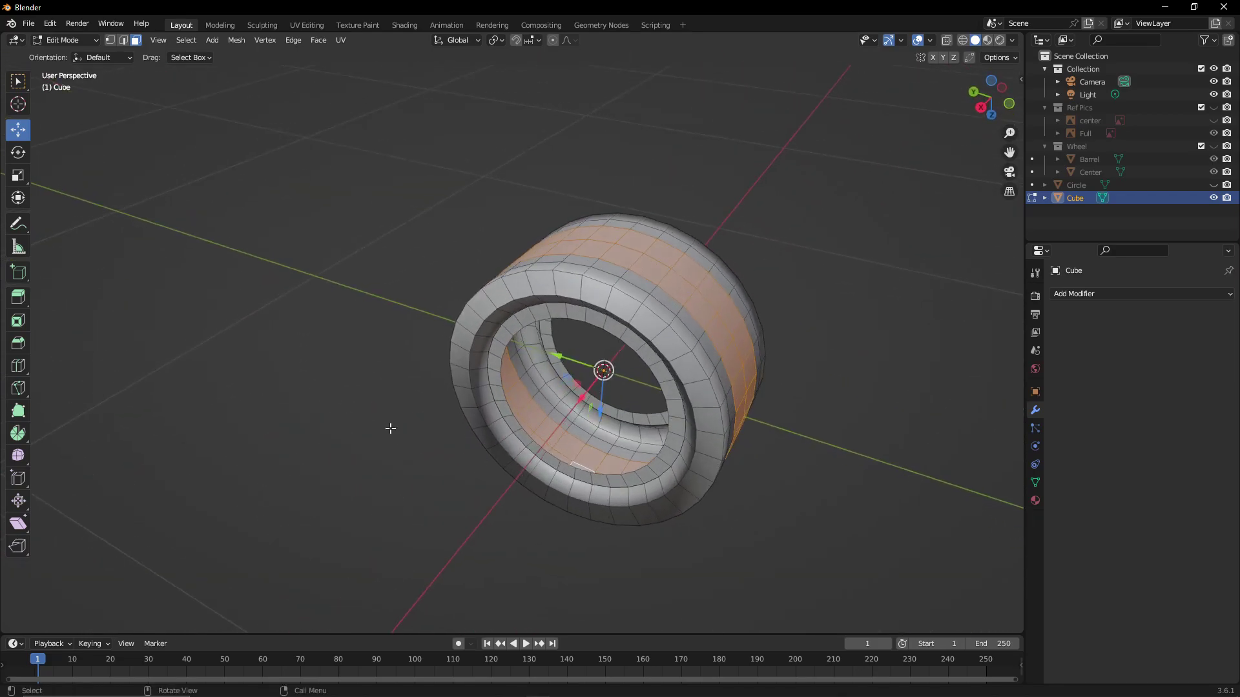
Scale the middle tread band up to about 1.079, then back down to 0.936
{"action": "left_click", "coordinate": [17, 179]}
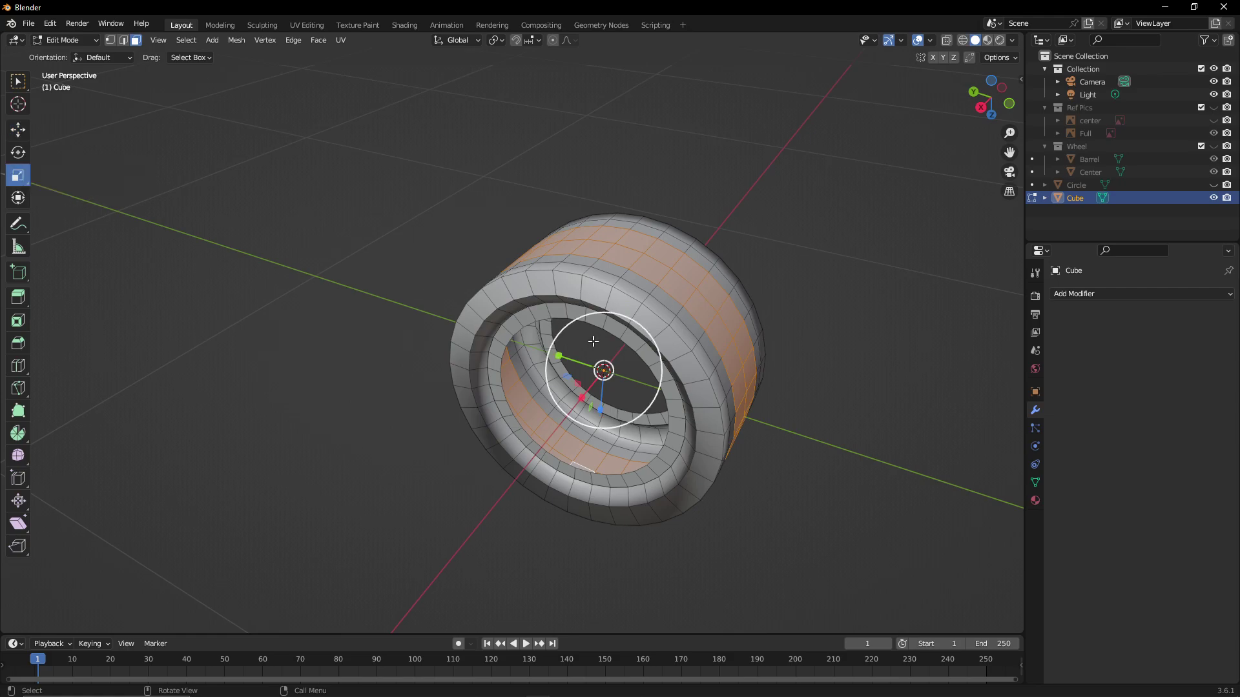
{"action": "left_click_drag", "start_coordinate": [592, 337], "coordinate": [592, 335]}
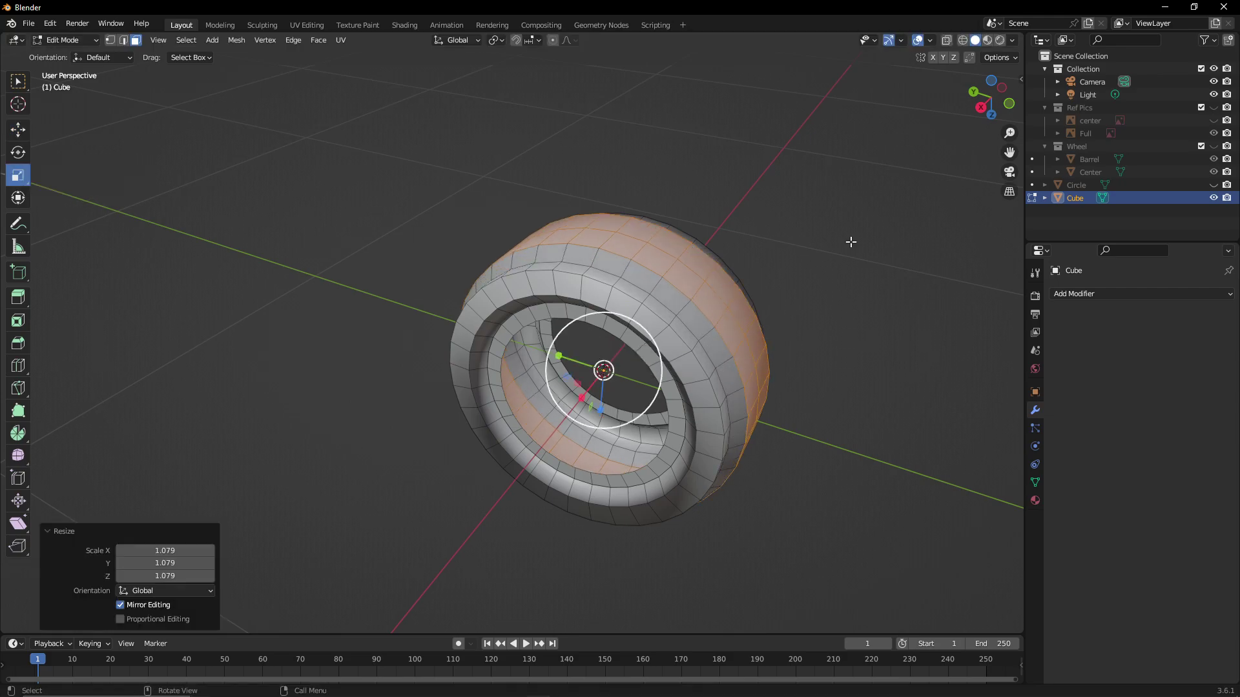
{"action": "middle_click_drag", "start_coordinate": [847, 235], "coordinate": [603, 332]}
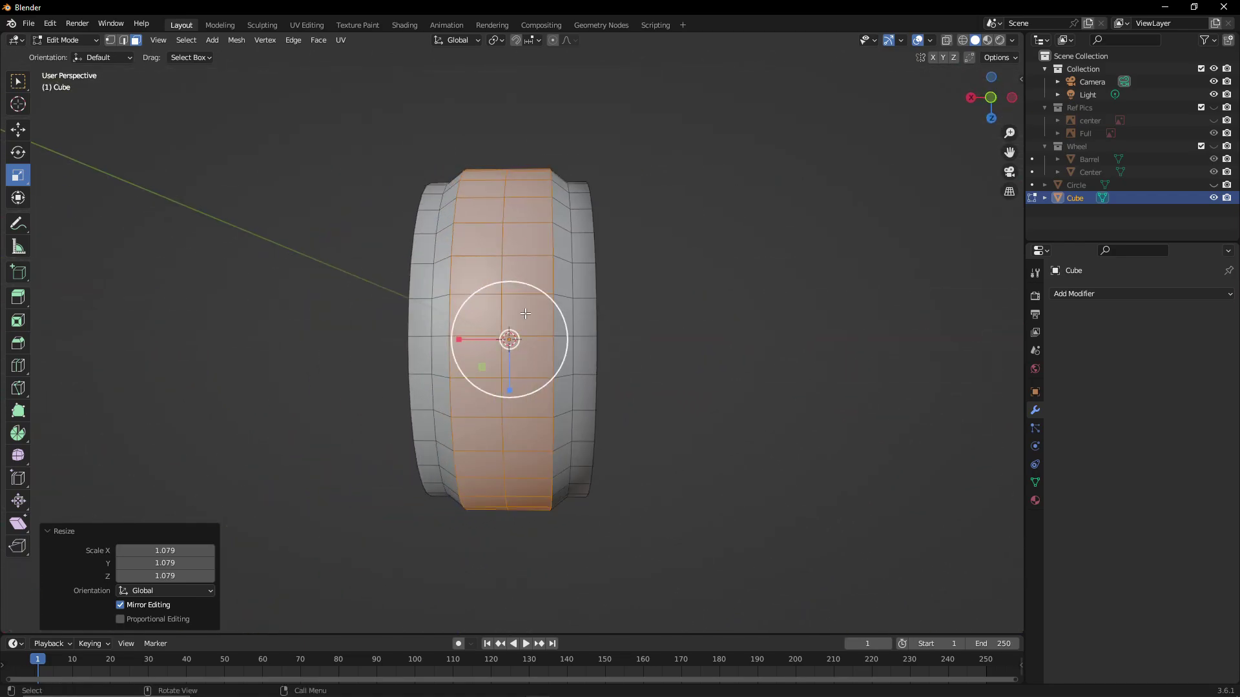
{"action": "key", "text": "s"}
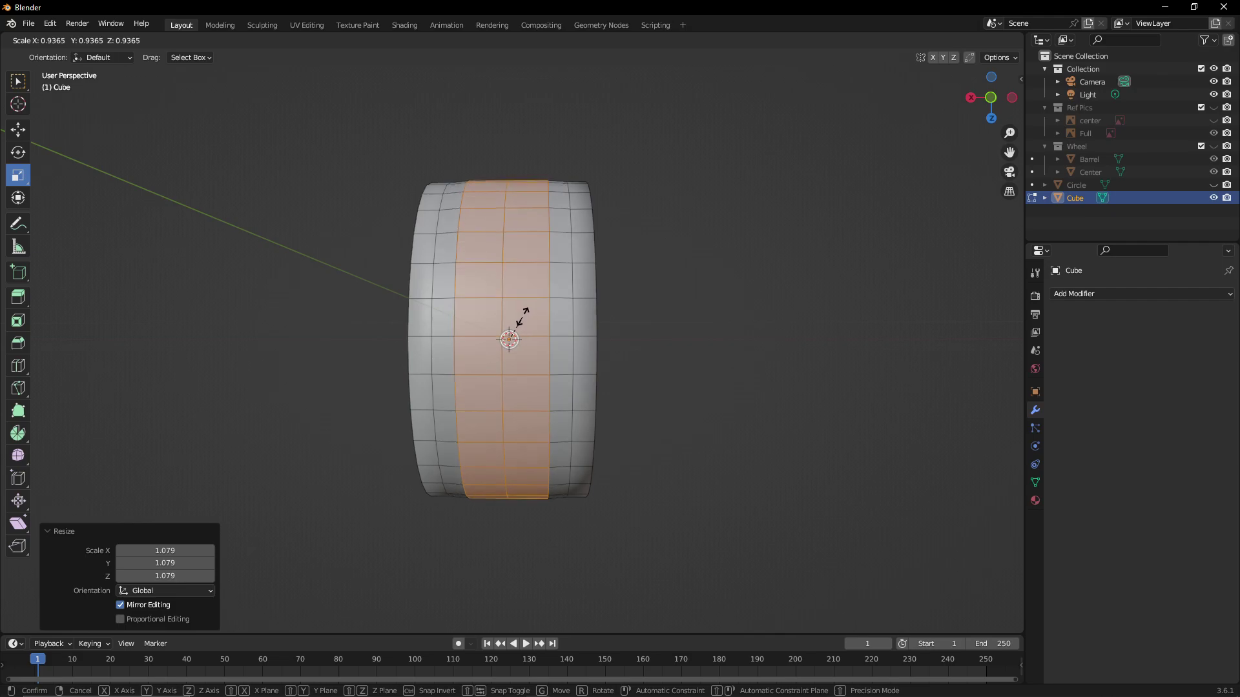
{"action": "left_click", "coordinate": [524, 311]}
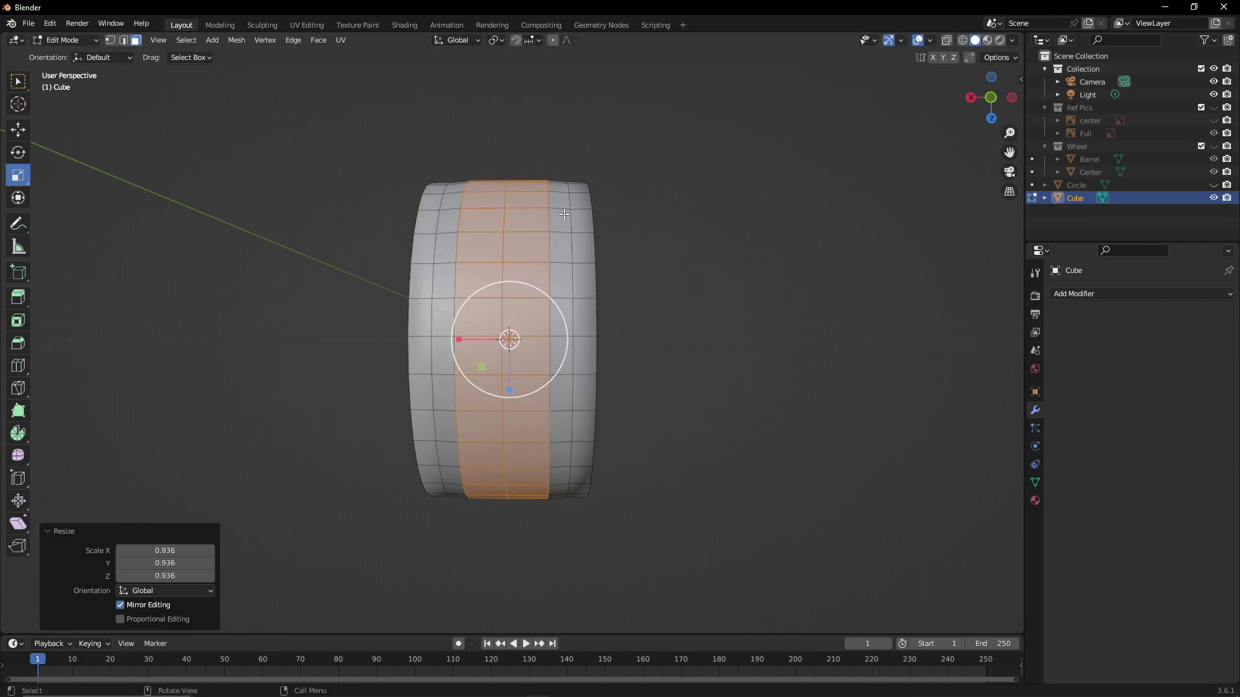
{"action": "scroll", "coordinate": [564, 214], "scroll_direction": "up", "scroll_amount": 3}
{"action": "mouse_move", "coordinate": [569, 202]}
{"action": "middle_mouse_down"}
{"action": "mouse_move", "coordinate": [611, 229]}
{"action": "mouse_move", "coordinate": [586, 237]}
{"action": "mouse_move", "coordinate": [610, 240]}
{"action": "mouse_move", "coordinate": [593, 244]}
{"action": "mouse_move", "coordinate": [590, 209]}
{"action": "middle_mouse_up"}
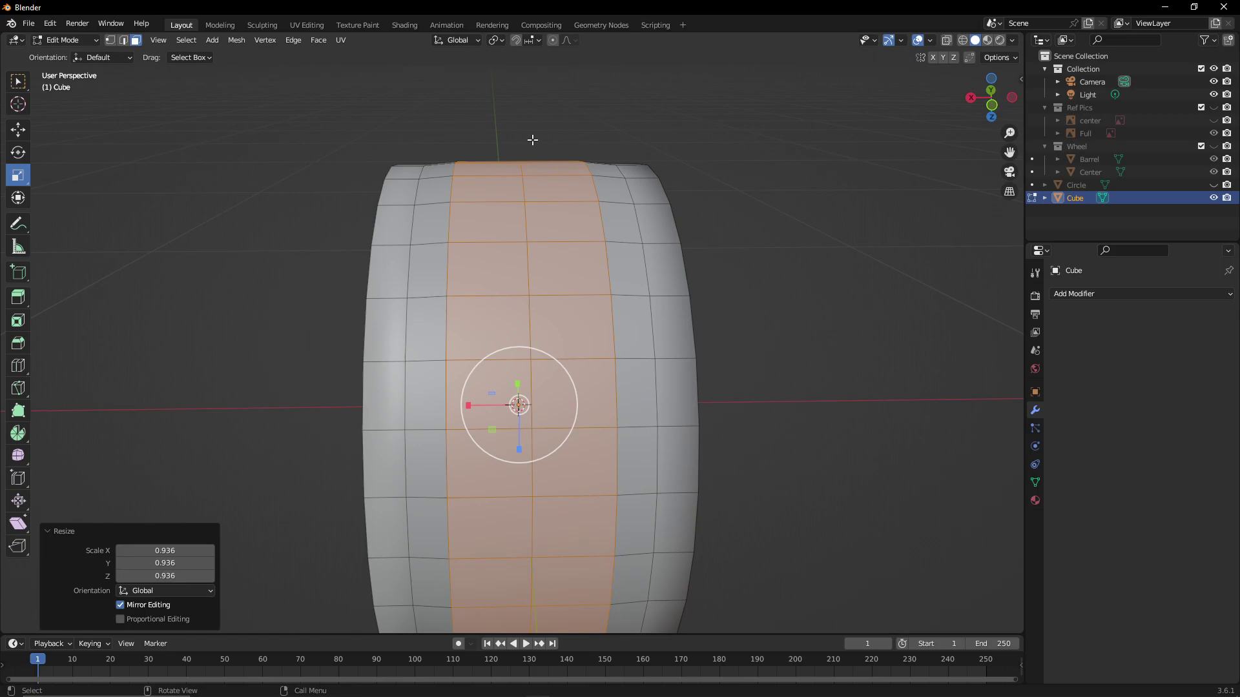
Select a wider tread band, try scaling it, and undo the oversized result
{"action": "scroll", "coordinate": [532, 140], "scroll_direction": "down", "scroll_amount": 3}
{"action": "middle_click_drag", "start_coordinate": [534, 122], "coordinate": [480, 165]}
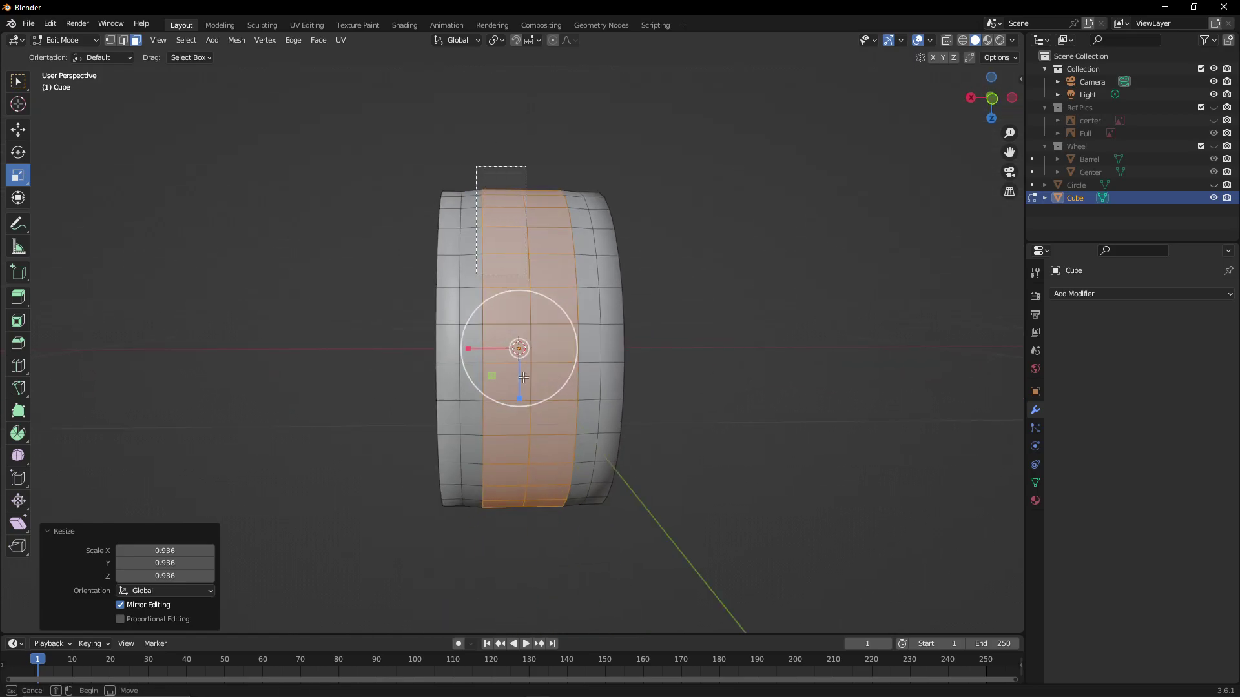
{"action": "left_click_drag", "start_coordinate": [580, 498], "coordinate": [576, 542]}
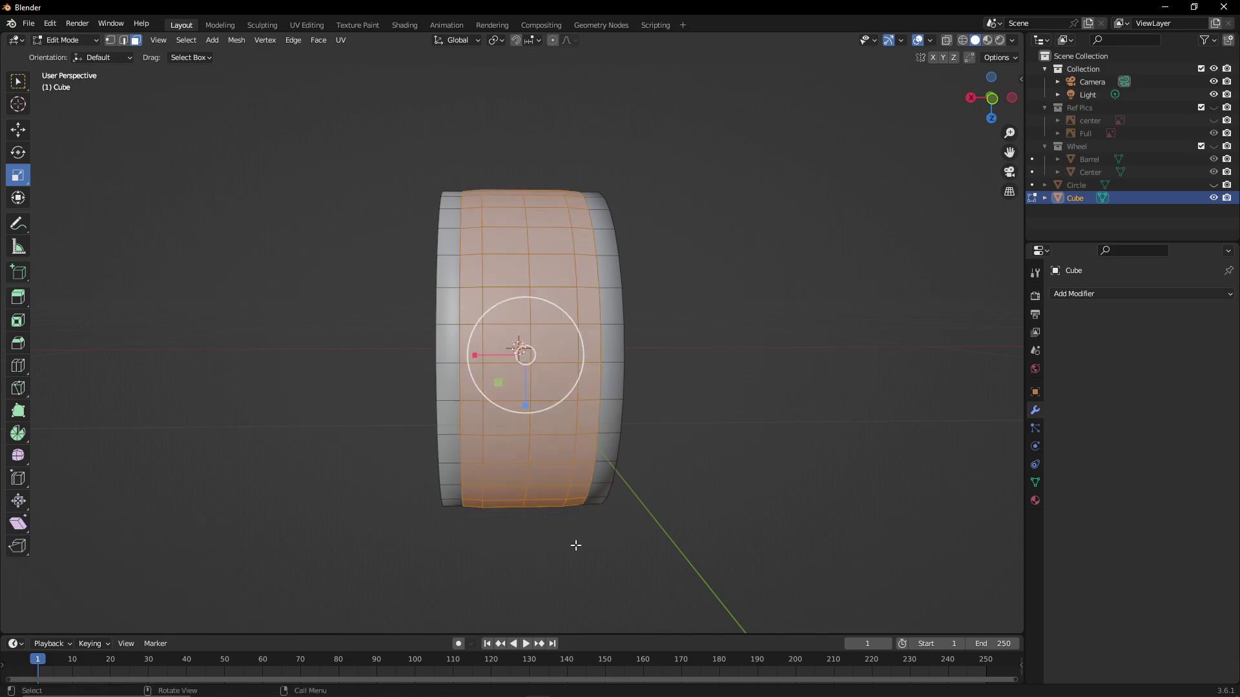
{"action": "middle_click_drag", "start_coordinate": [576, 542], "coordinate": [554, 350]}
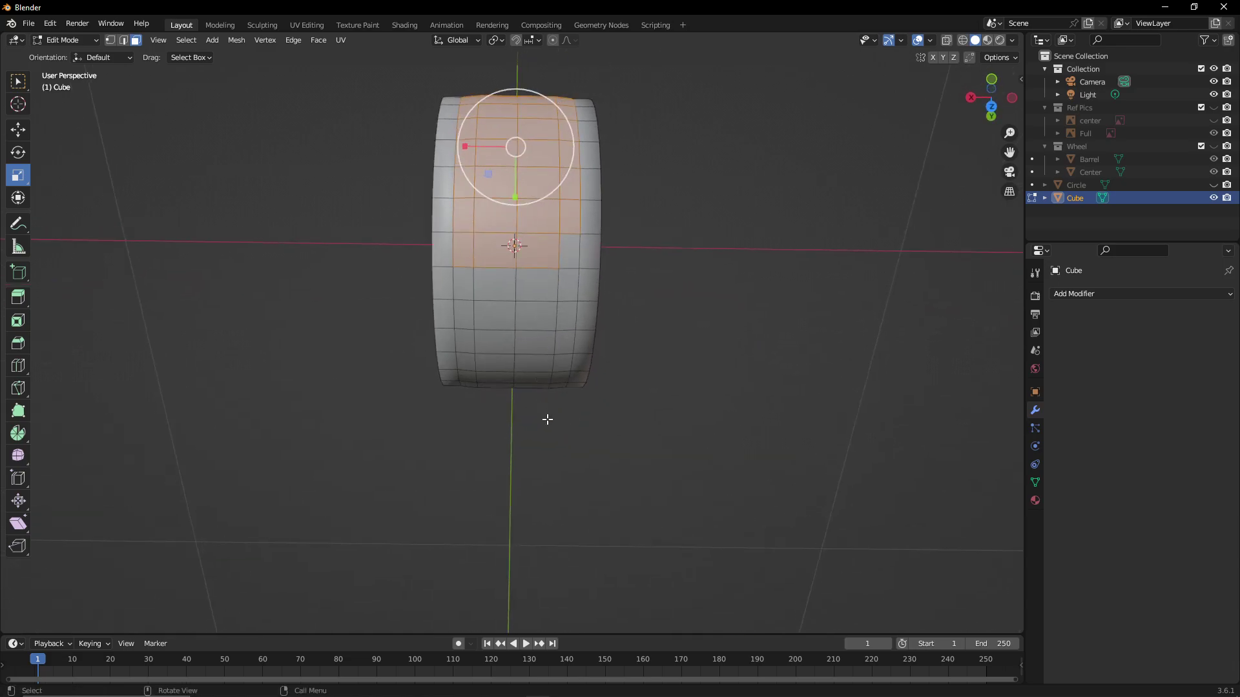
{"action": "middle_click_drag", "start_coordinate": [548, 420], "coordinate": [538, 386]}
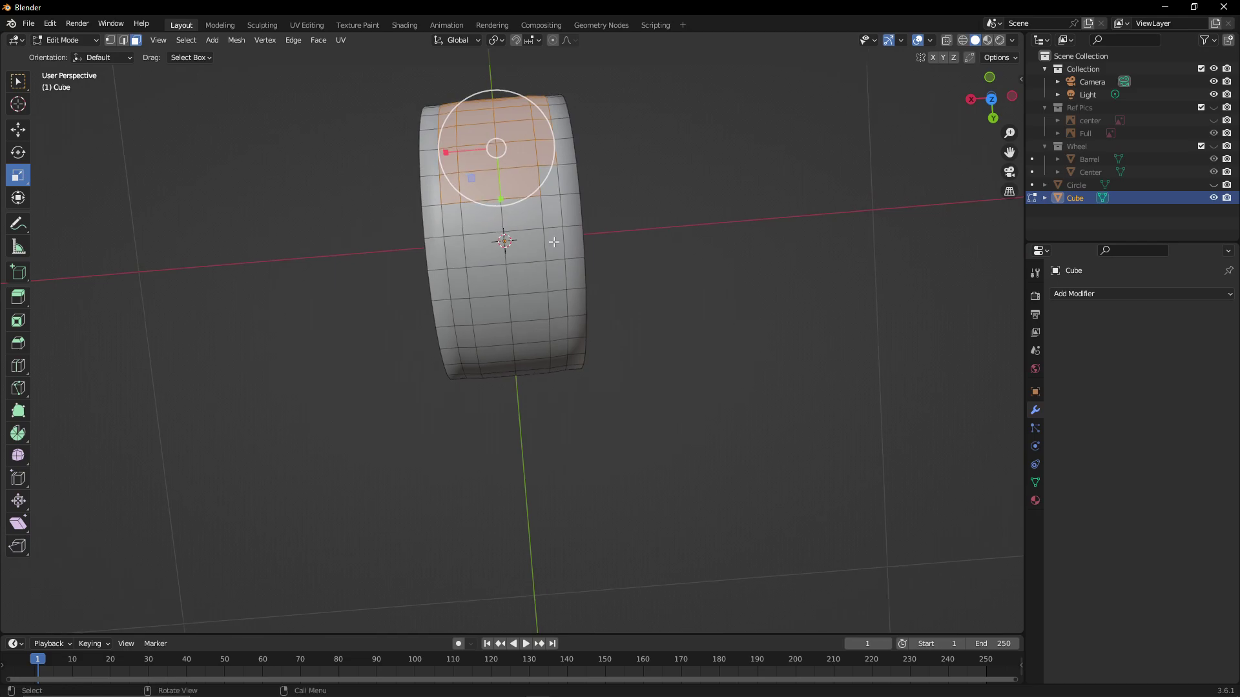
{"action": "middle_click_drag", "start_coordinate": [458, 112], "coordinate": [463, 113]}
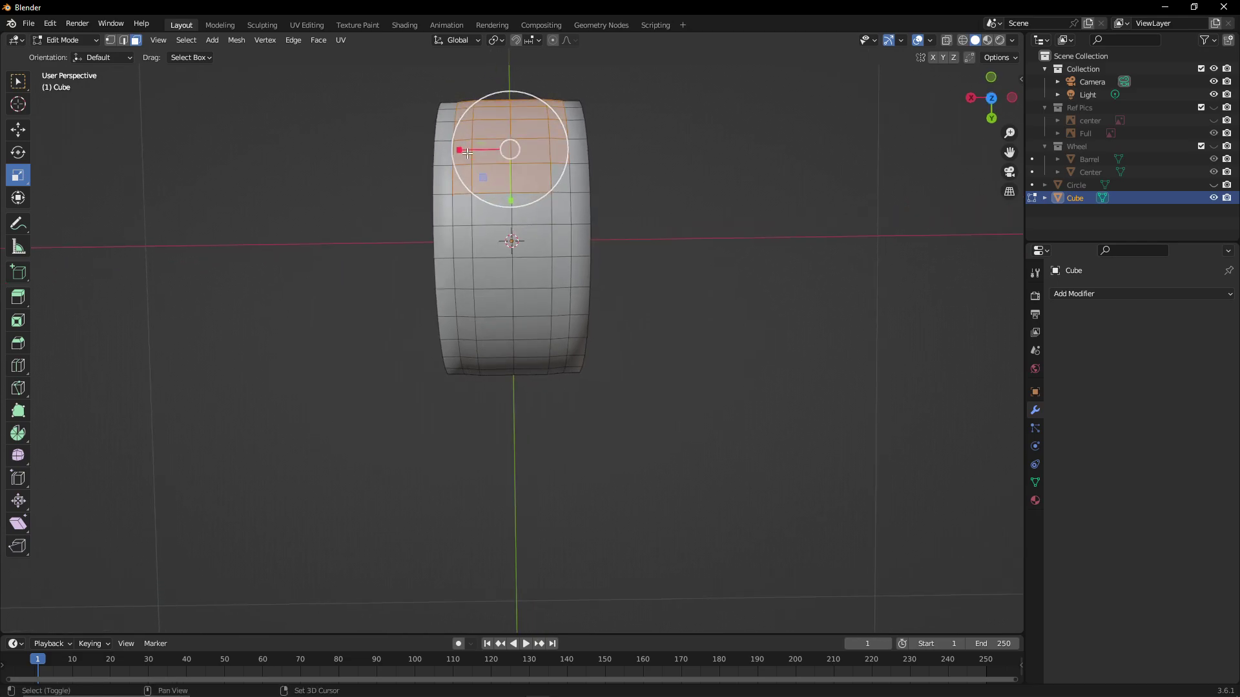
{"action": "key", "text": "s"}
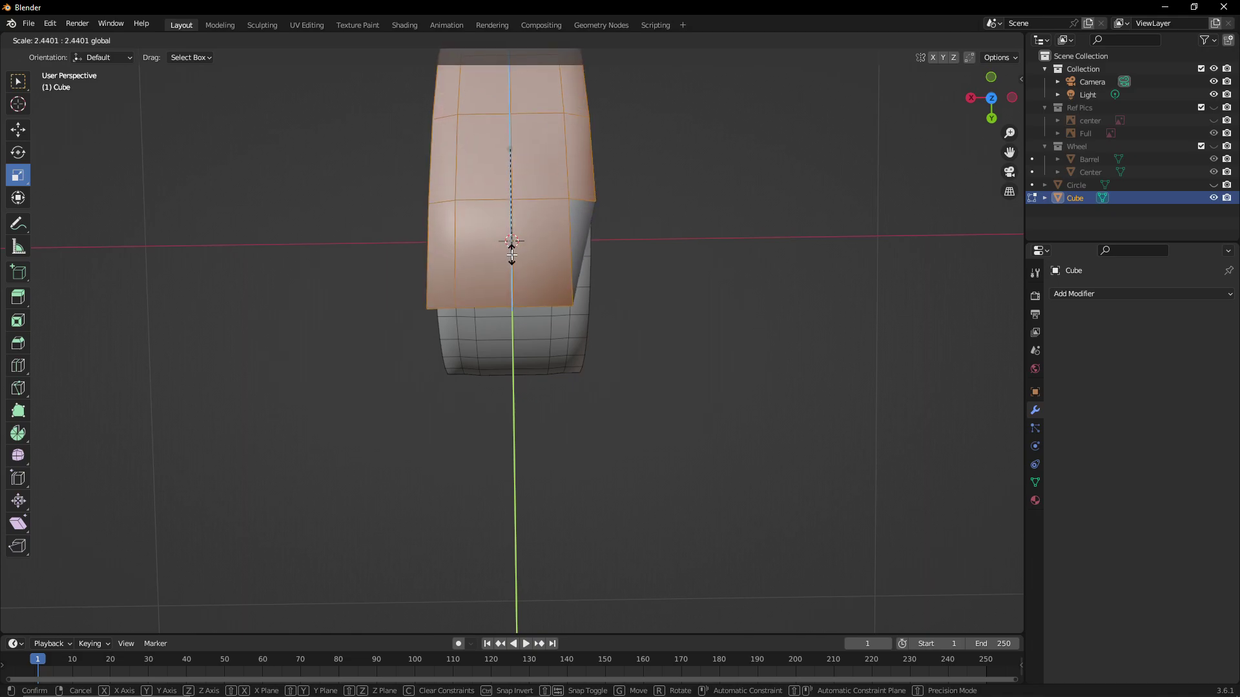
{"action": "left_click", "coordinate": [512, 255]}
{"action": "key", "text": "ctrl+z"}
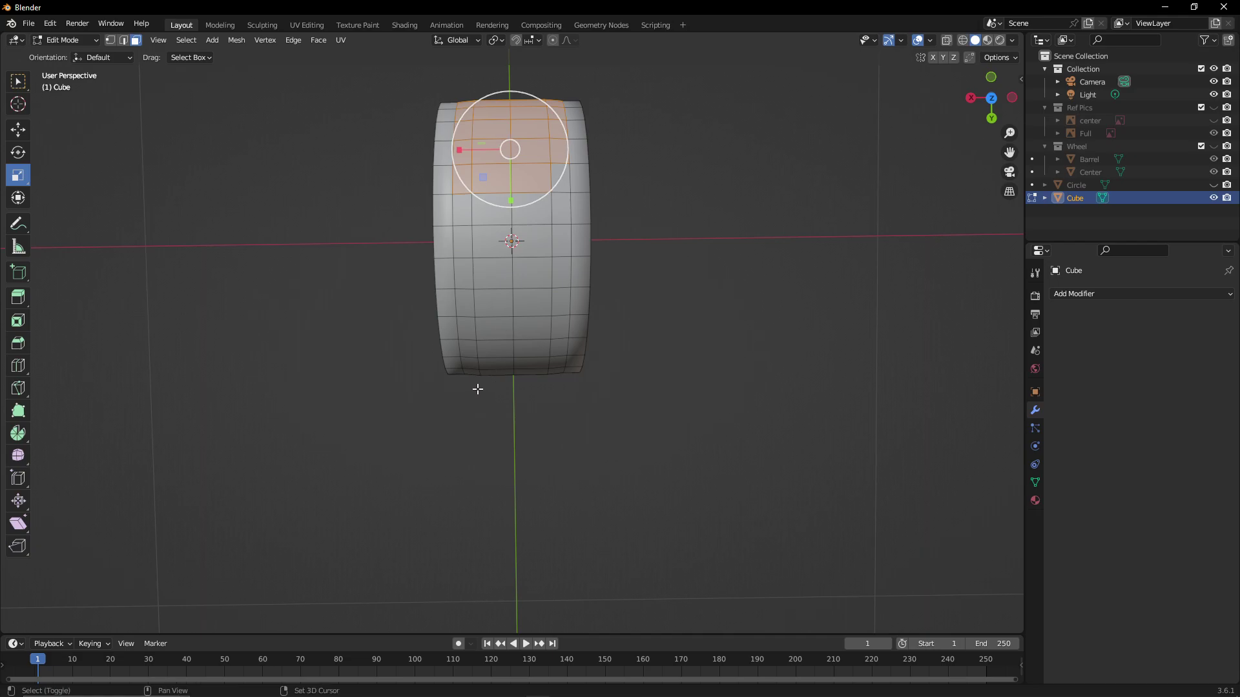
Try scaling another box-selected band, undo it, and reselect a narrower tread band
{"action": "left_click_drag", "start_coordinate": [477, 390], "coordinate": [486, 238]}
{"action": "left_click_drag", "start_coordinate": [540, 146], "coordinate": [558, 161]}
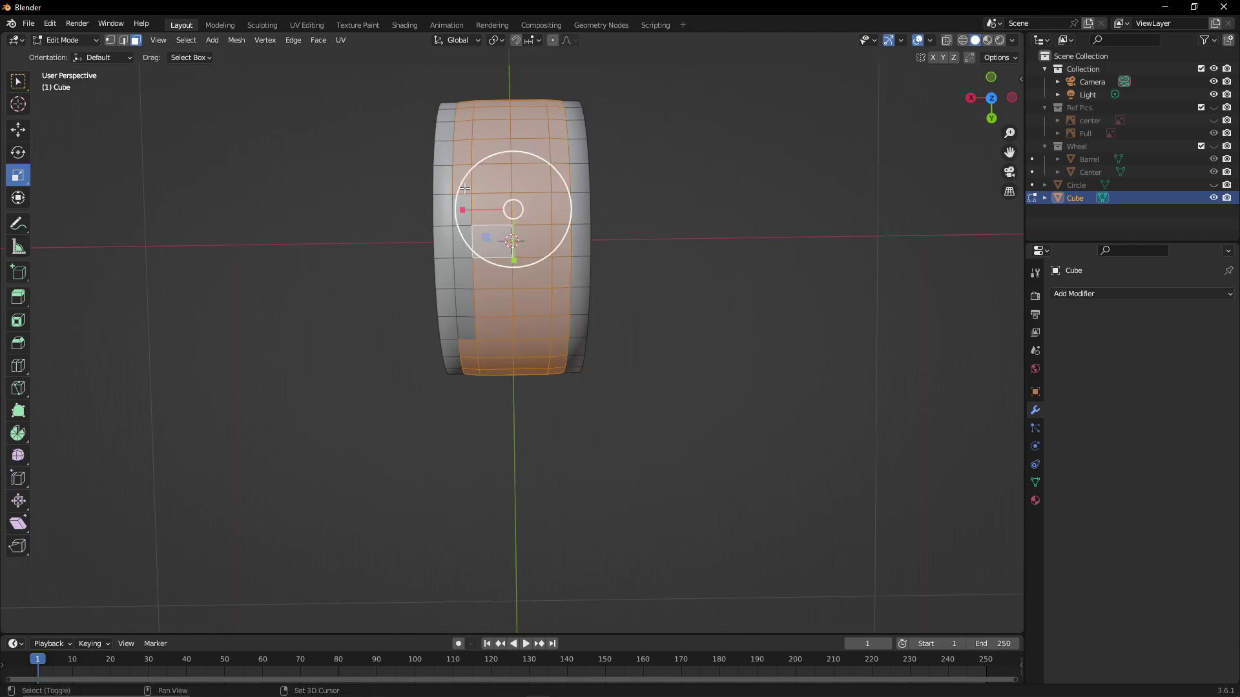
{"action": "left_click_drag", "start_coordinate": [465, 188], "coordinate": [468, 313]}
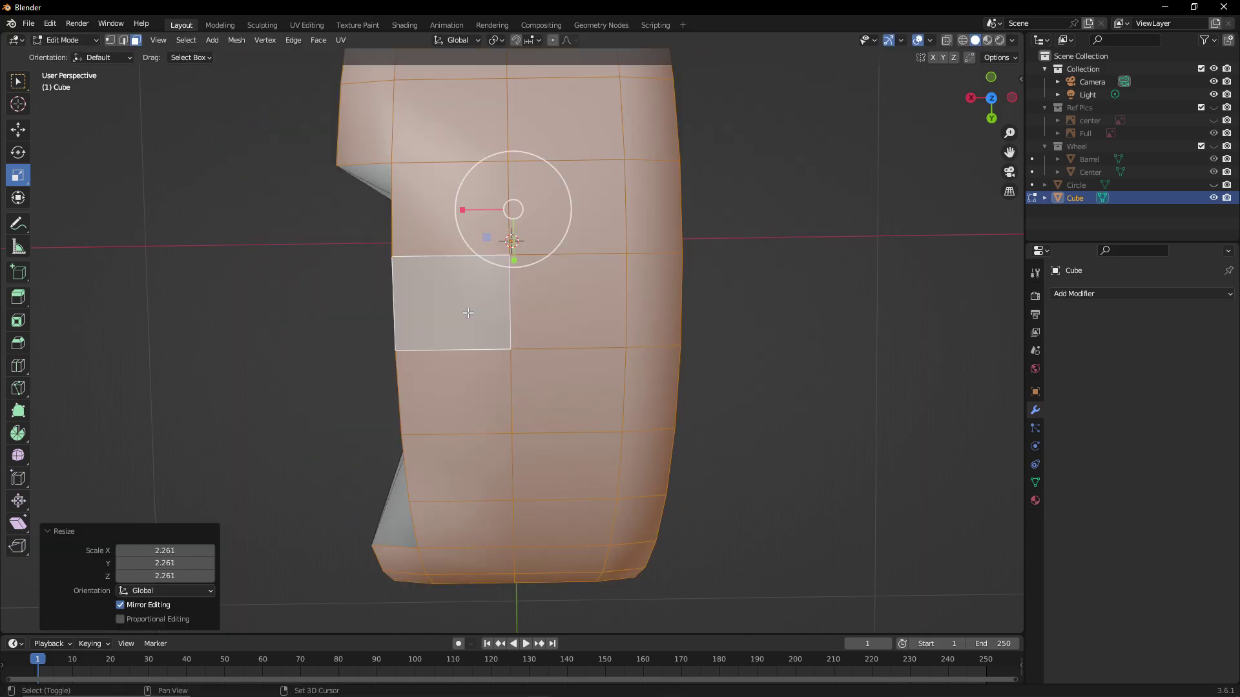
{"action": "key", "text": "ctrl+z"}
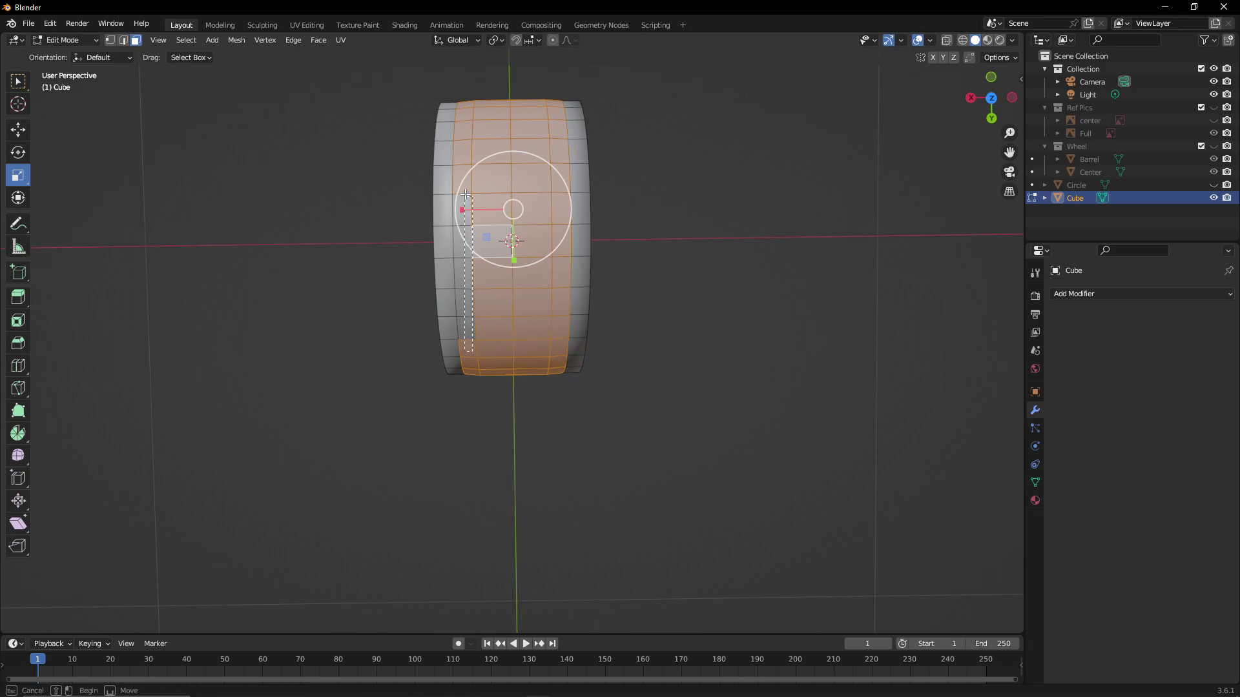
{"action": "left_click_drag", "start_coordinate": [461, 198], "coordinate": [461, 200]}
{"action": "key", "text": "ctrl+z"}
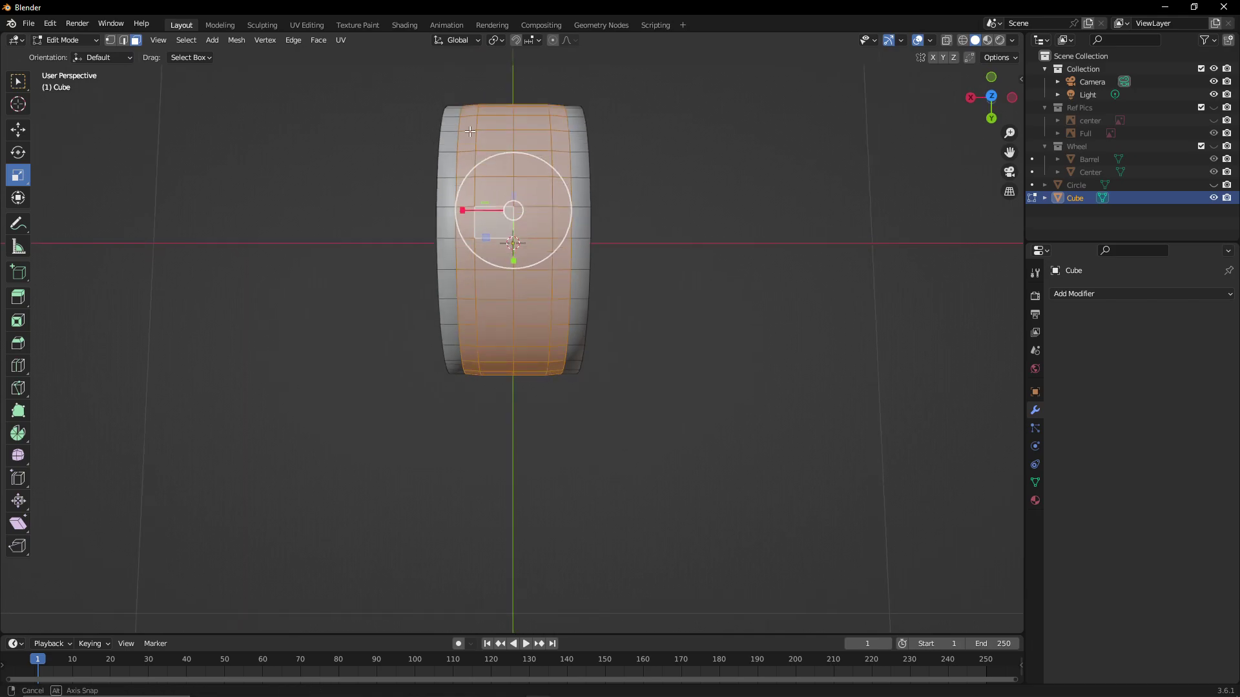
{"action": "middle_click_drag", "start_coordinate": [461, 208], "coordinate": [587, 401]}
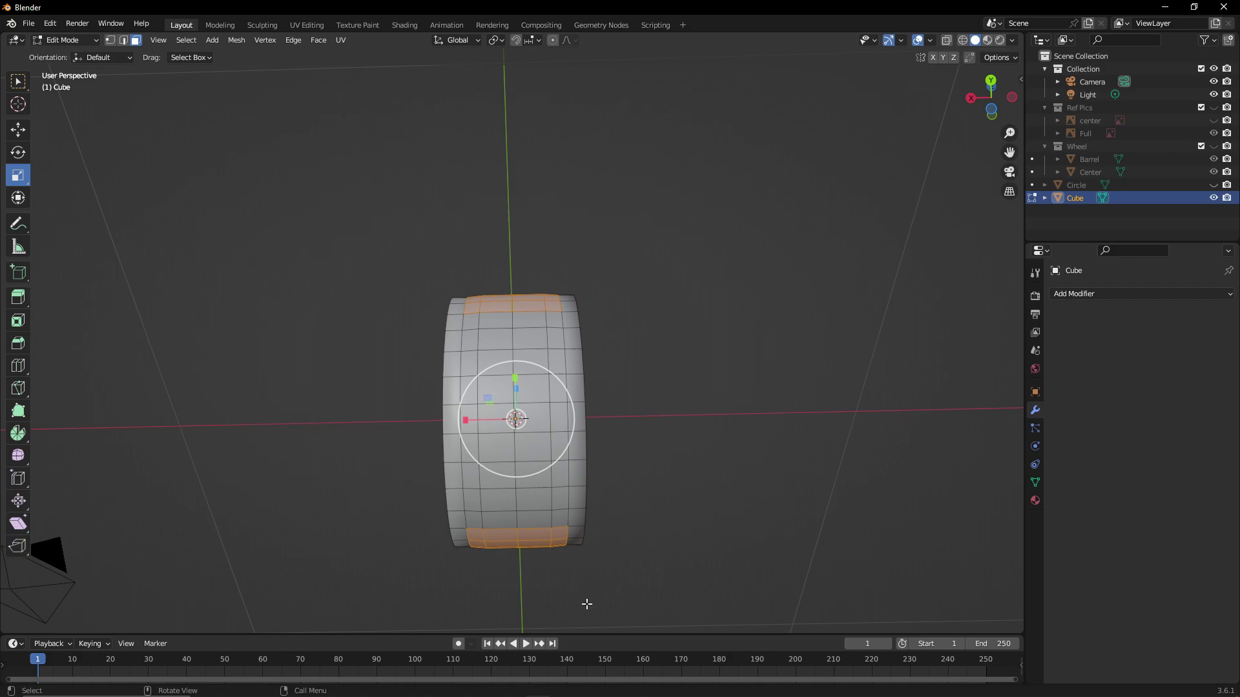
Box-select the central tread band, scale it up to 1.021, and deselect everything
{"action": "key", "text": "b"}
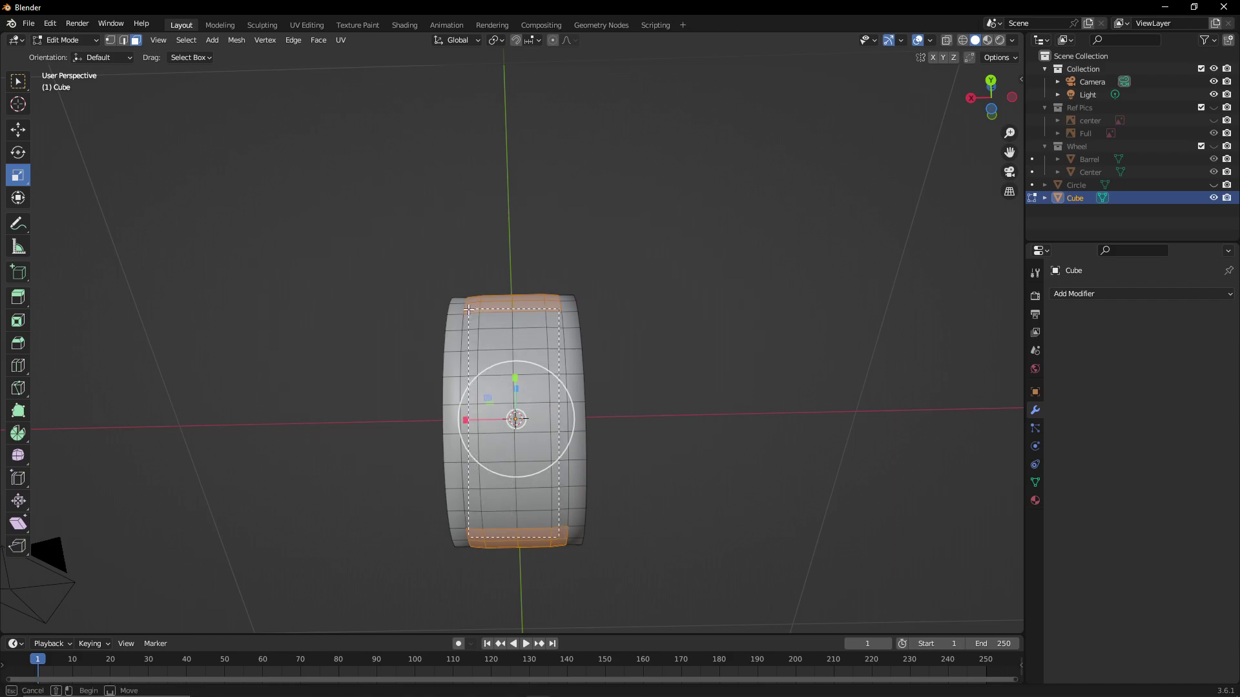
{"action": "left_click_drag", "start_coordinate": [469, 310], "coordinate": [469, 310]}
{"action": "middle_click_drag", "start_coordinate": [491, 289], "coordinate": [508, 416]}
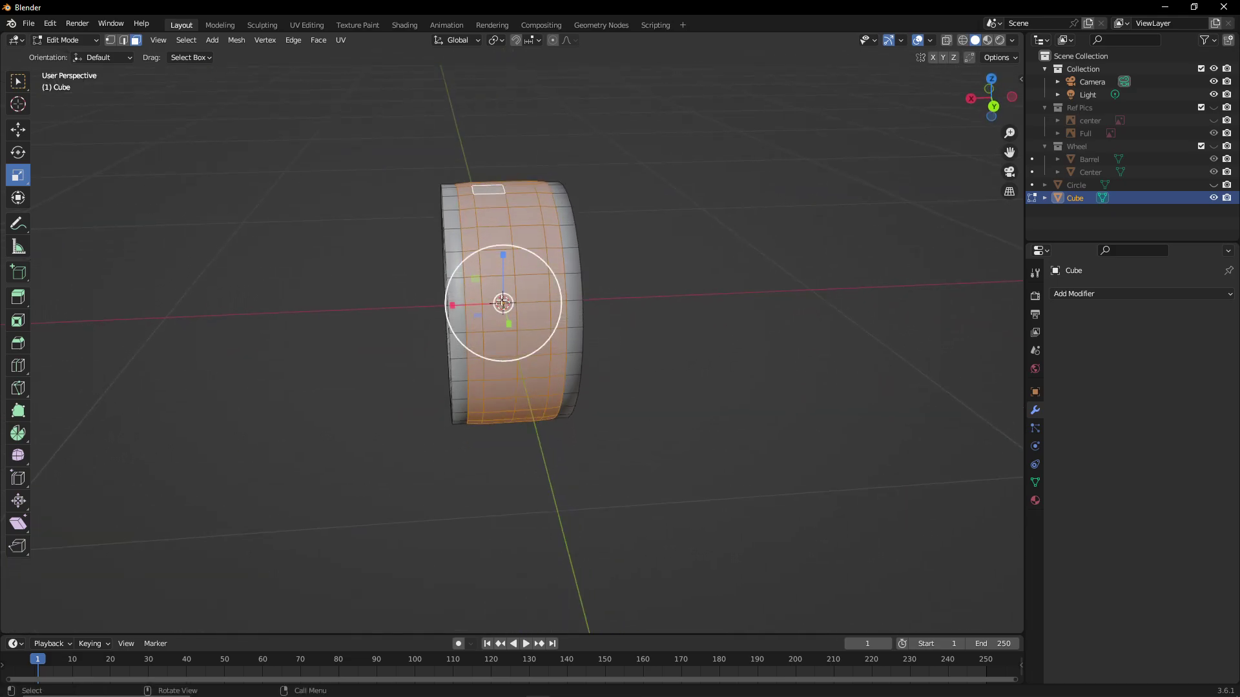
{"action": "scroll", "coordinate": [595, 220], "scroll_direction": "up", "scroll_amount": 3}
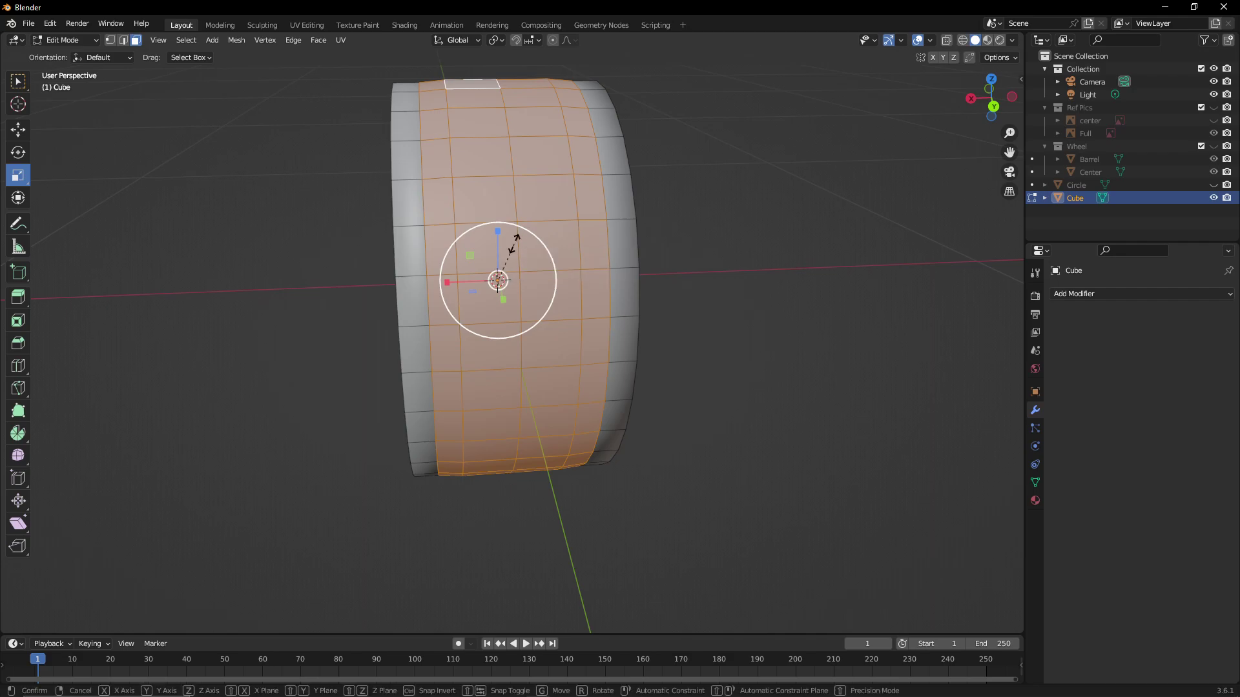
{"action": "left_click_drag", "start_coordinate": [514, 239], "coordinate": [516, 236]}
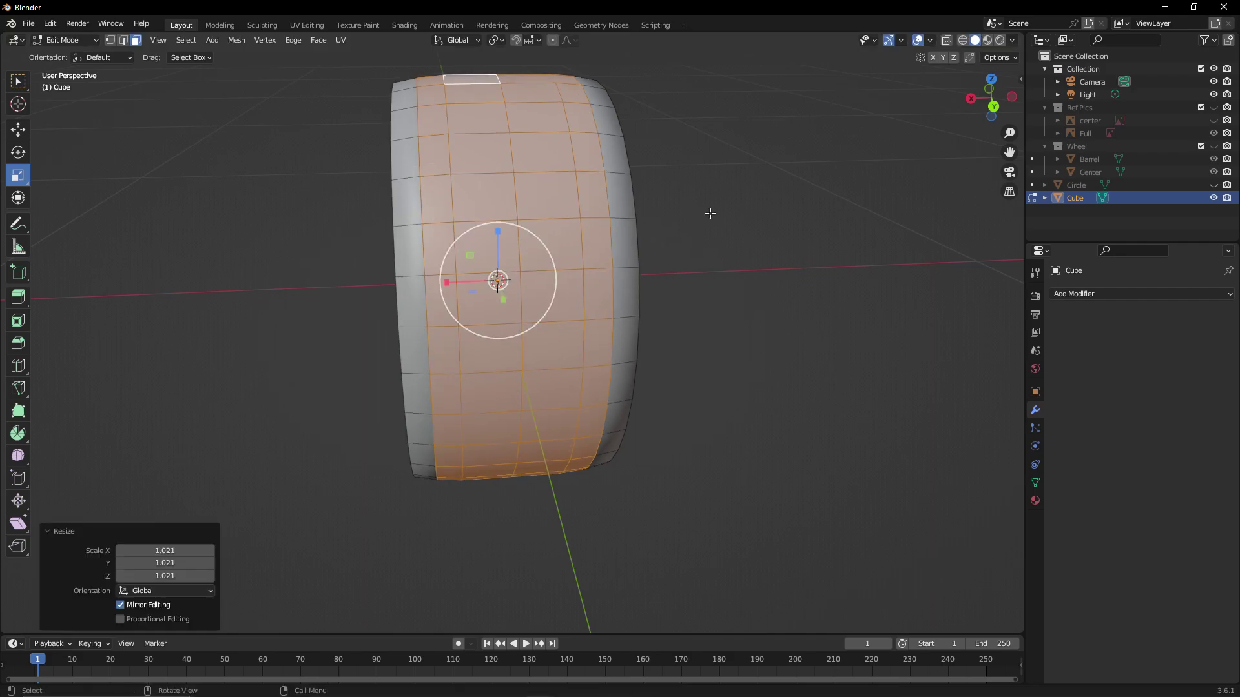
{"action": "left_click", "coordinate": [711, 213]}
{"action": "middle_click_drag", "start_coordinate": [711, 213], "coordinate": [387, 251]}
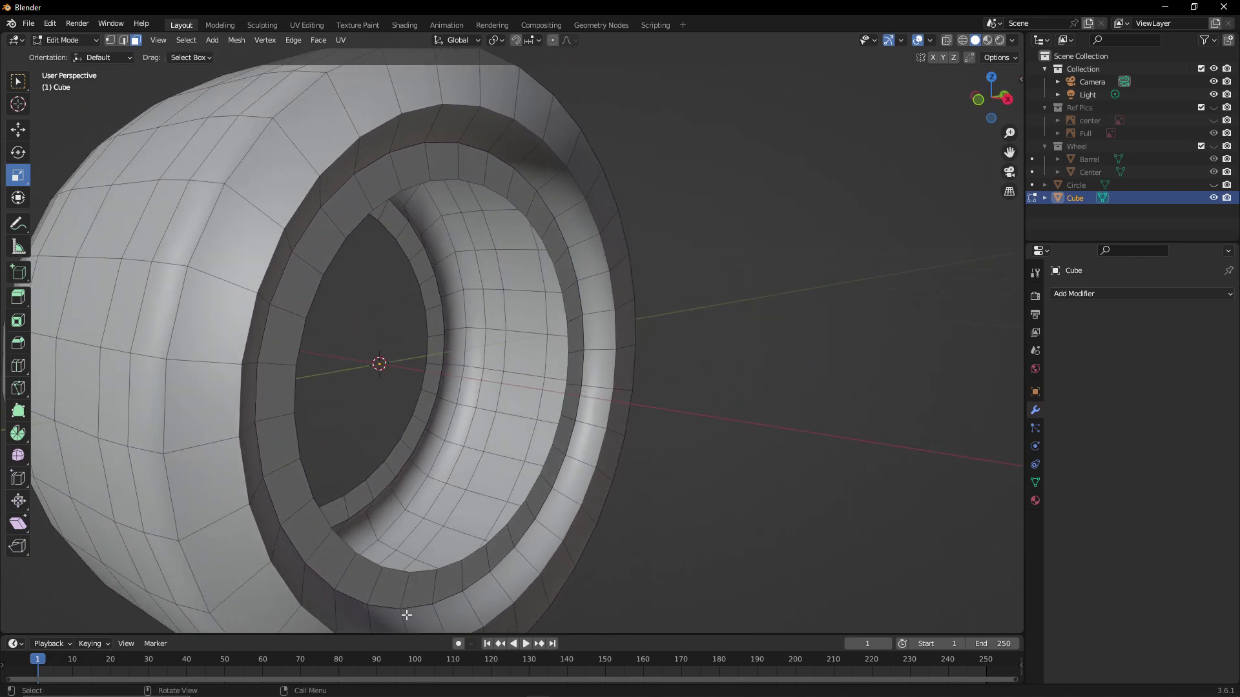
Bevel the inner rim edge loop in edge select mode, then deselect it
{"action": "left_click", "coordinate": [123, 41]}
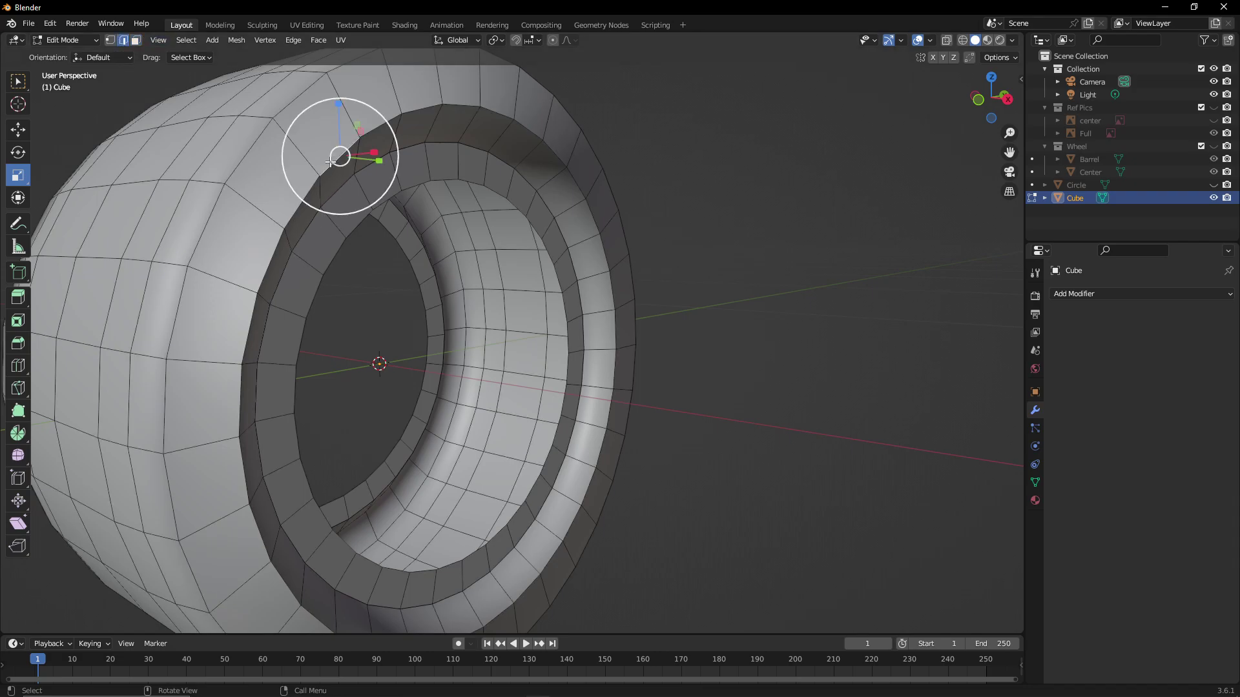
{"action": "left_click", "coordinate": [330, 161], "text": "alt"}
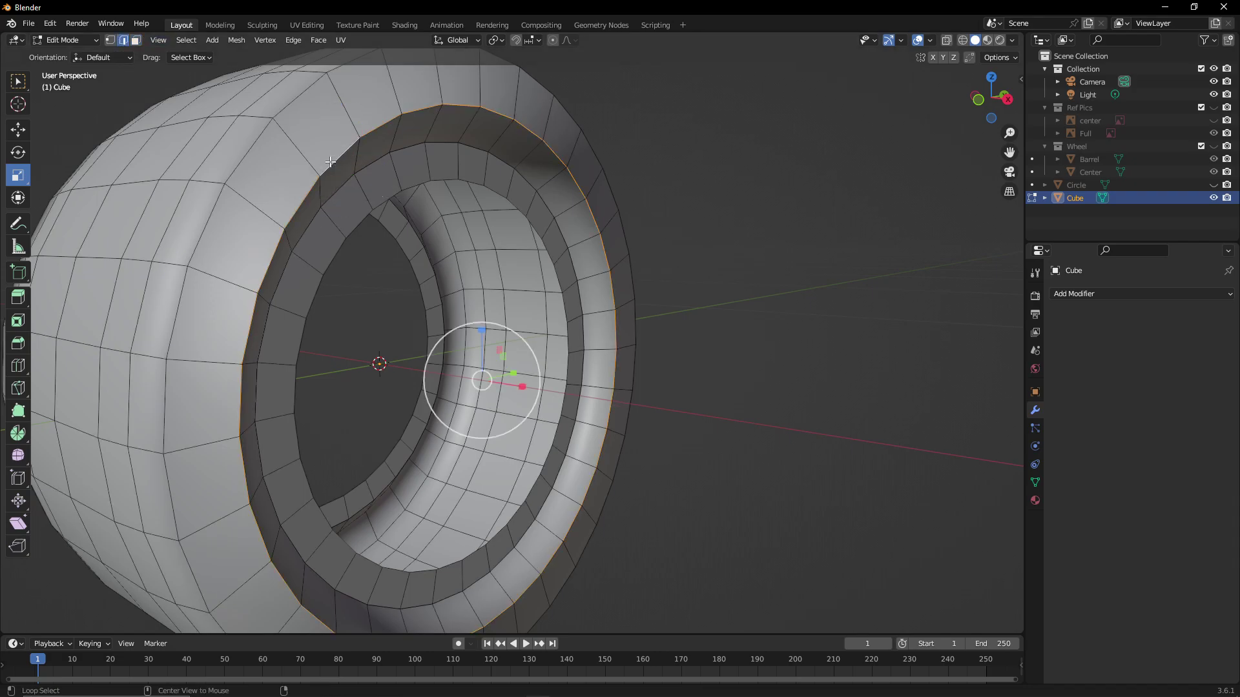
{"action": "key", "text": "ctrl+b"}
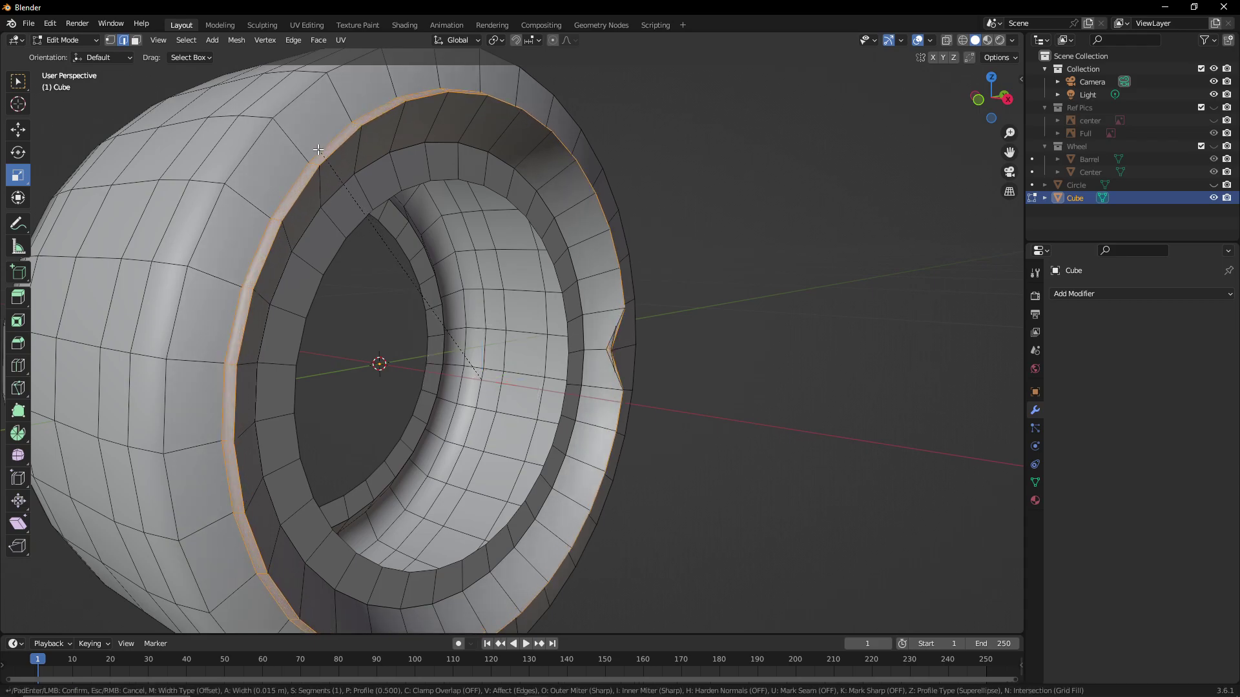
{"action": "left_click", "coordinate": [319, 156]}
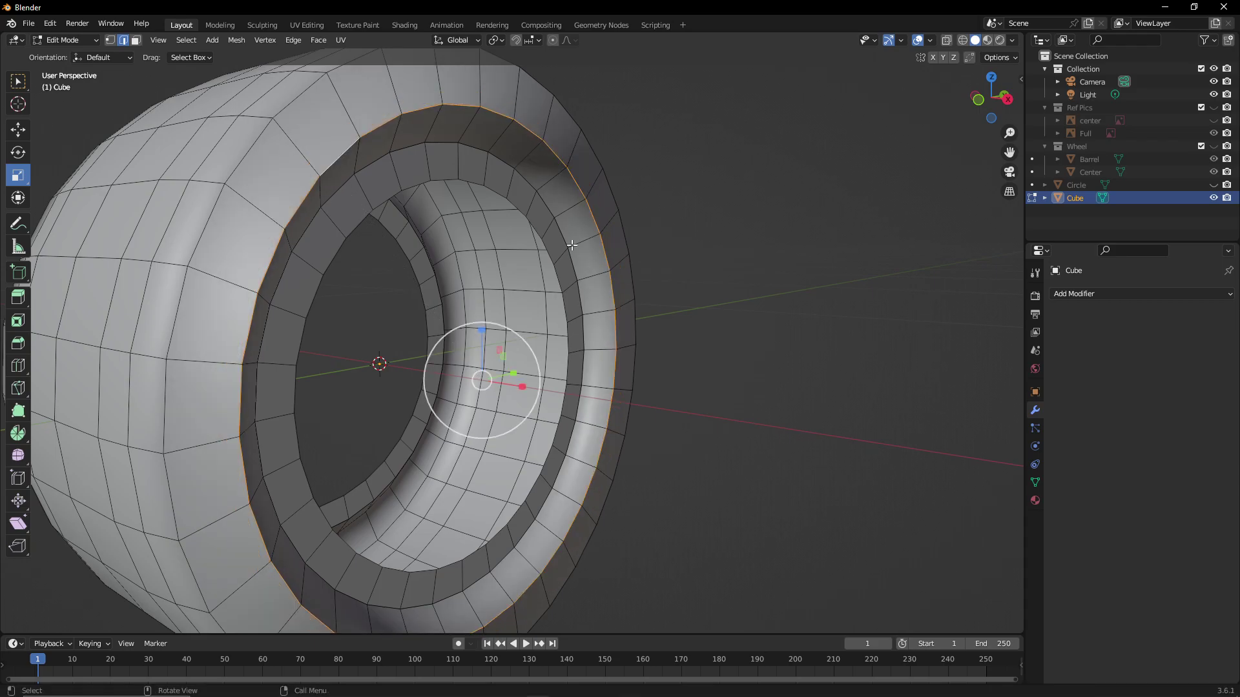
{"action": "middle_click_drag", "start_coordinate": [570, 244], "coordinate": [219, 152]}
{"action": "key", "text": "alt+a"}
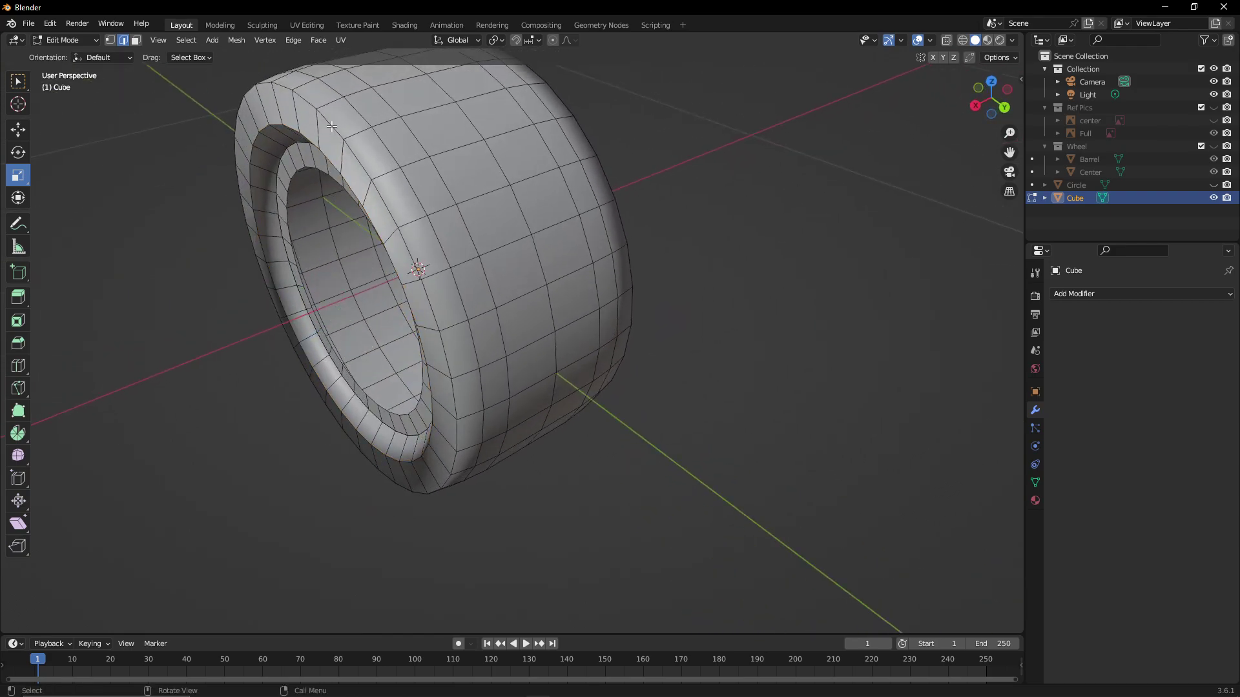
{"action": "middle_click_drag", "start_coordinate": [326, 133], "coordinate": [378, 134]}
{"action": "middle_click_drag", "start_coordinate": [220, 138], "coordinate": [103, 148]}
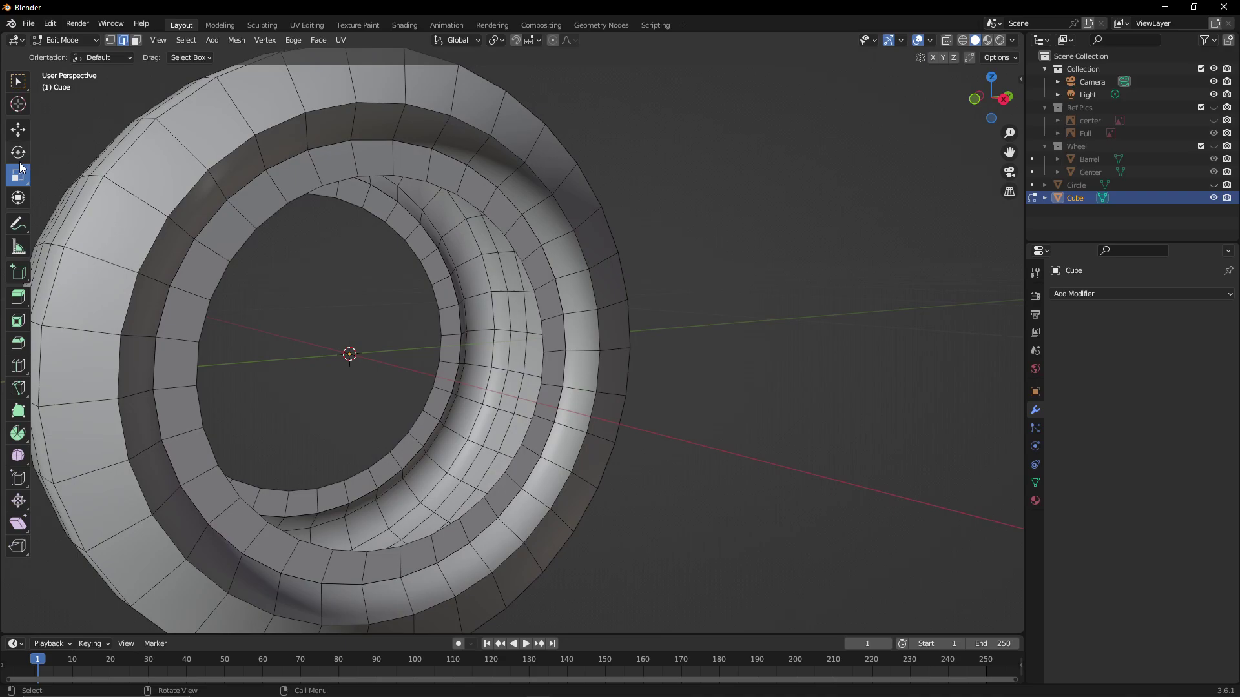
Add a loop cut around the outer ring and nudge it slightly along X
{"action": "left_click", "coordinate": [18, 366]}
{"action": "left_click", "coordinate": [97, 304]}
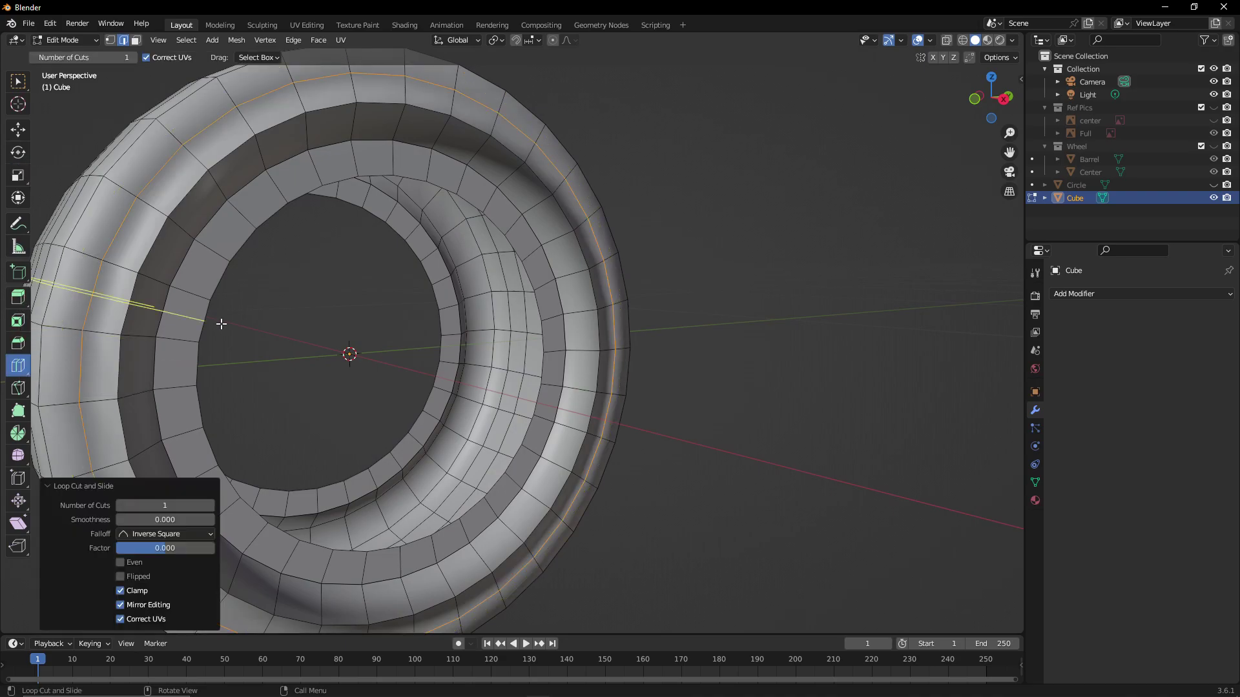
{"action": "middle_click_drag", "start_coordinate": [221, 325], "coordinate": [368, 287]}
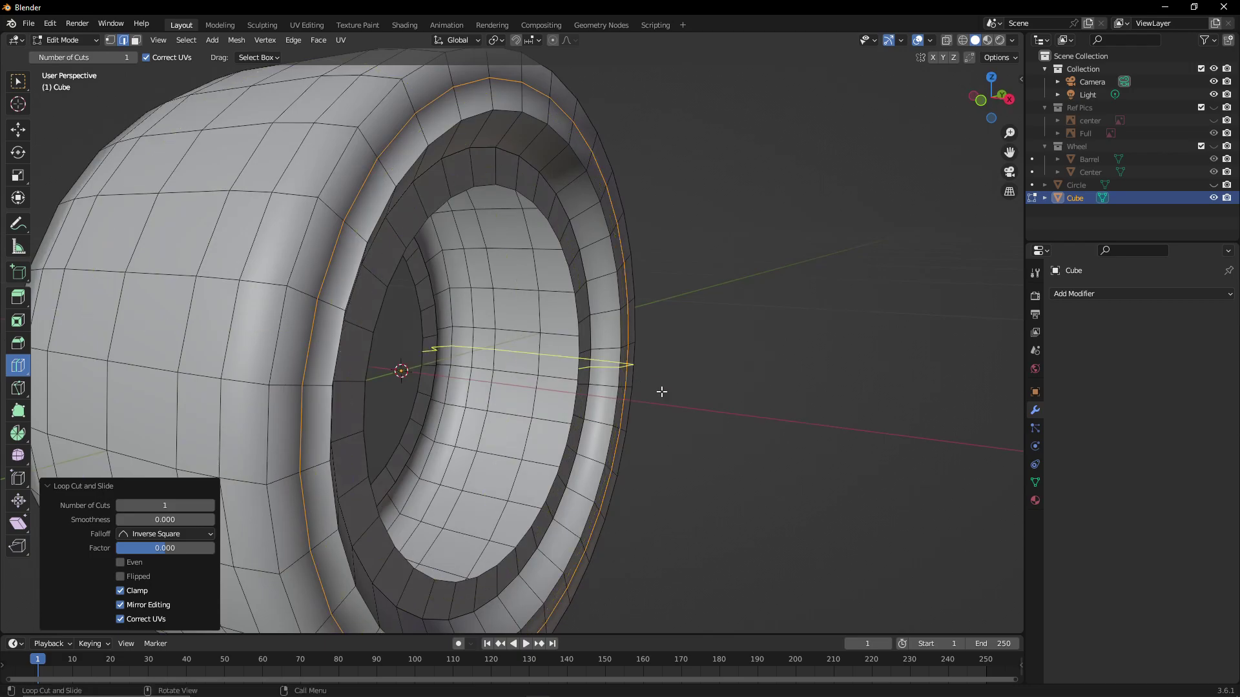
{"action": "left_click", "coordinate": [18, 131]}
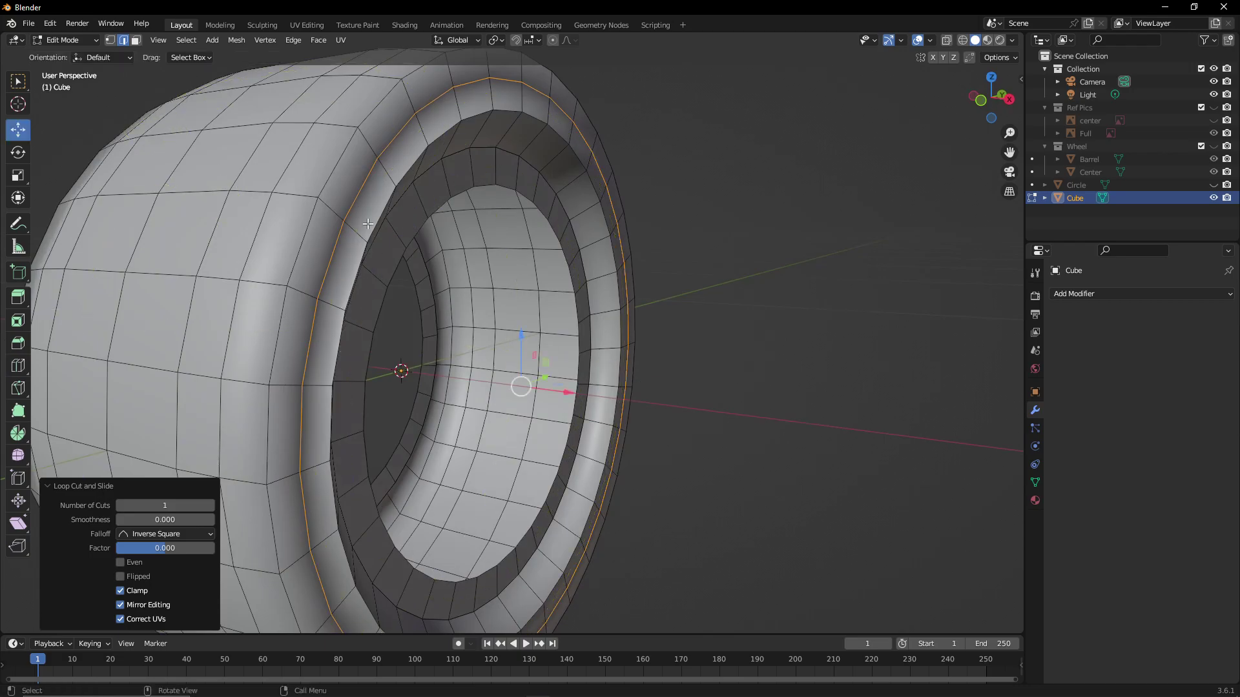
{"action": "left_click_drag", "start_coordinate": [568, 395], "coordinate": [572, 396]}
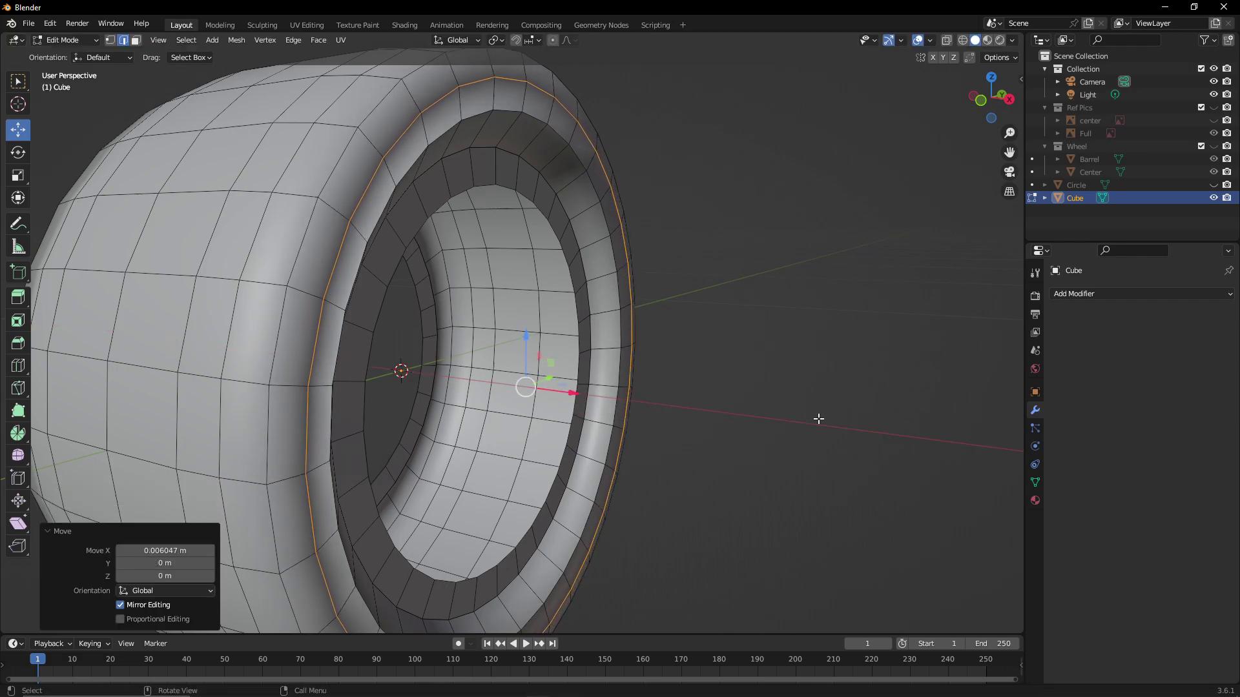
{"action": "middle_click_drag", "start_coordinate": [818, 419], "coordinate": [686, 439]}
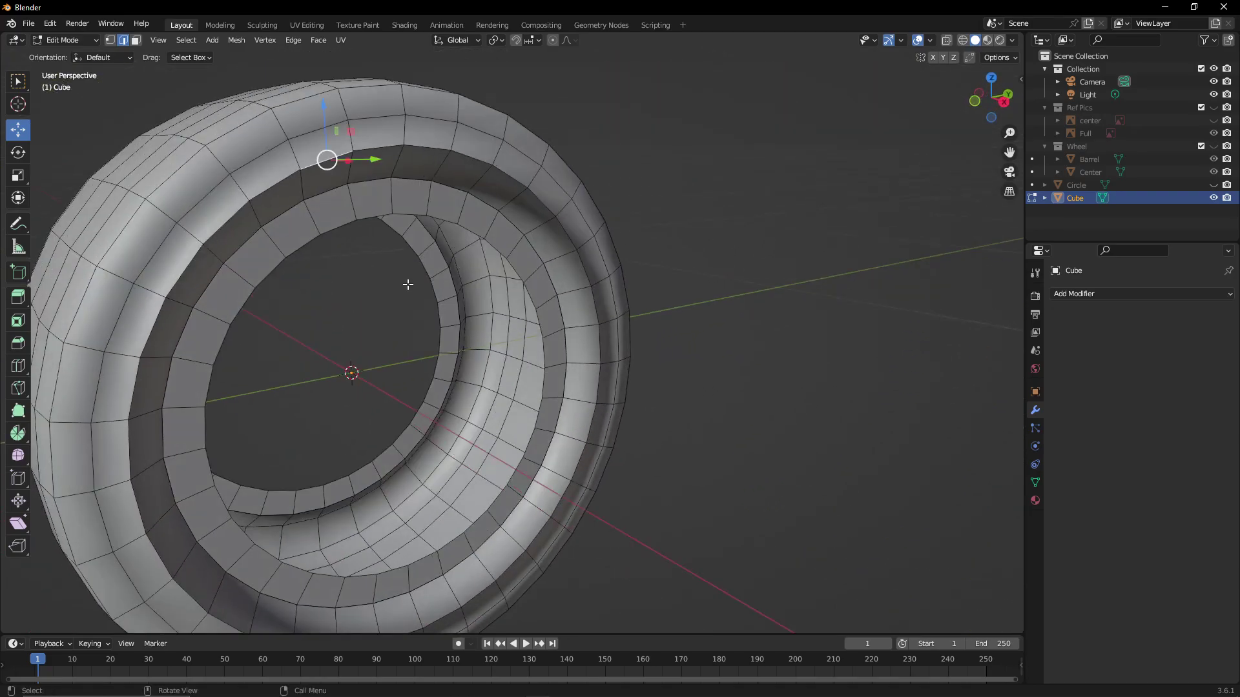
{"action": "middle_click_drag", "start_coordinate": [408, 284], "coordinate": [452, 300]}
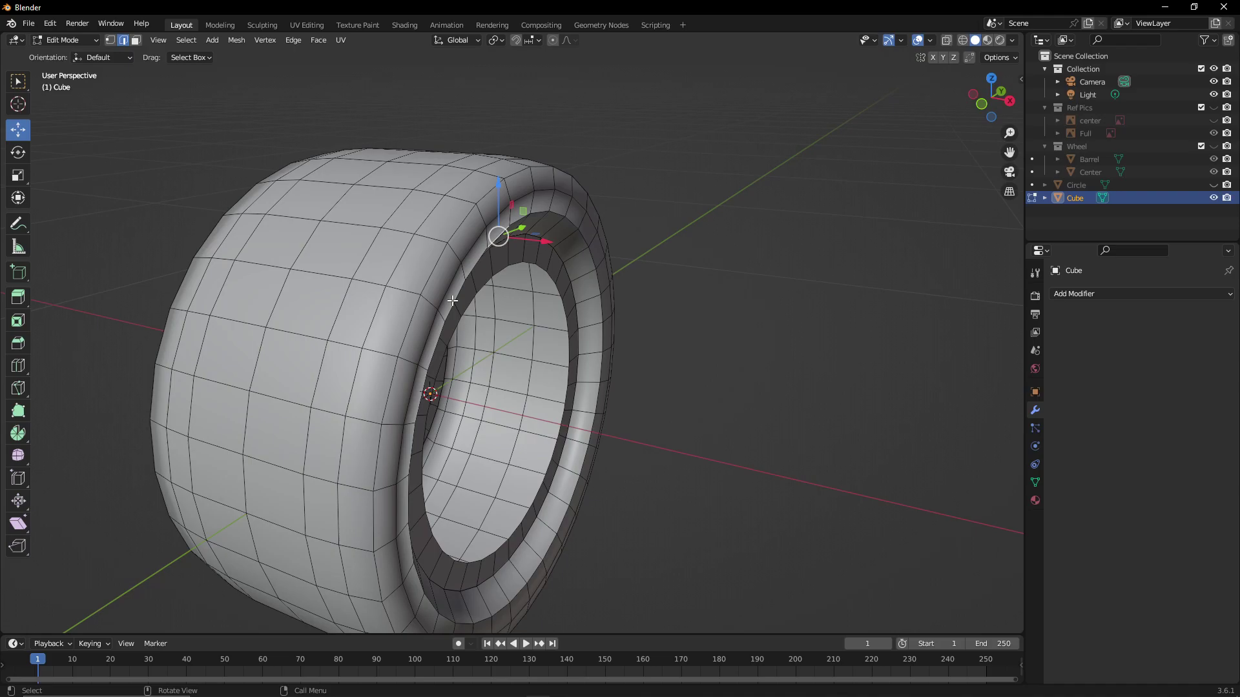
{"action": "middle_click_drag", "start_coordinate": [662, 340], "coordinate": [726, 375]}
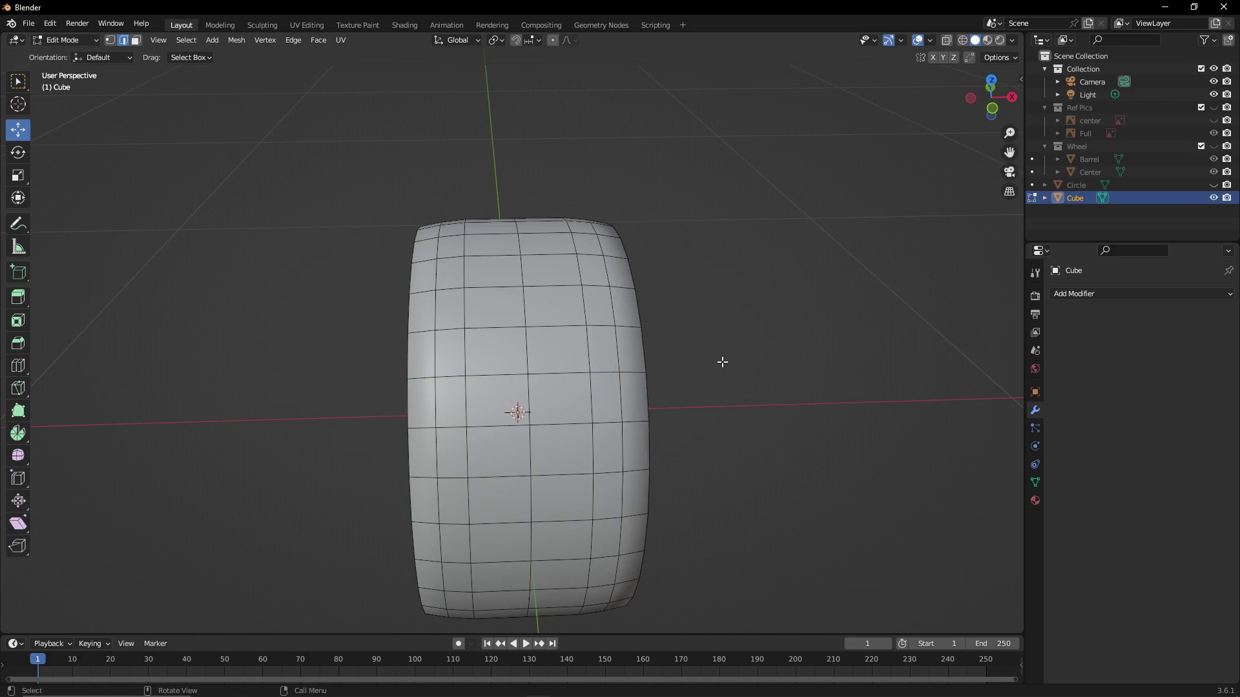
{"action": "middle_click_drag", "start_coordinate": [722, 362], "coordinate": [674, 348]}
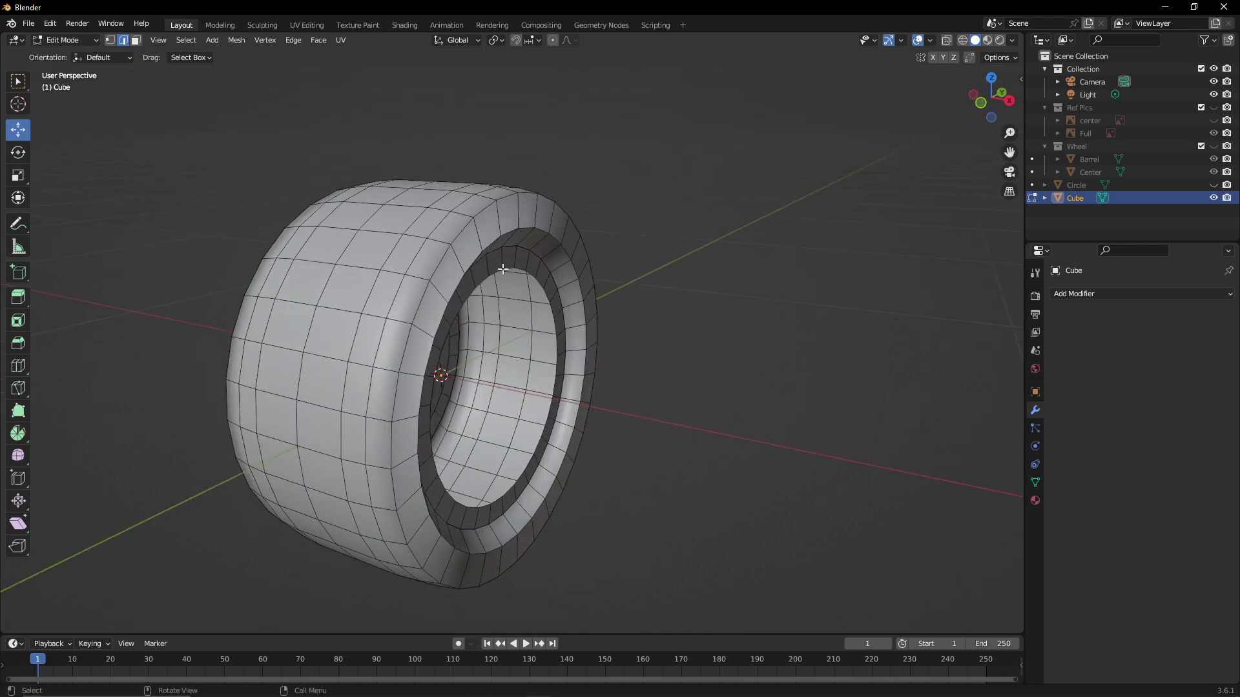
{"action": "middle_click_drag", "start_coordinate": [494, 250], "coordinate": [503, 214]}
{"action": "mouse_move", "coordinate": [647, 201]}
{"action": "middle_mouse_down"}
{"action": "mouse_move", "coordinate": [753, 194]}
{"action": "mouse_move", "coordinate": [637, 210]}
{"action": "mouse_move", "coordinate": [645, 222]}
{"action": "middle_mouse_up"}
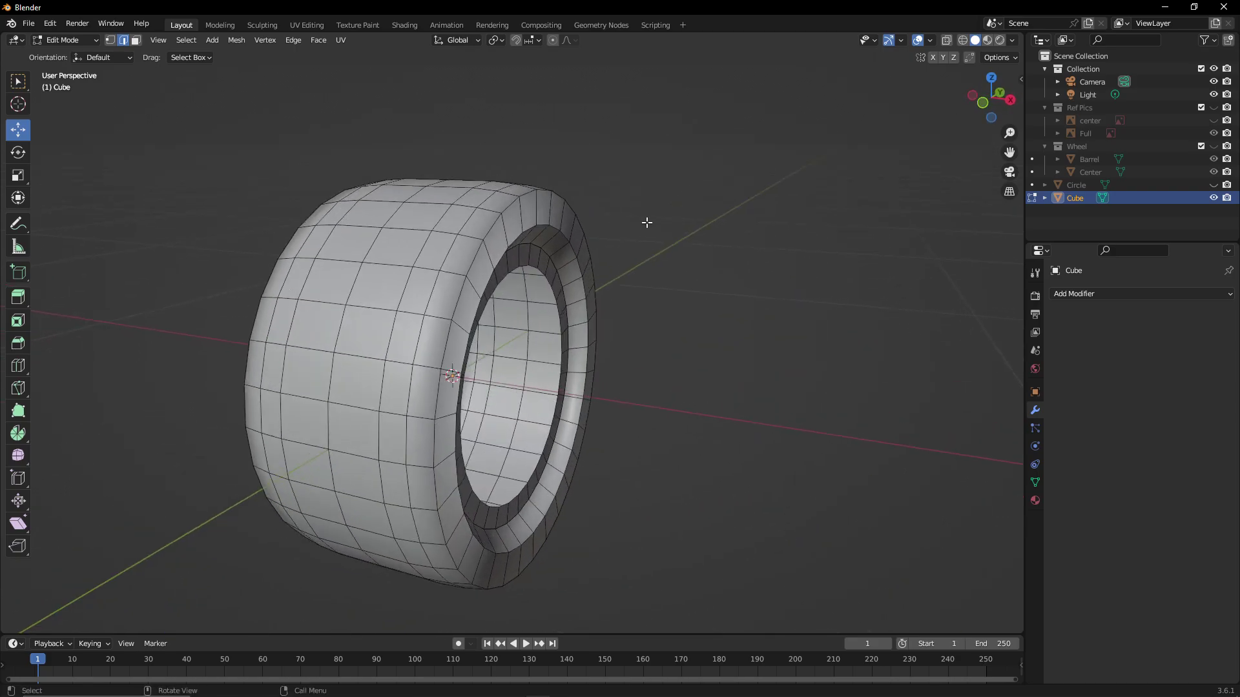
{"action": "scroll", "coordinate": [695, 213], "scroll_direction": "up", "scroll_amount": 5}
{"action": "middle_click_drag", "start_coordinate": [718, 202], "coordinate": [815, 212]}
{"action": "scroll", "coordinate": [757, 206], "scroll_direction": "down", "scroll_amount": 4}
Unhide the Wheel collection so Barrel and Center appear inside the tire
{"action": "left_click", "coordinate": [1214, 146]}
{"action": "scroll", "coordinate": [774, 212], "scroll_direction": "up", "scroll_amount": 3}
{"action": "scroll", "coordinate": [816, 212], "scroll_direction": "down", "scroll_amount": 5}
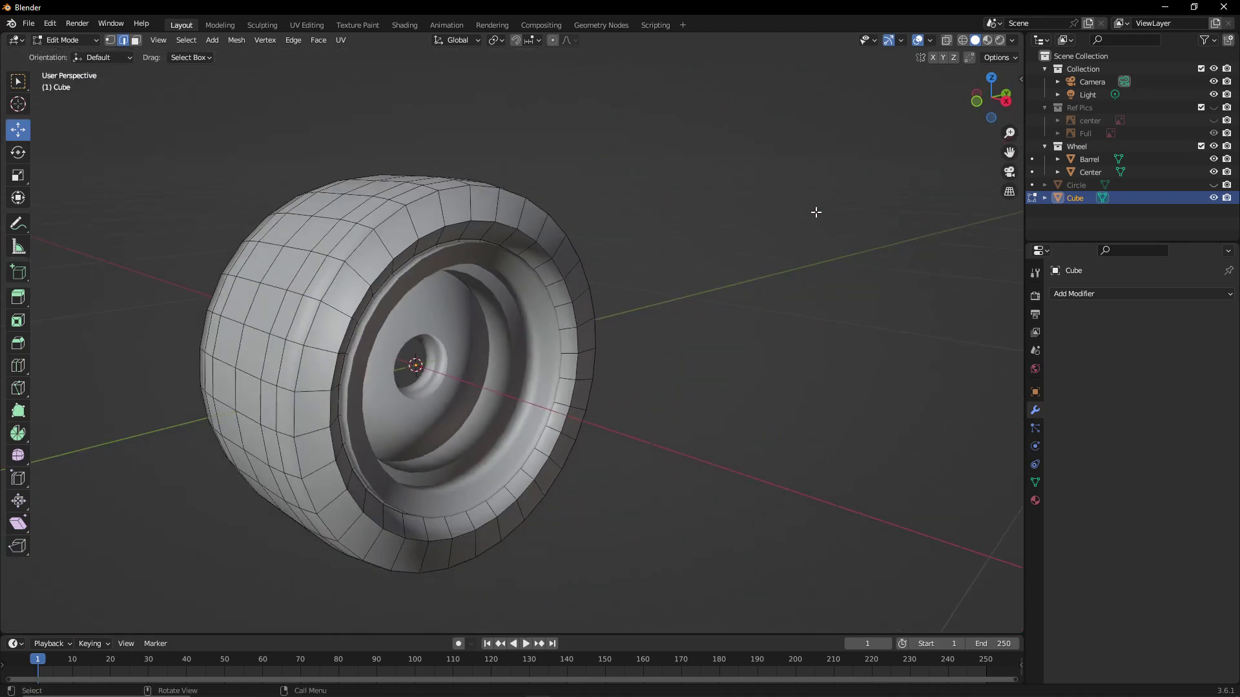
Switch to Object Mode, deselect the tire, and orbit to face the wheel's hub
{"action": "left_click", "coordinate": [76, 41]}
{"action": "left_click", "coordinate": [64, 53]}
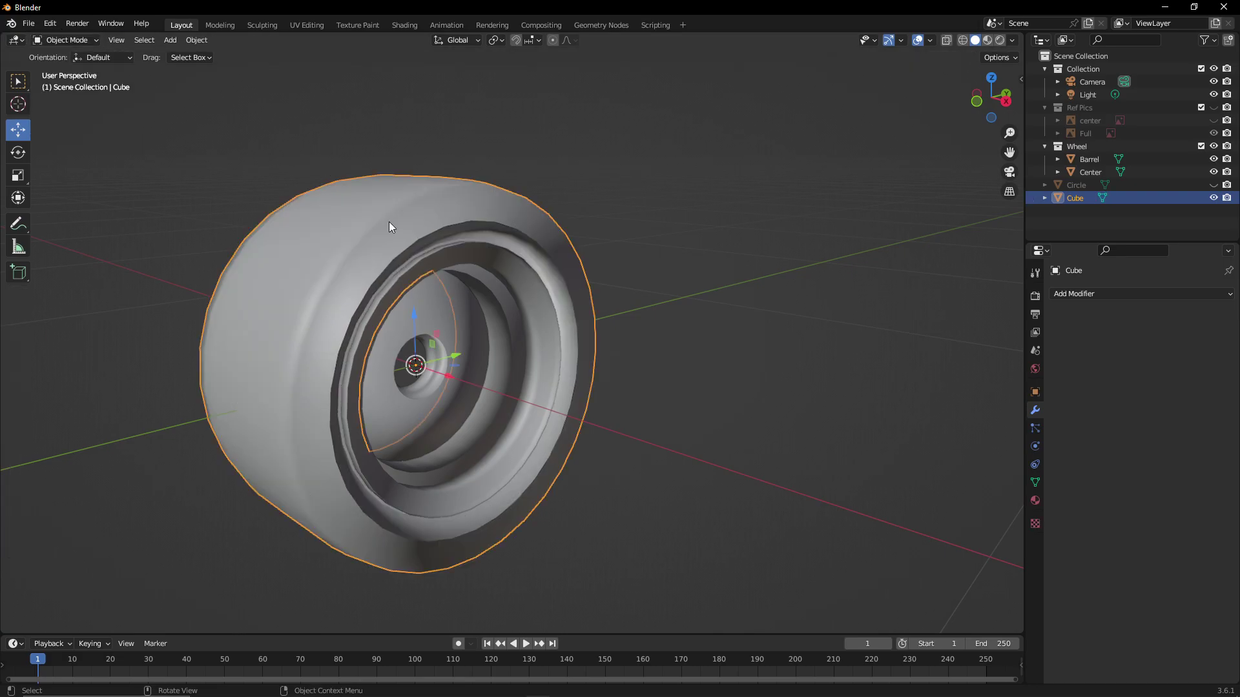
{"action": "left_click", "coordinate": [738, 319]}
{"action": "middle_click_drag", "start_coordinate": [738, 319], "coordinate": [591, 300]}
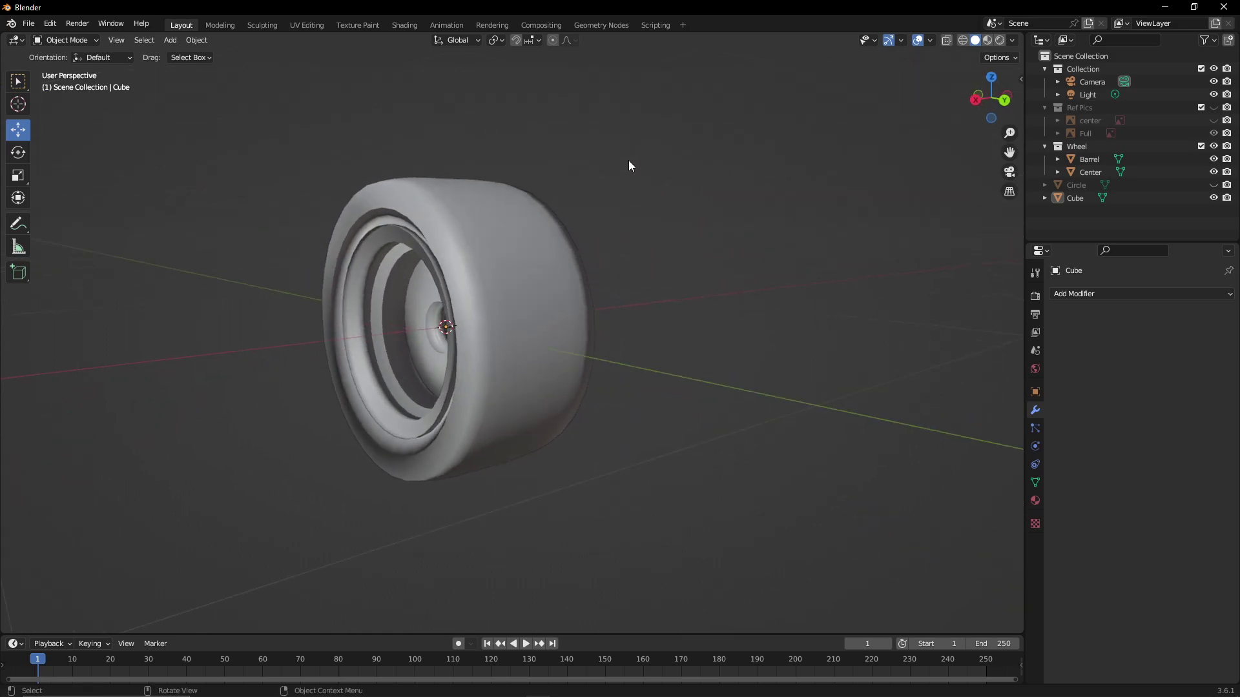
{"action": "middle_click_drag", "start_coordinate": [629, 161], "coordinate": [248, 202]}
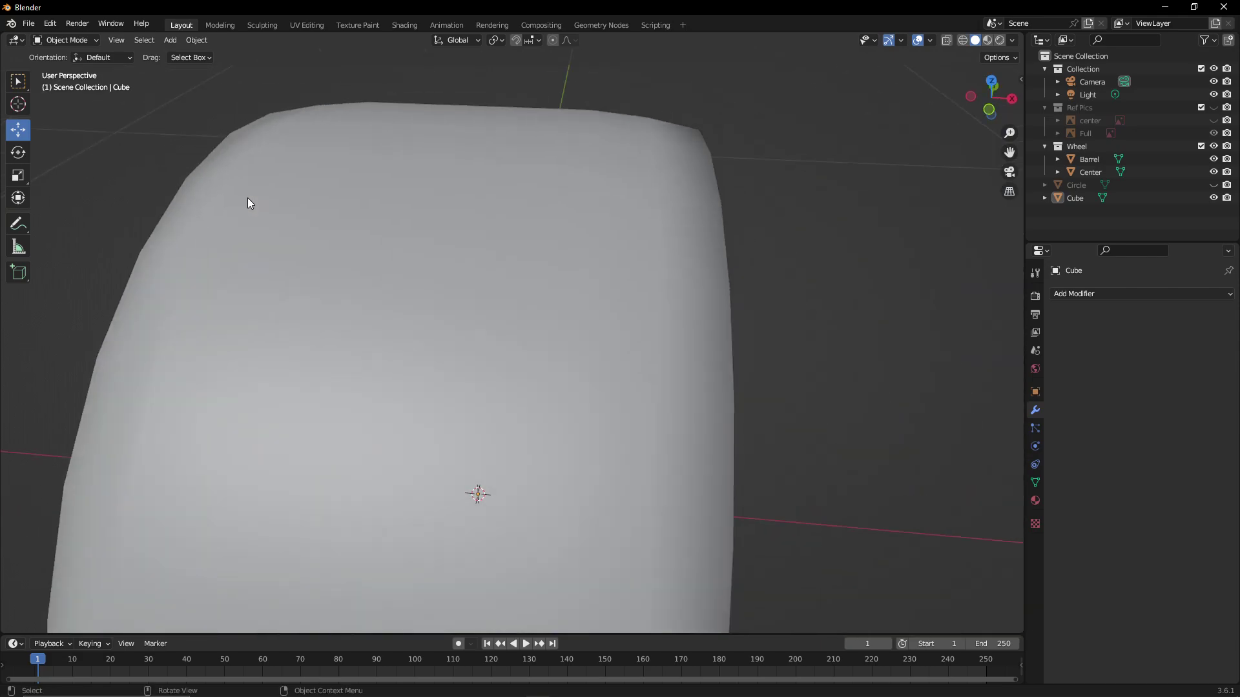
{"action": "scroll", "coordinate": [246, 198], "scroll_direction": "down", "scroll_amount": 6}
{"action": "middle_click_drag", "start_coordinate": [506, 219], "coordinate": [370, 212]}
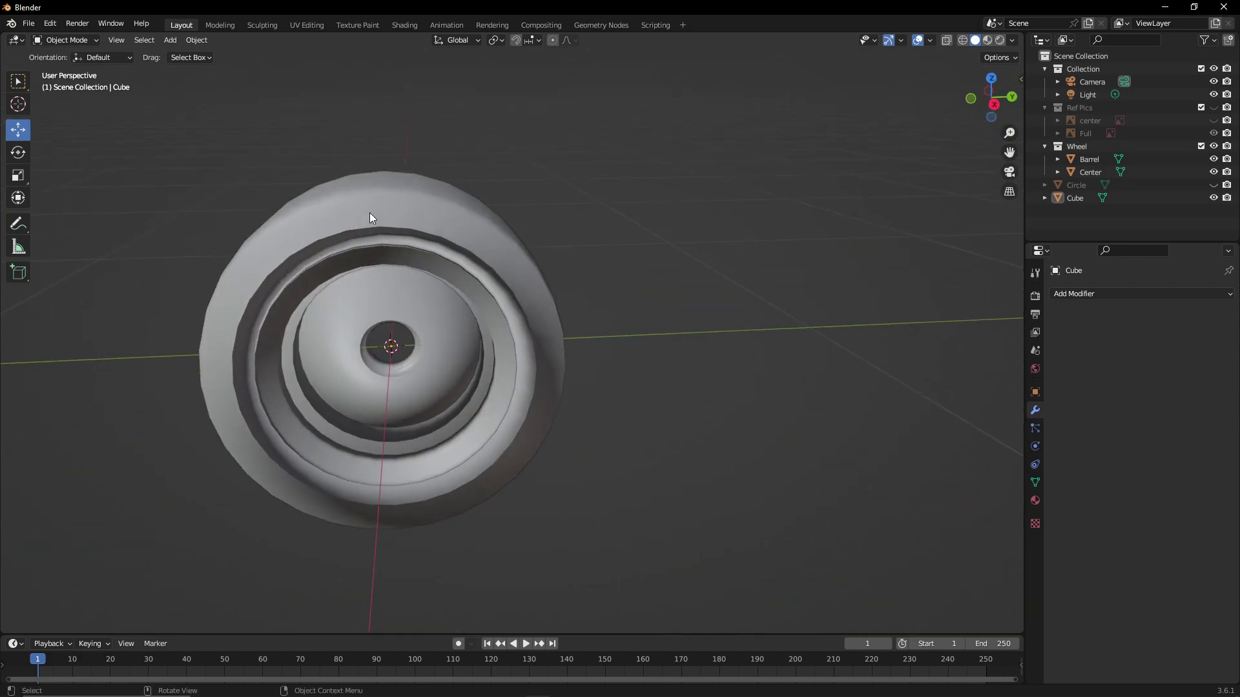
Give the tire a Subdivision Surface modifier (viewport level 1, render 2) and inspect it
{"action": "left_click", "coordinate": [369, 212]}
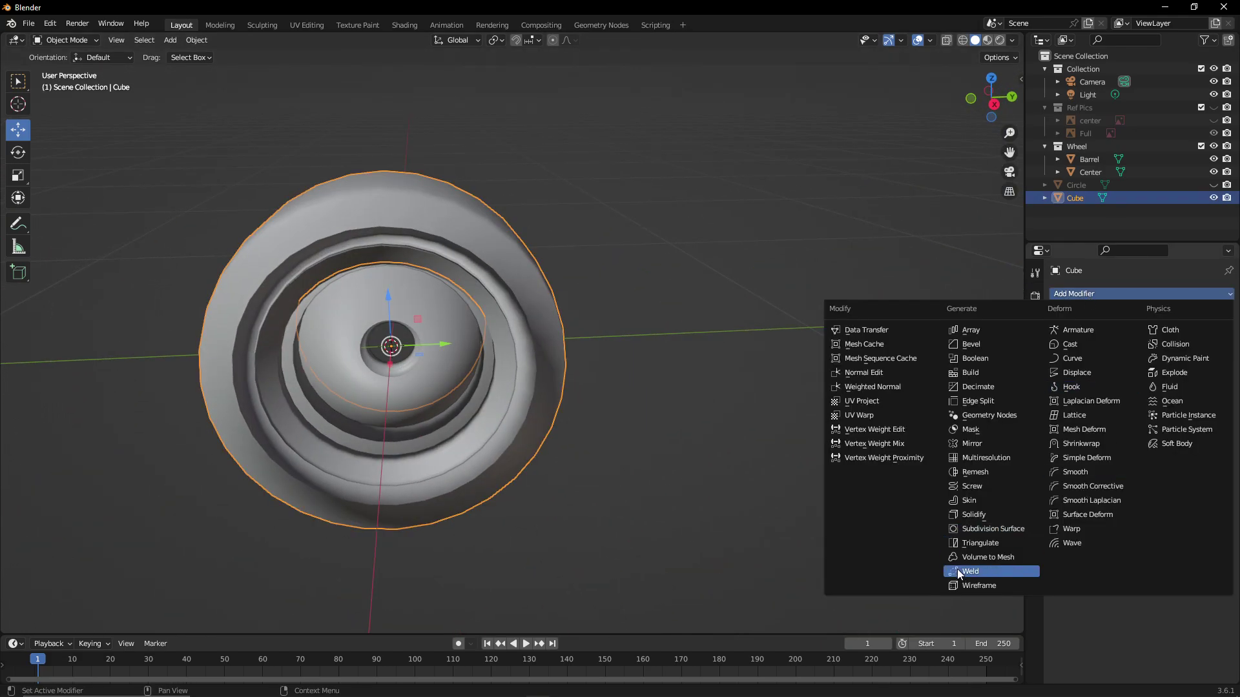
{"action": "left_click", "coordinate": [974, 528]}
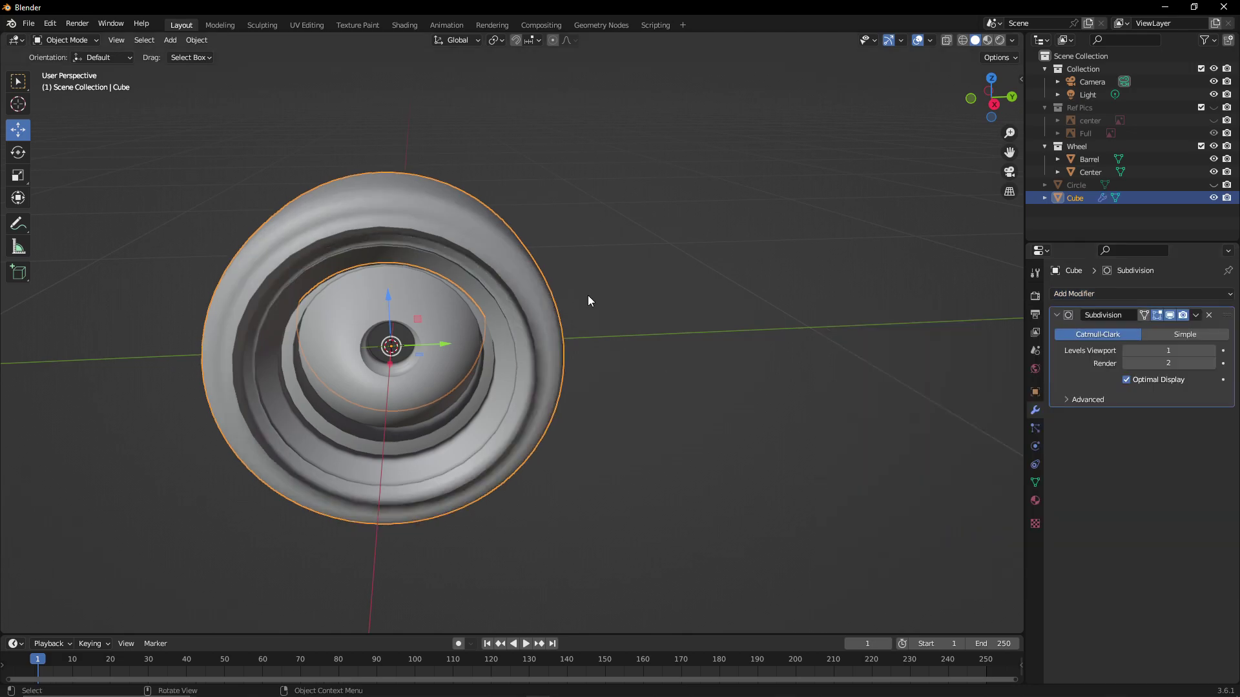
{"action": "left_click", "coordinate": [743, 243]}
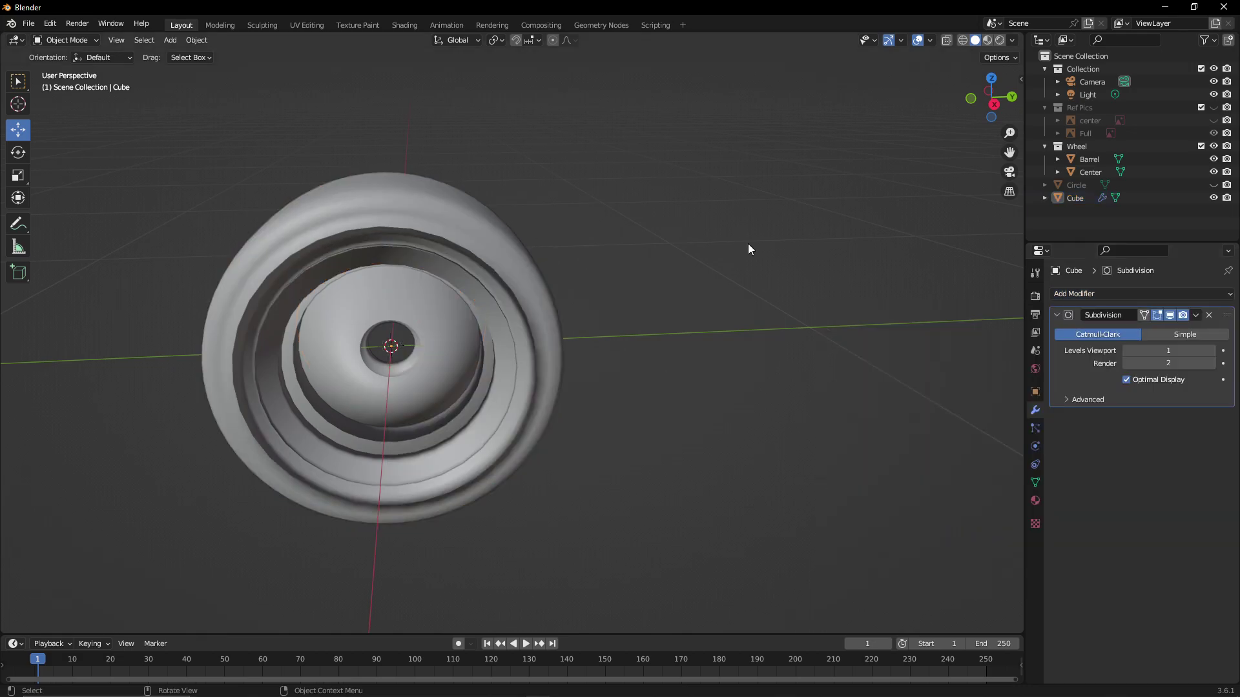
{"action": "middle_click_drag", "start_coordinate": [748, 243], "coordinate": [821, 254]}
{"action": "scroll", "coordinate": [762, 226], "scroll_direction": "up", "scroll_amount": 8}
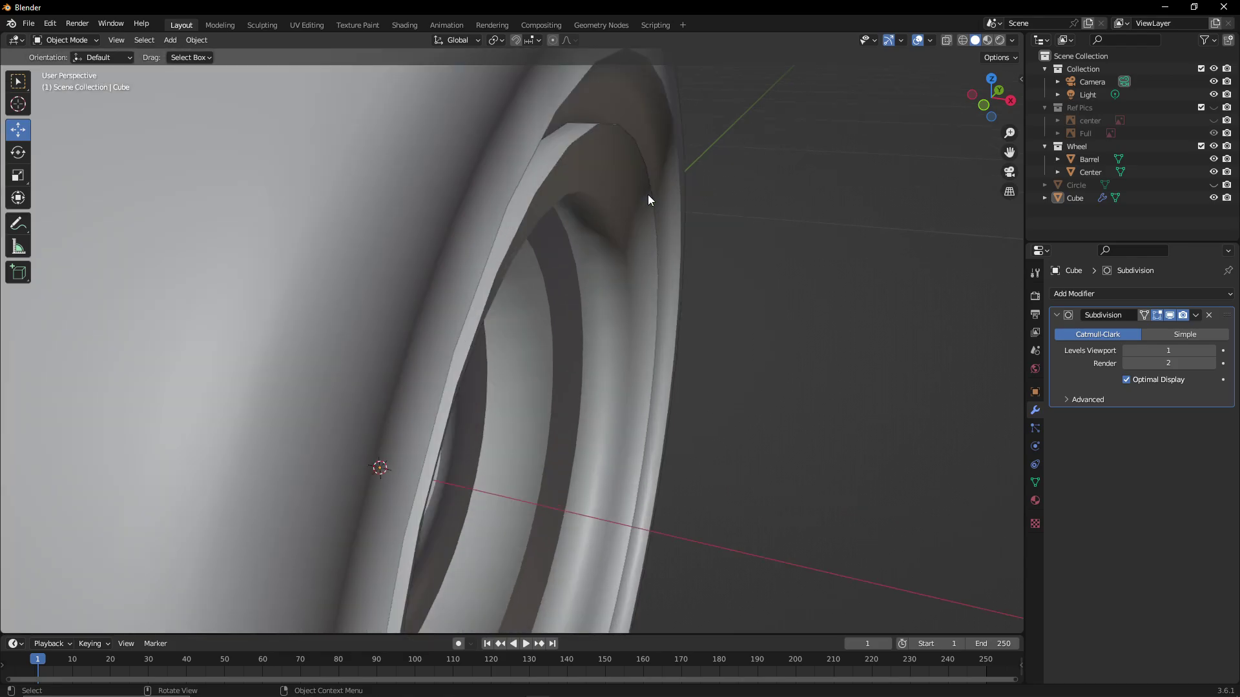
{"action": "middle_click_drag", "start_coordinate": [648, 195], "coordinate": [607, 258]}
{"action": "scroll", "coordinate": [567, 69], "scroll_direction": "up", "scroll_amount": 5}
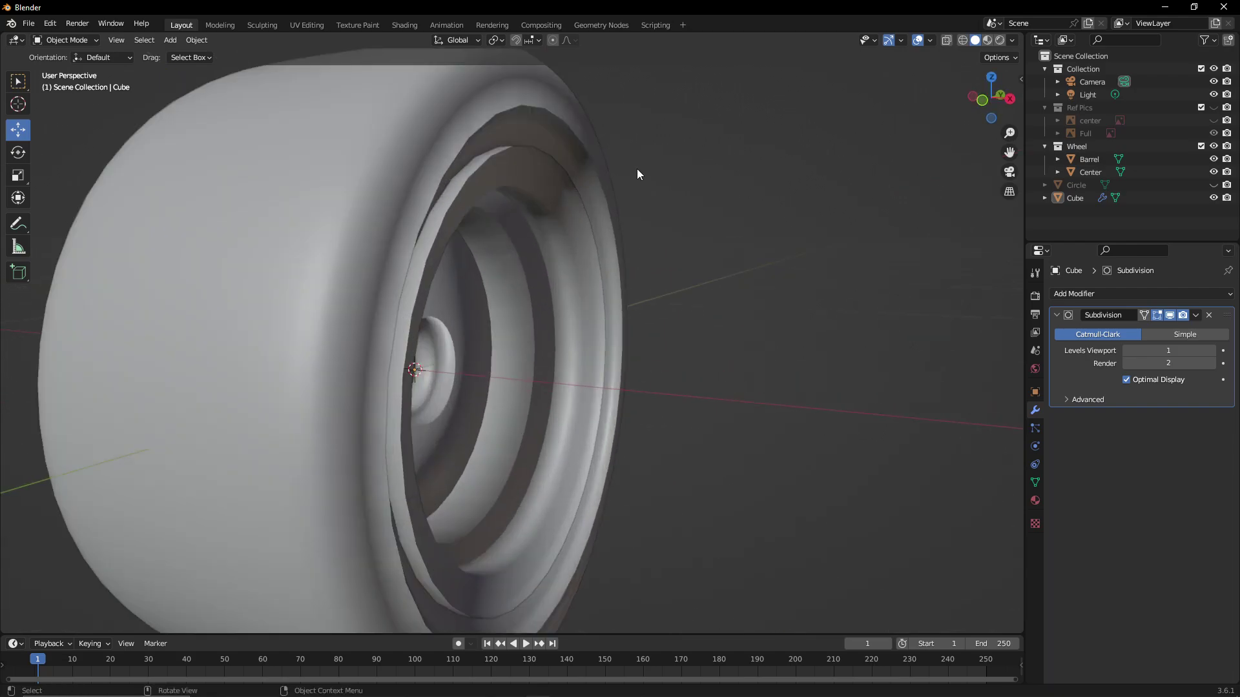
{"action": "scroll", "coordinate": [639, 174], "scroll_direction": "down", "scroll_amount": 8}
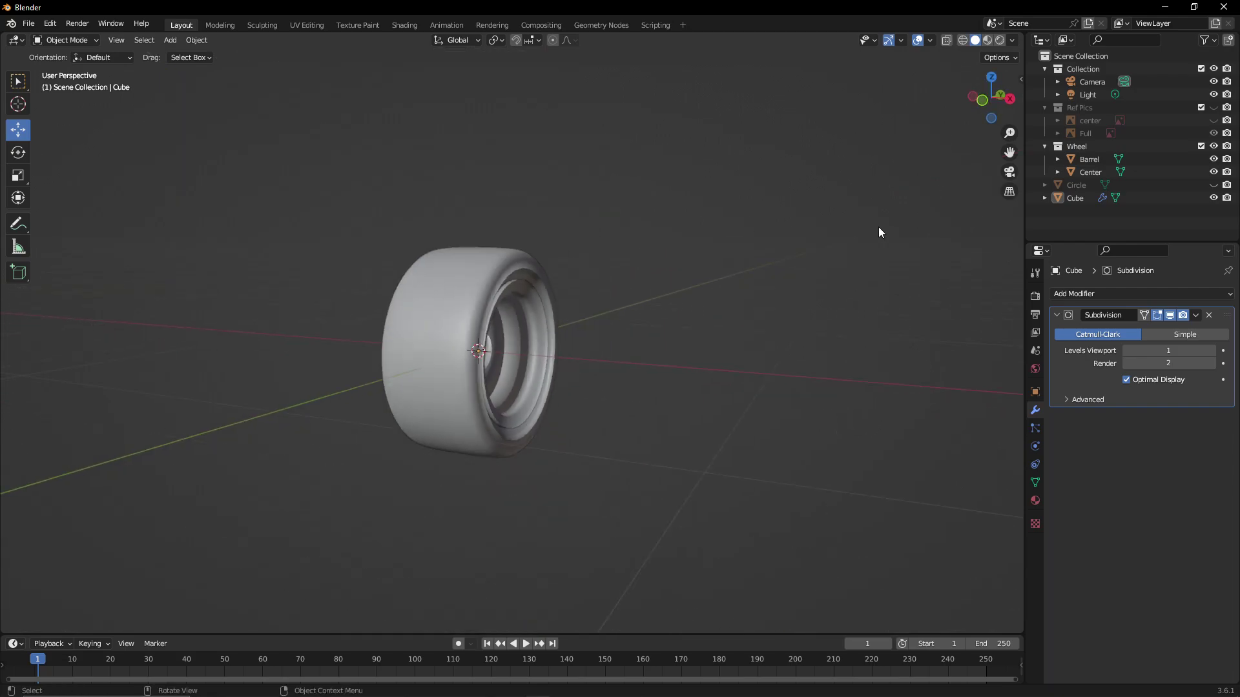
Slide the tire and the Center hub disc outward along X, off the hub
{"action": "left_click", "coordinate": [448, 289]}
{"action": "left_click_drag", "start_coordinate": [525, 356], "coordinate": [429, 352]}
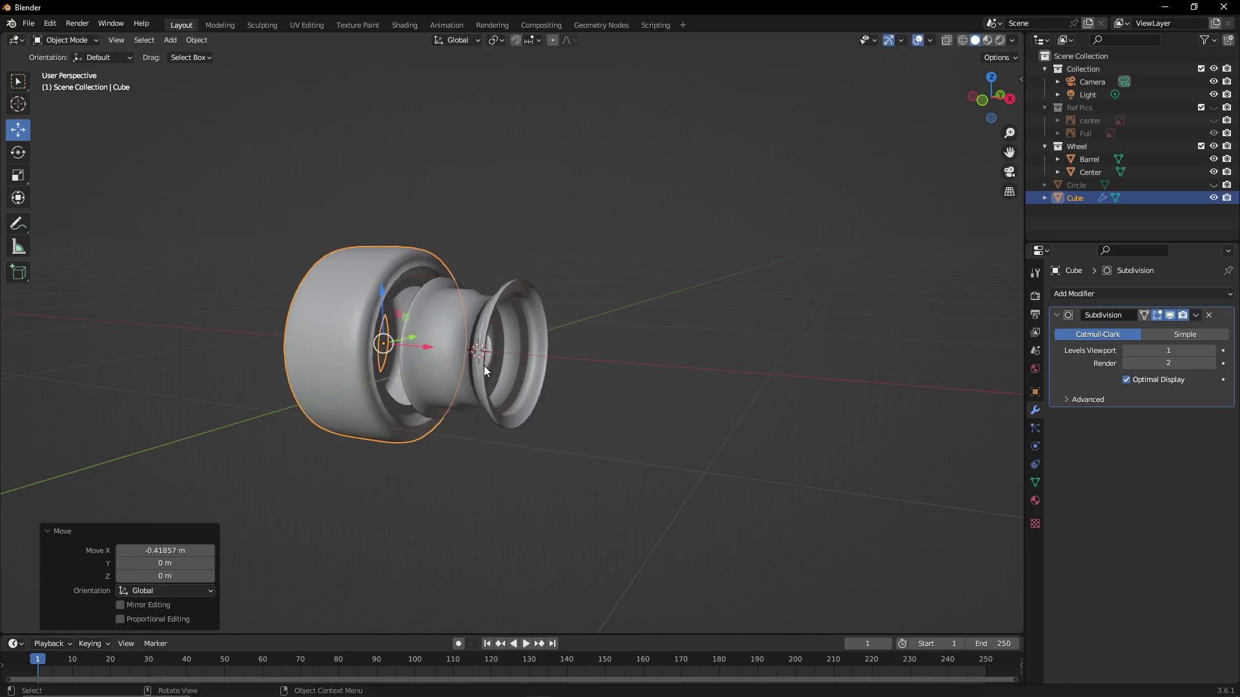
{"action": "left_click", "coordinate": [508, 363]}
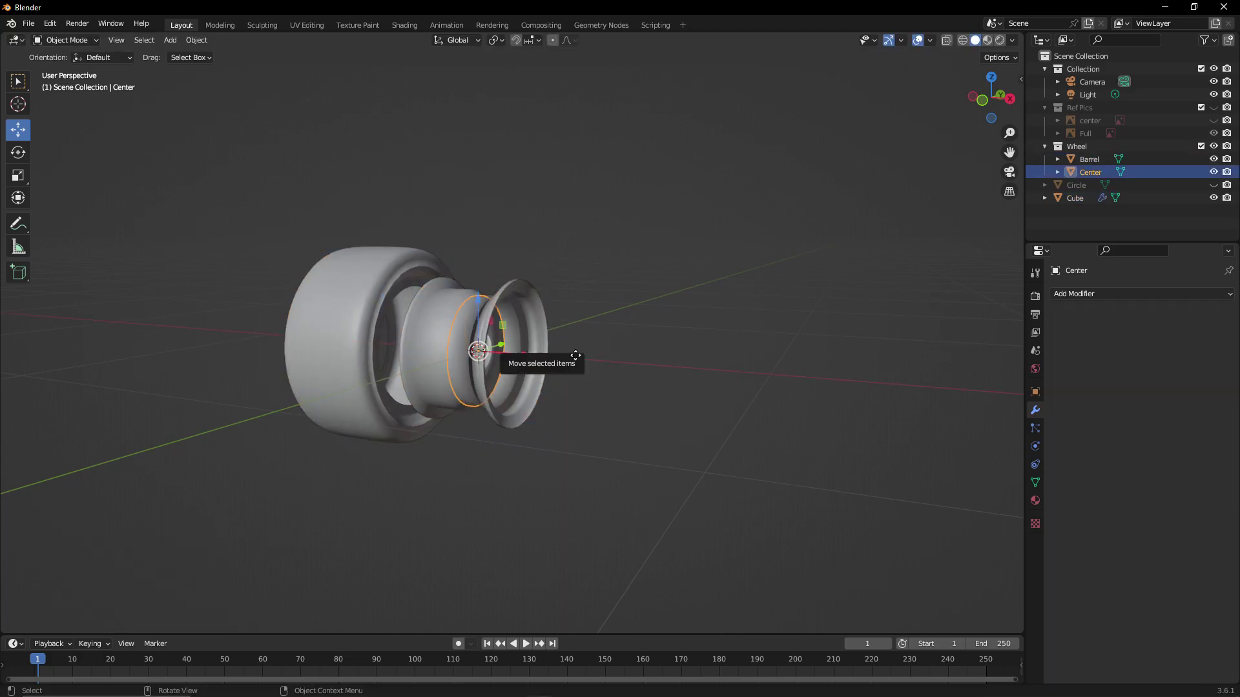
{"action": "left_click_drag", "start_coordinate": [576, 355], "coordinate": [625, 370]}
{"action": "left_click", "coordinate": [717, 452]}
Orbit around the separated parts, viewing the Center disc edge-on and the barrel's interior
{"action": "middle_click_drag", "start_coordinate": [749, 387], "coordinate": [793, 463]}
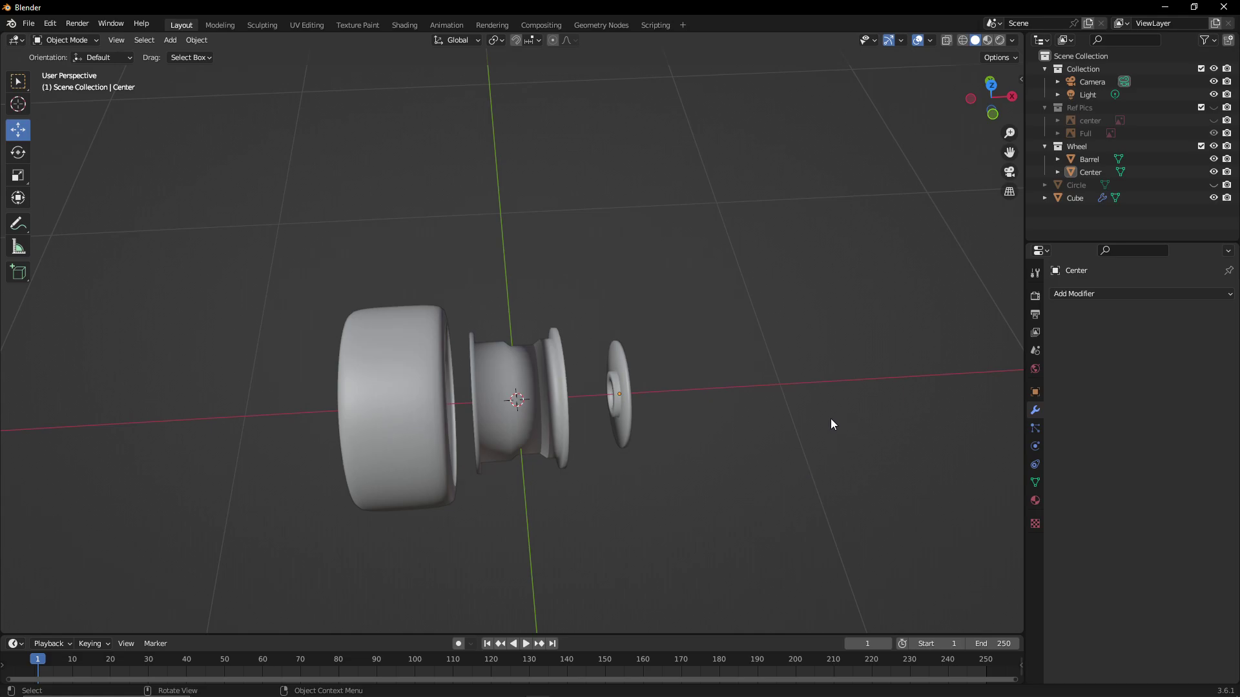
{"action": "scroll", "coordinate": [830, 437], "scroll_direction": "up", "scroll_amount": 4}
{"action": "middle_click_drag", "start_coordinate": [830, 437], "coordinate": [686, 356]}
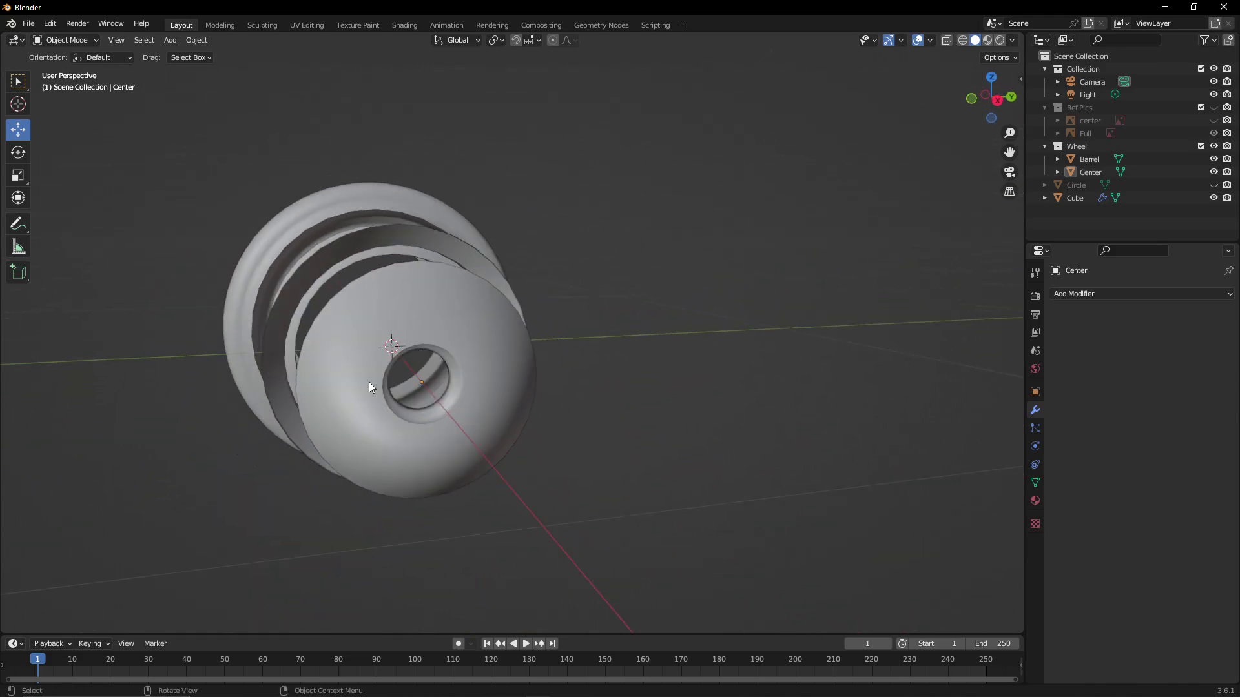
{"action": "middle_click_drag", "start_coordinate": [562, 369], "coordinate": [507, 409]}
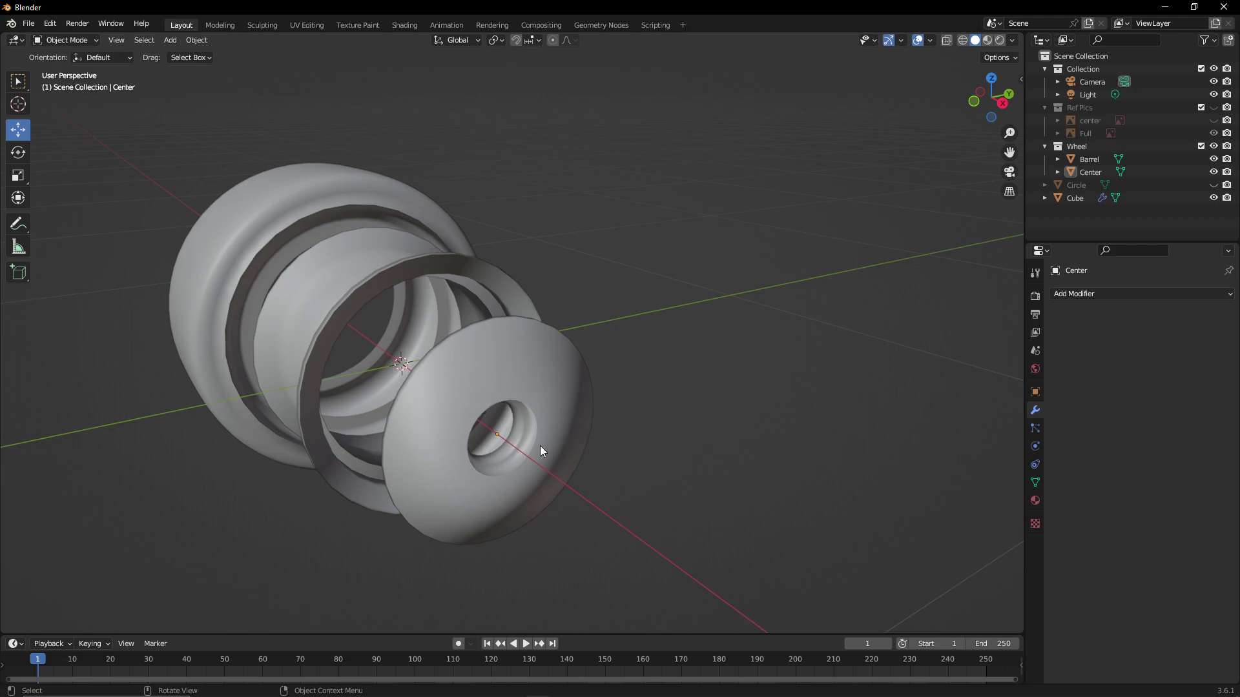
{"action": "left_click", "coordinate": [557, 394]}
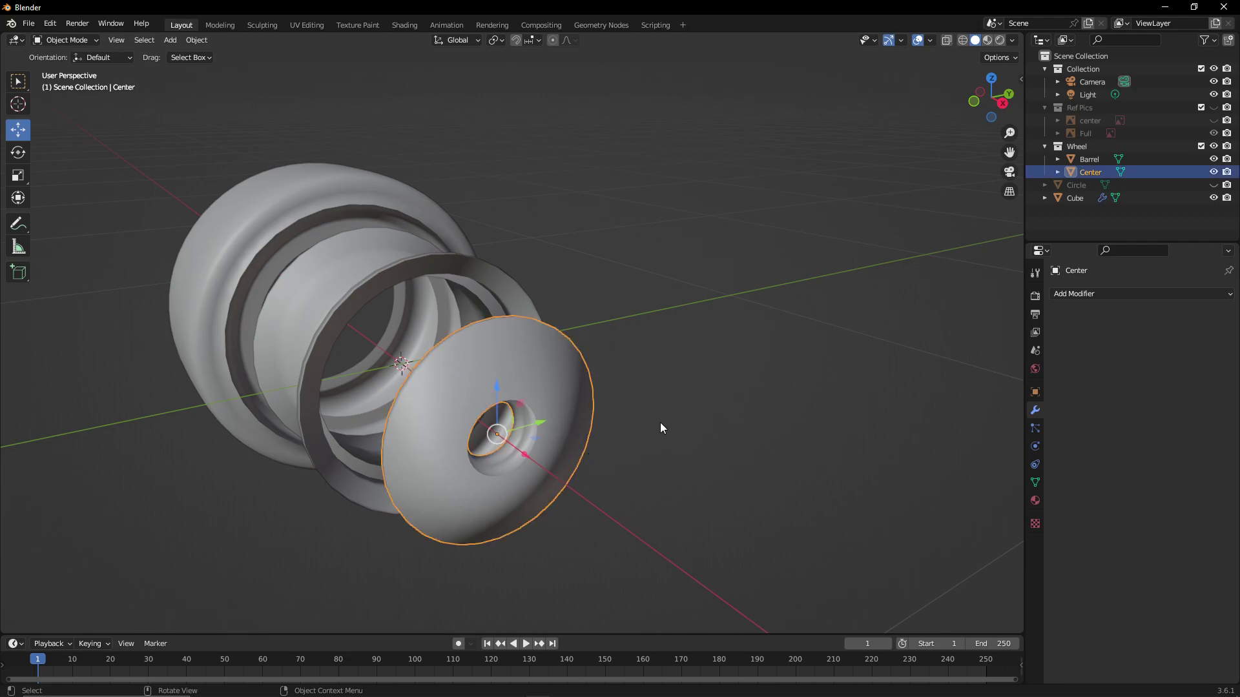
{"action": "middle_click_drag", "start_coordinate": [660, 422], "coordinate": [691, 414]}
{"action": "scroll", "coordinate": [536, 360], "scroll_direction": "up", "scroll_amount": 6}
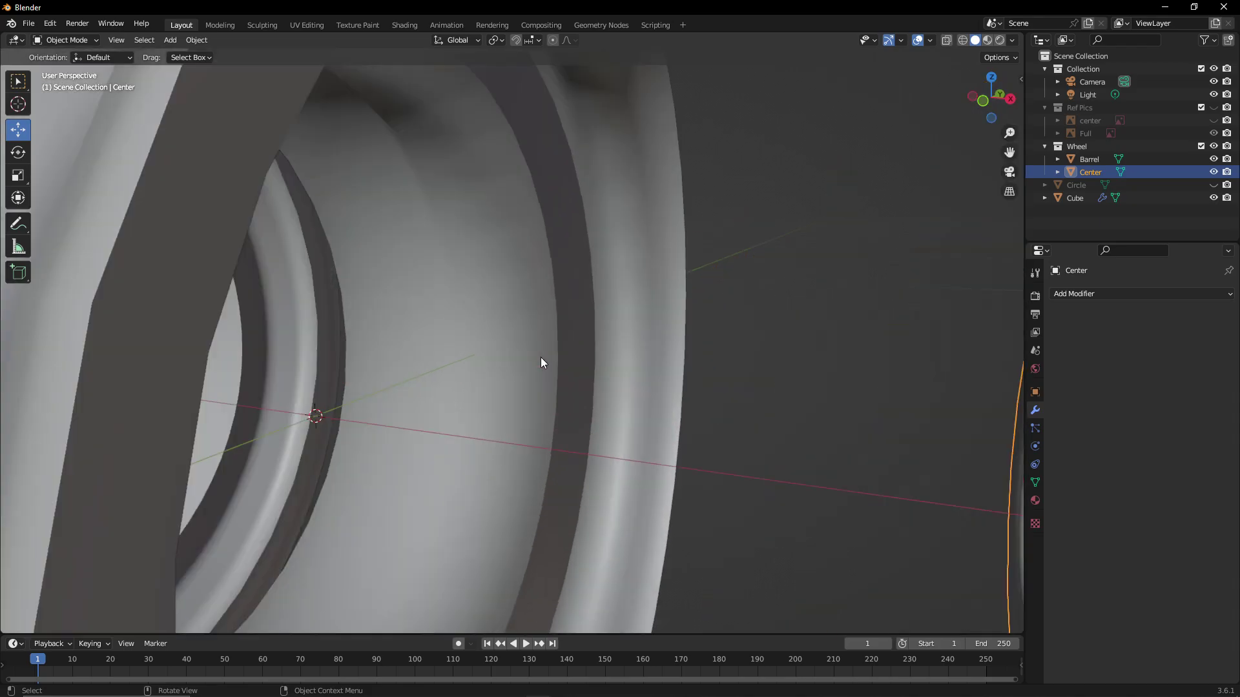
{"action": "middle_click_drag", "start_coordinate": [506, 331], "coordinate": [574, 354]}
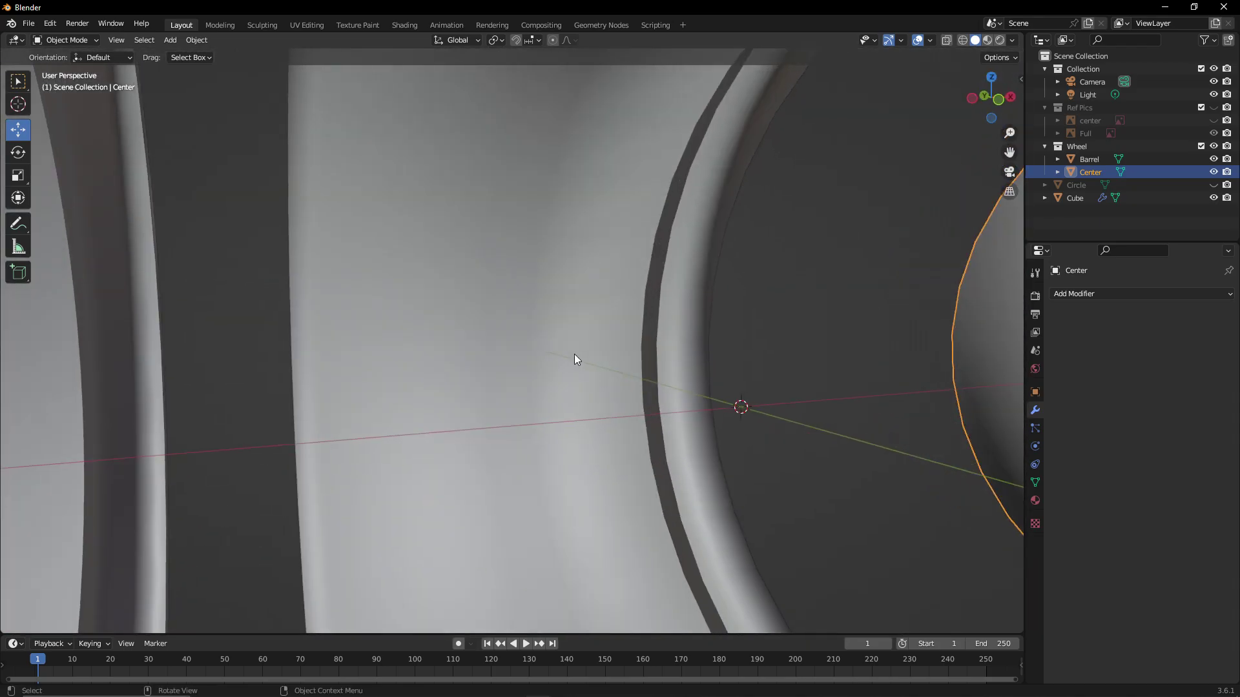
{"action": "left_click", "coordinate": [75, 40]}
{"action": "left_click", "coordinate": [82, 59]}
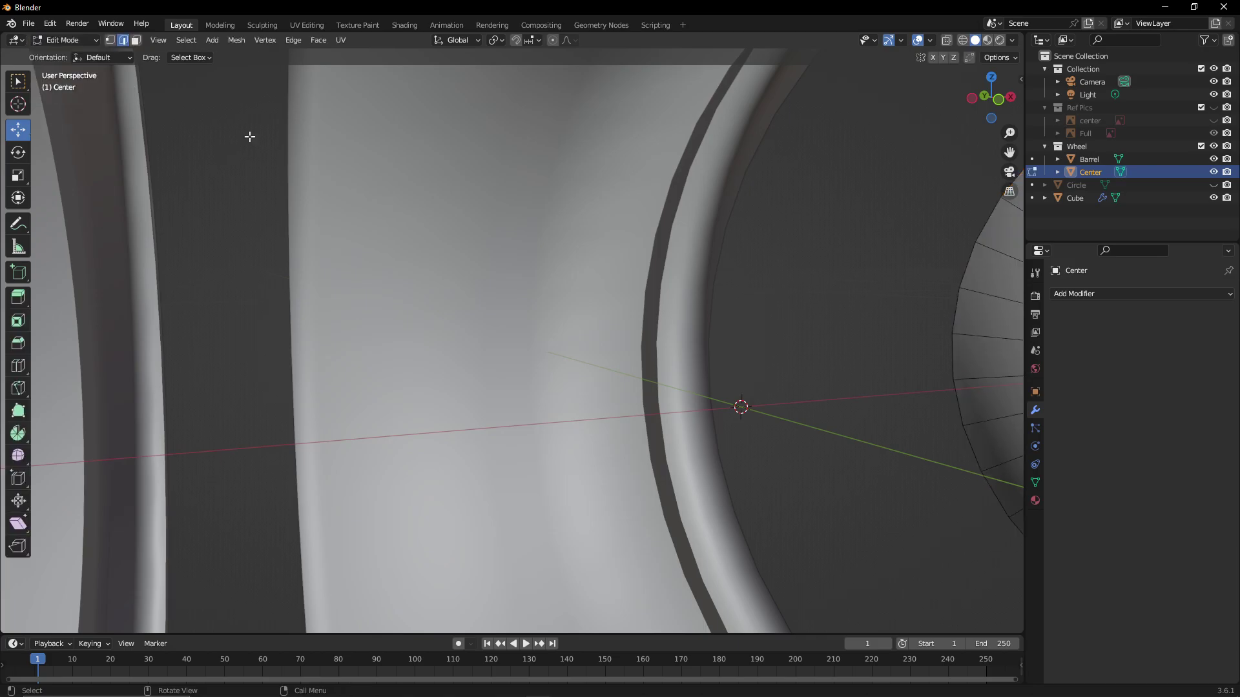
{"action": "left_click", "coordinate": [66, 41]}
{"action": "left_click", "coordinate": [66, 51]}
{"action": "left_click", "coordinate": [462, 269]}
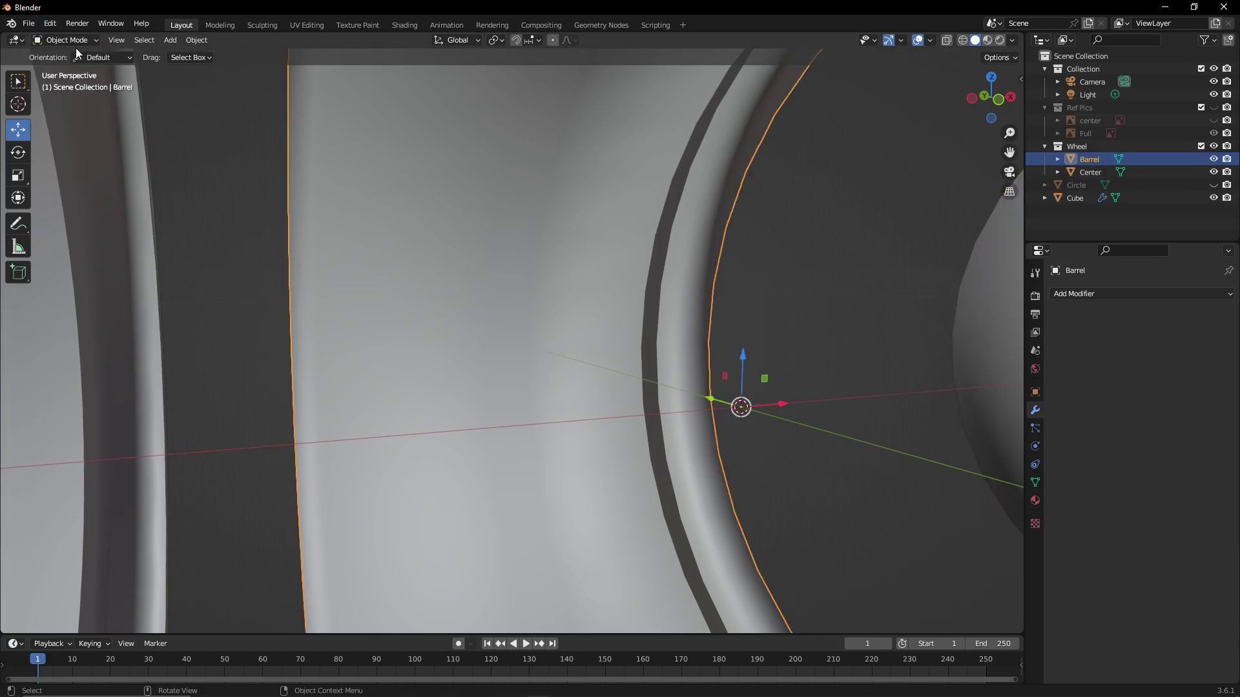
{"action": "left_click", "coordinate": [71, 40]}
{"action": "left_click", "coordinate": [79, 68]}
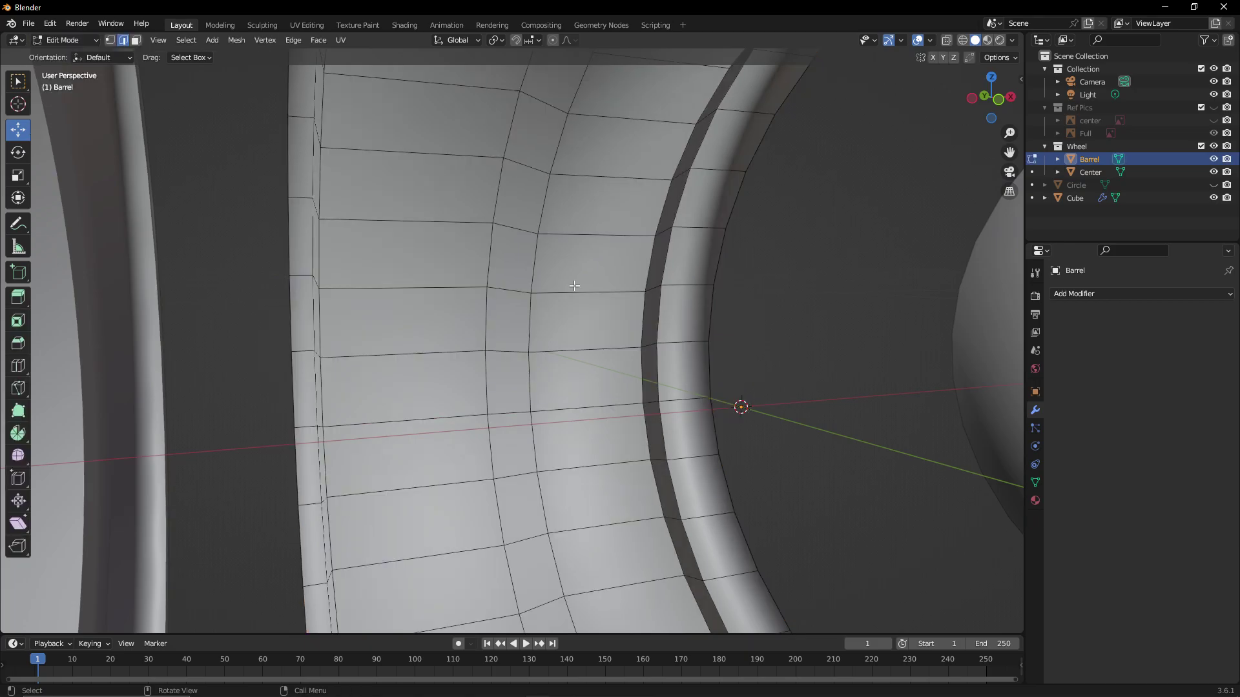
{"action": "middle_click_drag", "start_coordinate": [566, 292], "coordinate": [542, 328]}
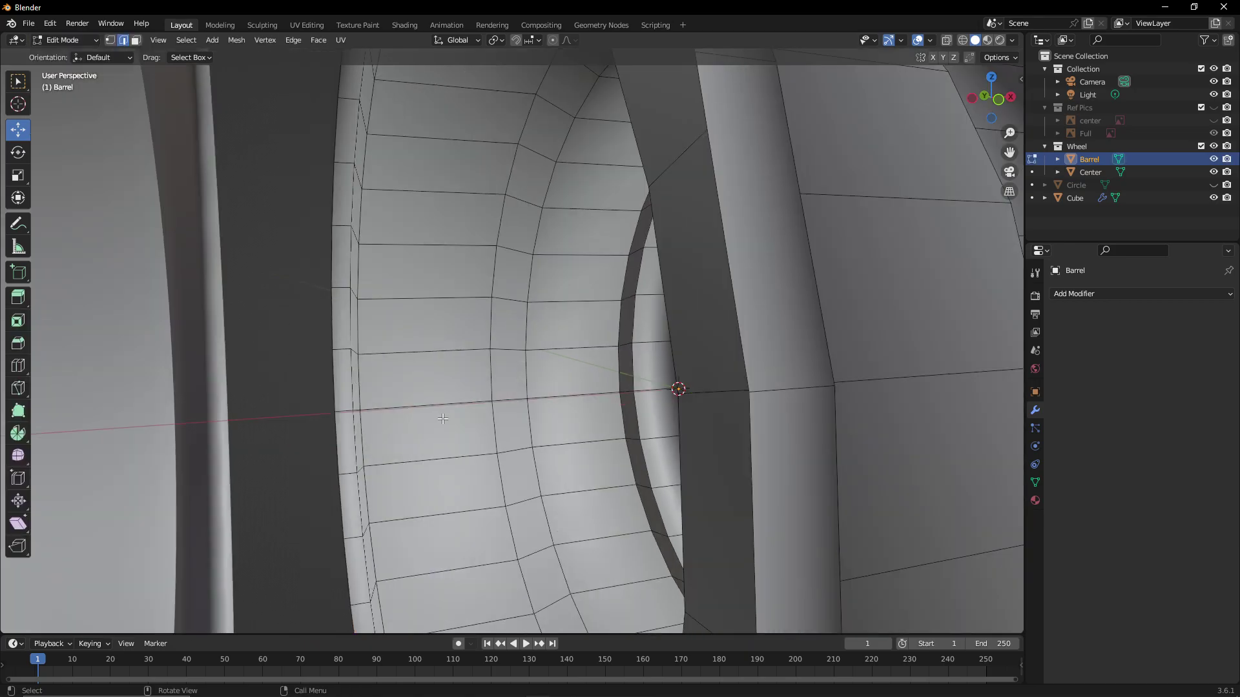
{"action": "left_click", "coordinate": [428, 293]}
{"action": "middle_click_drag", "start_coordinate": [427, 294], "coordinate": [568, 420]}
{"action": "left_click", "coordinate": [584, 386]}
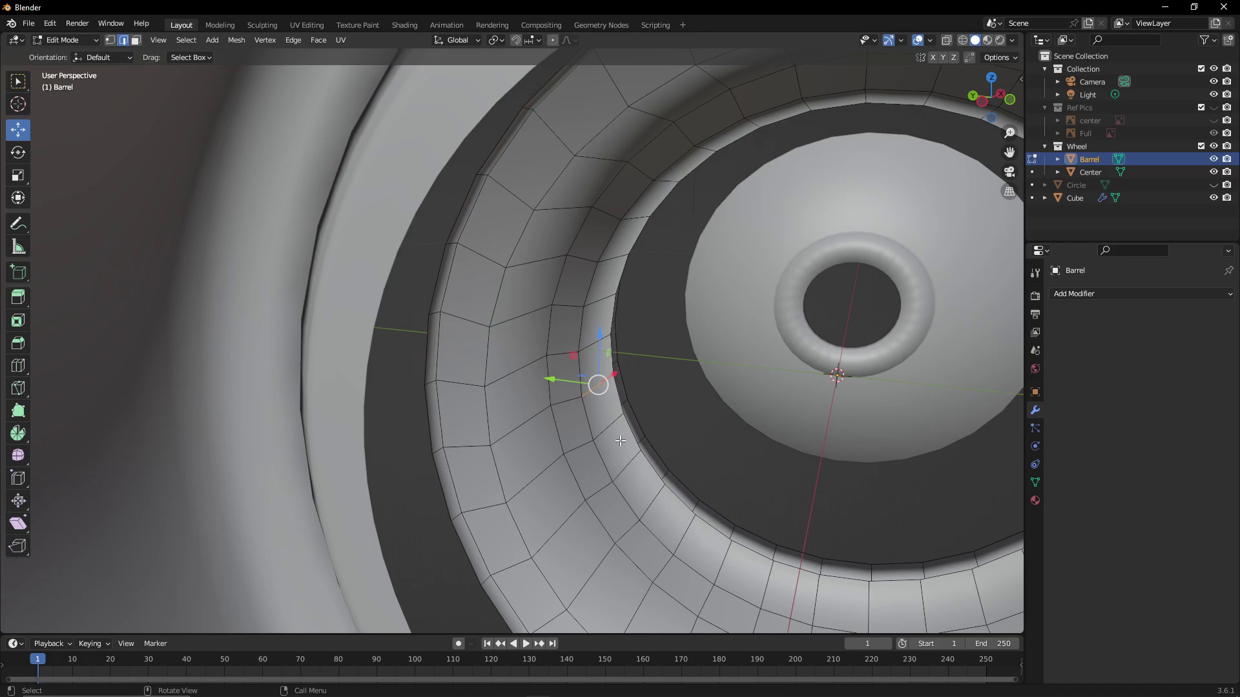
{"action": "middle_click_drag", "start_coordinate": [717, 436], "coordinate": [193, 186]}
{"action": "left_click", "coordinate": [55, 37]}
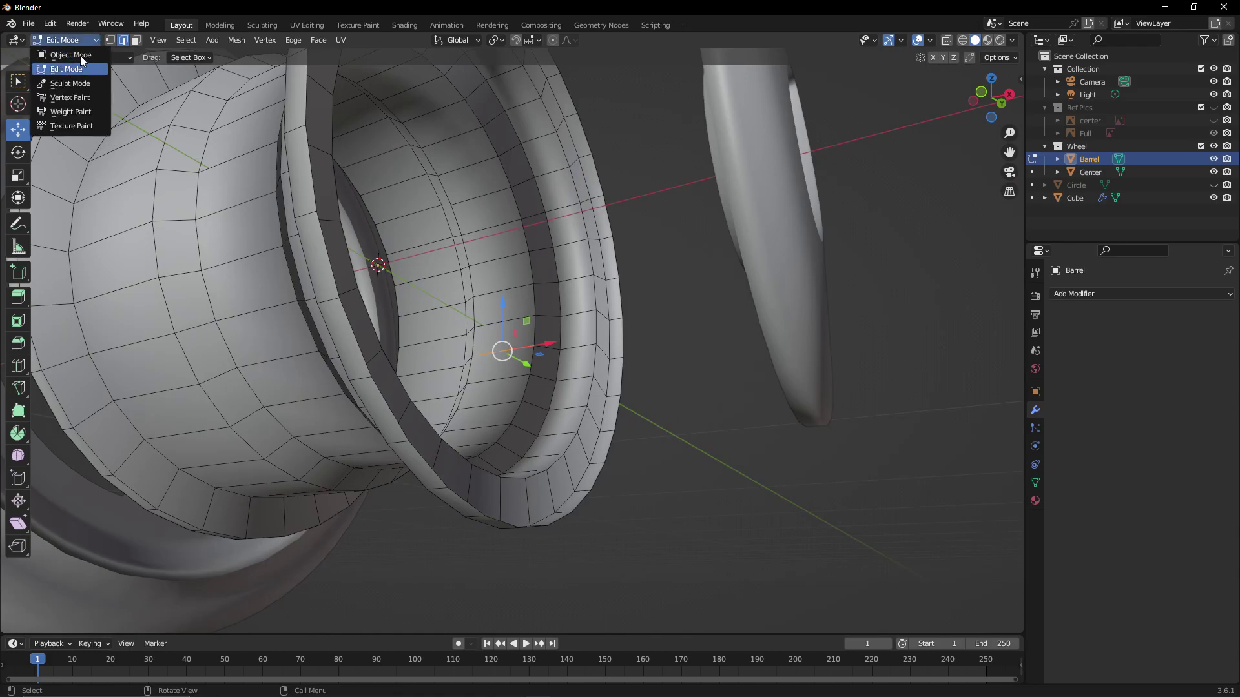
{"action": "left_click", "coordinate": [80, 55]}
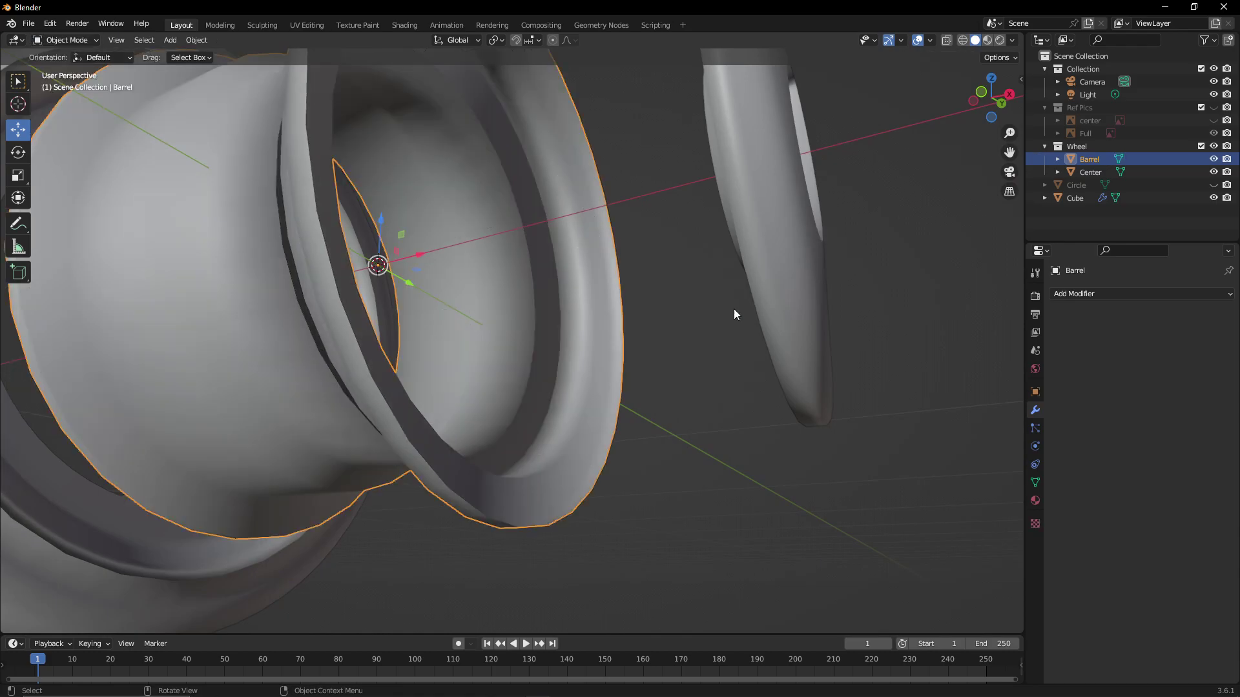
Reposition the Center disc along X in front of the barrel
{"action": "left_click", "coordinate": [777, 264]}
{"action": "middle_click_drag", "start_coordinate": [777, 263], "coordinate": [843, 273]}
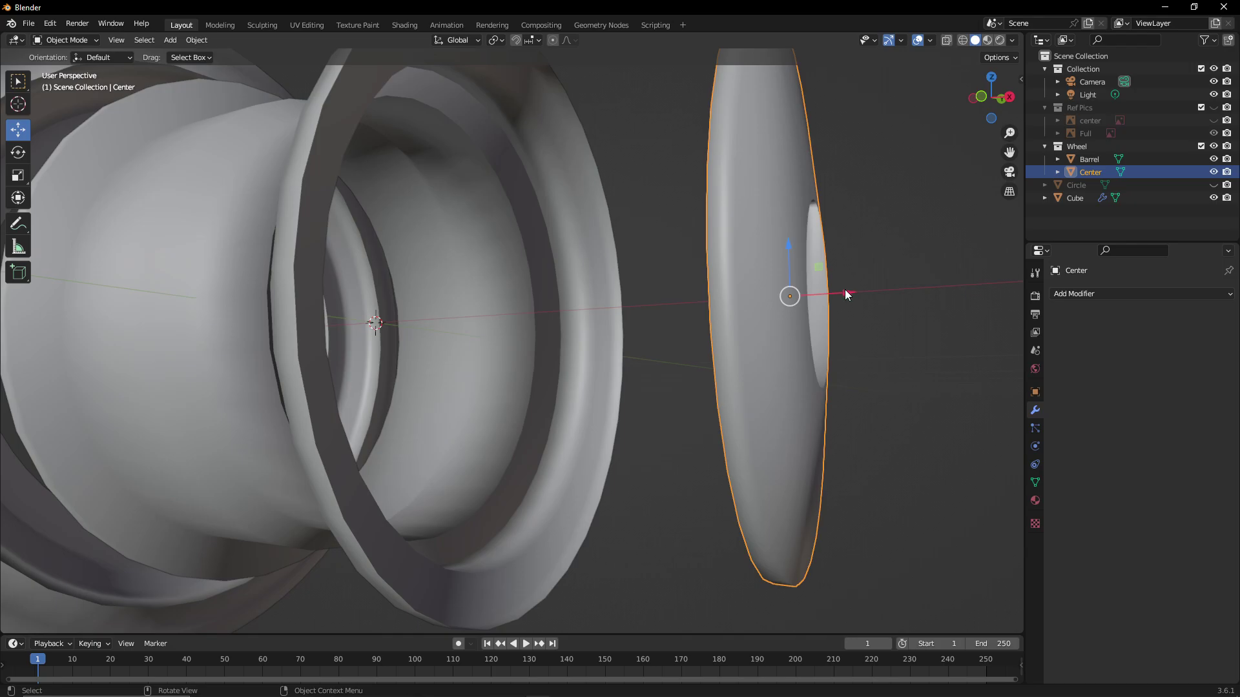
{"action": "left_click_drag", "start_coordinate": [846, 294], "coordinate": [326, 335]}
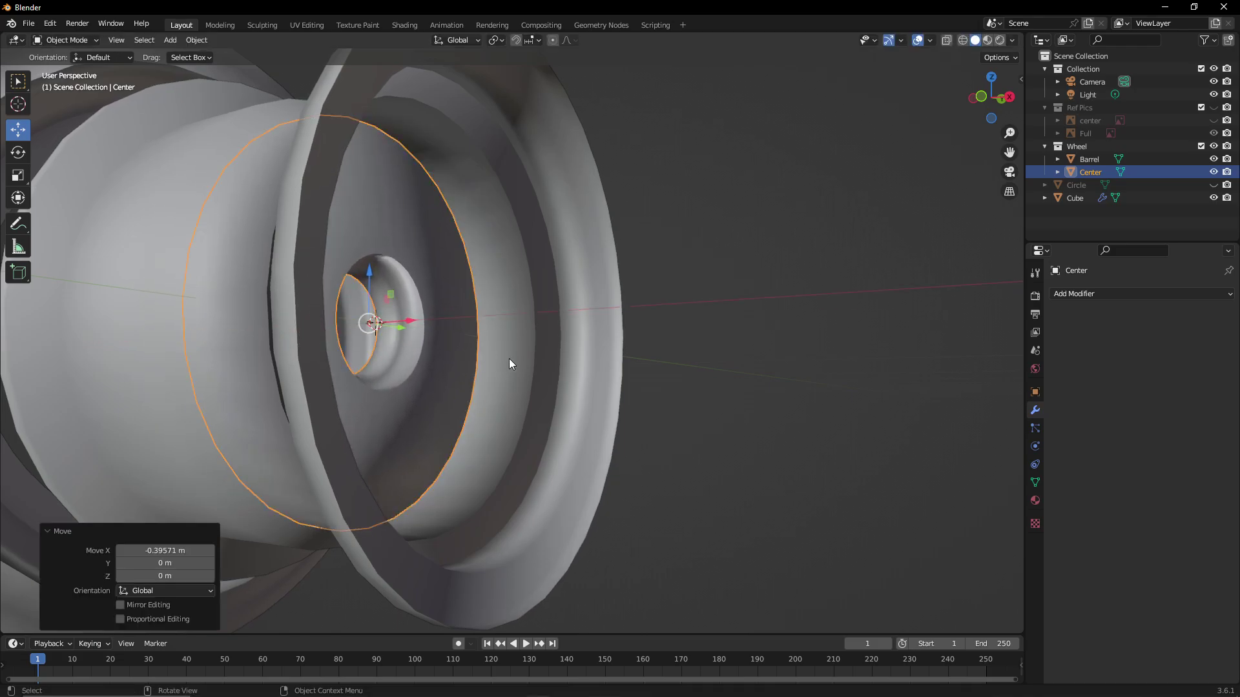
{"action": "middle_click_drag", "start_coordinate": [509, 364], "coordinate": [535, 392]}
{"action": "scroll", "coordinate": [577, 401], "scroll_direction": "up", "scroll_amount": 3}
{"action": "left_click", "coordinate": [570, 368]}
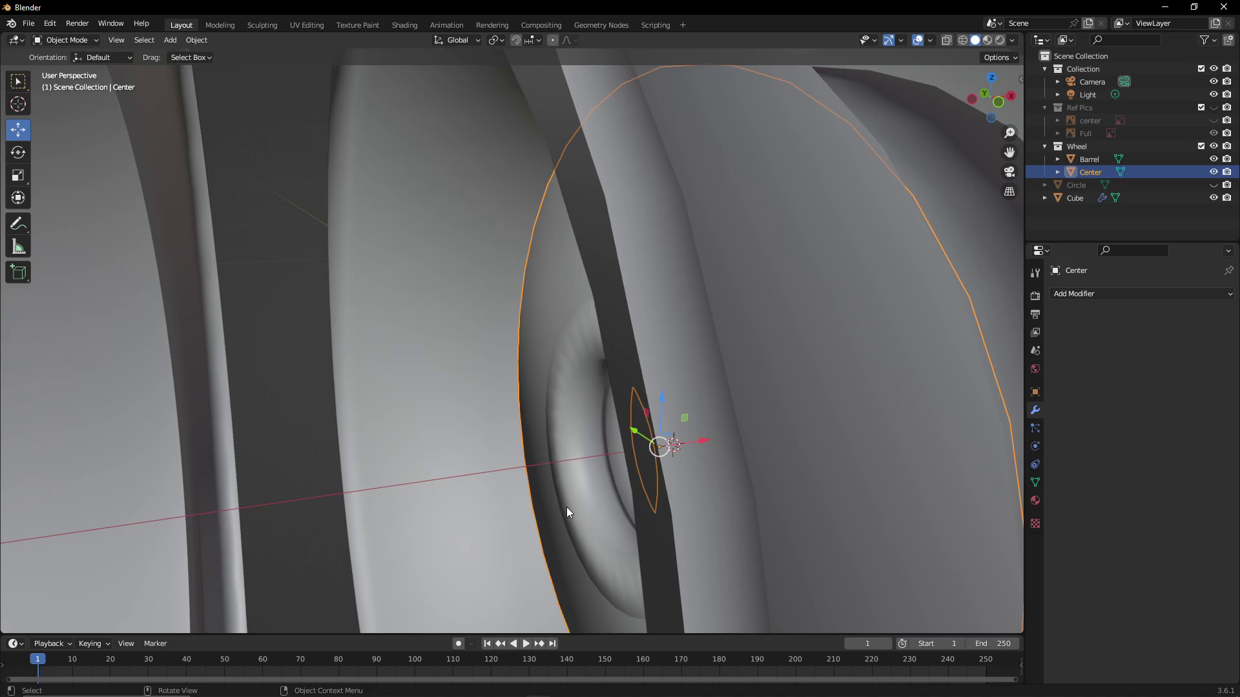
{"action": "middle_click_drag", "start_coordinate": [665, 476], "coordinate": [523, 455]}
{"action": "scroll", "coordinate": [583, 465], "scroll_direction": "down", "scroll_amount": 4}
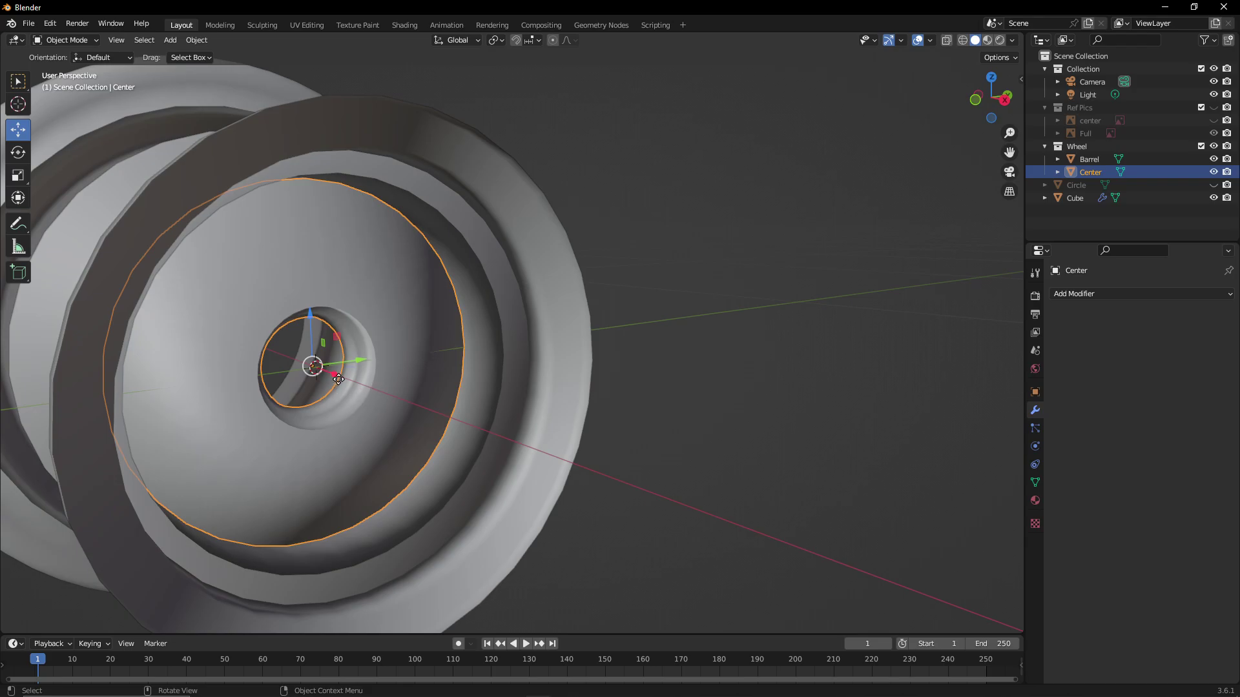
{"action": "left_click_drag", "start_coordinate": [338, 379], "coordinate": [715, 324]}
{"action": "scroll", "coordinate": [594, 227], "scroll_direction": "down", "scroll_amount": 3}
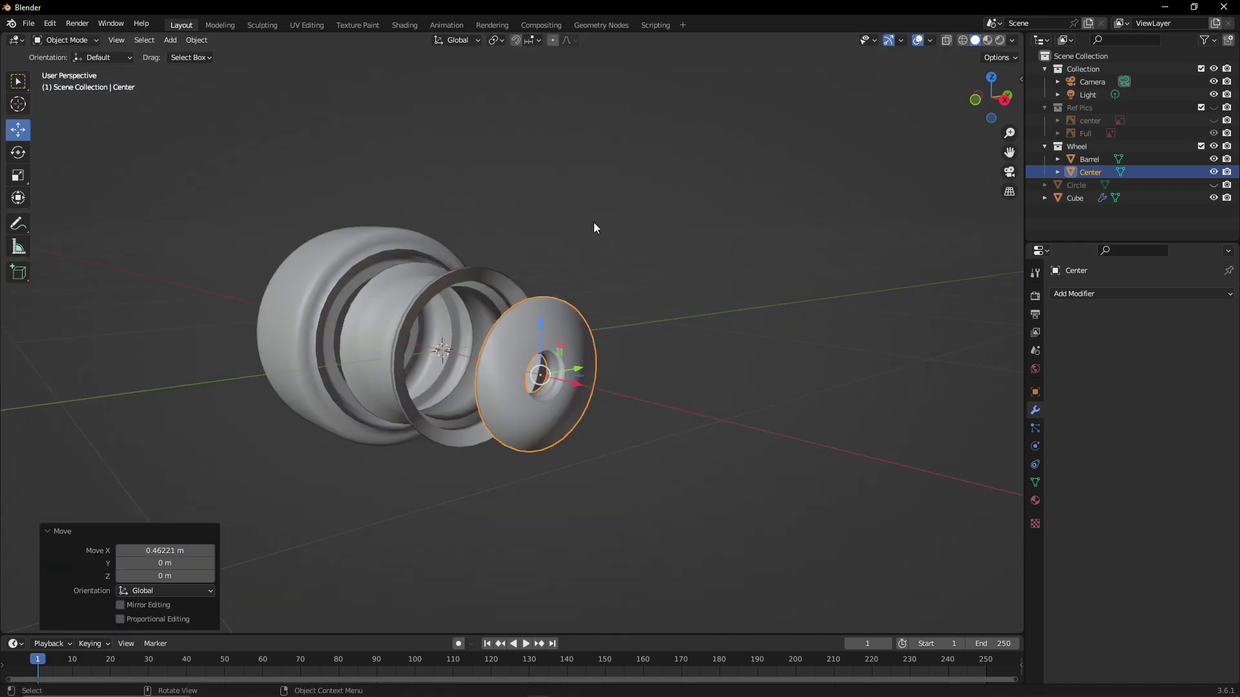
Select the tire Cube and view the wheel end-on, looking into the hub
{"action": "left_click", "coordinate": [317, 271]}
{"action": "middle_click_drag", "start_coordinate": [408, 228], "coordinate": [559, 234]}
{"action": "scroll", "coordinate": [816, 223], "scroll_direction": "up", "scroll_amount": 5}
{"action": "middle_click_drag", "start_coordinate": [817, 222], "coordinate": [443, 272]}
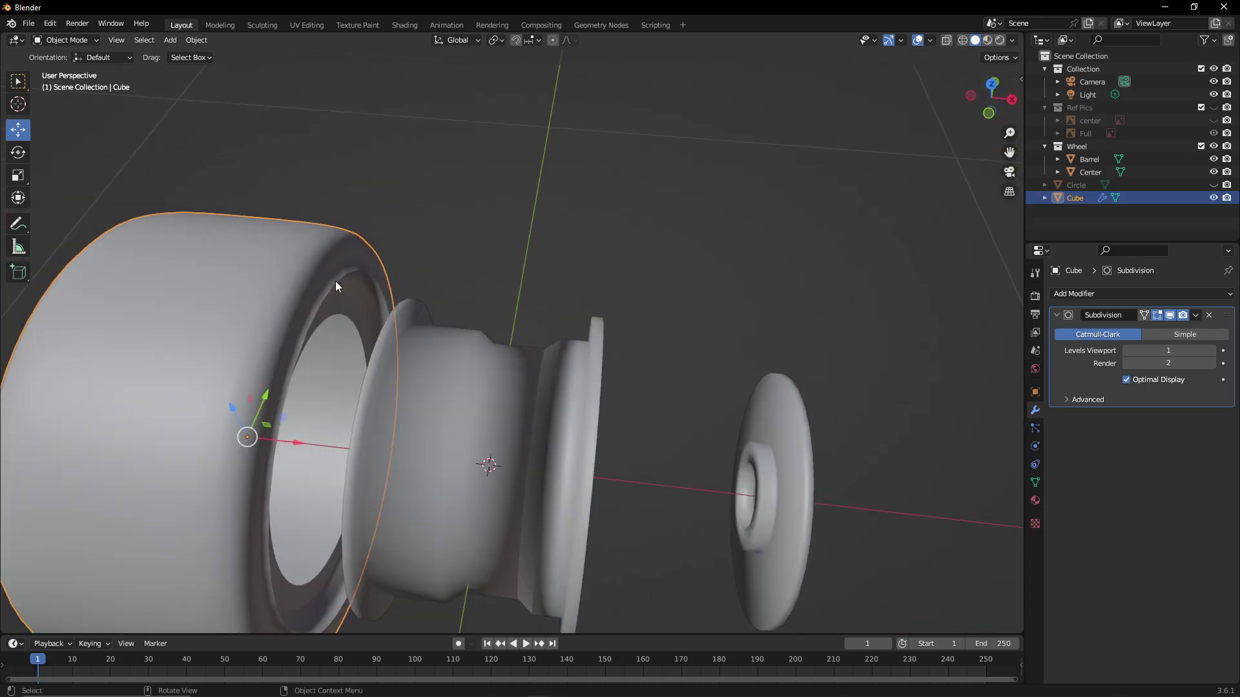
{"action": "middle_click_drag", "start_coordinate": [335, 282], "coordinate": [467, 215]}
{"action": "scroll", "coordinate": [870, 75], "scroll_direction": "down", "scroll_amount": 5}
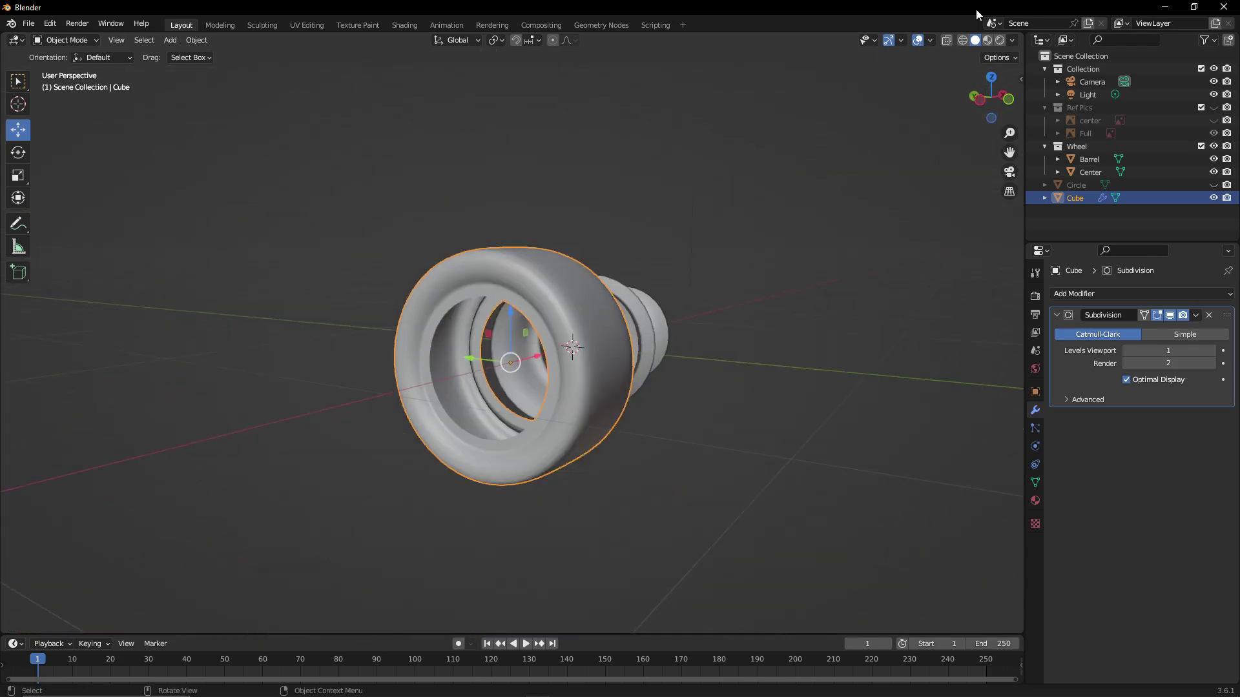
Set viewport shading to Rendered, then Material Preview
{"action": "left_click", "coordinate": [999, 41]}
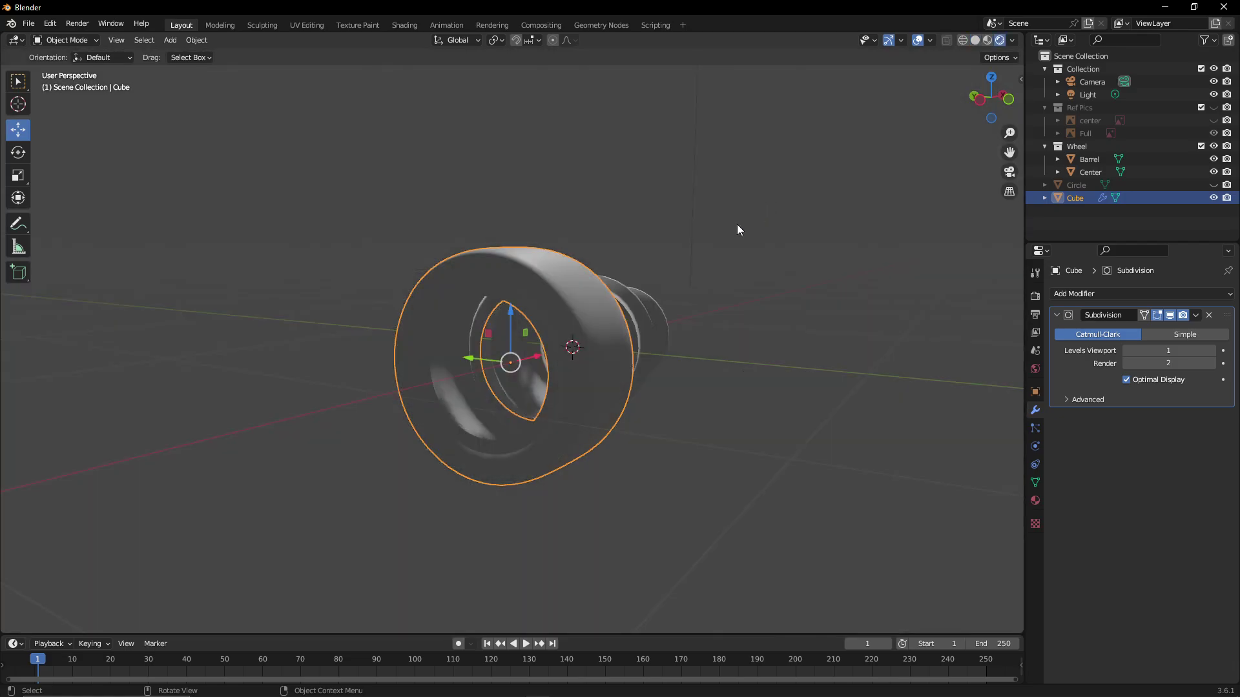
{"action": "scroll", "coordinate": [737, 226], "scroll_direction": "up", "scroll_amount": 5}
{"action": "left_click", "coordinate": [989, 41]}
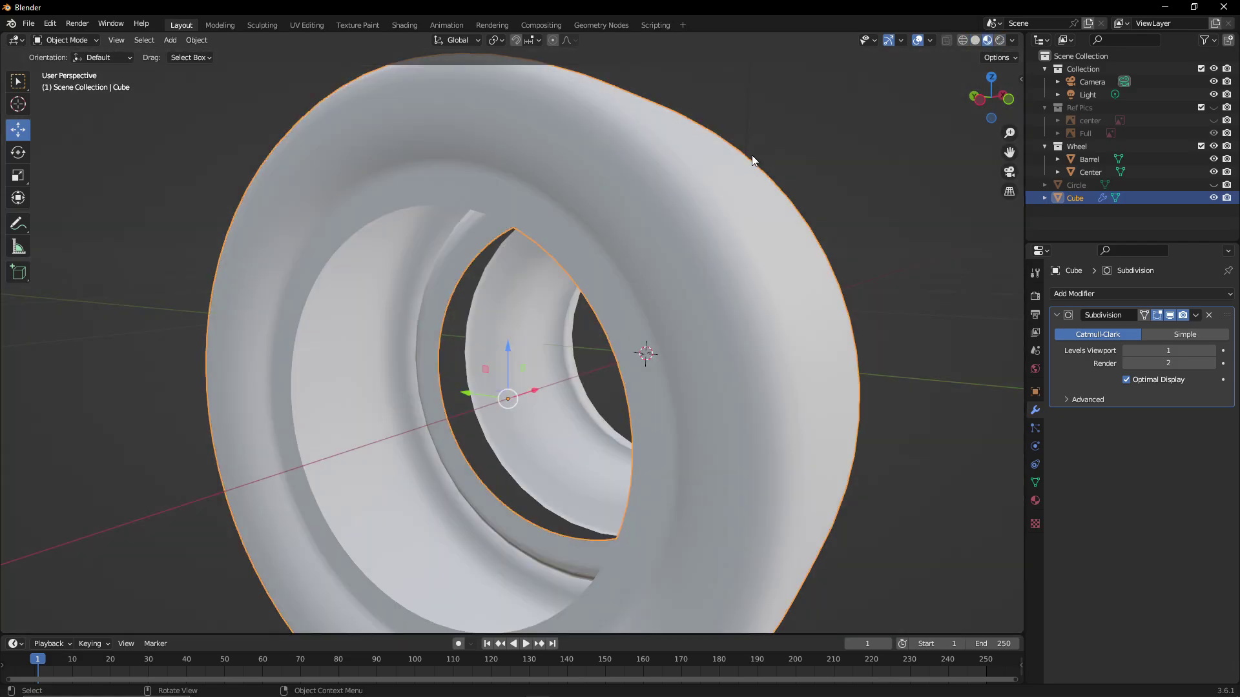
{"action": "mouse_move", "coordinate": [738, 157]}
{"action": "middle_mouse_down"}
{"action": "mouse_move", "coordinate": [715, 169]}
{"action": "mouse_move", "coordinate": [788, 170]}
{"action": "mouse_move", "coordinate": [830, 189]}
{"action": "mouse_move", "coordinate": [759, 133]}
{"action": "mouse_move", "coordinate": [744, 183]}
{"action": "mouse_move", "coordinate": [720, 187]}
{"action": "middle_mouse_up"}
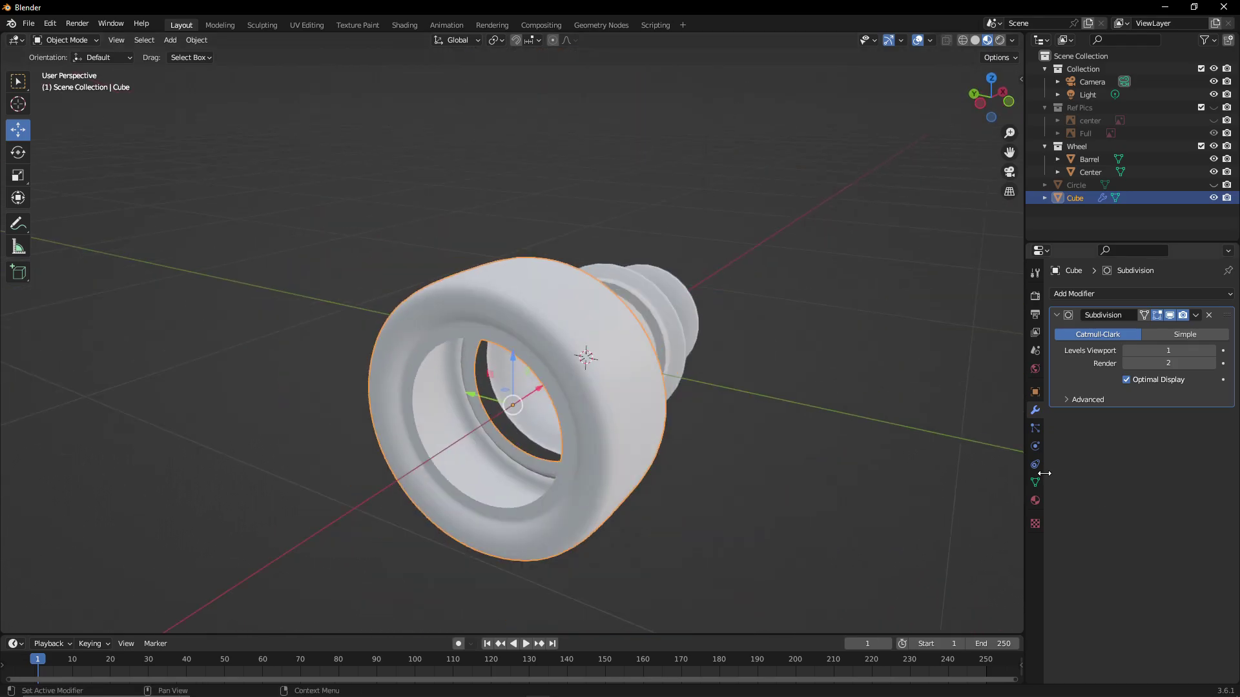